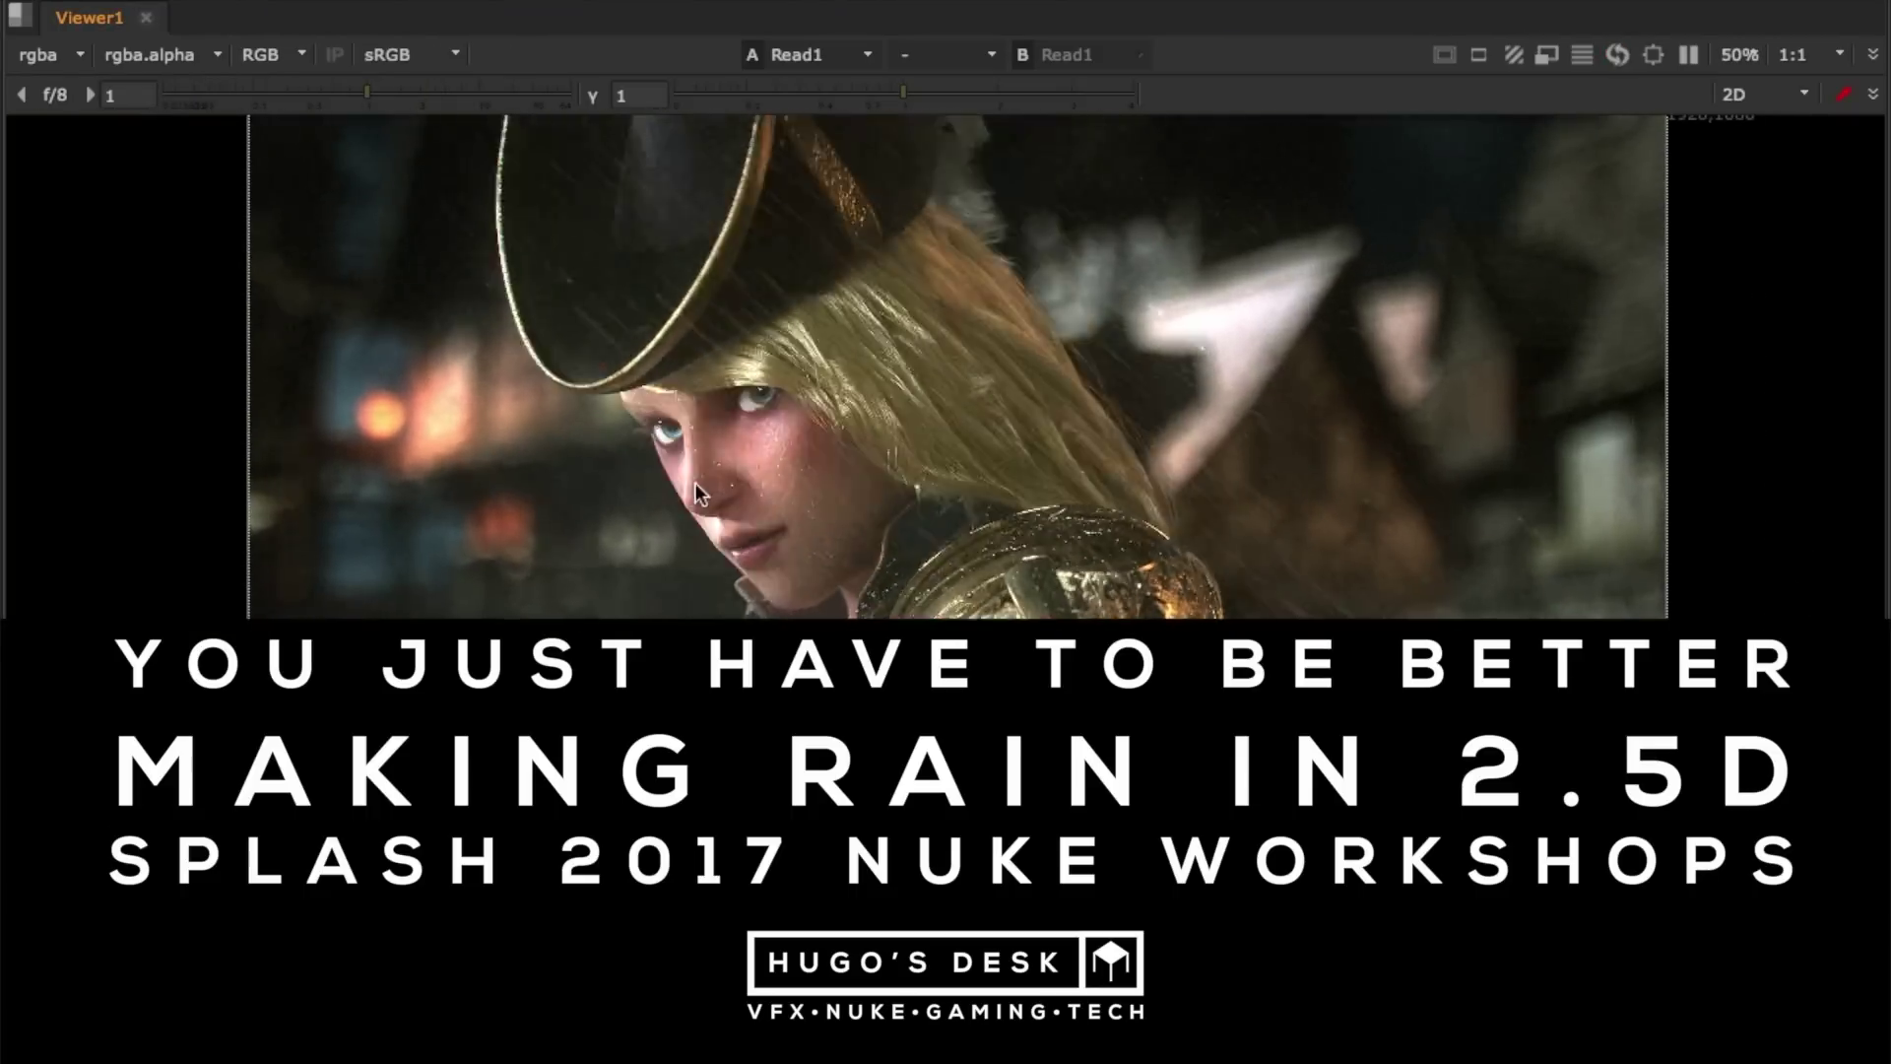
scroll(1225, 405, up, 5)
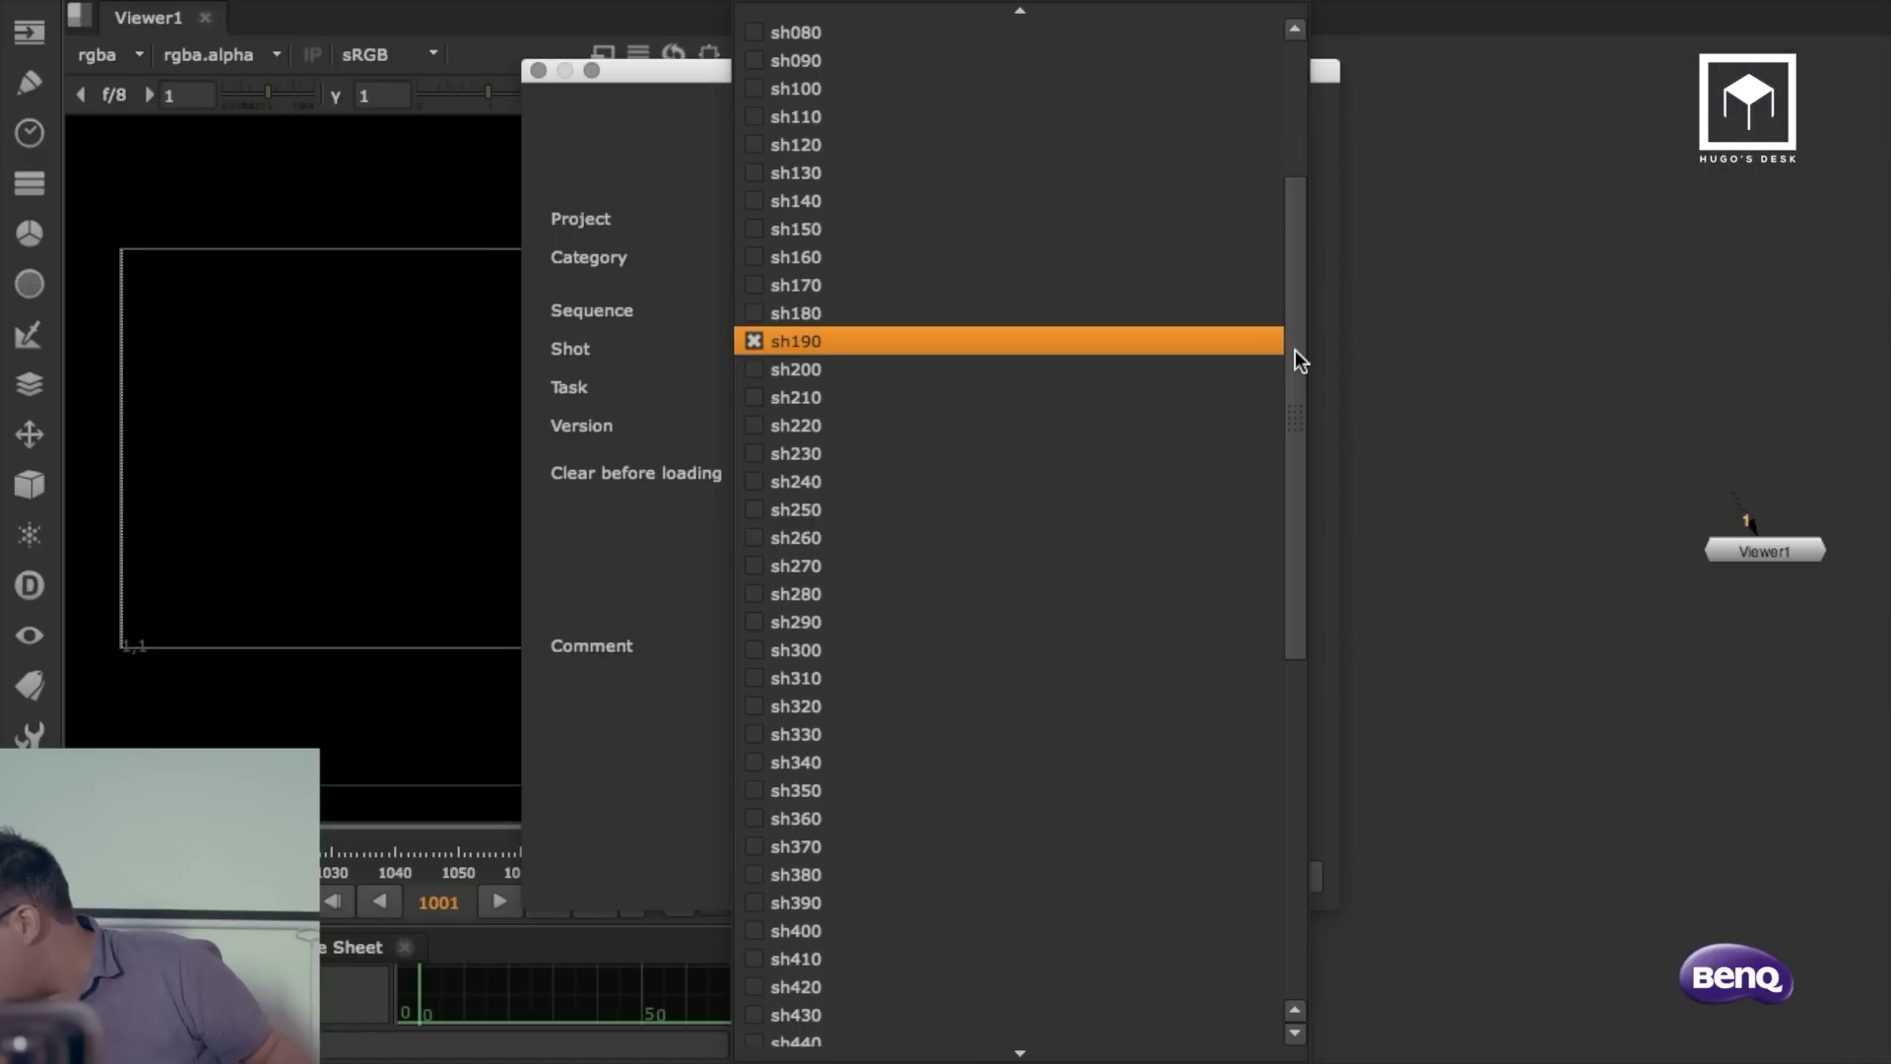
Step: Open version v019 of the comp script for shot sh590 in the main sequence
drag(1296, 354, 1125, 642)
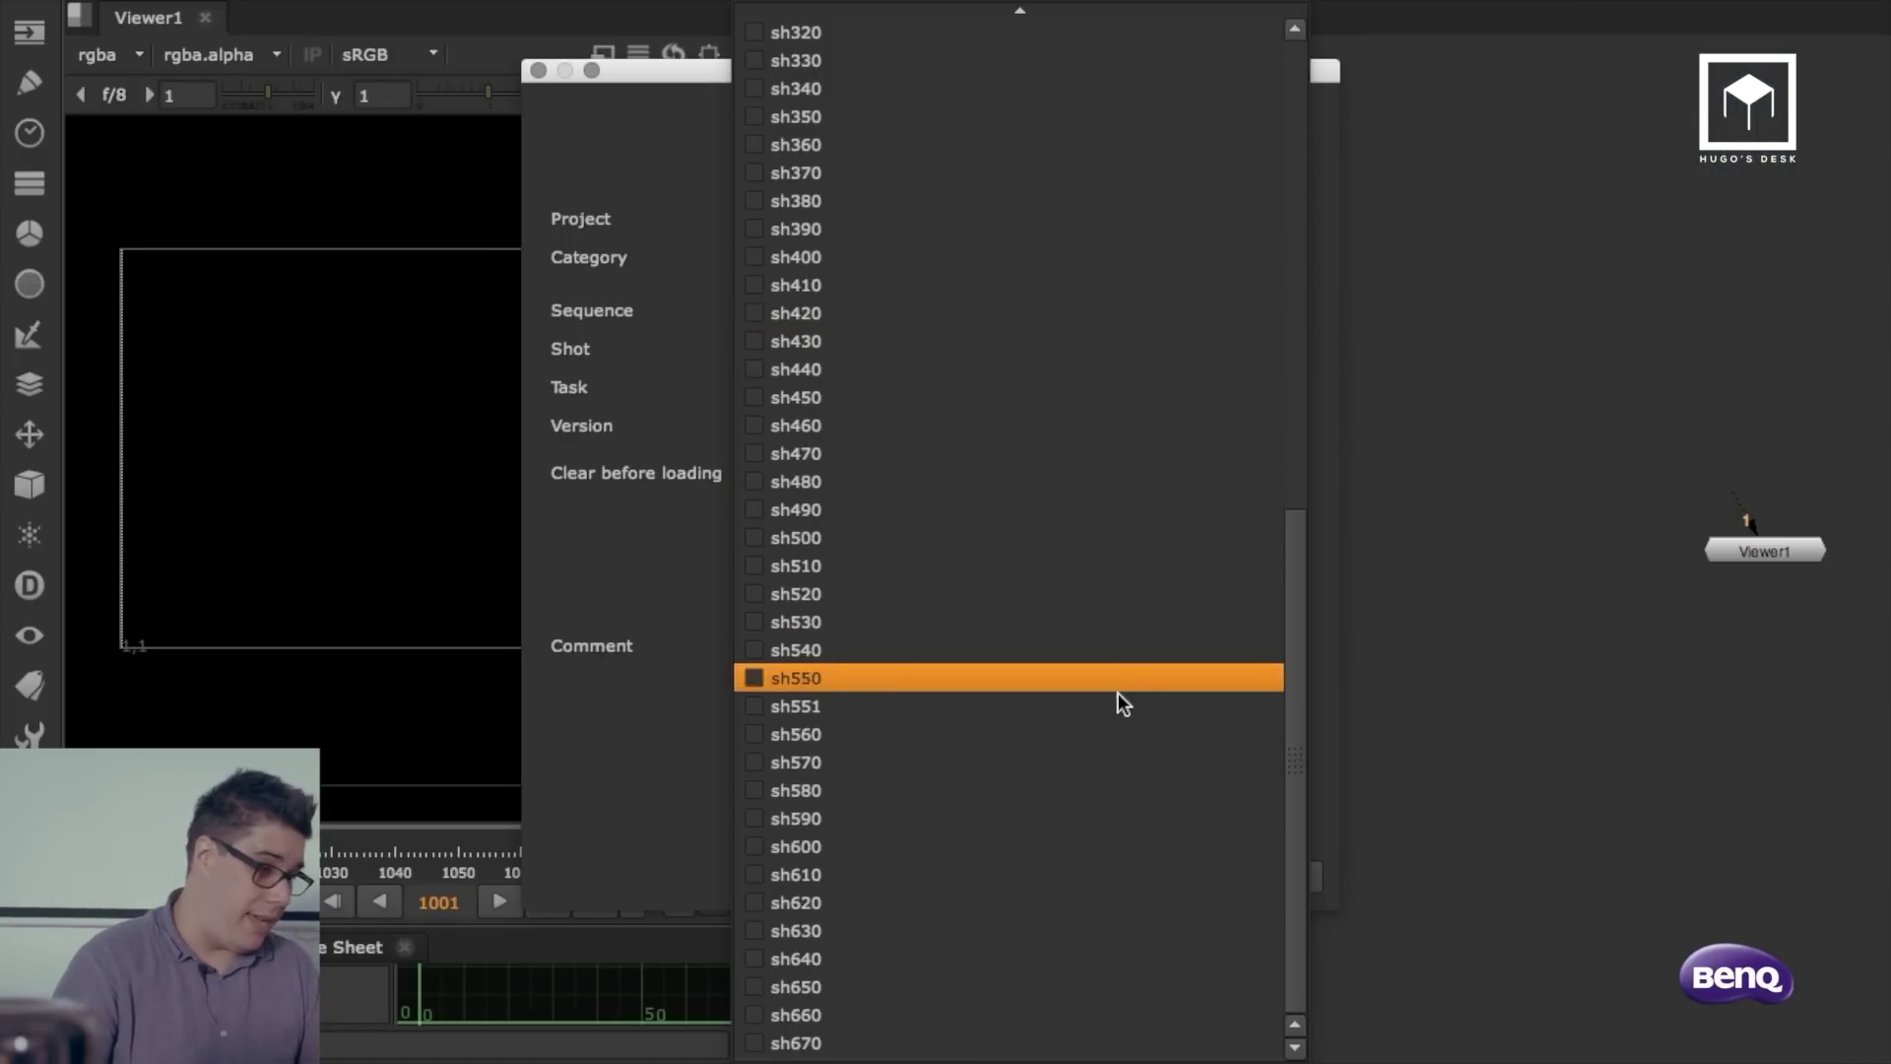
click(1018, 817)
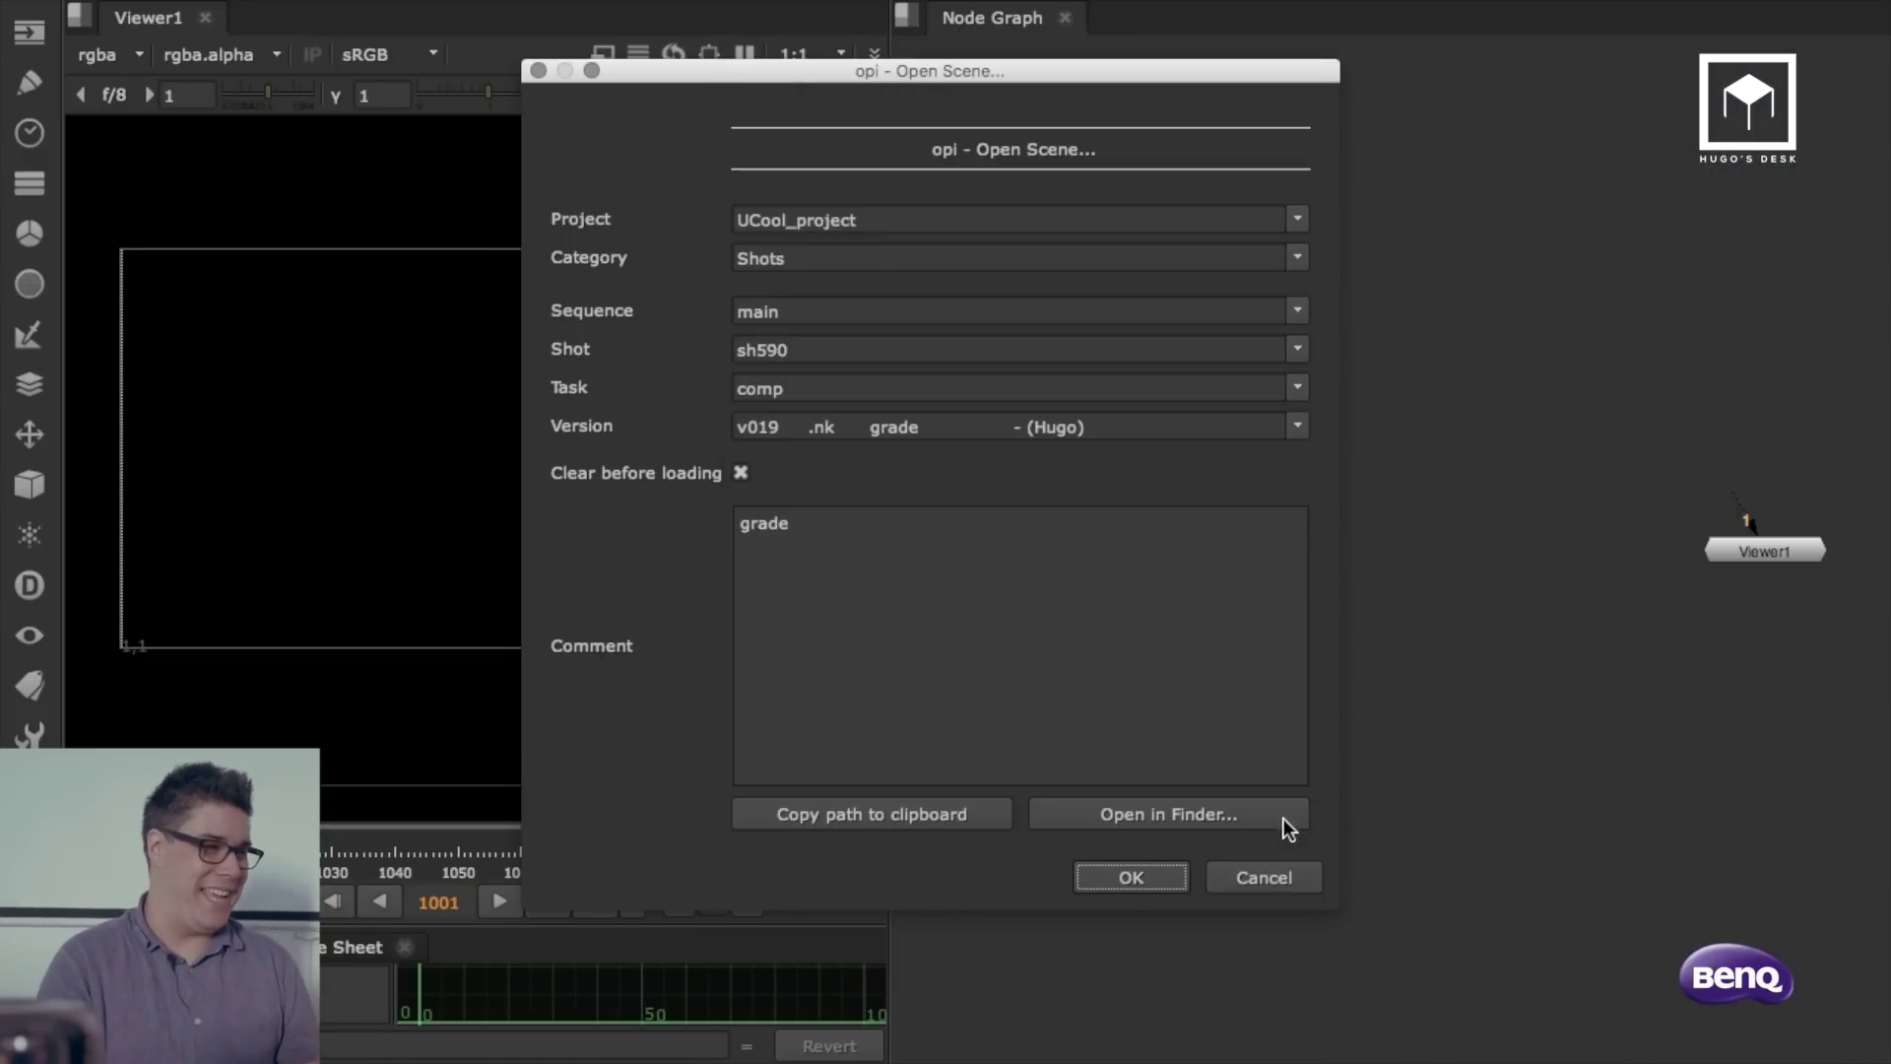
click(1126, 878)
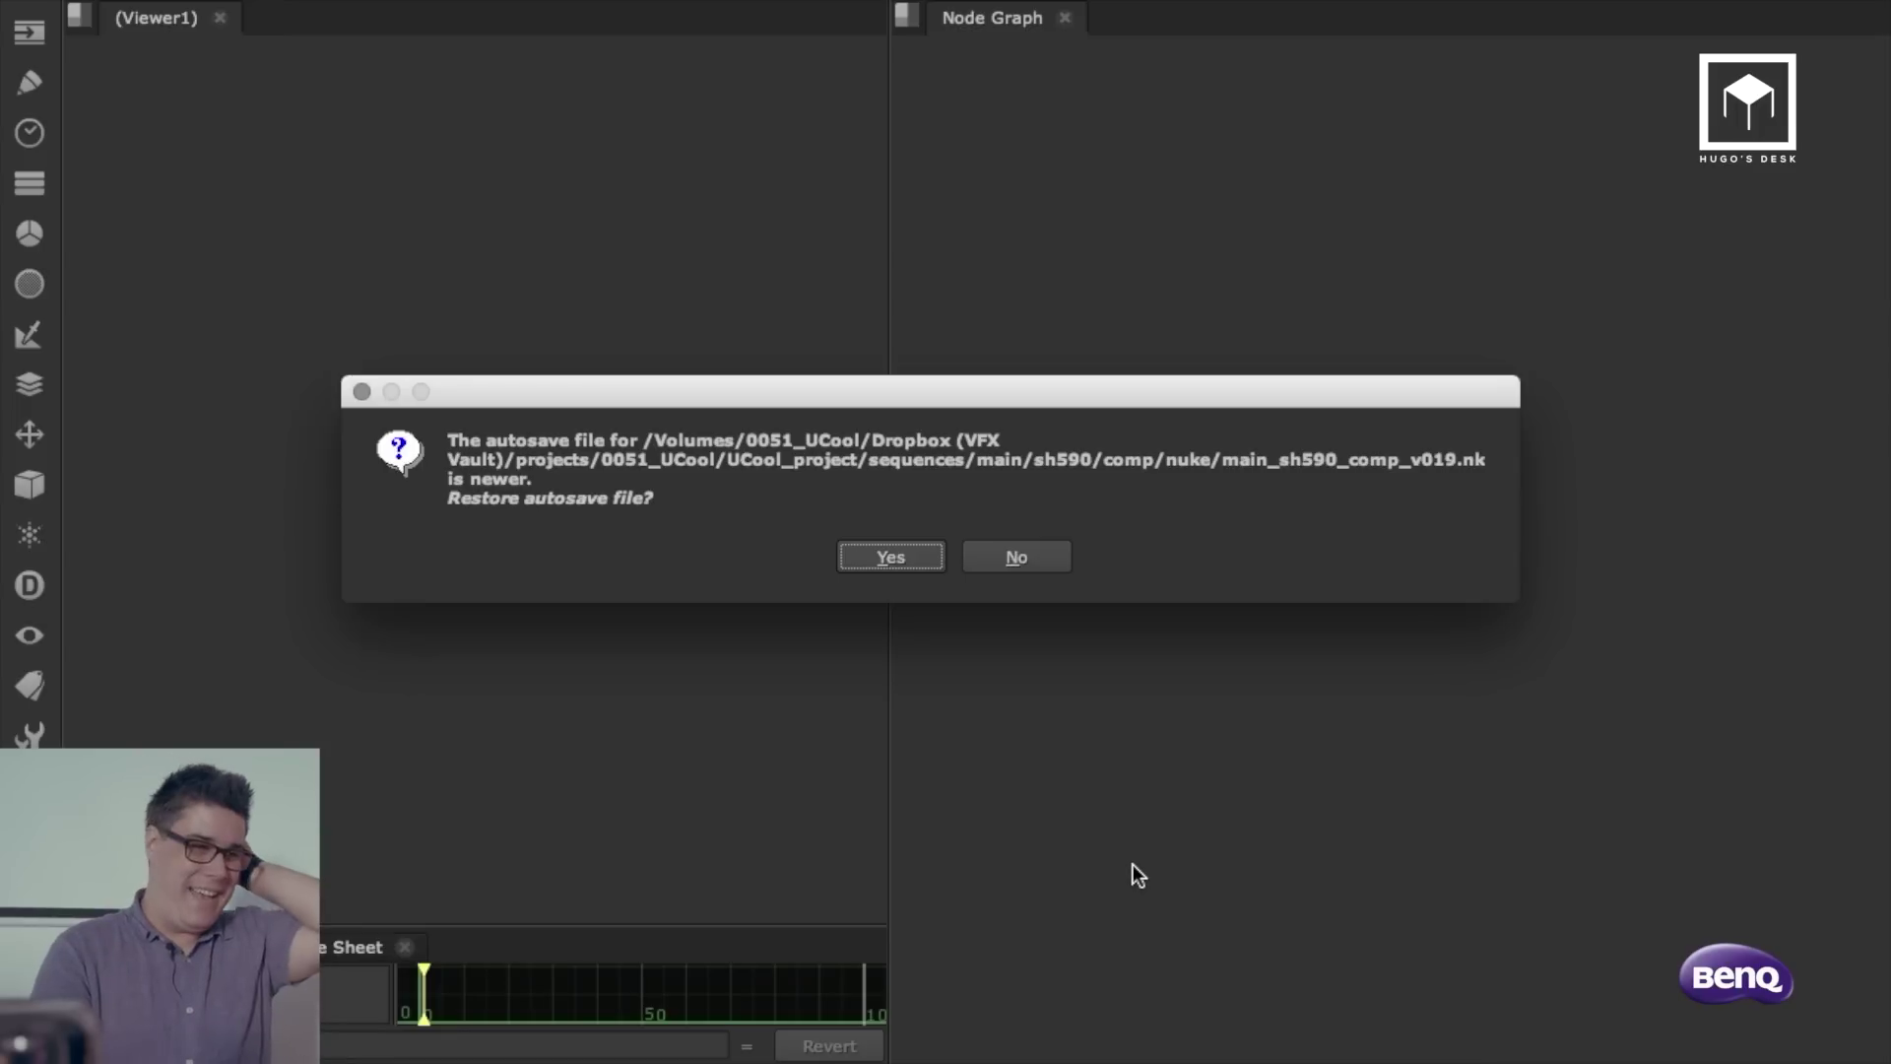
Step: Restore the newer autosave of the script and load the char_Lilium_rig_cache.abc geometry as an all-in-one node
click(906, 557)
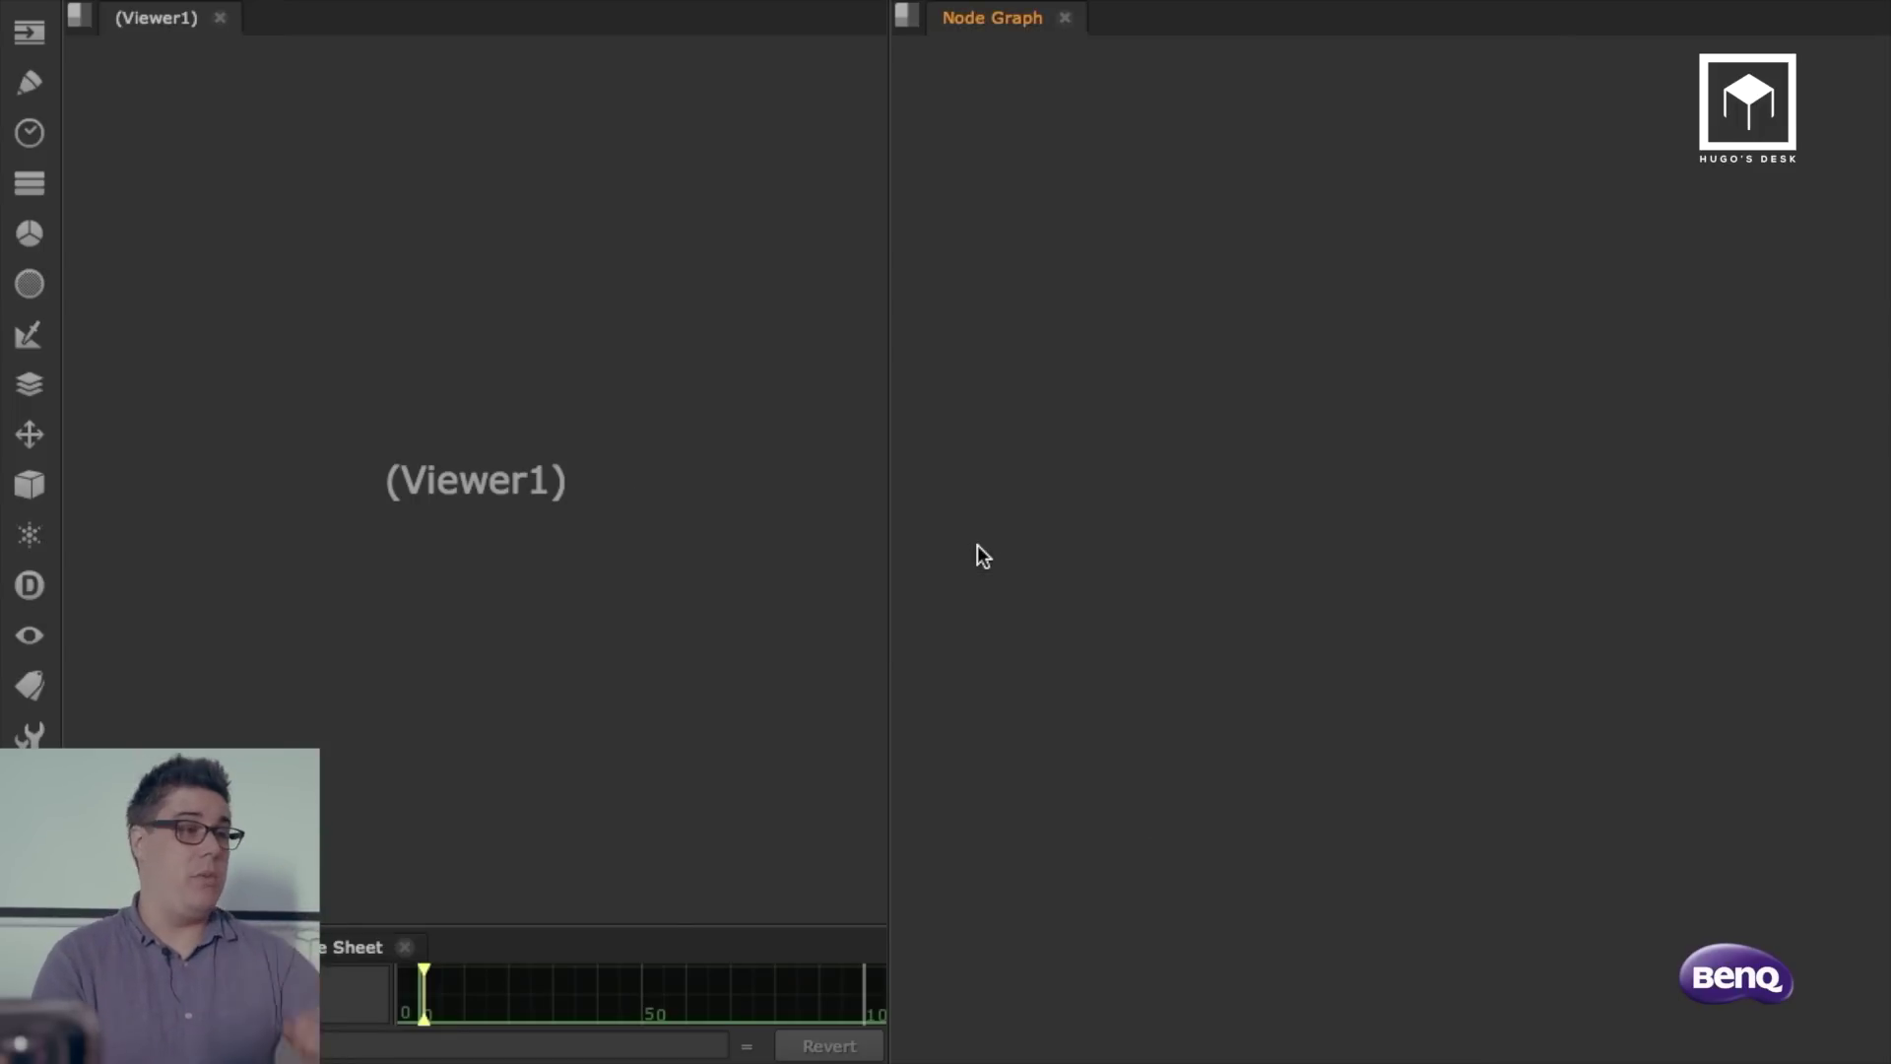
click(902, 537)
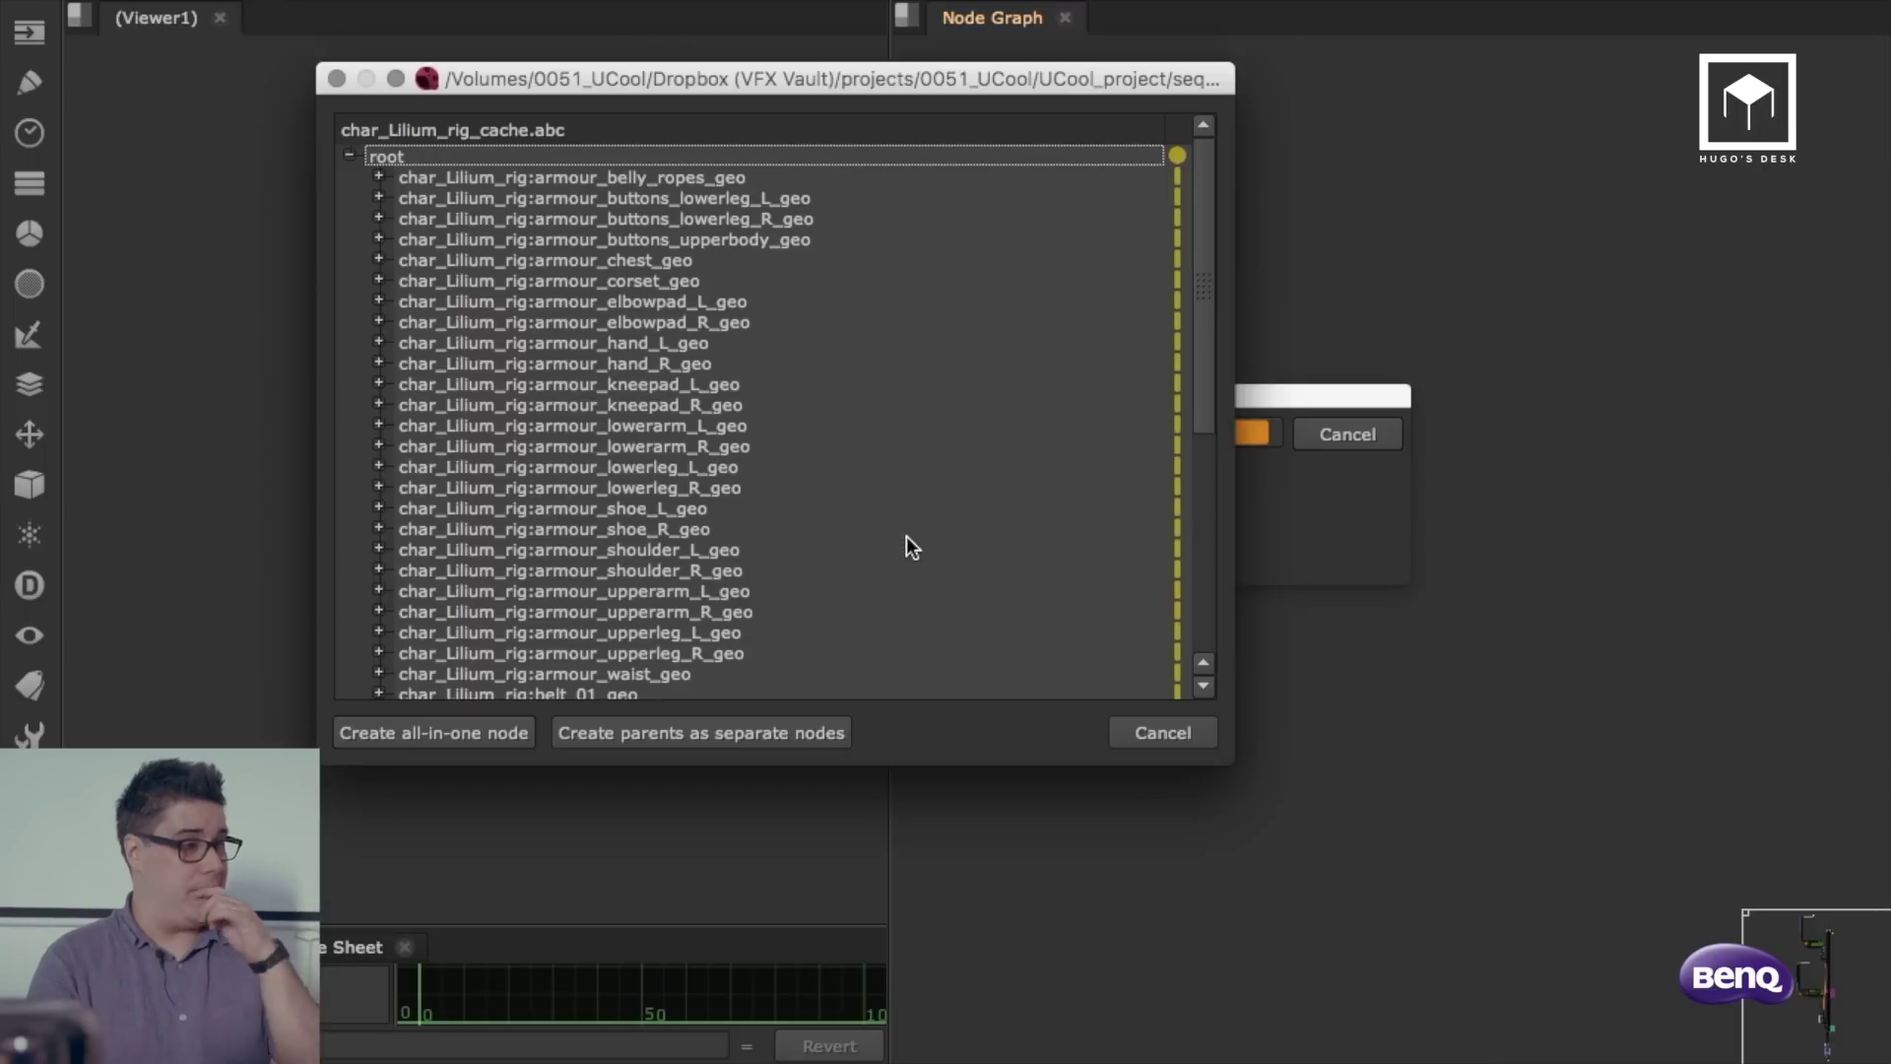
click(514, 746)
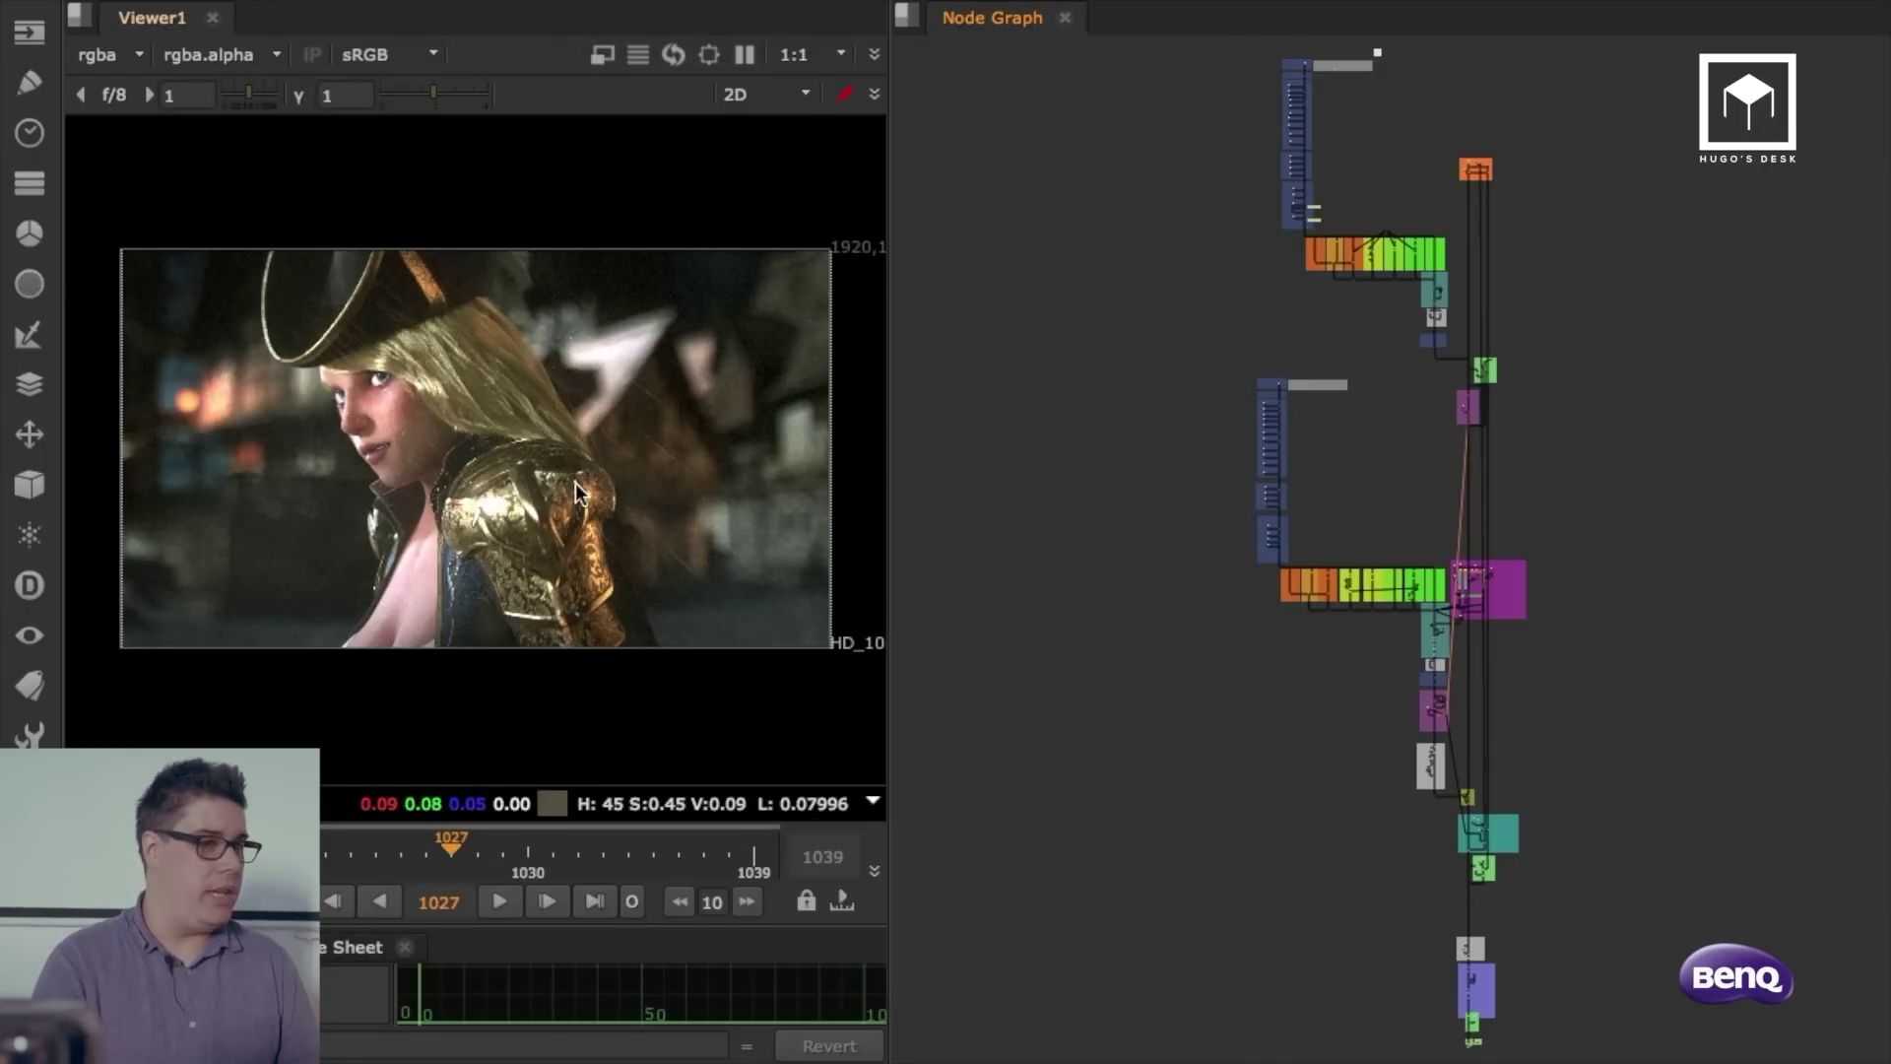
Step: Show the main render of The BG section in the viewer
scroll(1321, 119, up, 5)
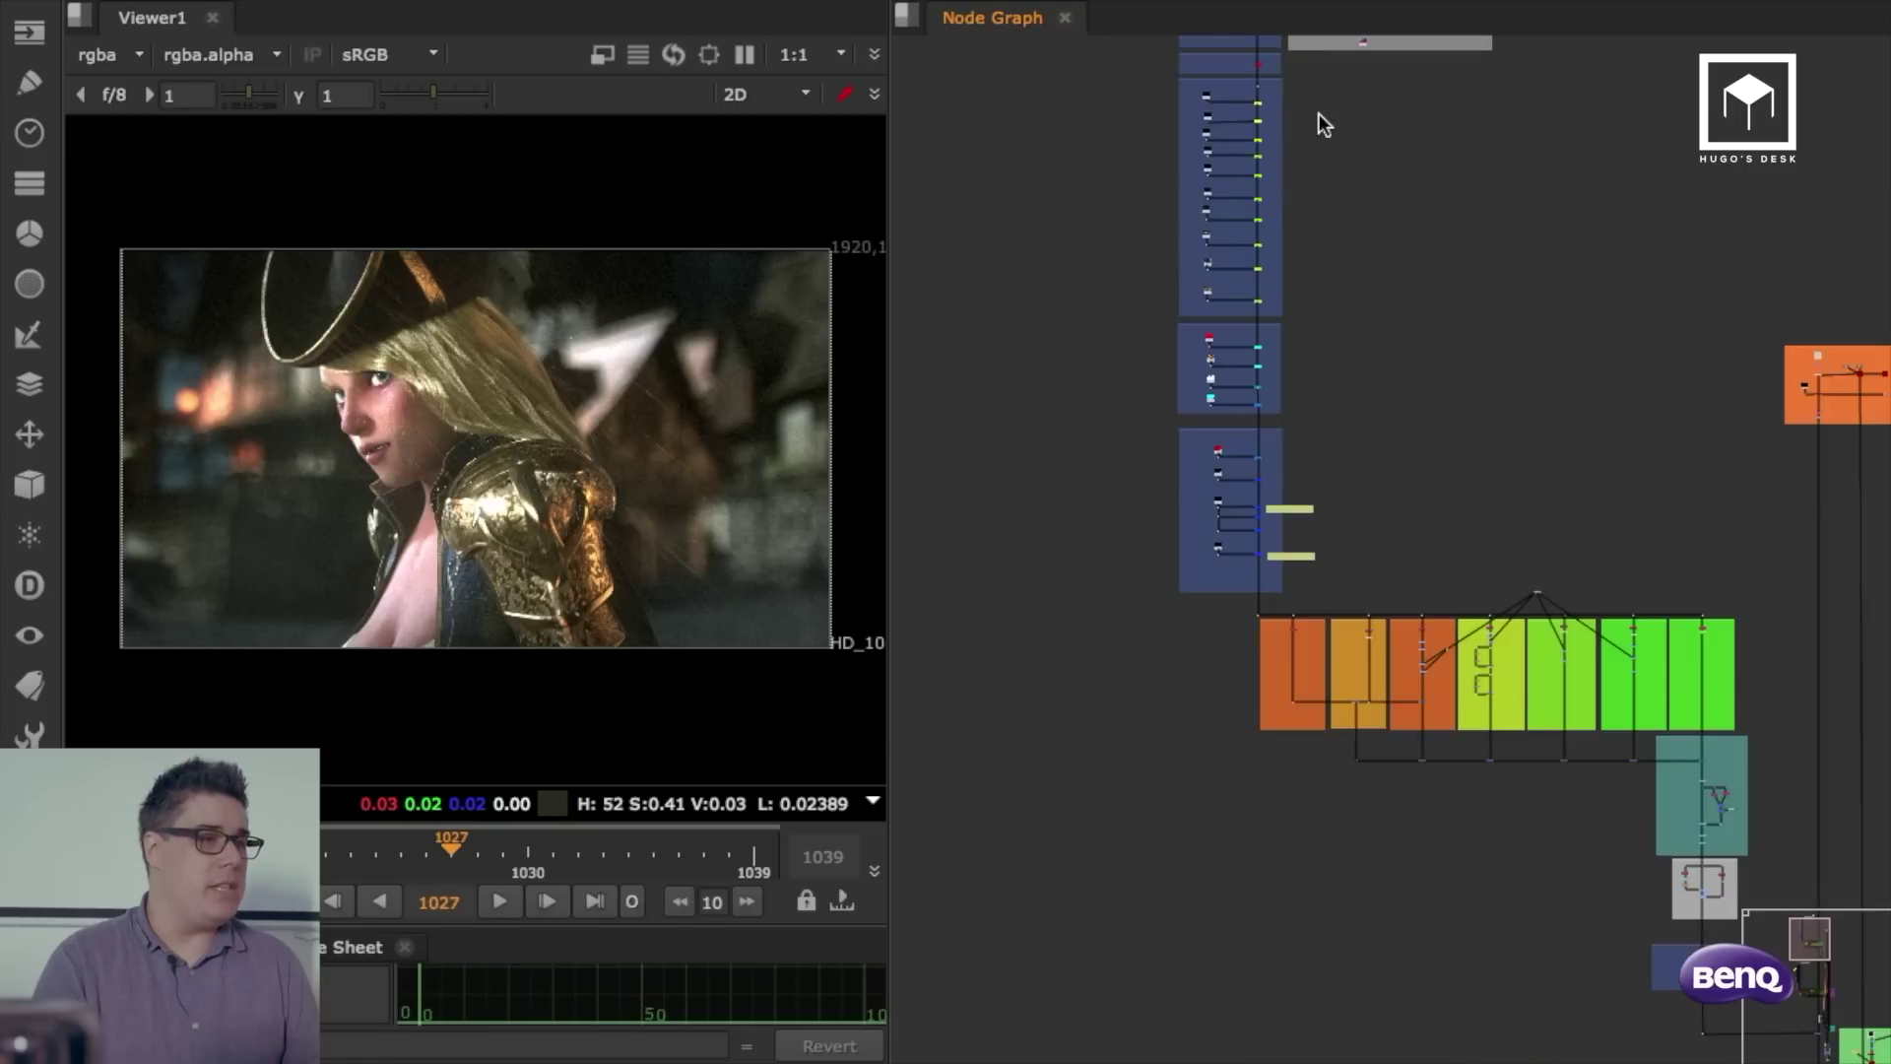
middle_drag(1321, 119, 1409, 402)
scroll(1409, 404, up, 5)
scroll(1406, 399, up, 3)
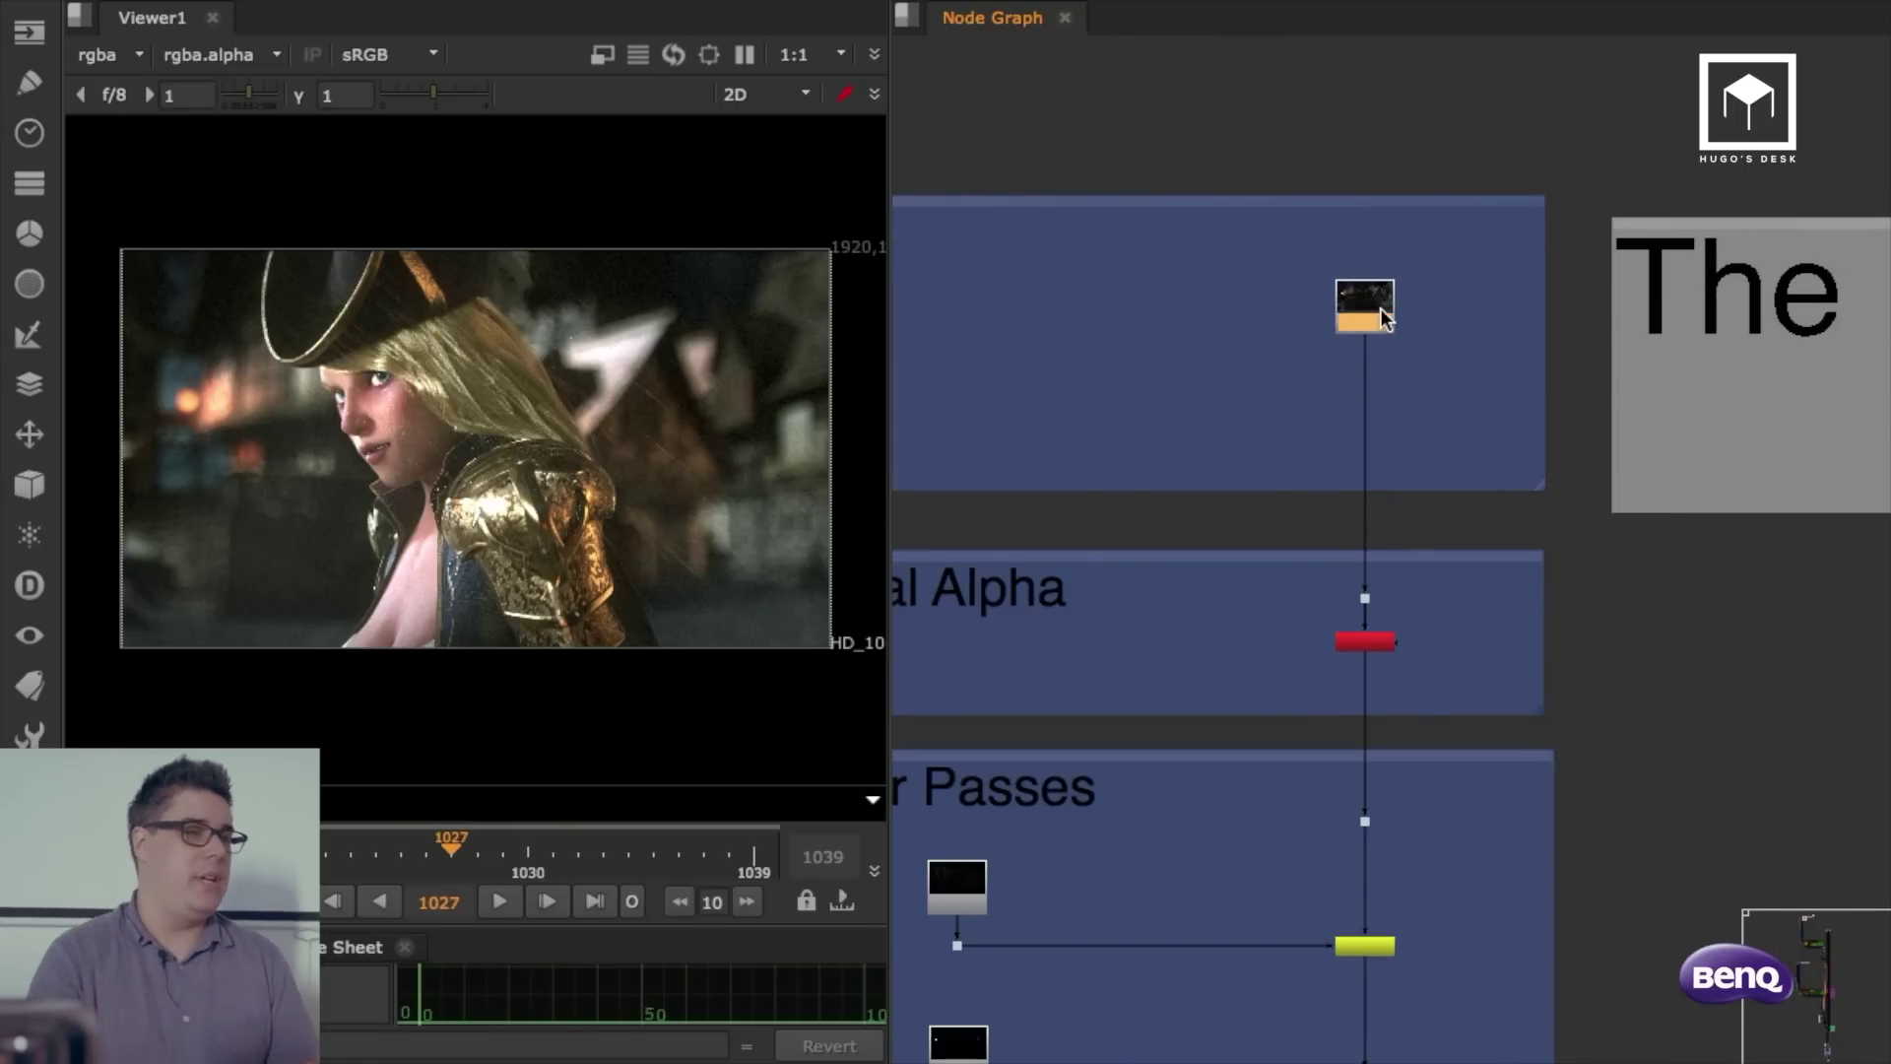
click(1379, 314)
key(1)
Step: Find The Char section in the node graph and show its main render in an enlarged viewer
scroll(1443, 635, down, 5)
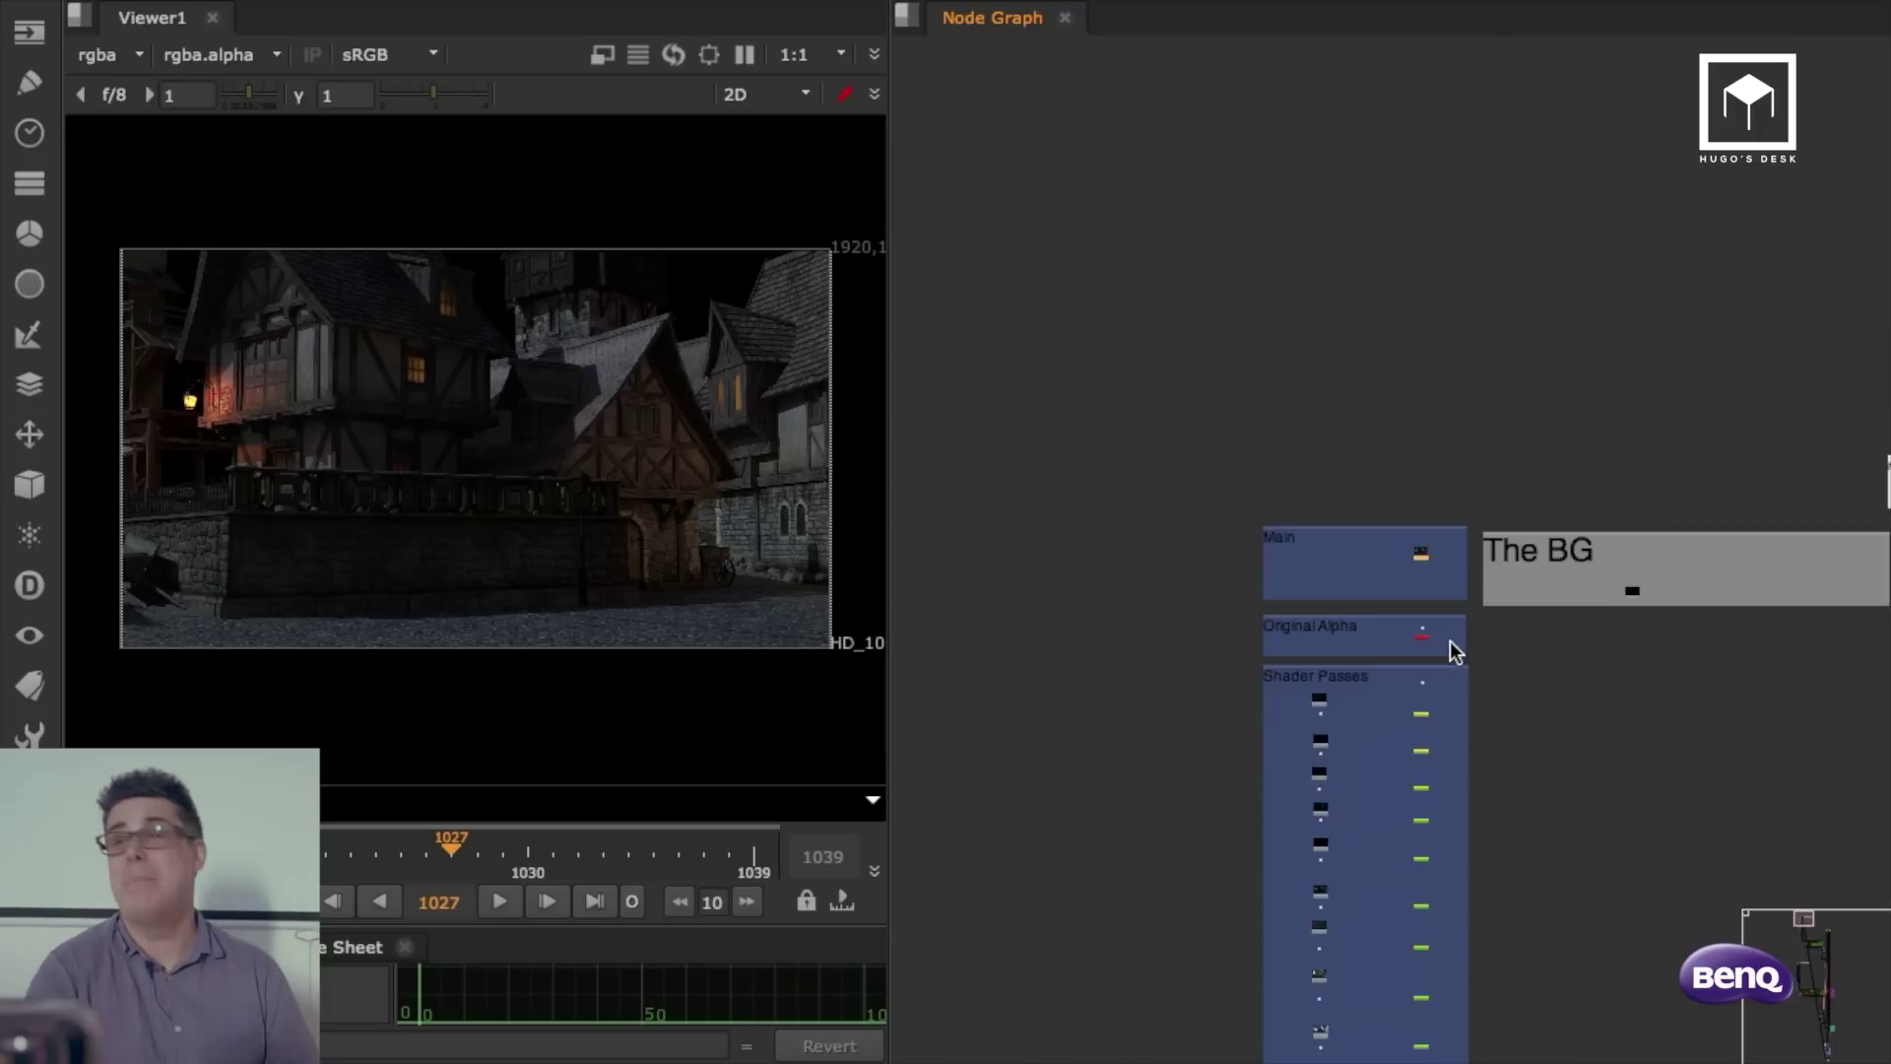
scroll(1451, 646, down, 2)
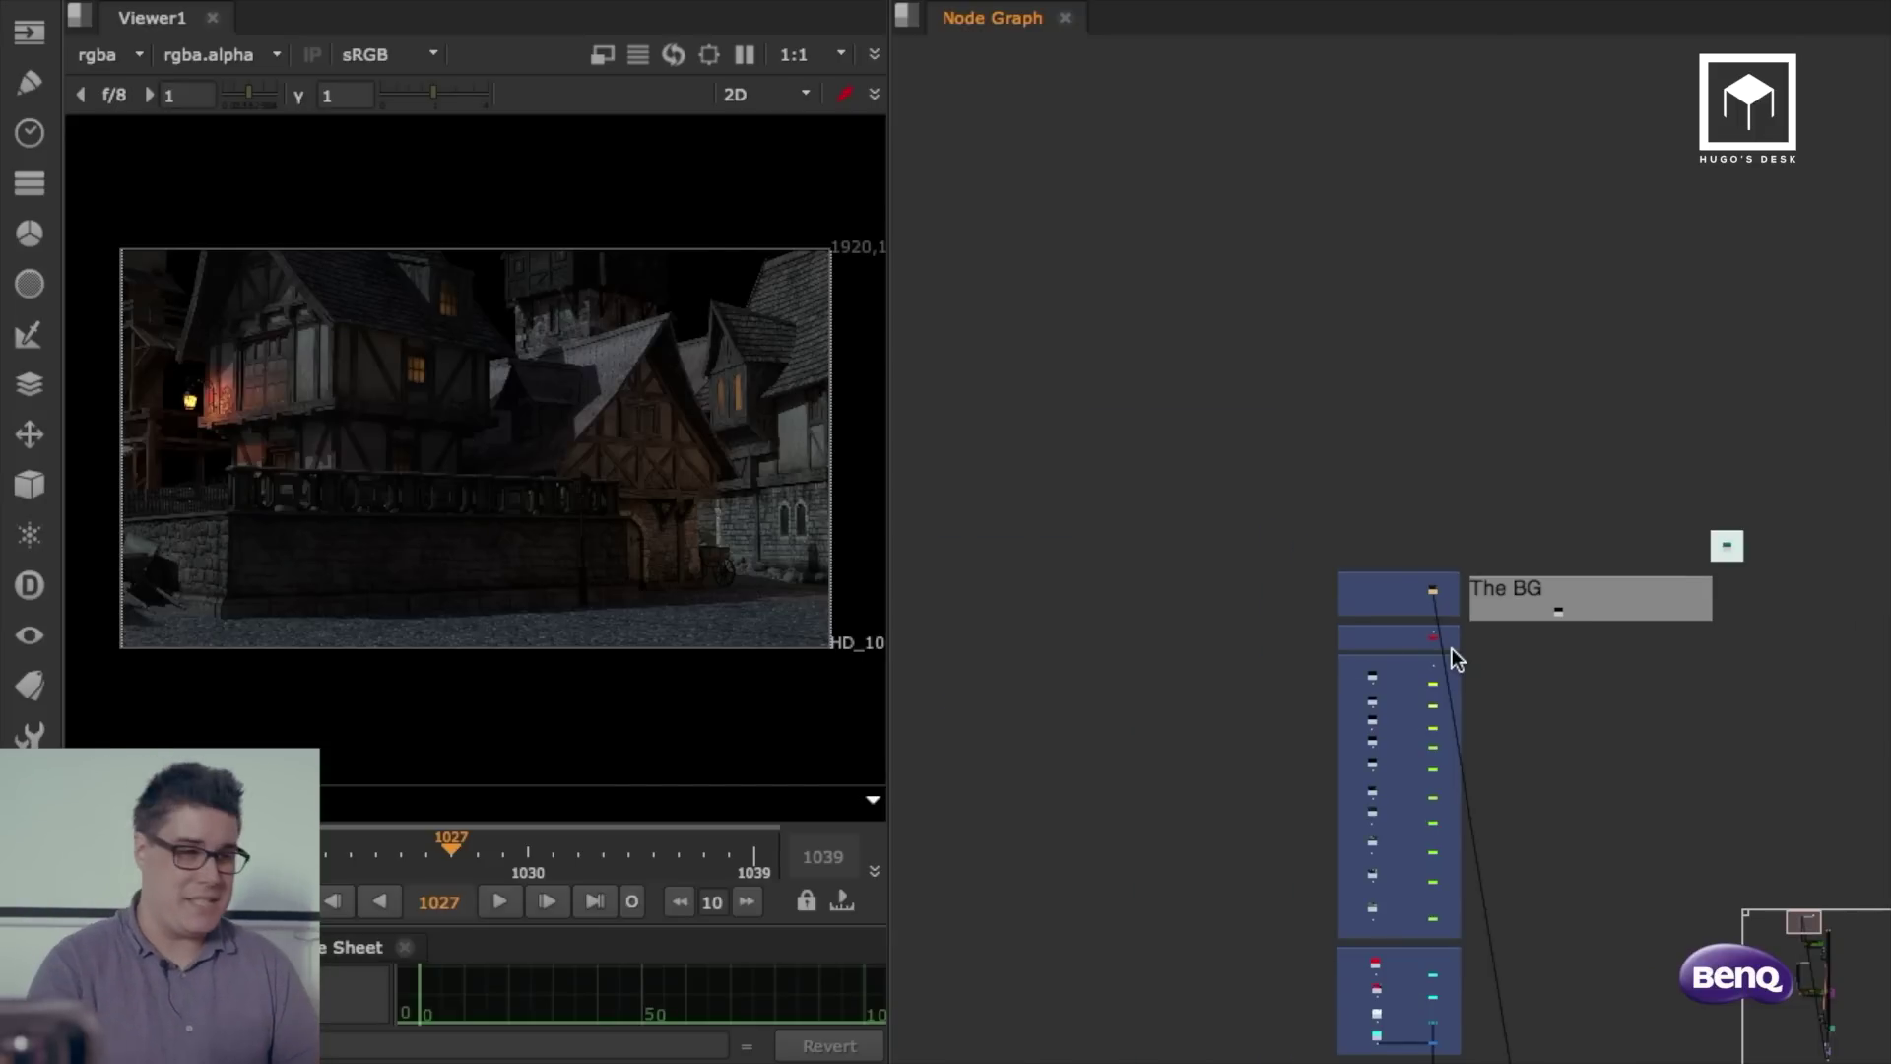
scroll(1438, 652, down, 4)
scroll(1320, 650, up, 6)
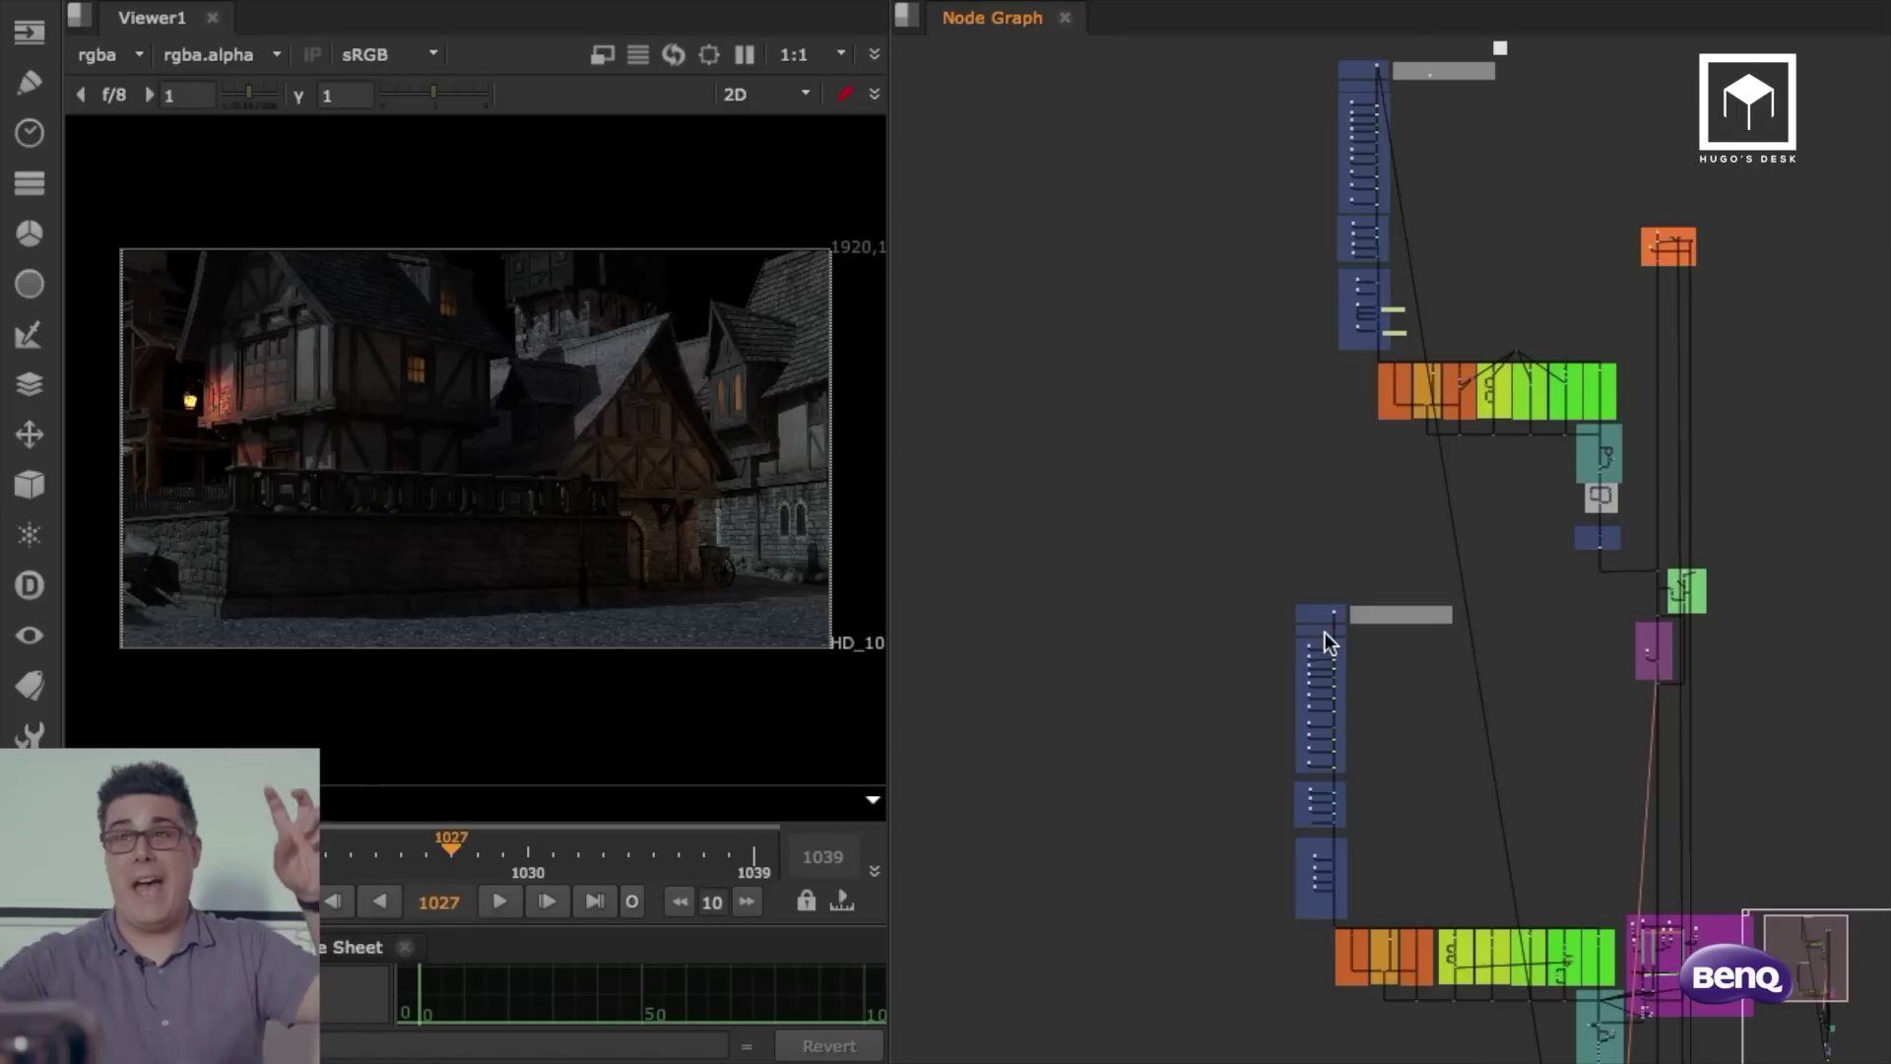
scroll(1339, 631, up, 5)
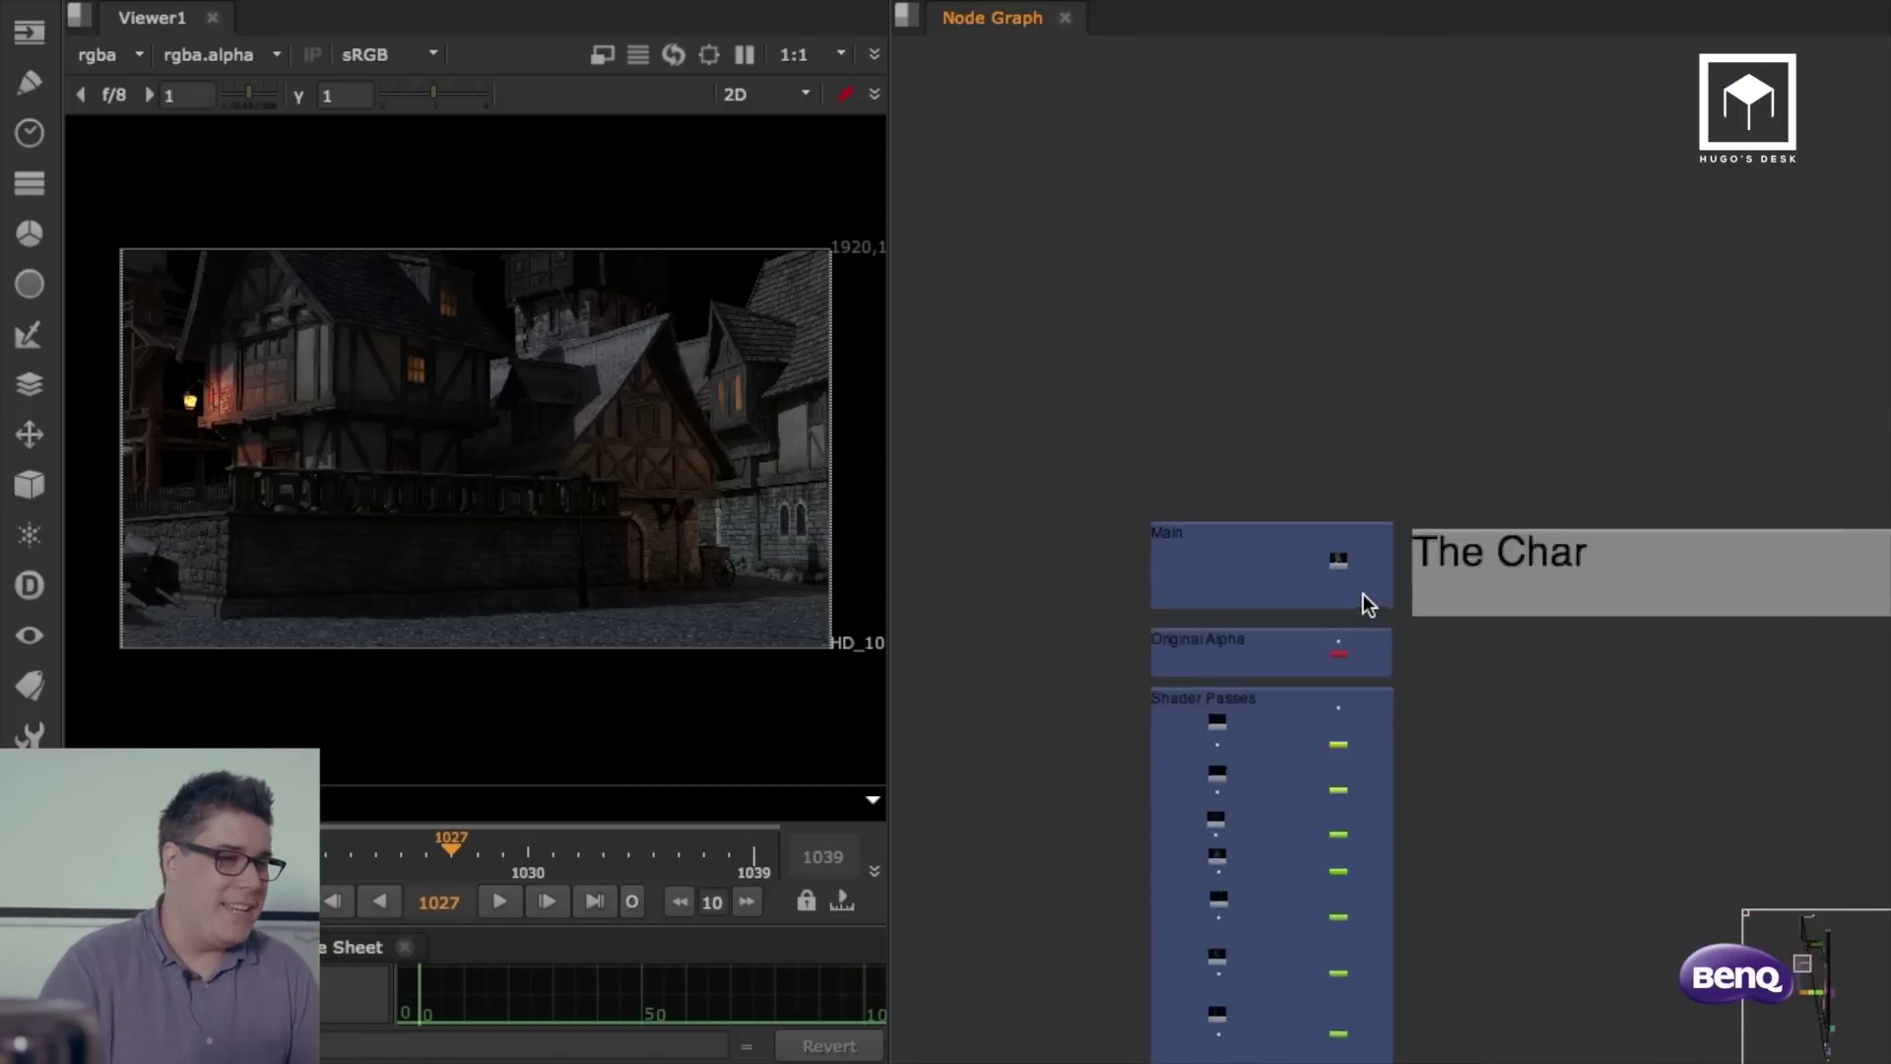
key(1)
key(space)
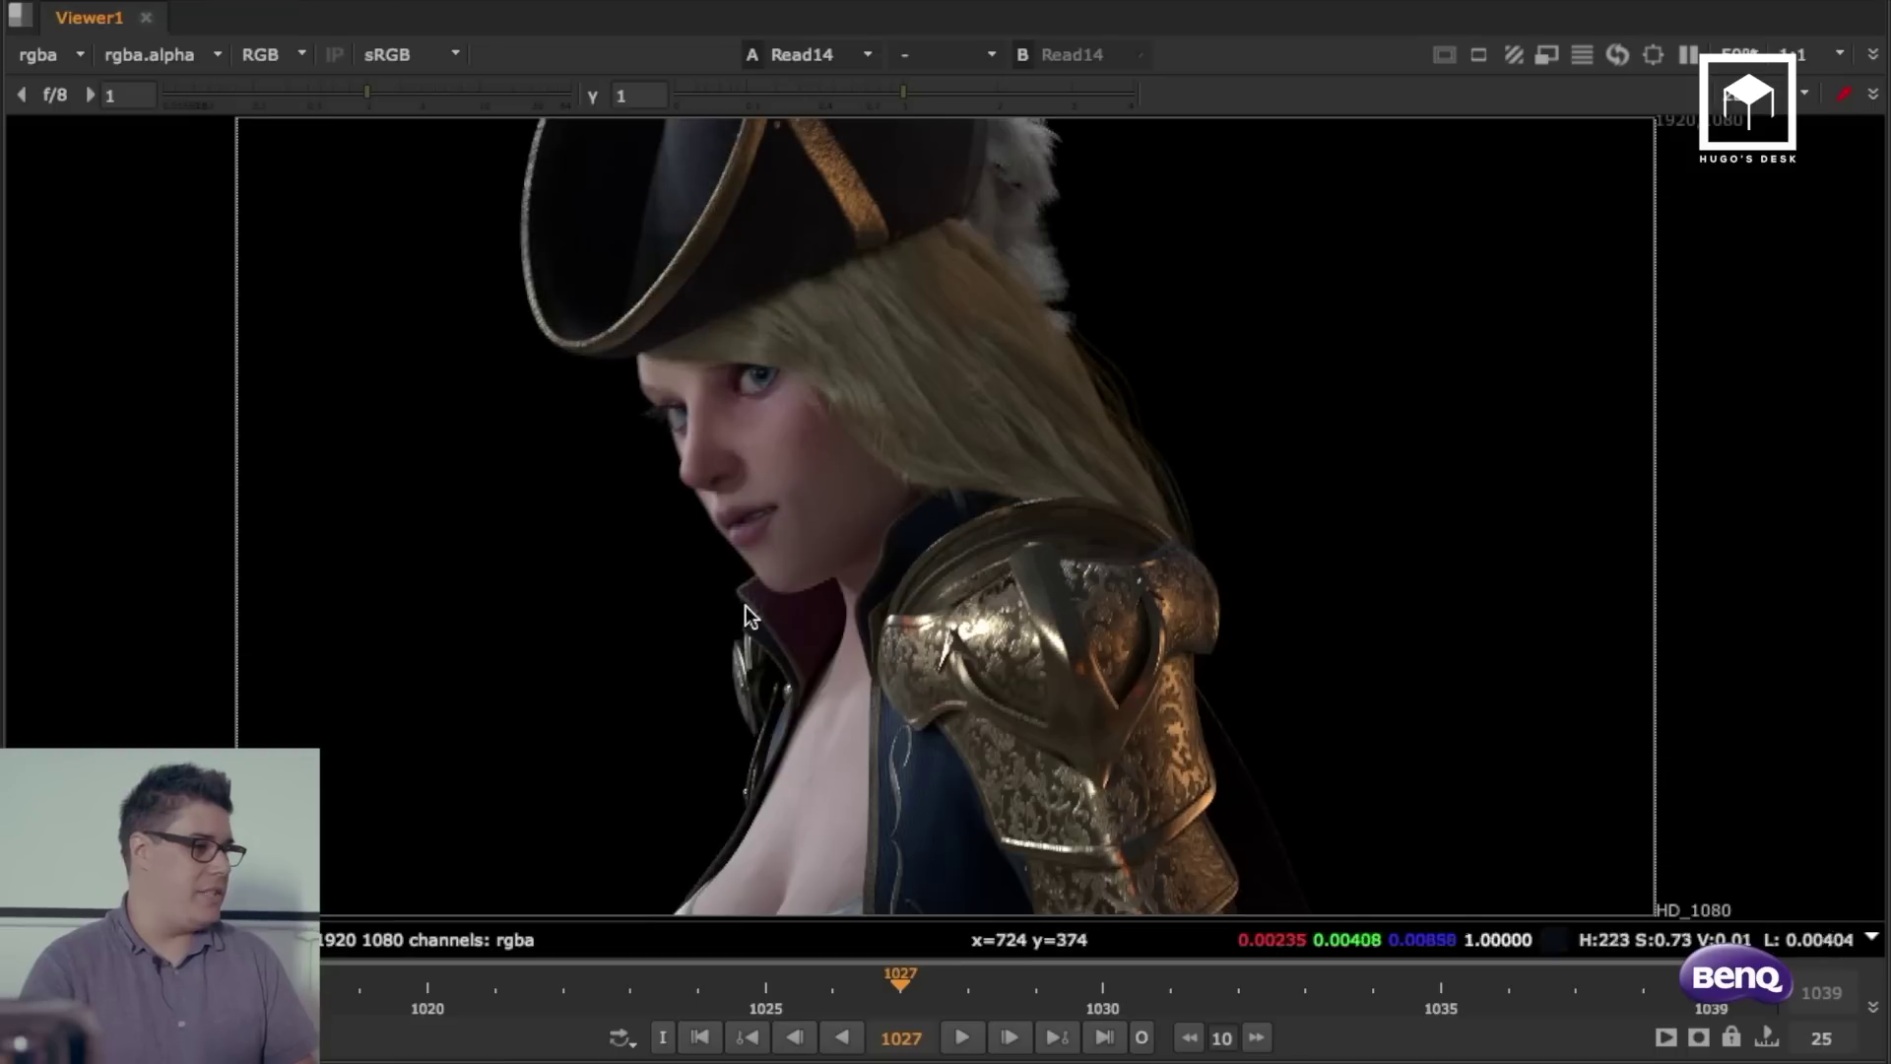
Step: Play back and stop the character render, restore the split layout and examine the face up close
click(958, 1038)
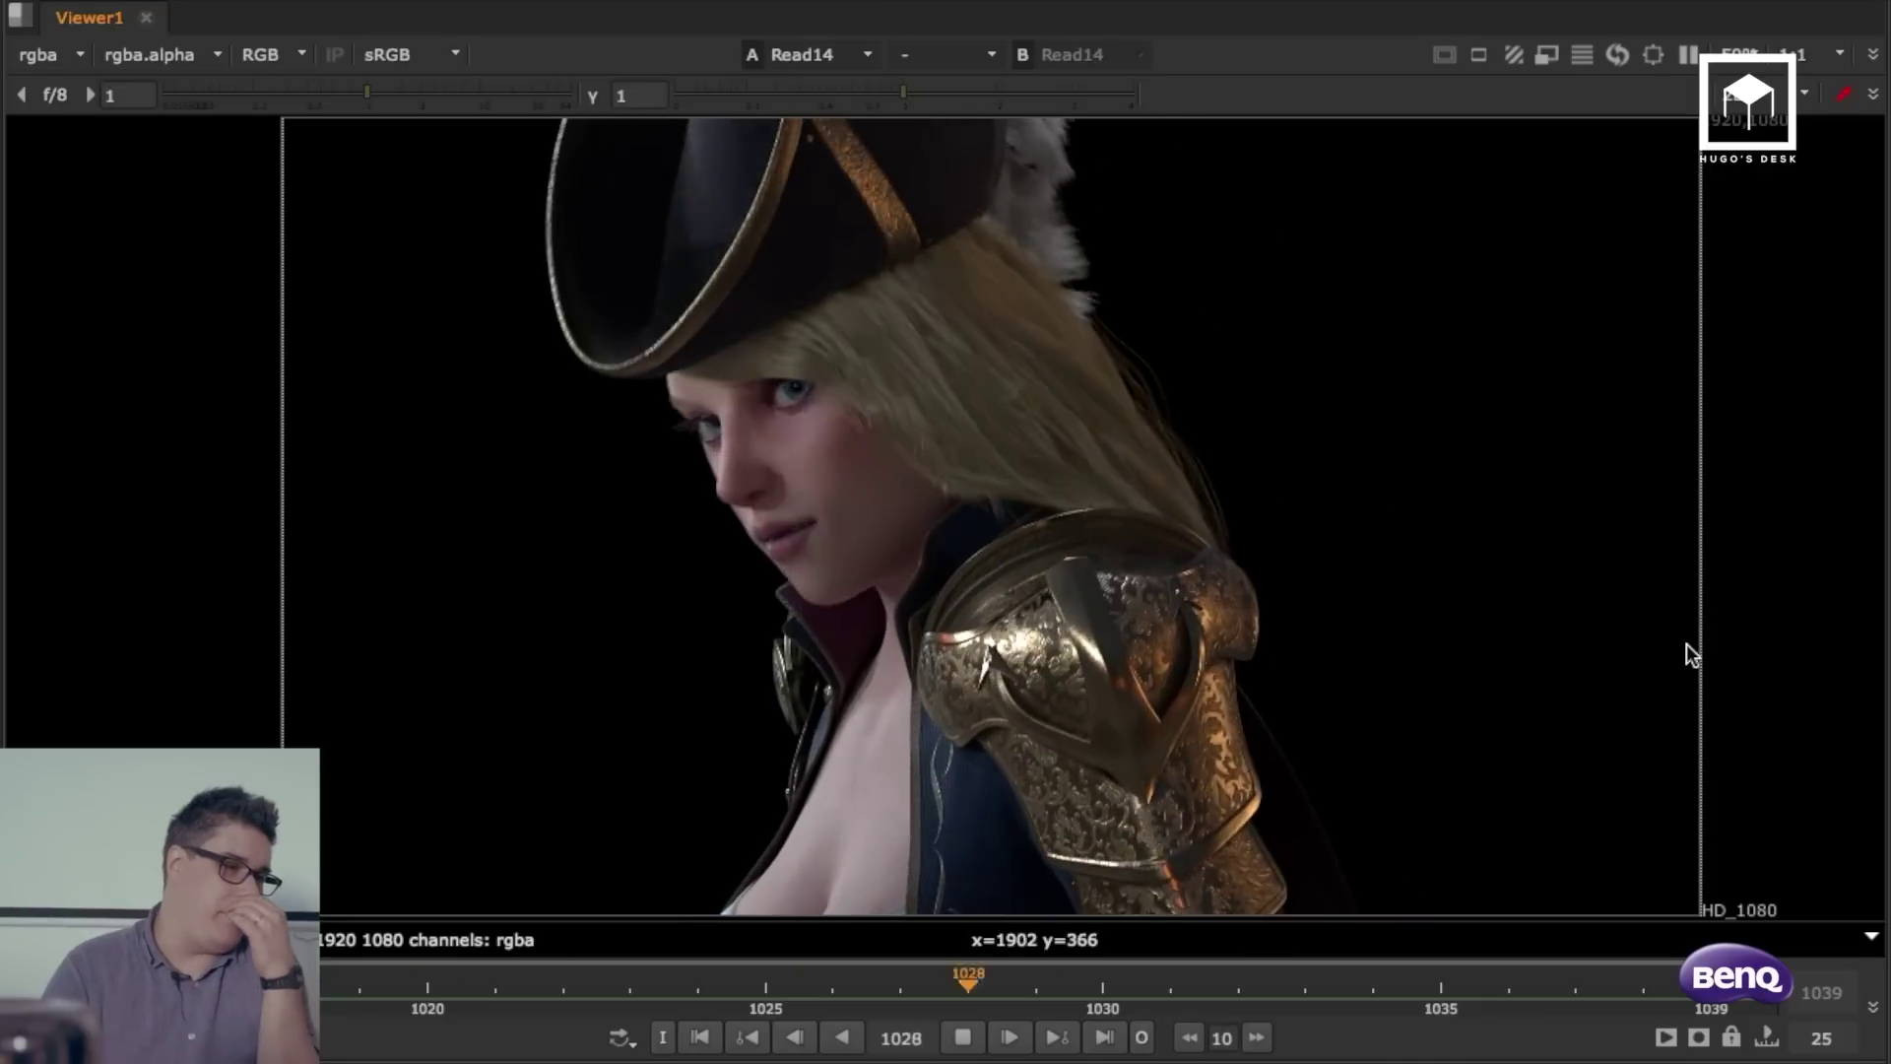
click(964, 1037)
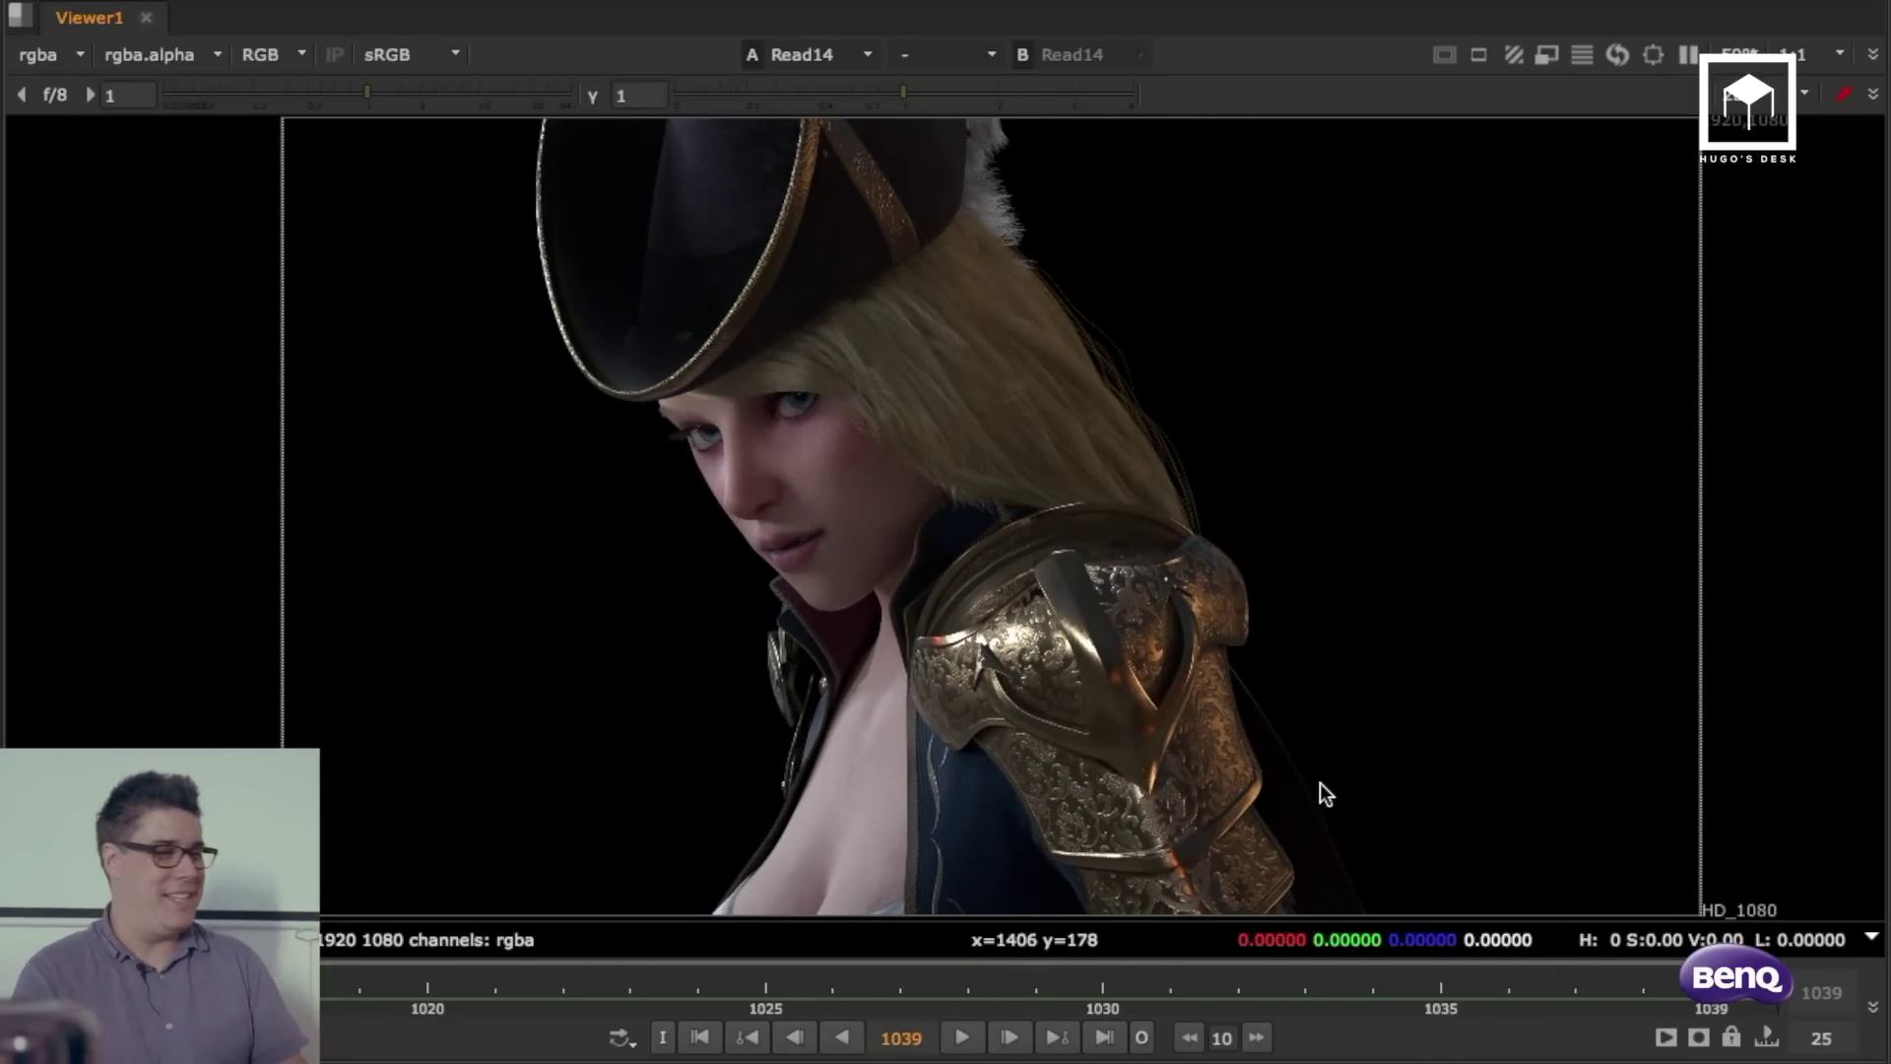
key(space)
scroll(487, 502, up, 3)
middle_drag(457, 498, 605, 515)
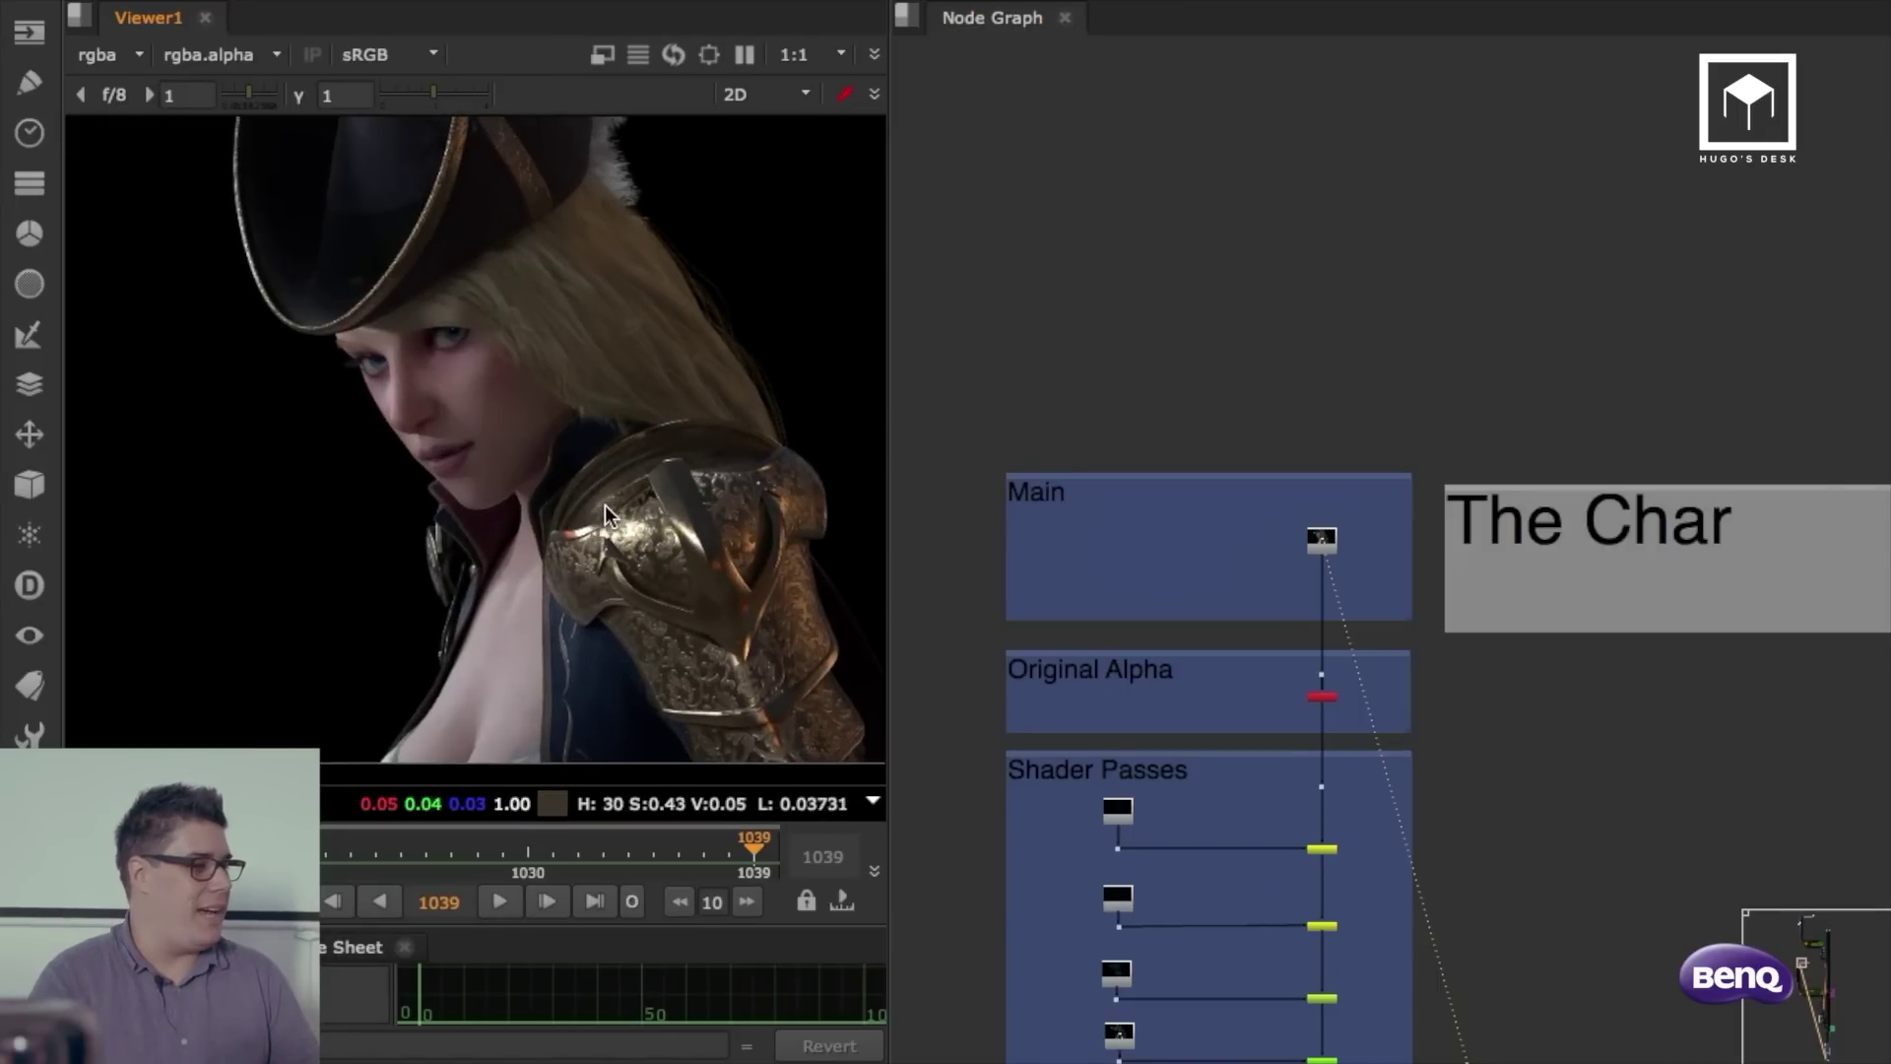
scroll(605, 513, up, 2)
Step: Find the Rain Tears section and view the character's face diffuse texture in the viewer
scroll(1477, 583, down, 9)
middle_drag(1589, 781, 1372, 384)
middle_drag(1544, 326, 1531, 397)
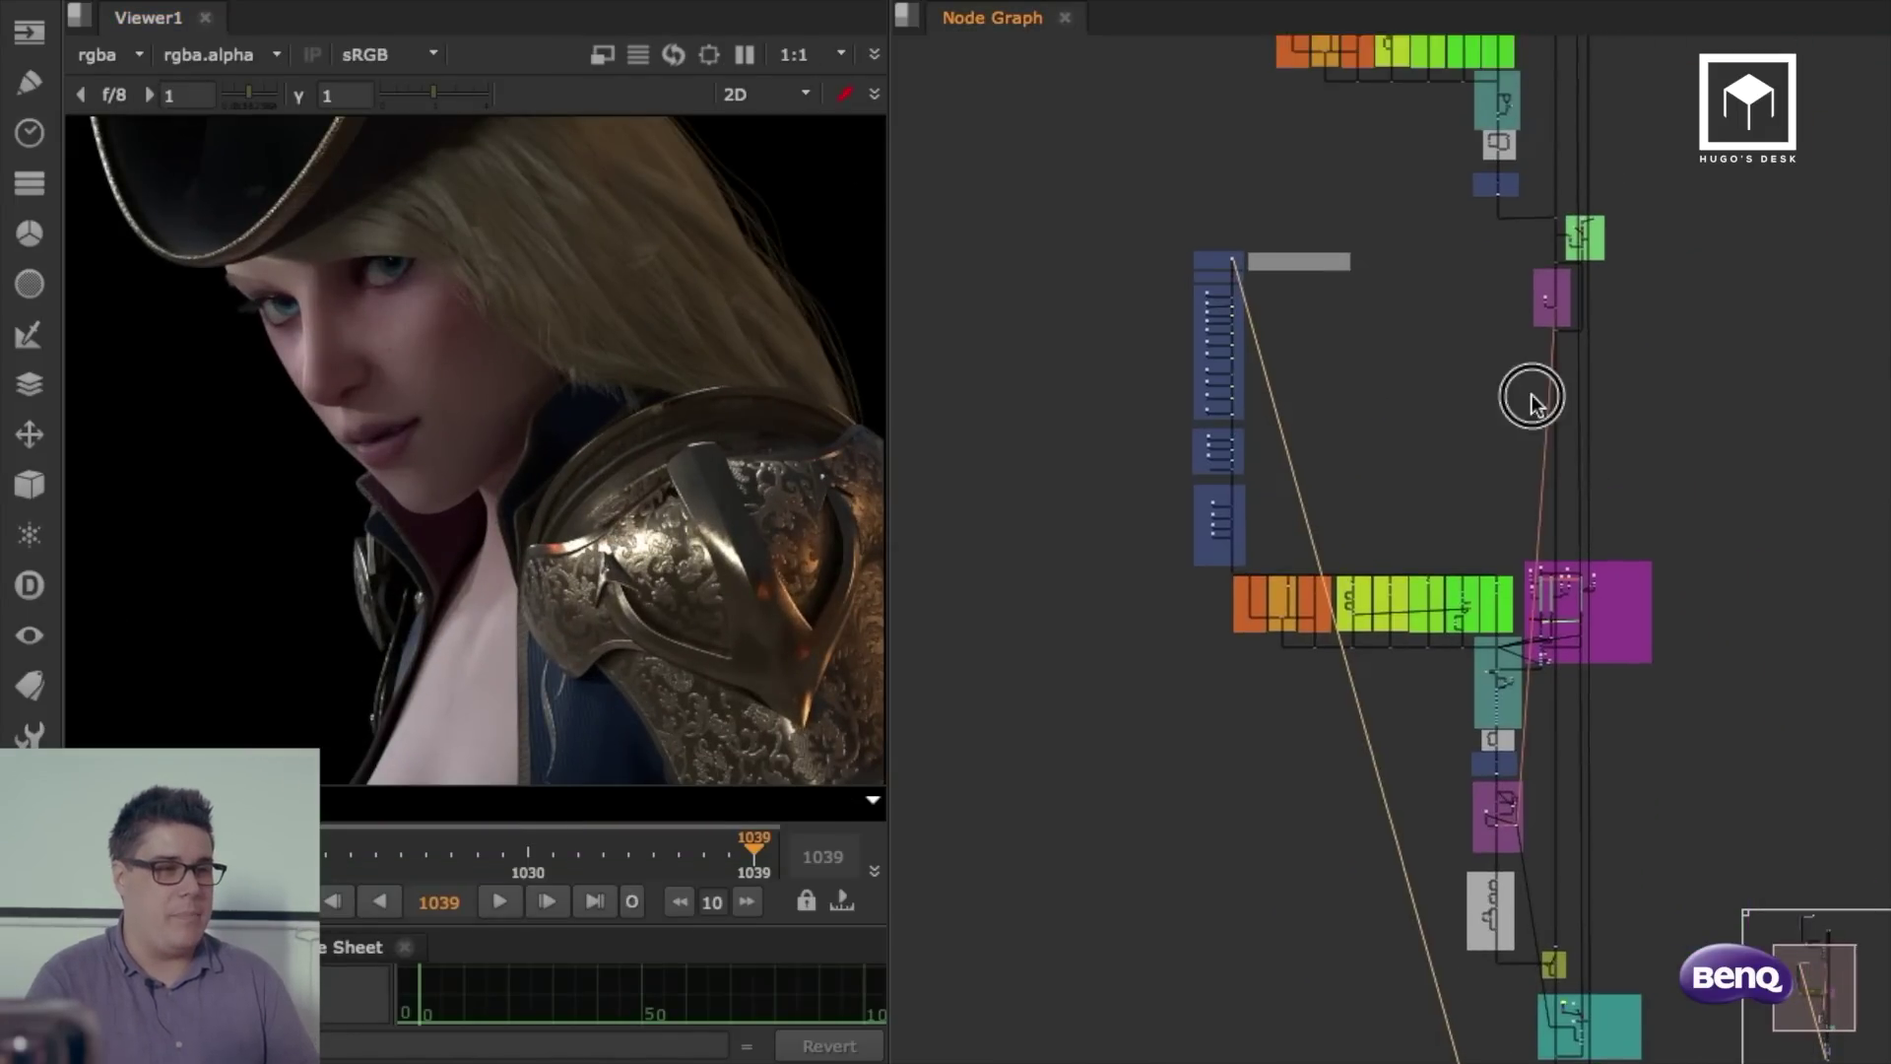
scroll(1538, 658, up, 6)
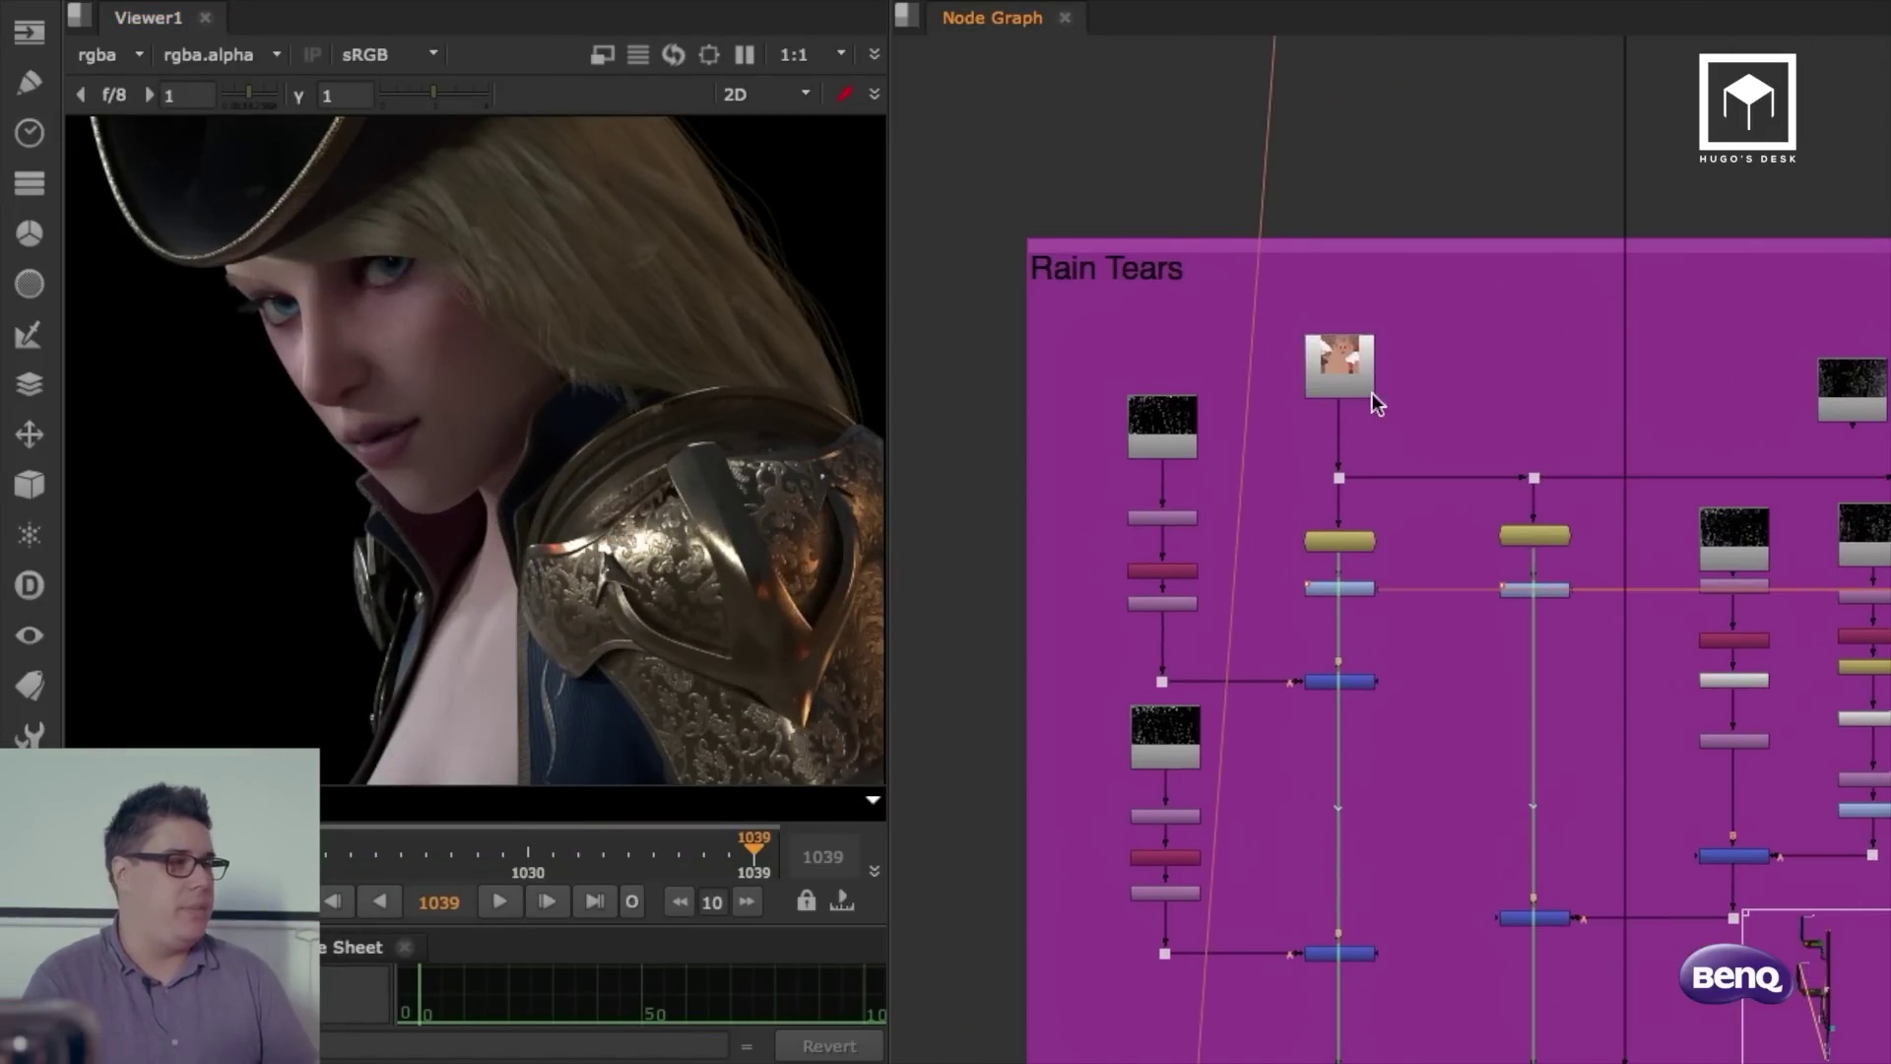
click(1334, 376)
key(1)
scroll(617, 495, down, 2)
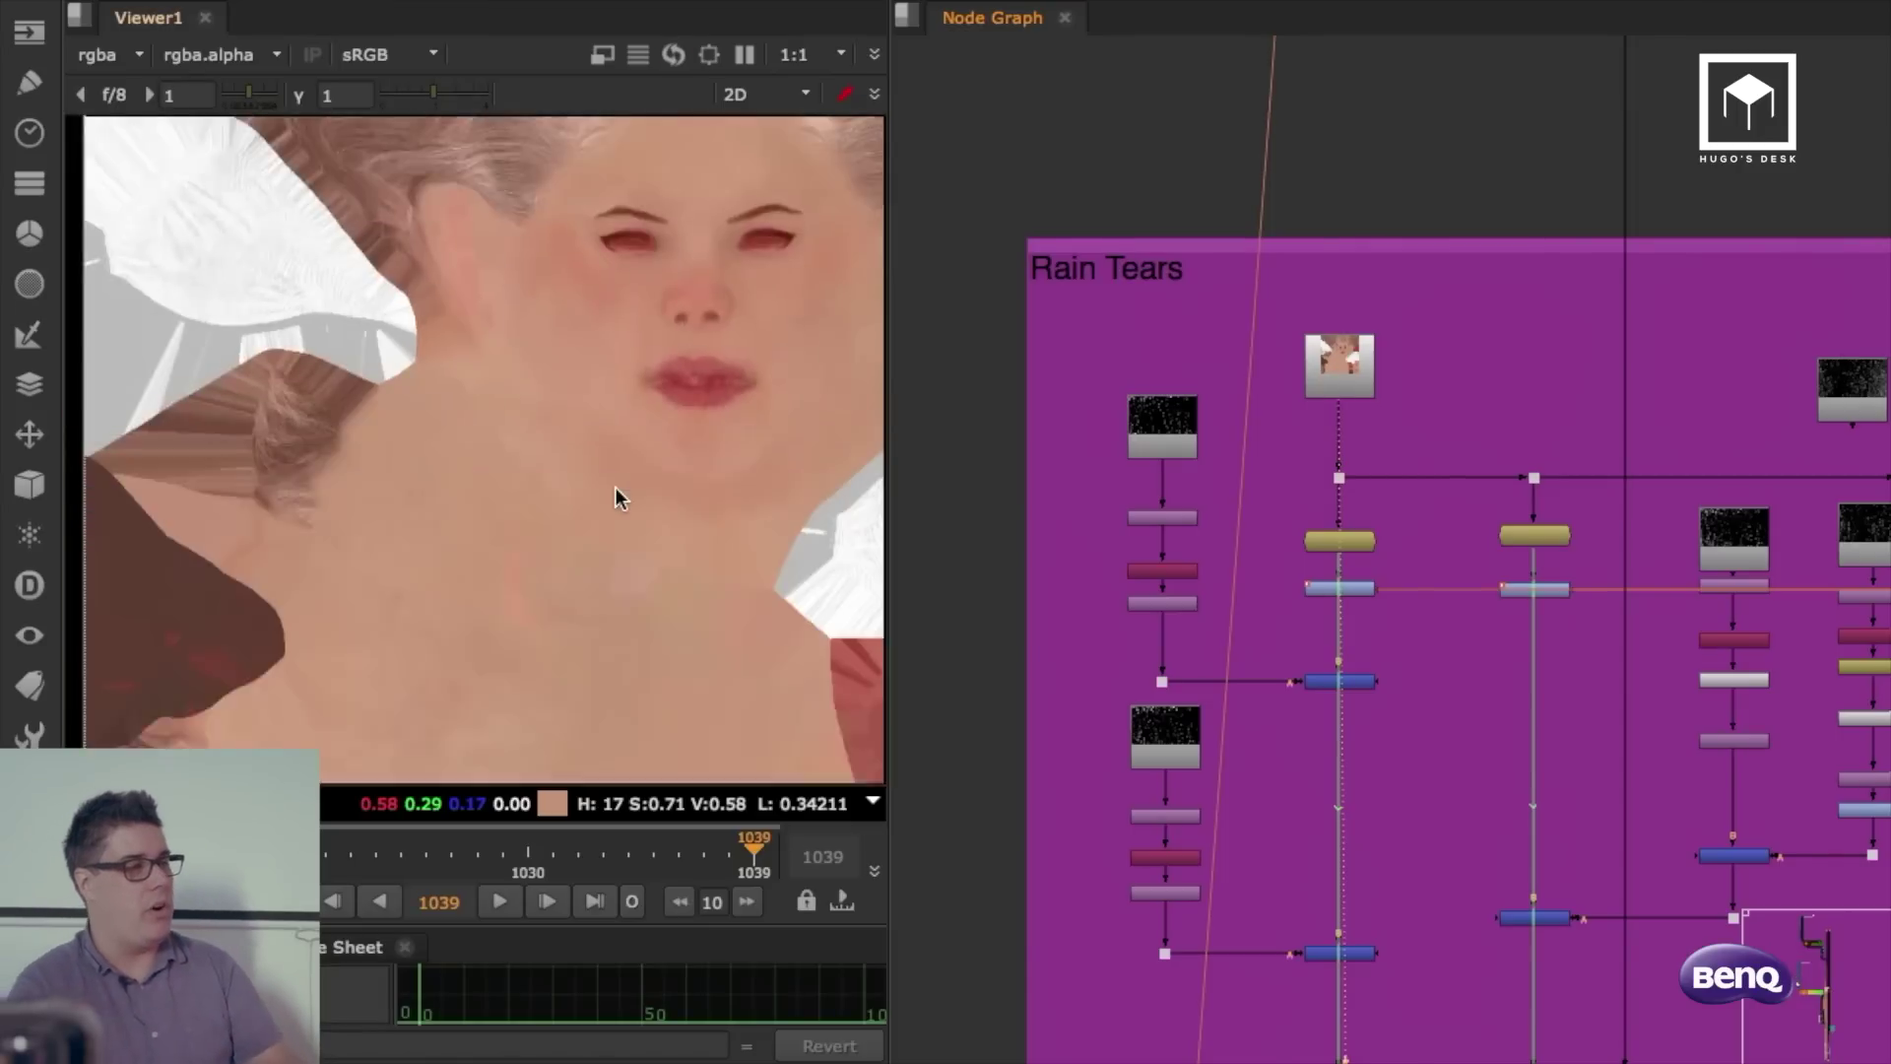
middle_drag(724, 425, 521, 544)
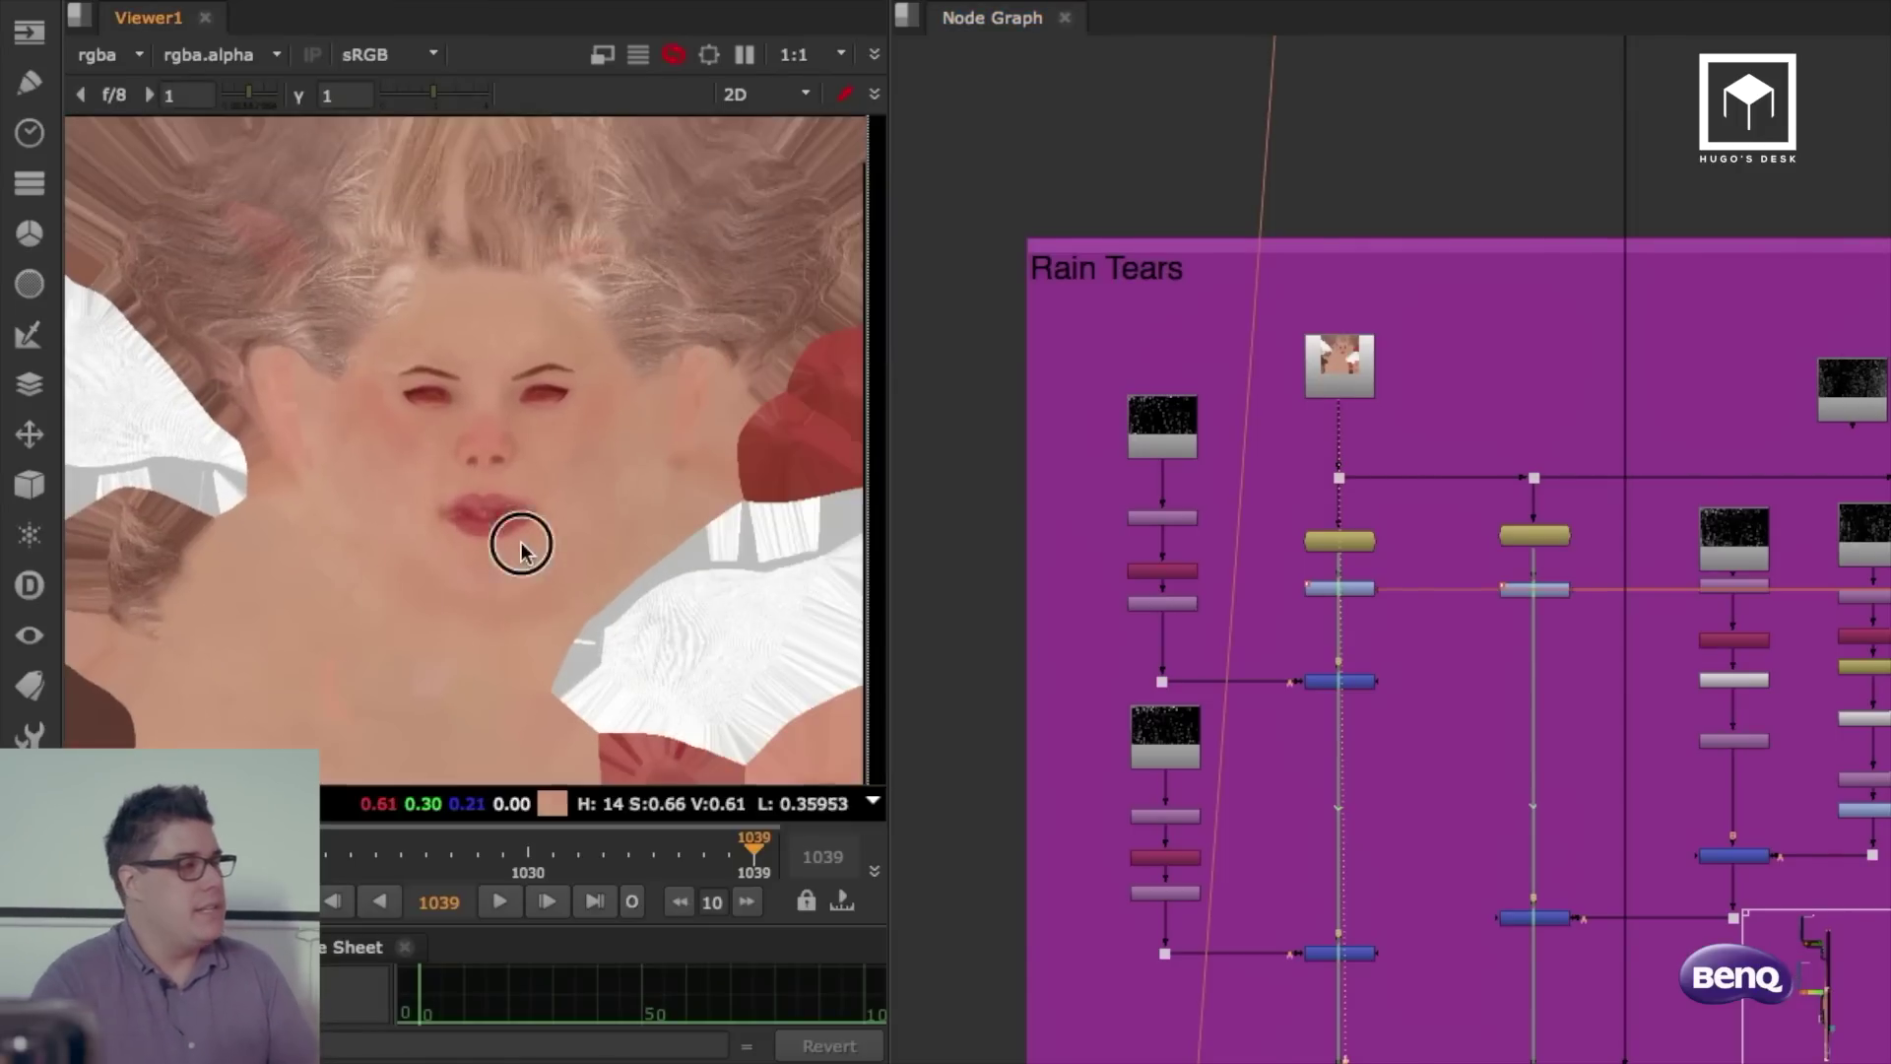
Step: View the first Steady_Seep.mov water element in the Rain Tears section and check its read settings
click(1195, 440)
key(1)
scroll(690, 557, up, 2)
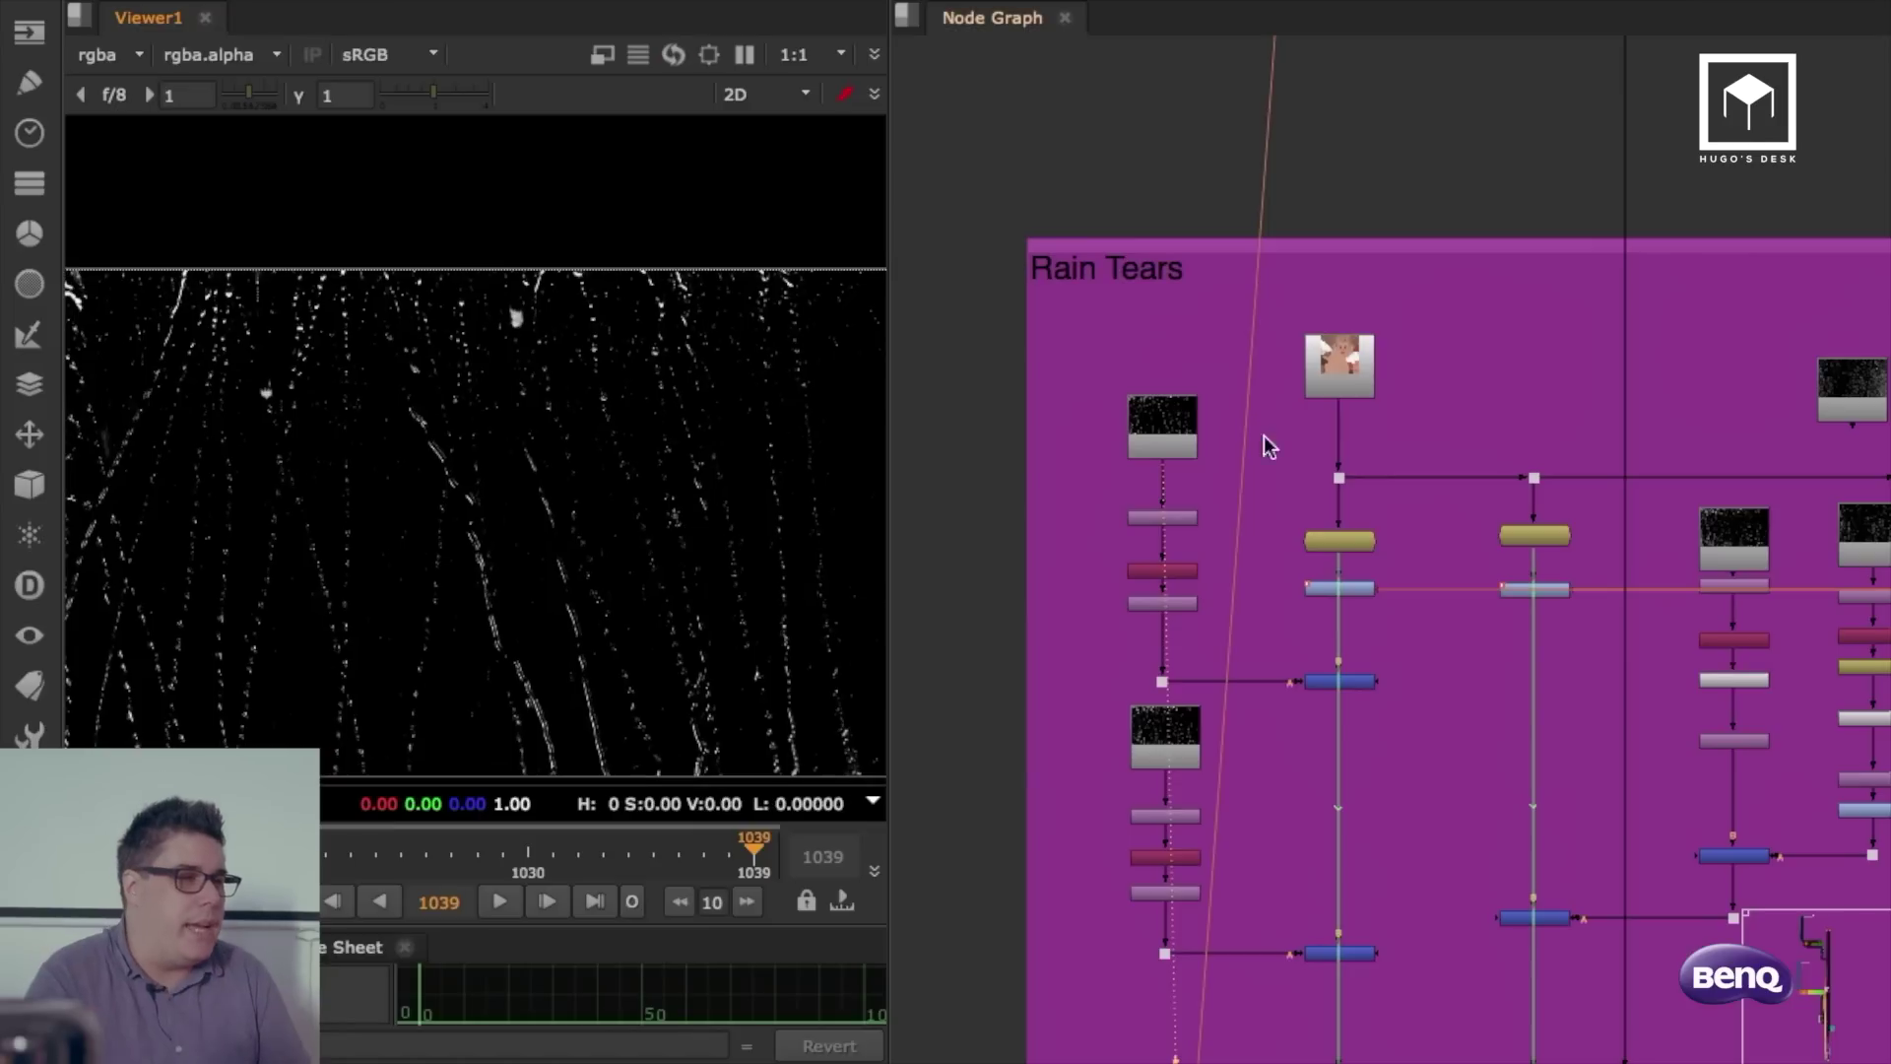
double_click(1182, 426)
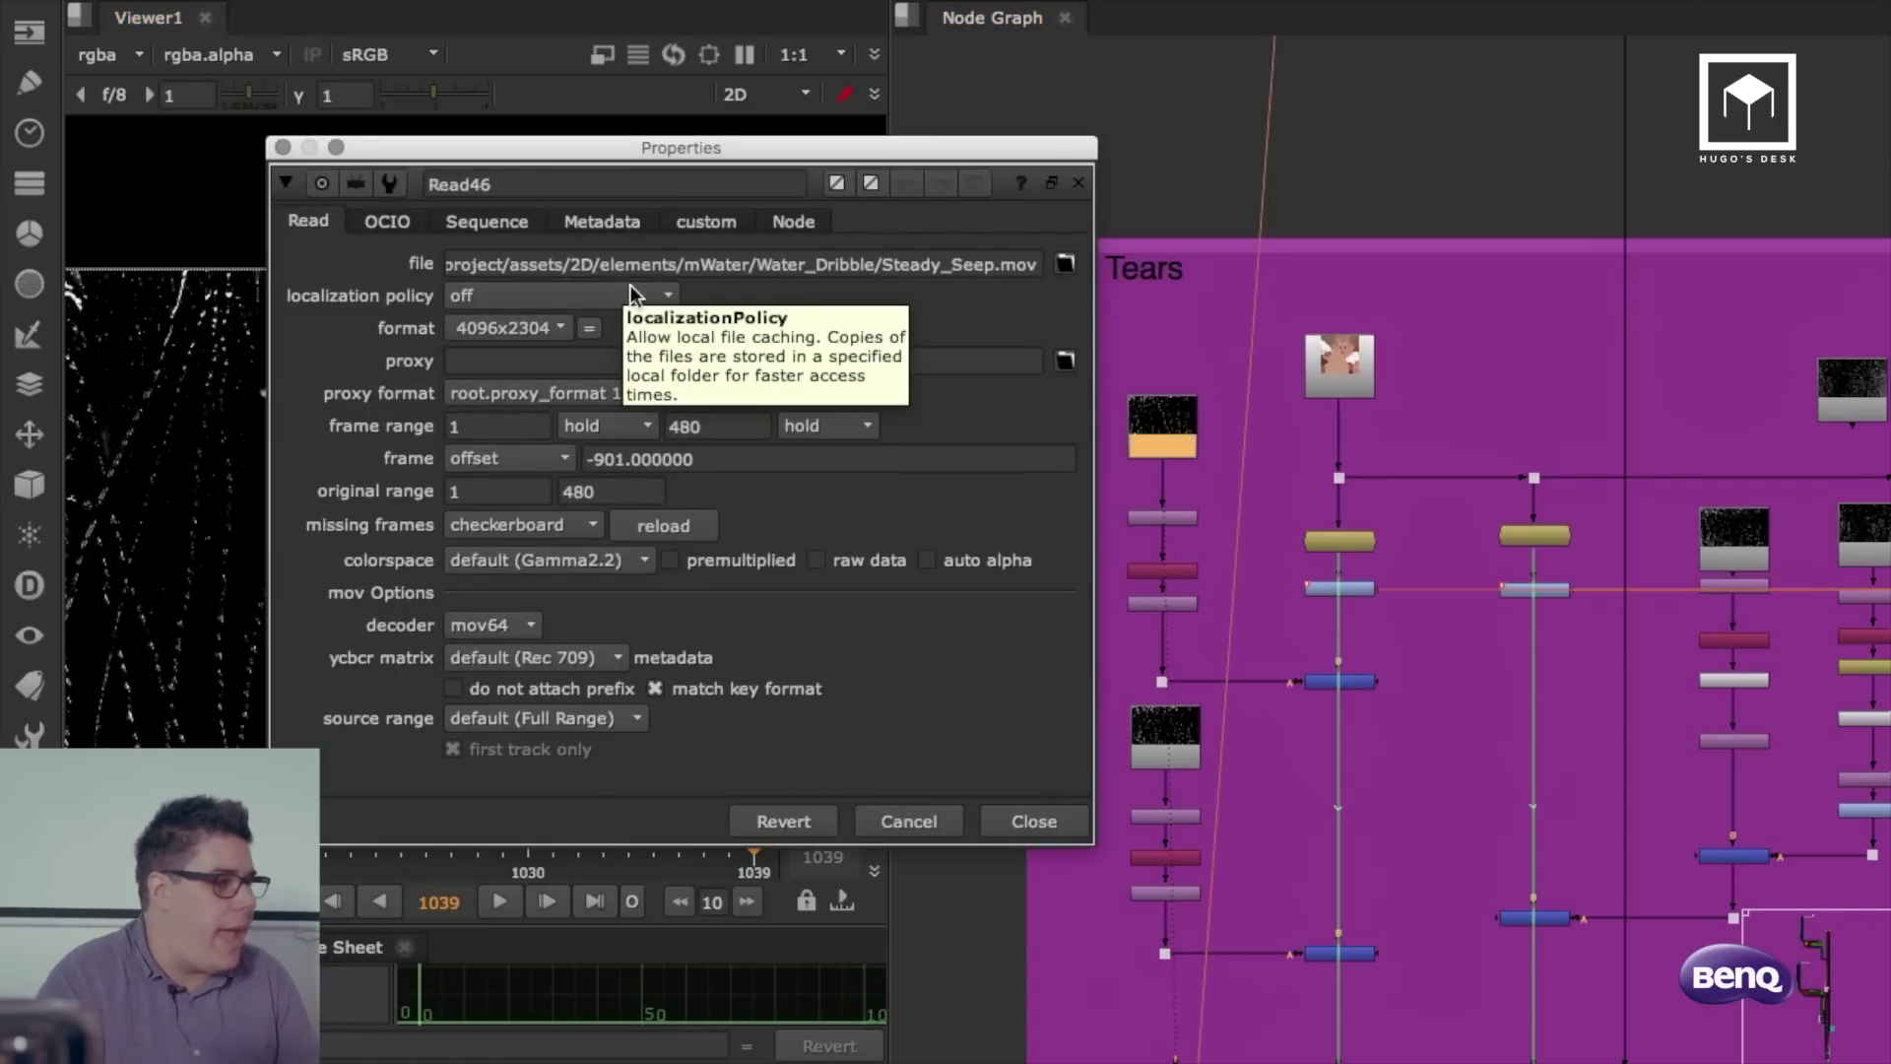
click(1026, 817)
Step: Play the Steady_Seep.mov water element in an enlarged viewer, then return to the split layout and halt playback
key(space)
middle_drag(743, 645, 1166, 541)
scroll(1166, 541, up, 2)
click(963, 1038)
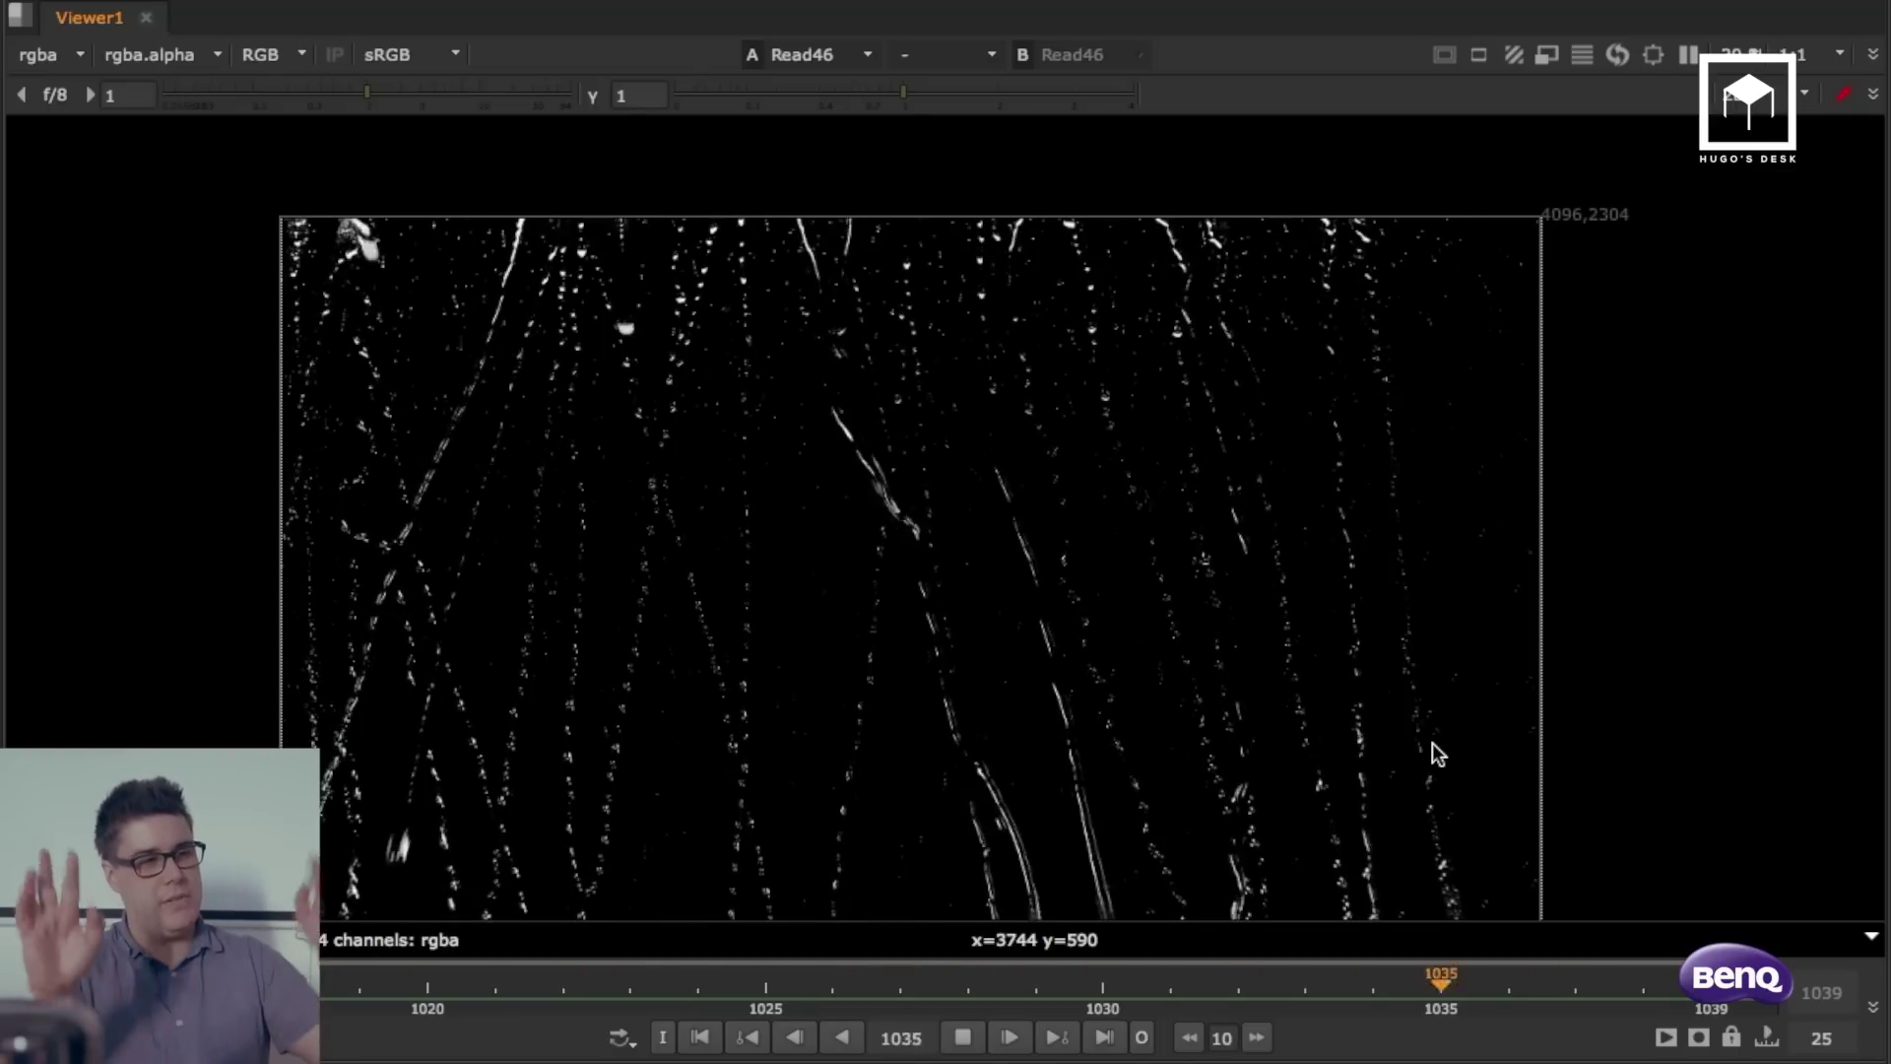
key(space)
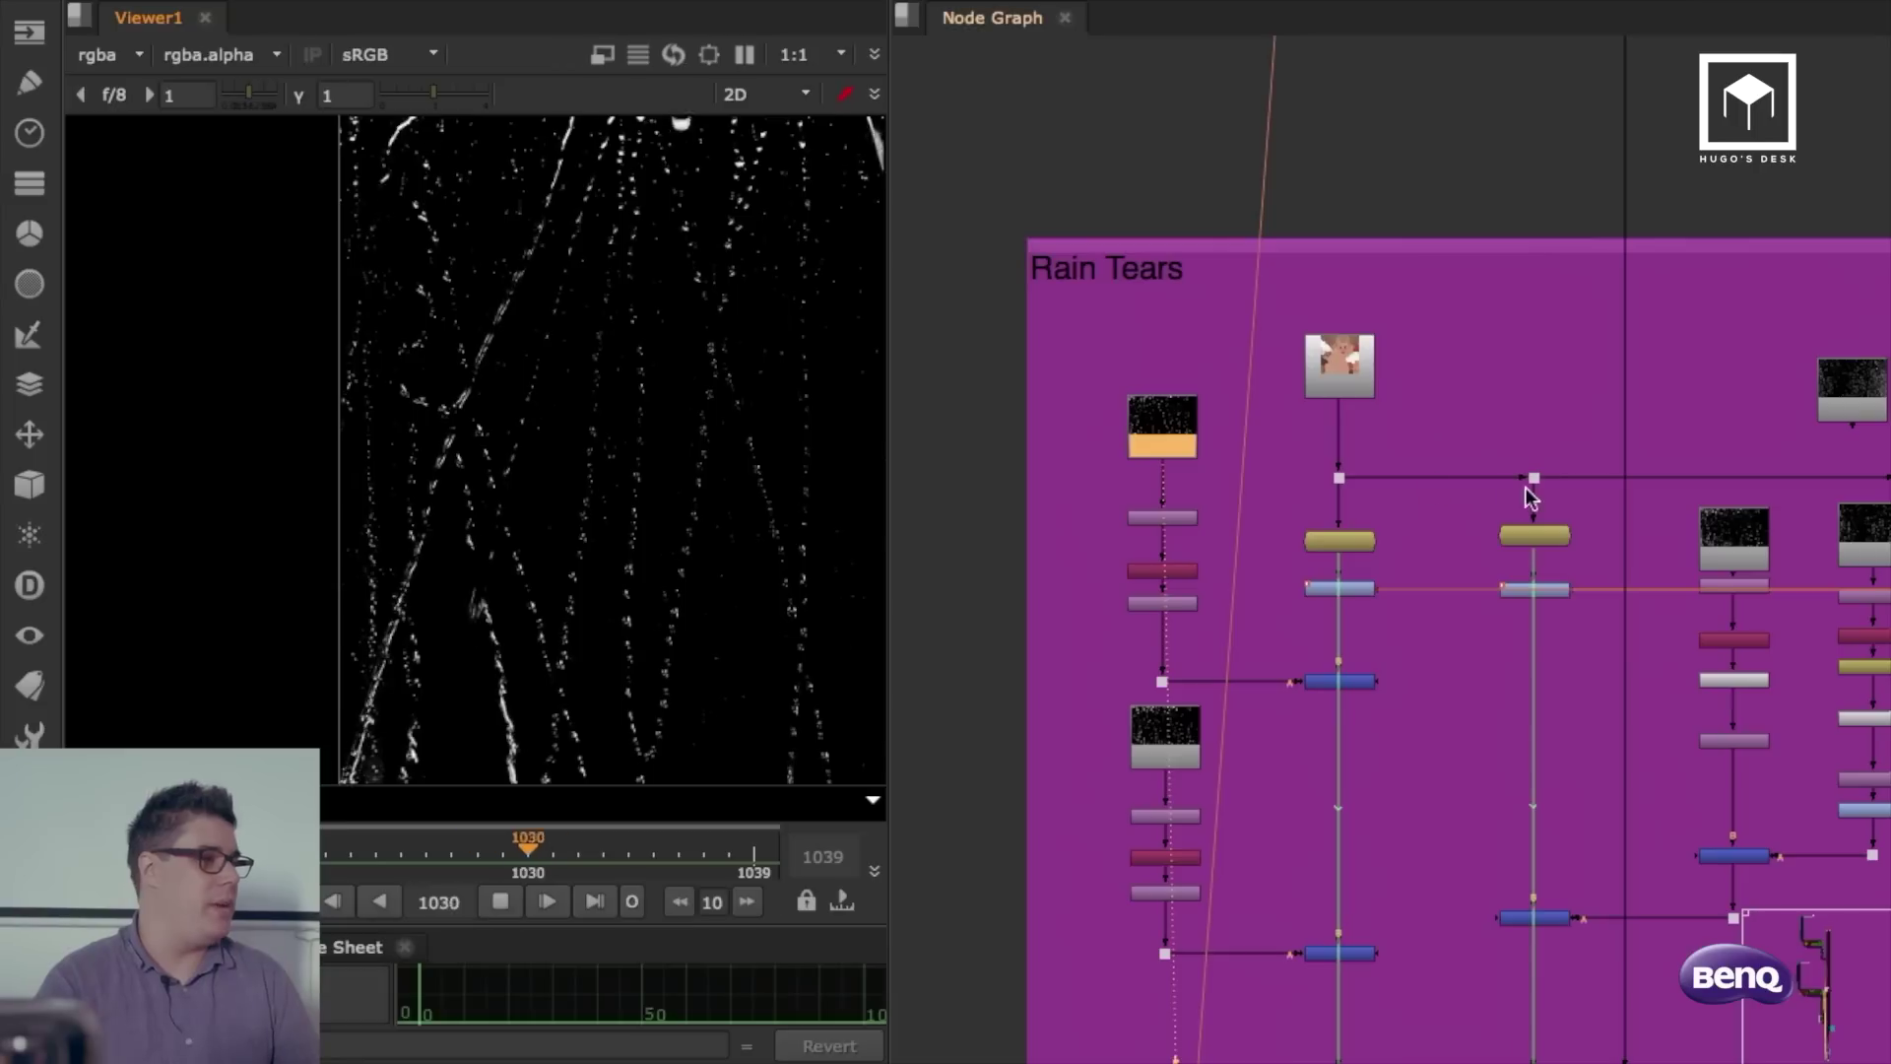
click(547, 901)
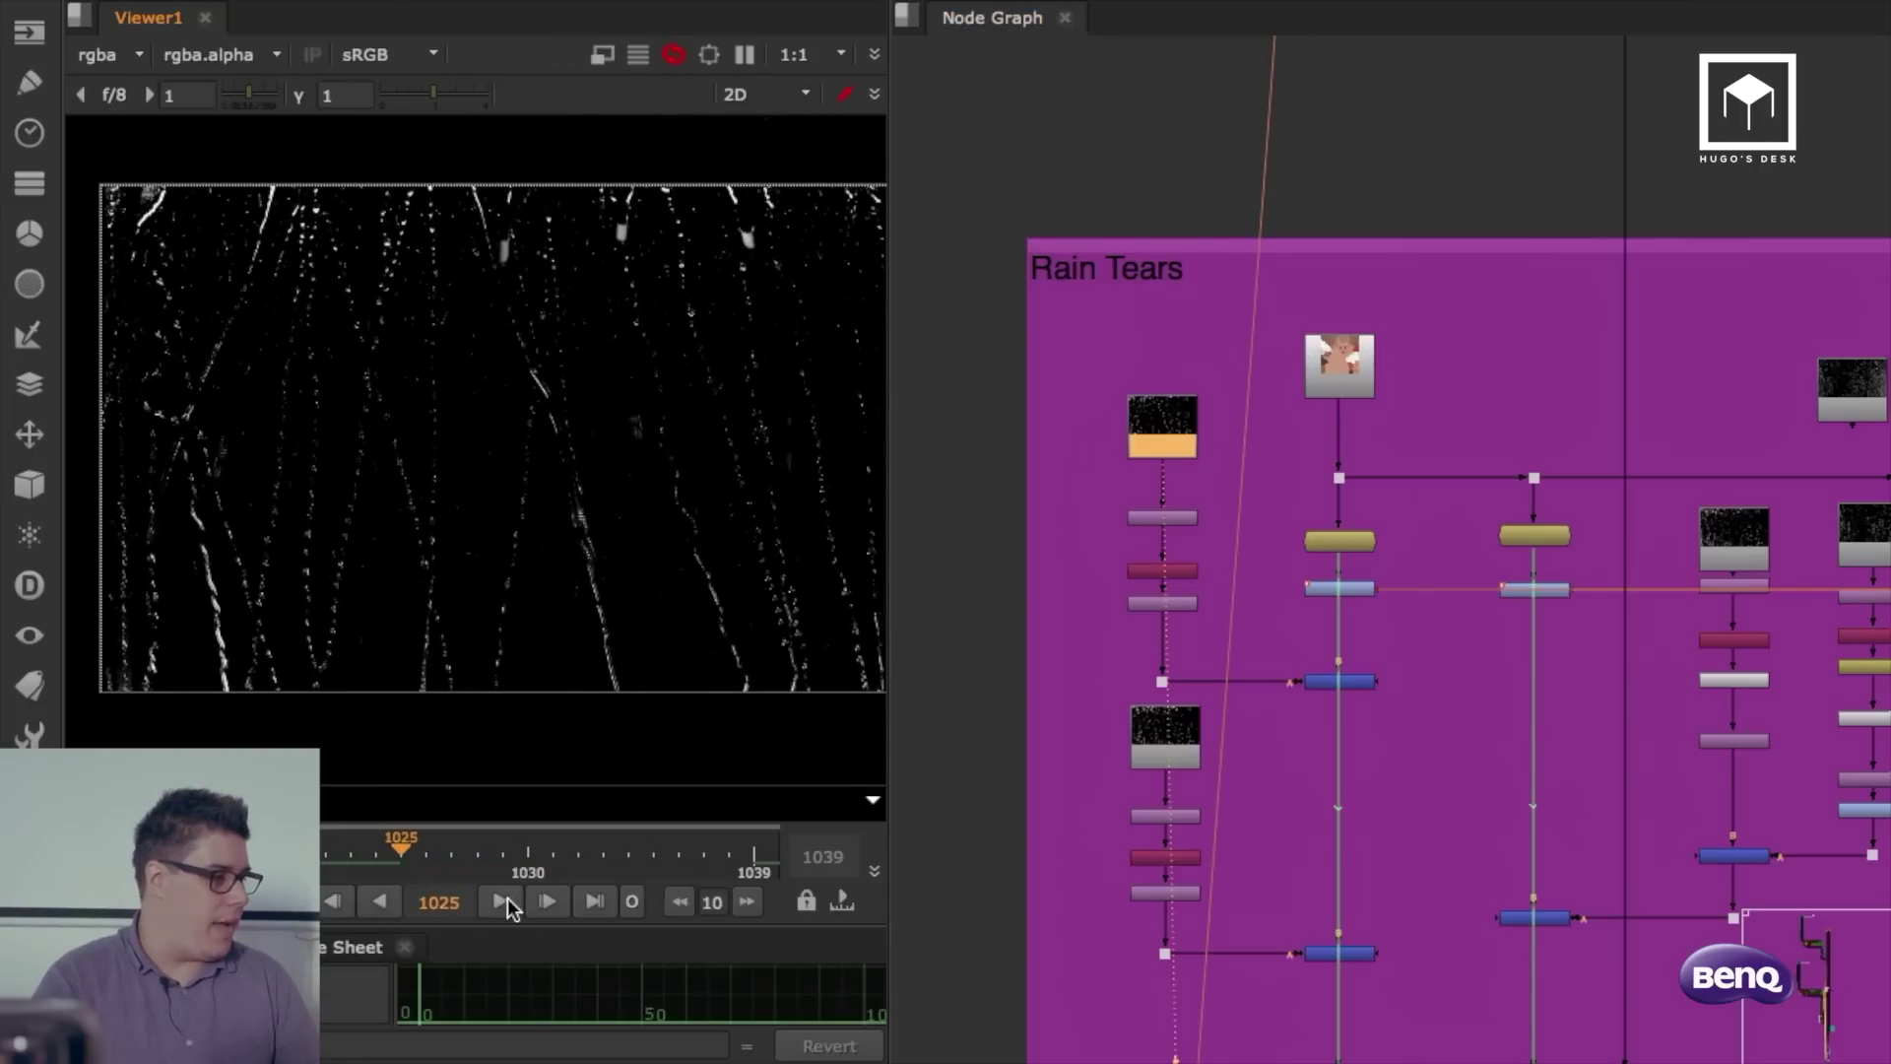
Step: View the remaining water elements of the Rain Tears section one after another in the viewer
middle_drag(1472, 616, 1265, 580)
click(1658, 350)
key(1)
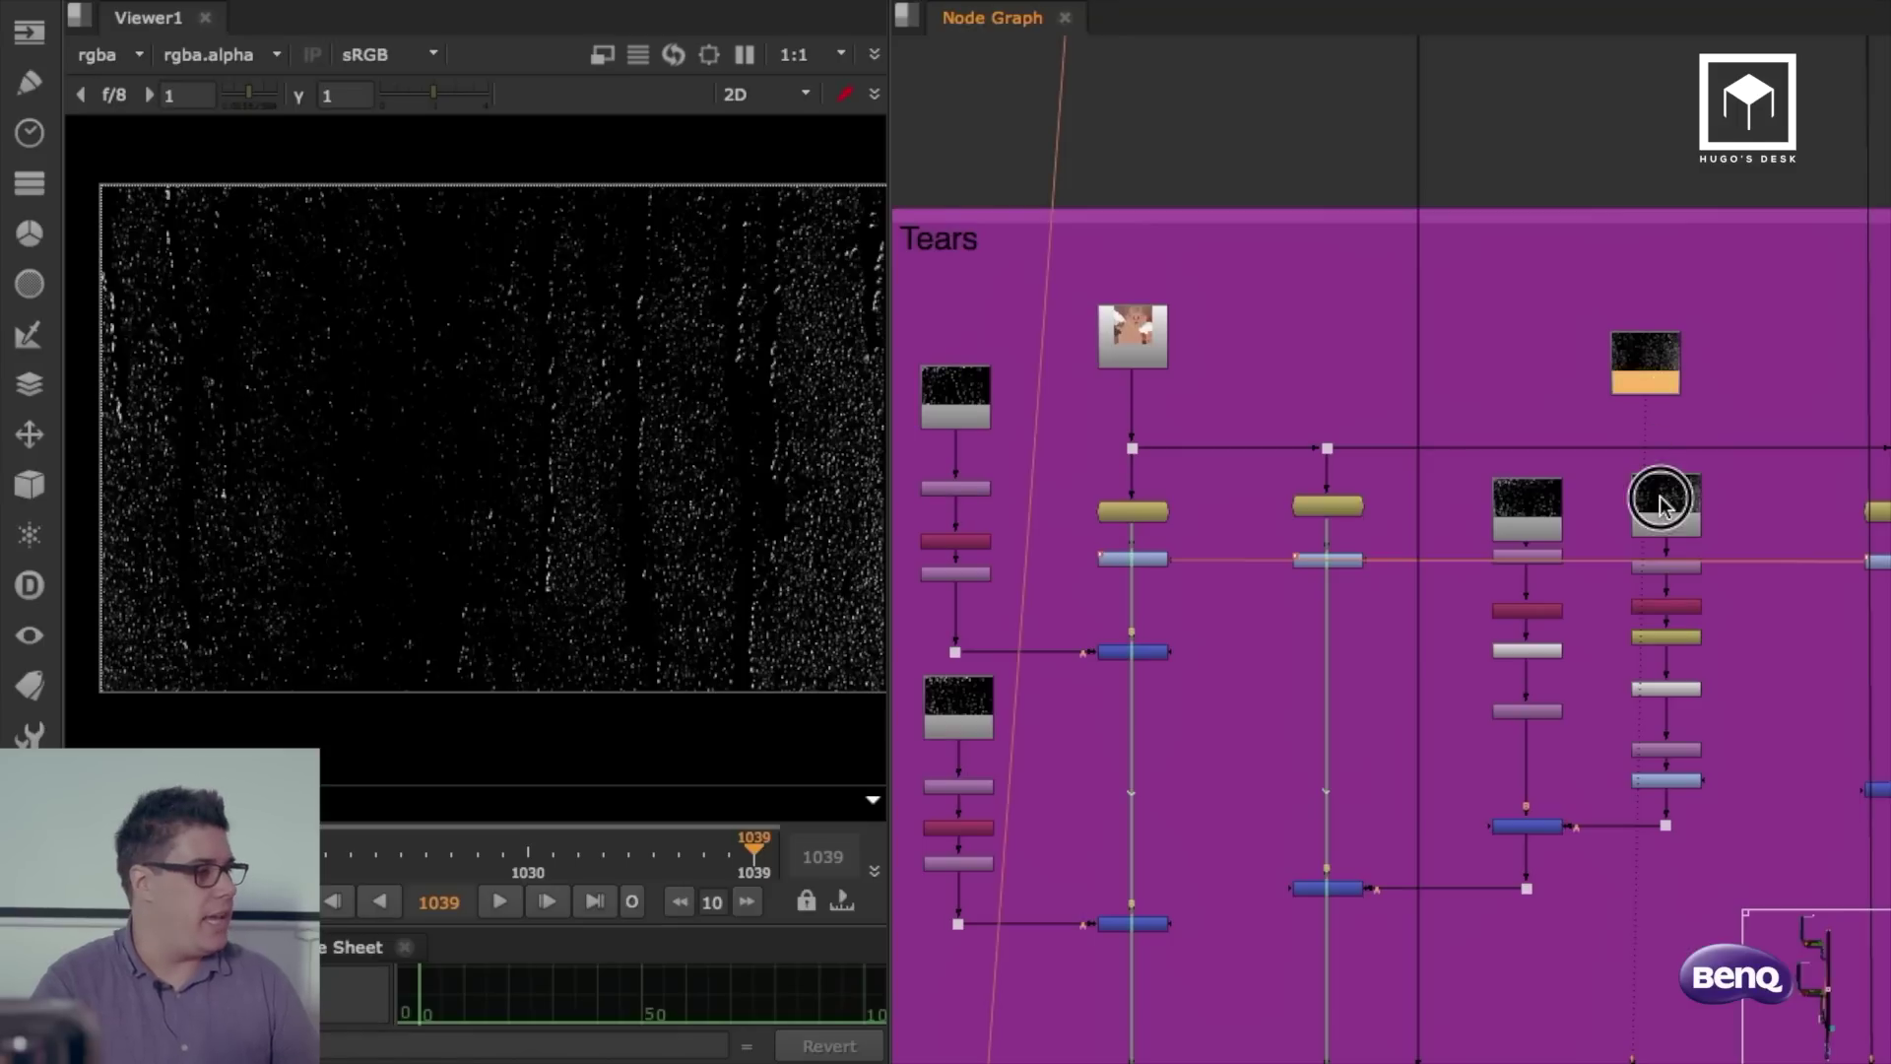
click(1661, 502)
key(1)
click(1532, 498)
key(1)
middle_drag(1306, 515, 1511, 422)
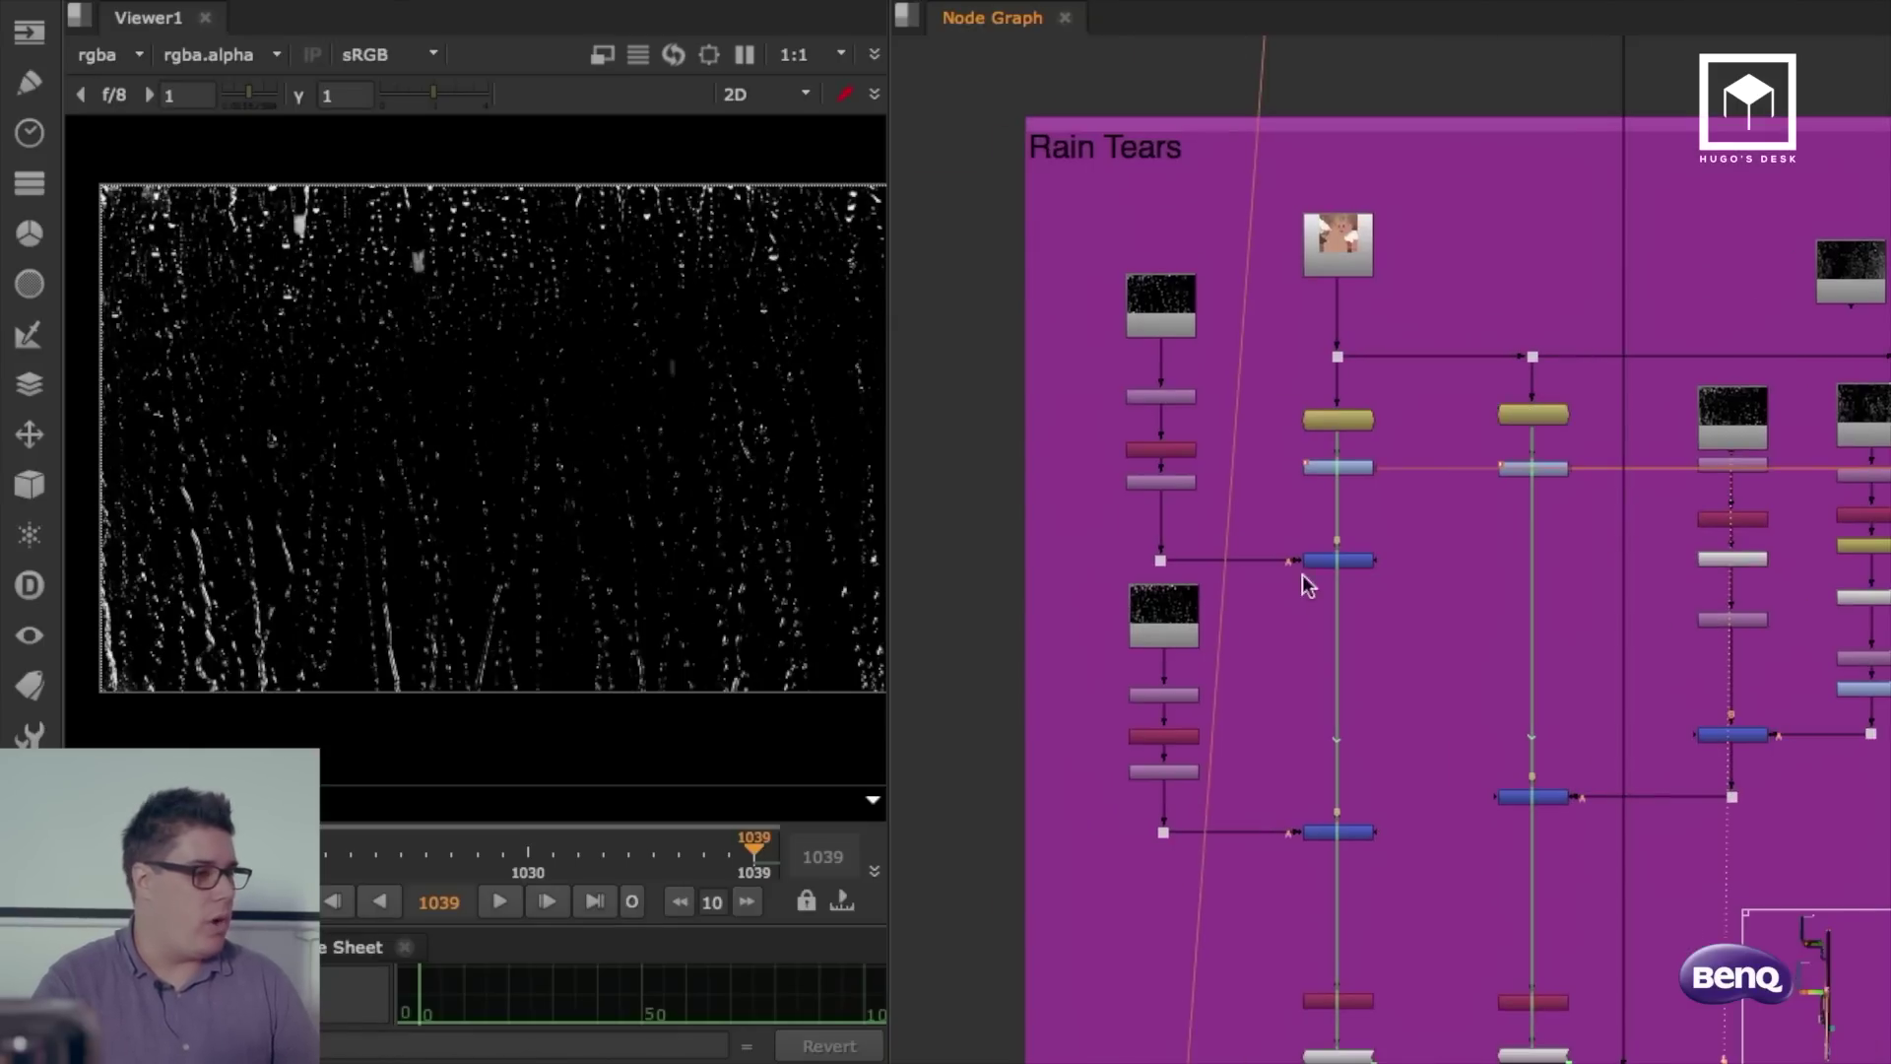
key(1)
click(1470, 583)
Step: View the Merge28 output and the output of the merge that adds the Read51 water element below it
middle_drag(1496, 587, 1408, 444)
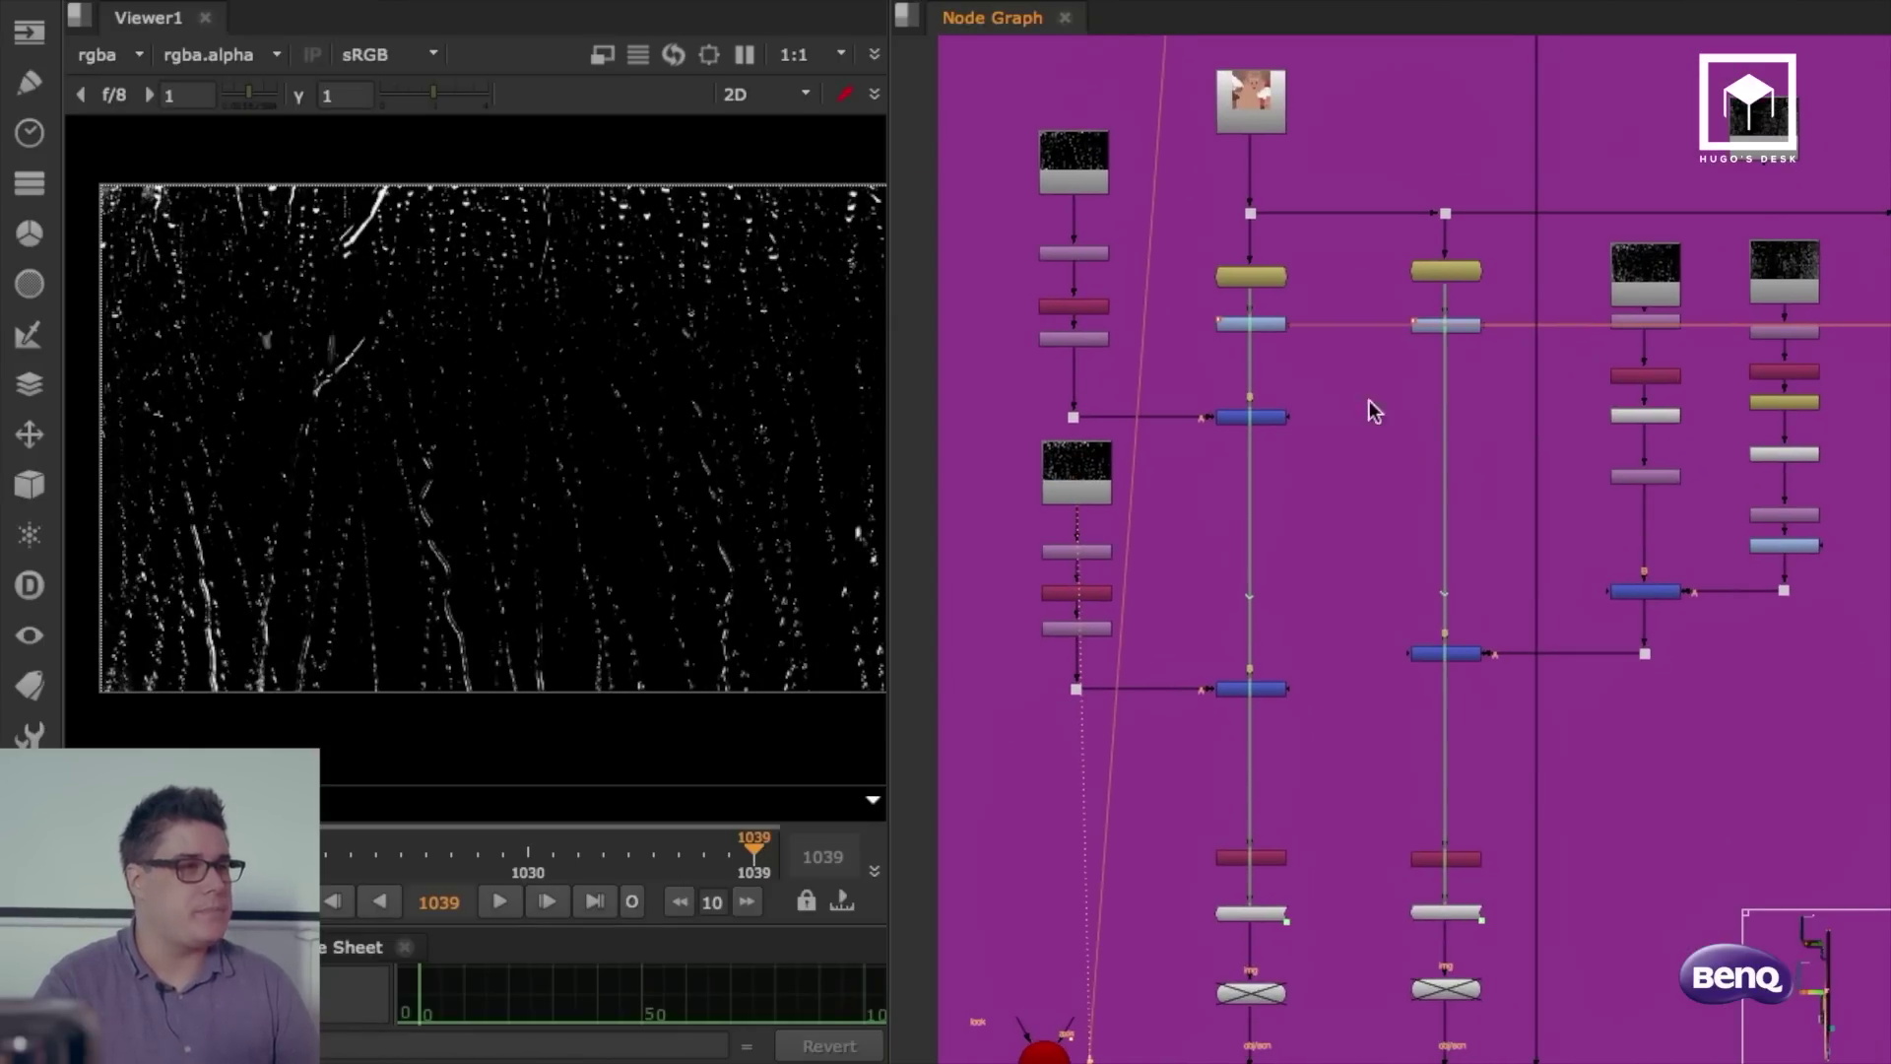
scroll(1277, 285, up, 4)
click(1299, 520)
key(1)
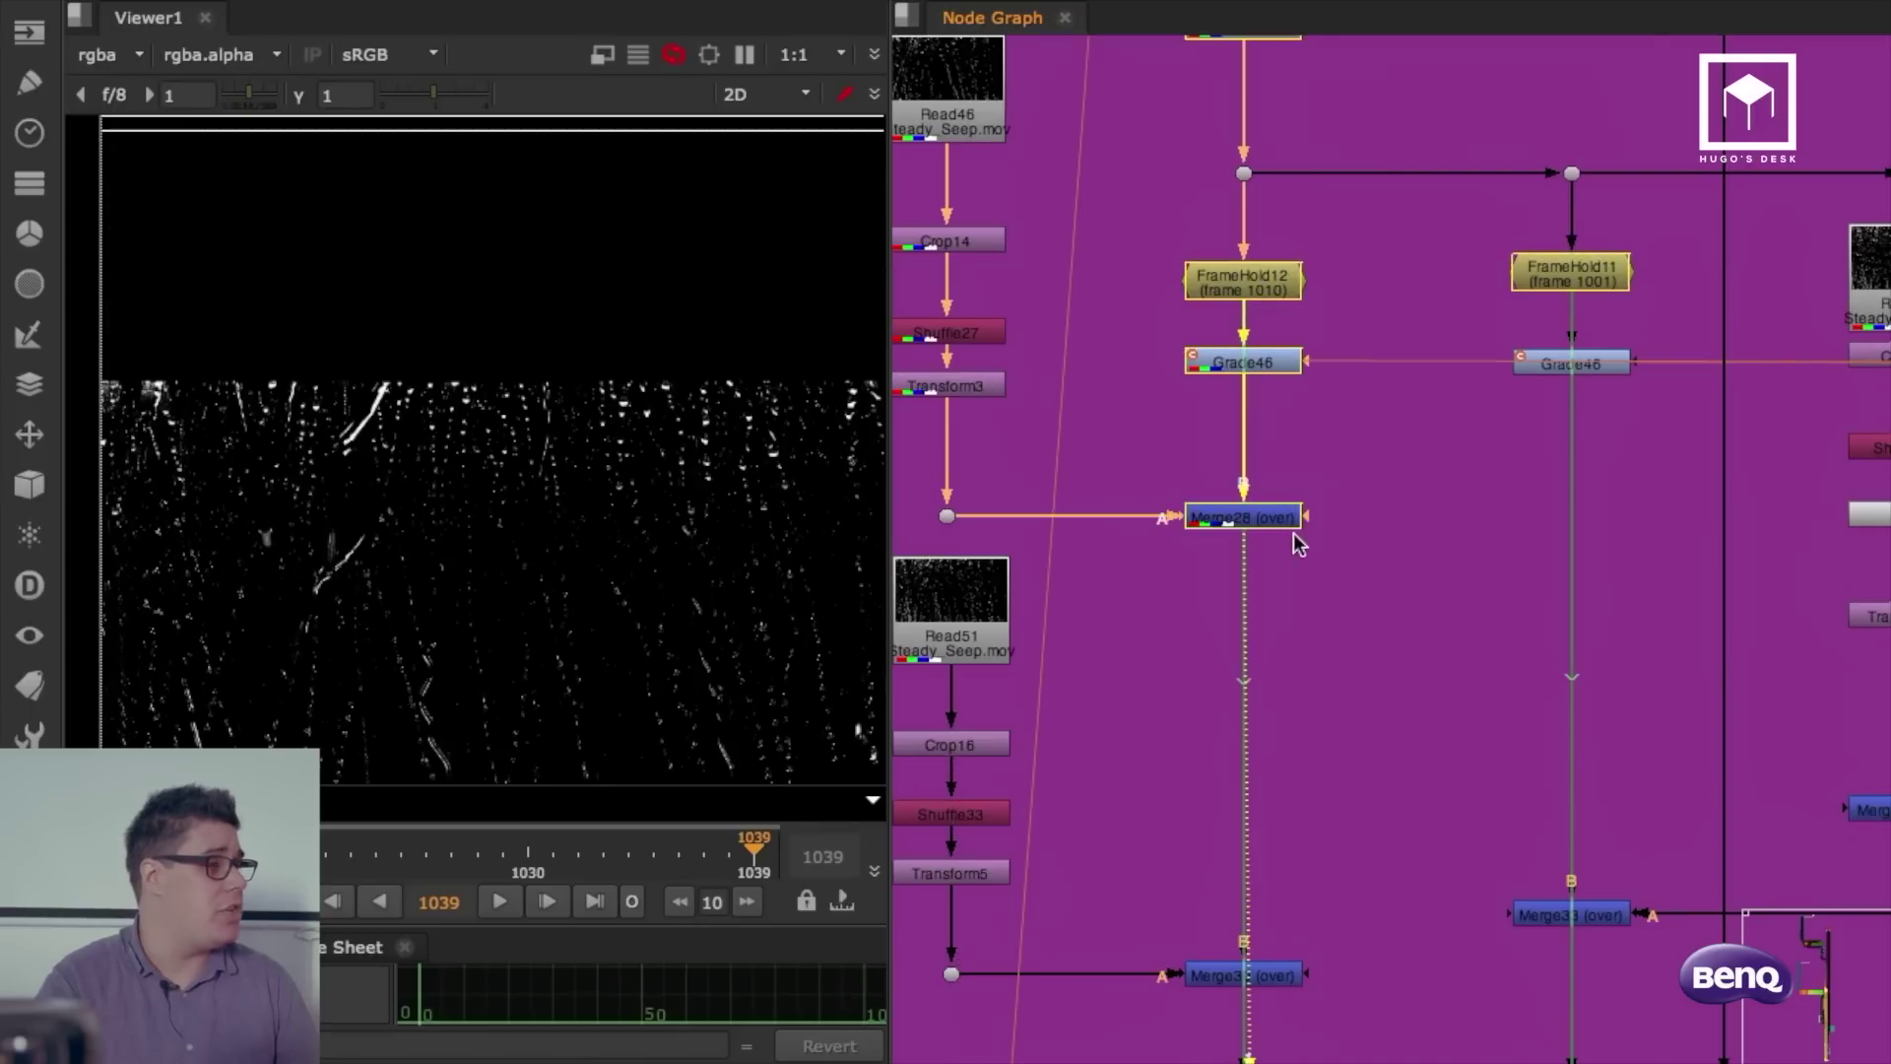
mouse_move(1317, 548)
middle_down()
mouse_move(1369, 445)
mouse_move(1391, 221)
middle_up()
middle_drag(1399, 585, 1395, 366)
drag(1440, 222, 1179, 512)
key(1)
middle_drag(744, 426, 616, 542)
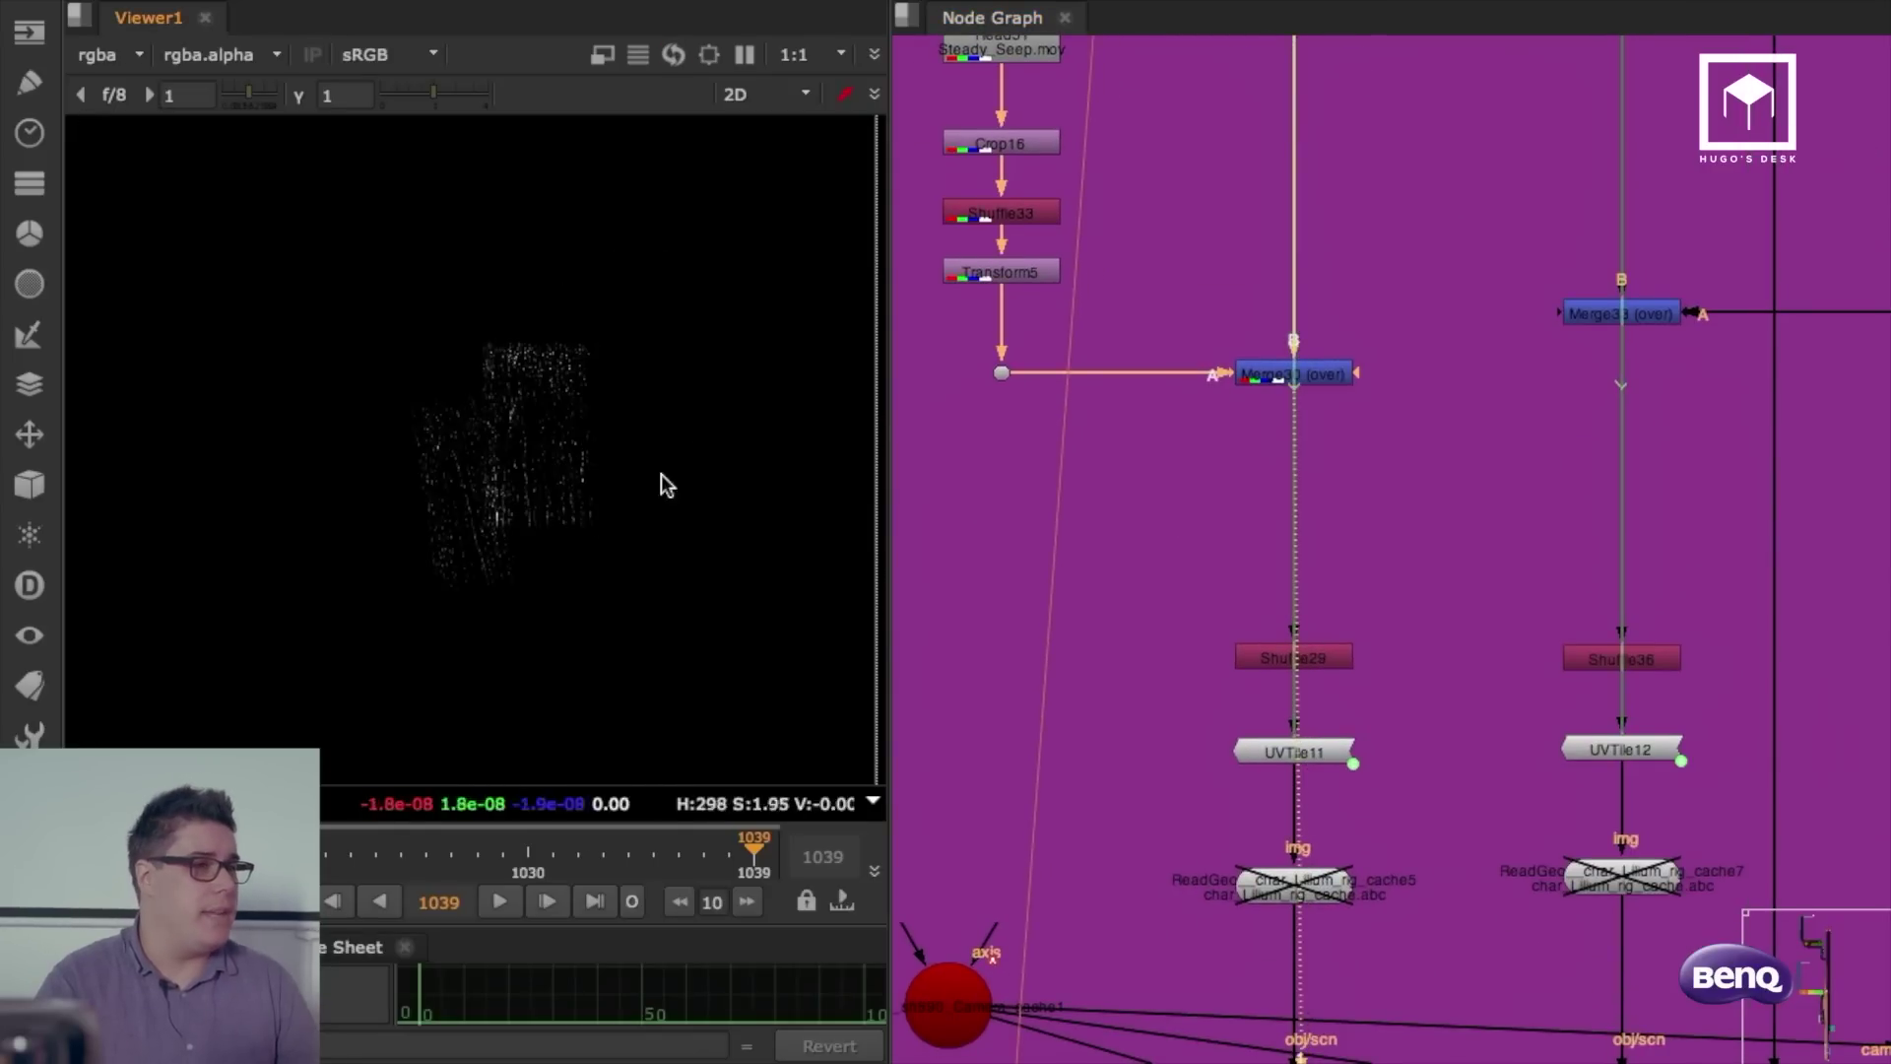
Step: Disable the Grade46 node between FrameHold12 and Merge28 on the face texture branch
middle_drag(1456, 96, 1465, 487)
middle_drag(1445, 188, 1433, 560)
click(1328, 533)
key(d)
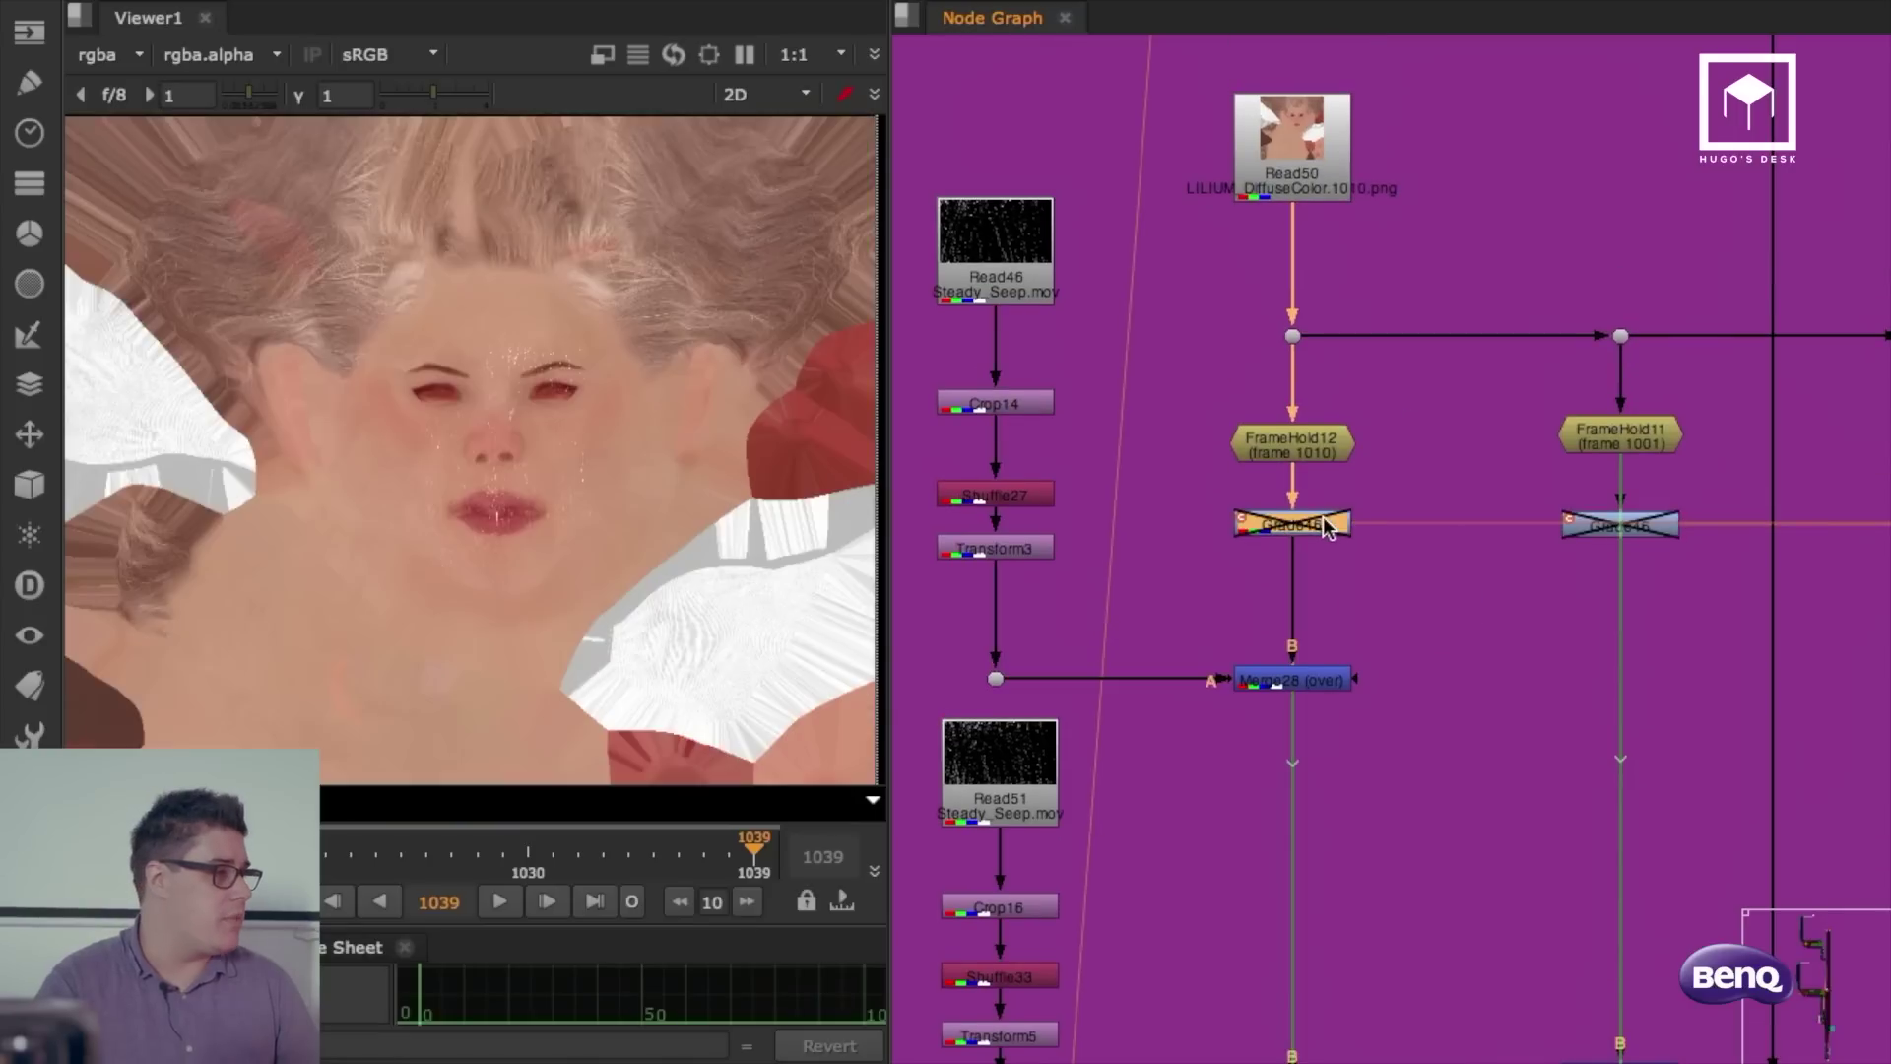
Step: Examine the water streaks over the eyes, nose and lips of the face texture
click(674, 399)
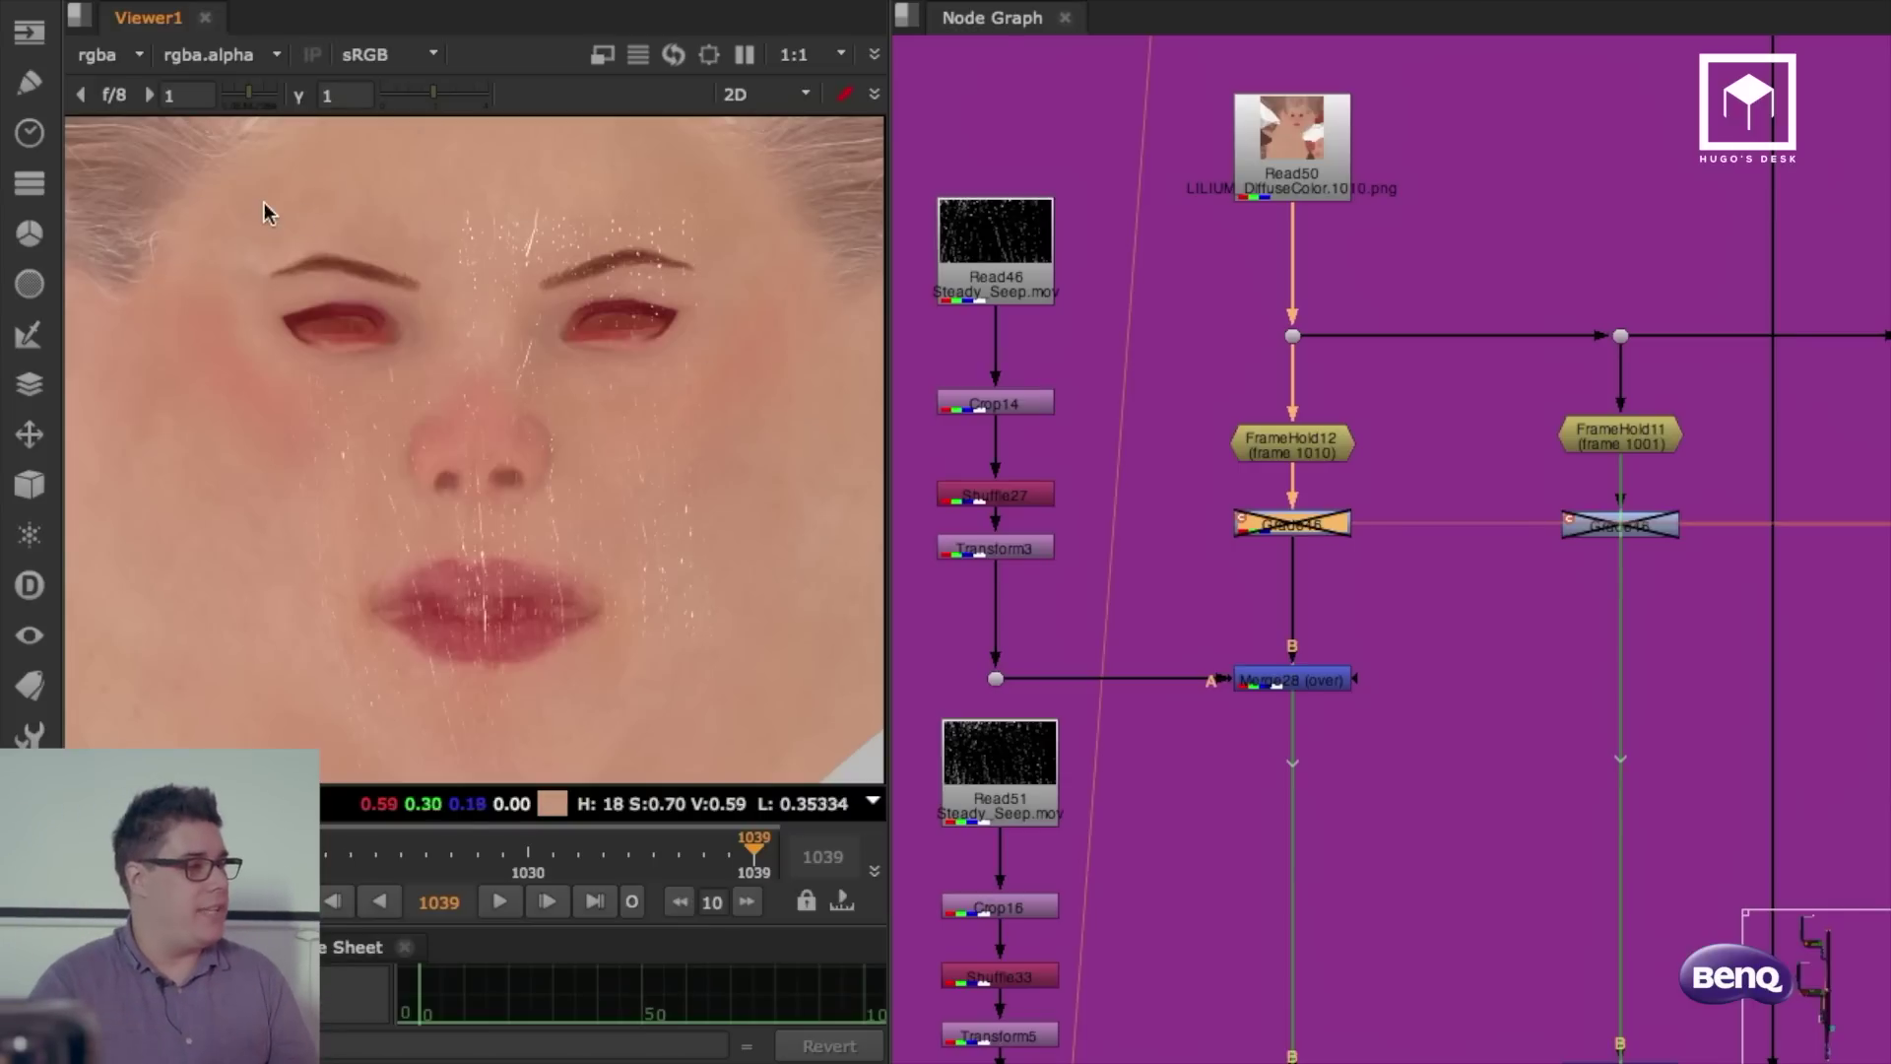
ctrl+shift+drag(266, 202, 623, 729)
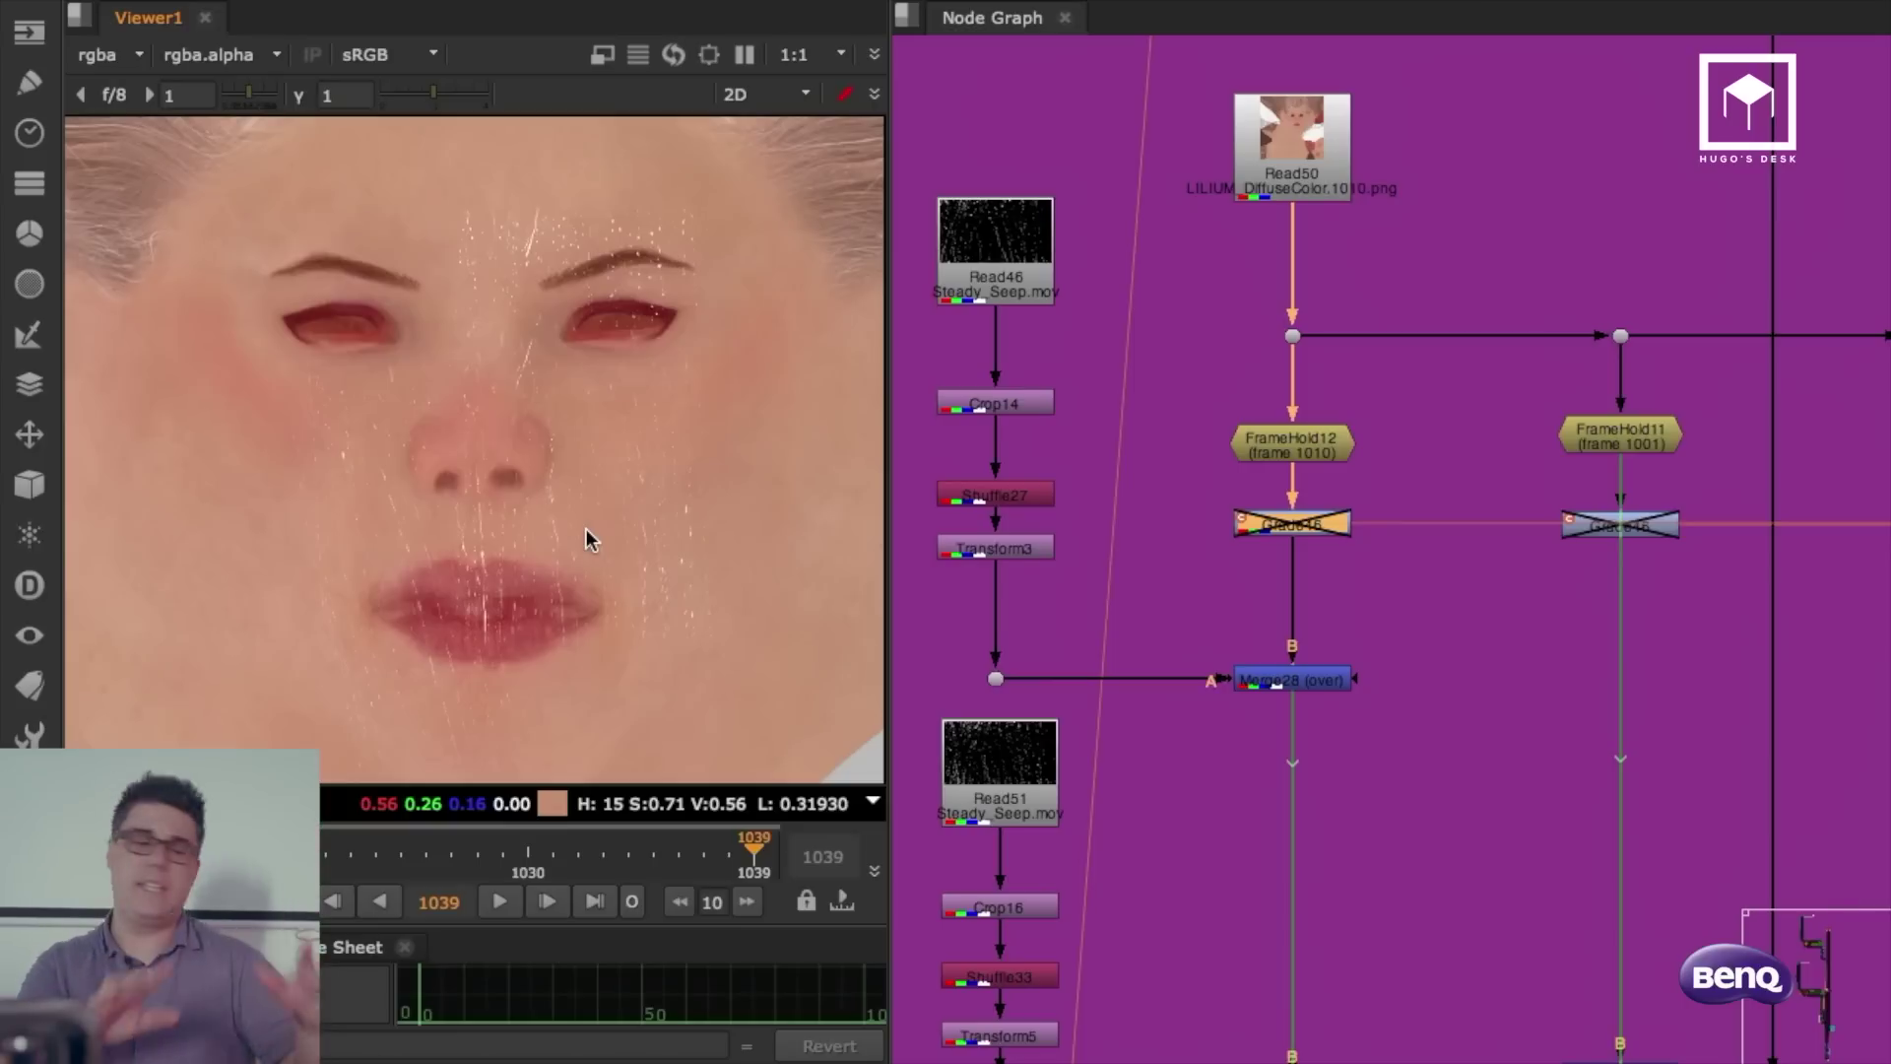
click(511, 888)
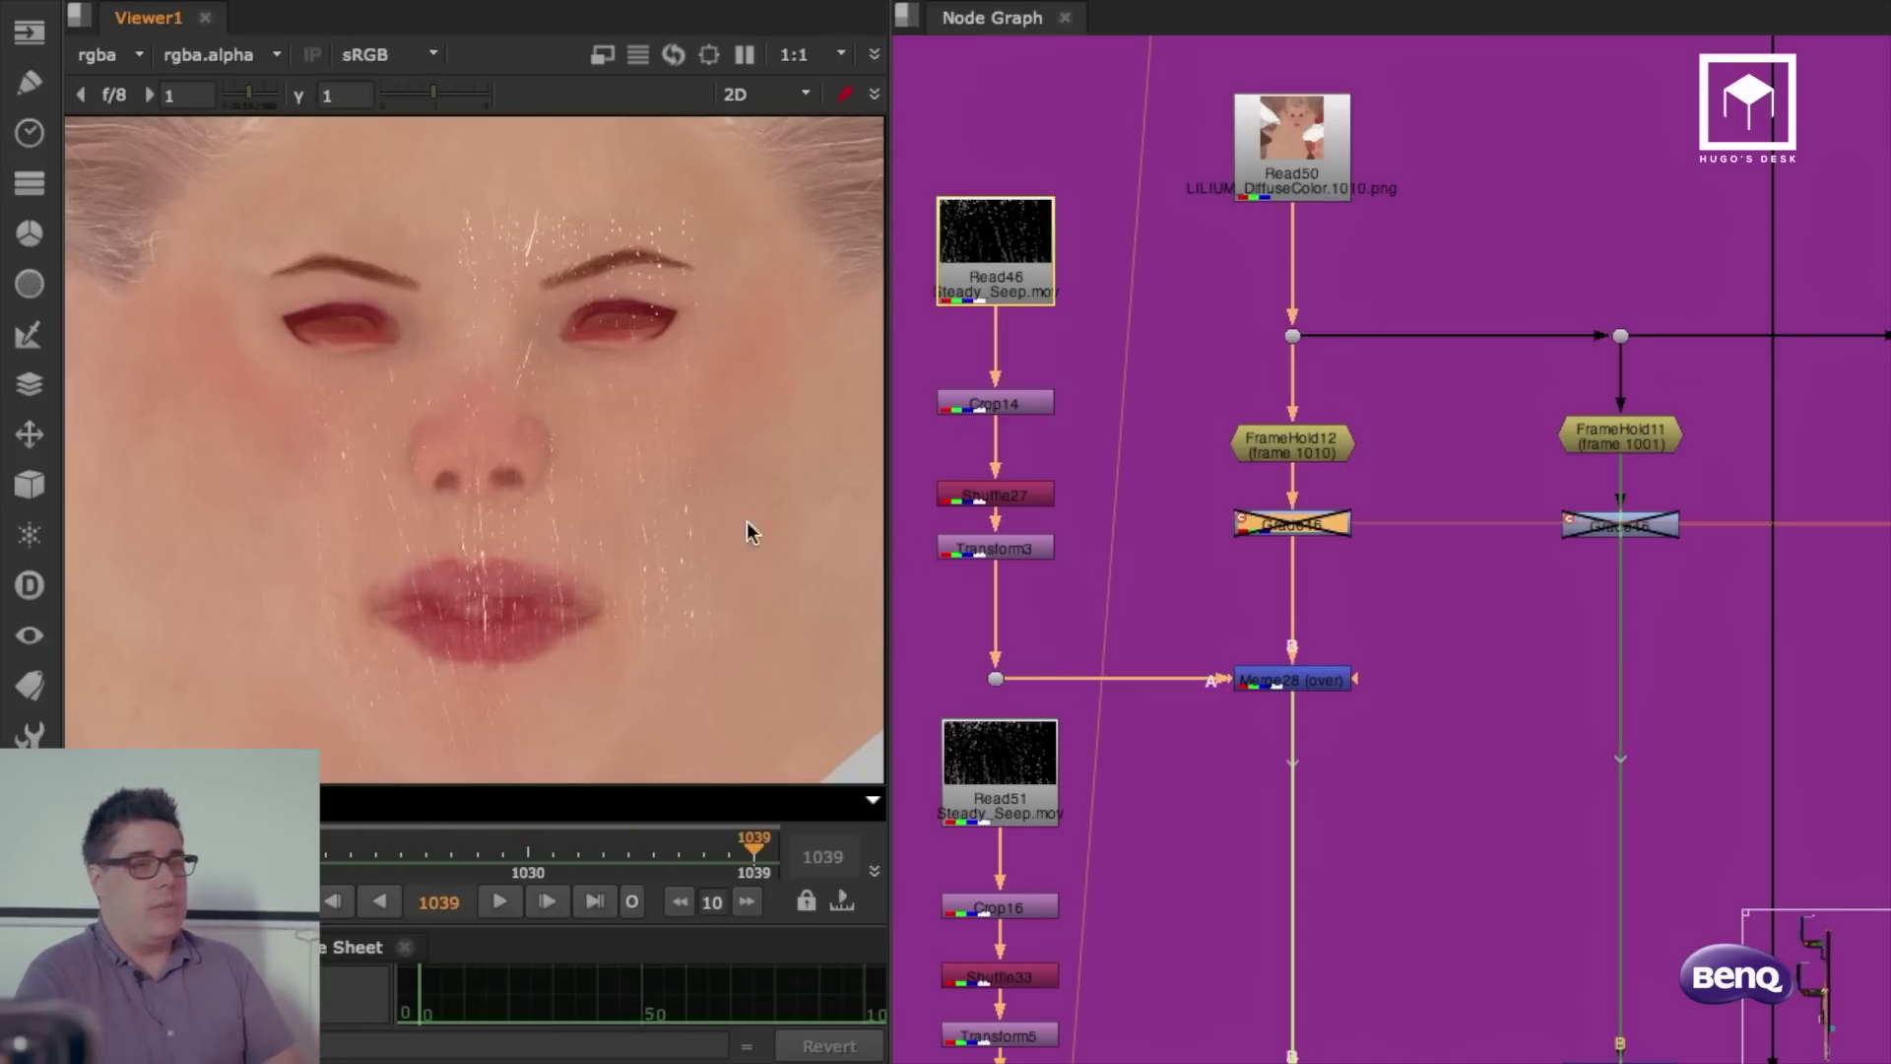
Step: Show the output of the Shuffle36 node at the end of the FrameHold11 texture branch
scroll(1328, 494, down, 5)
click(1497, 459)
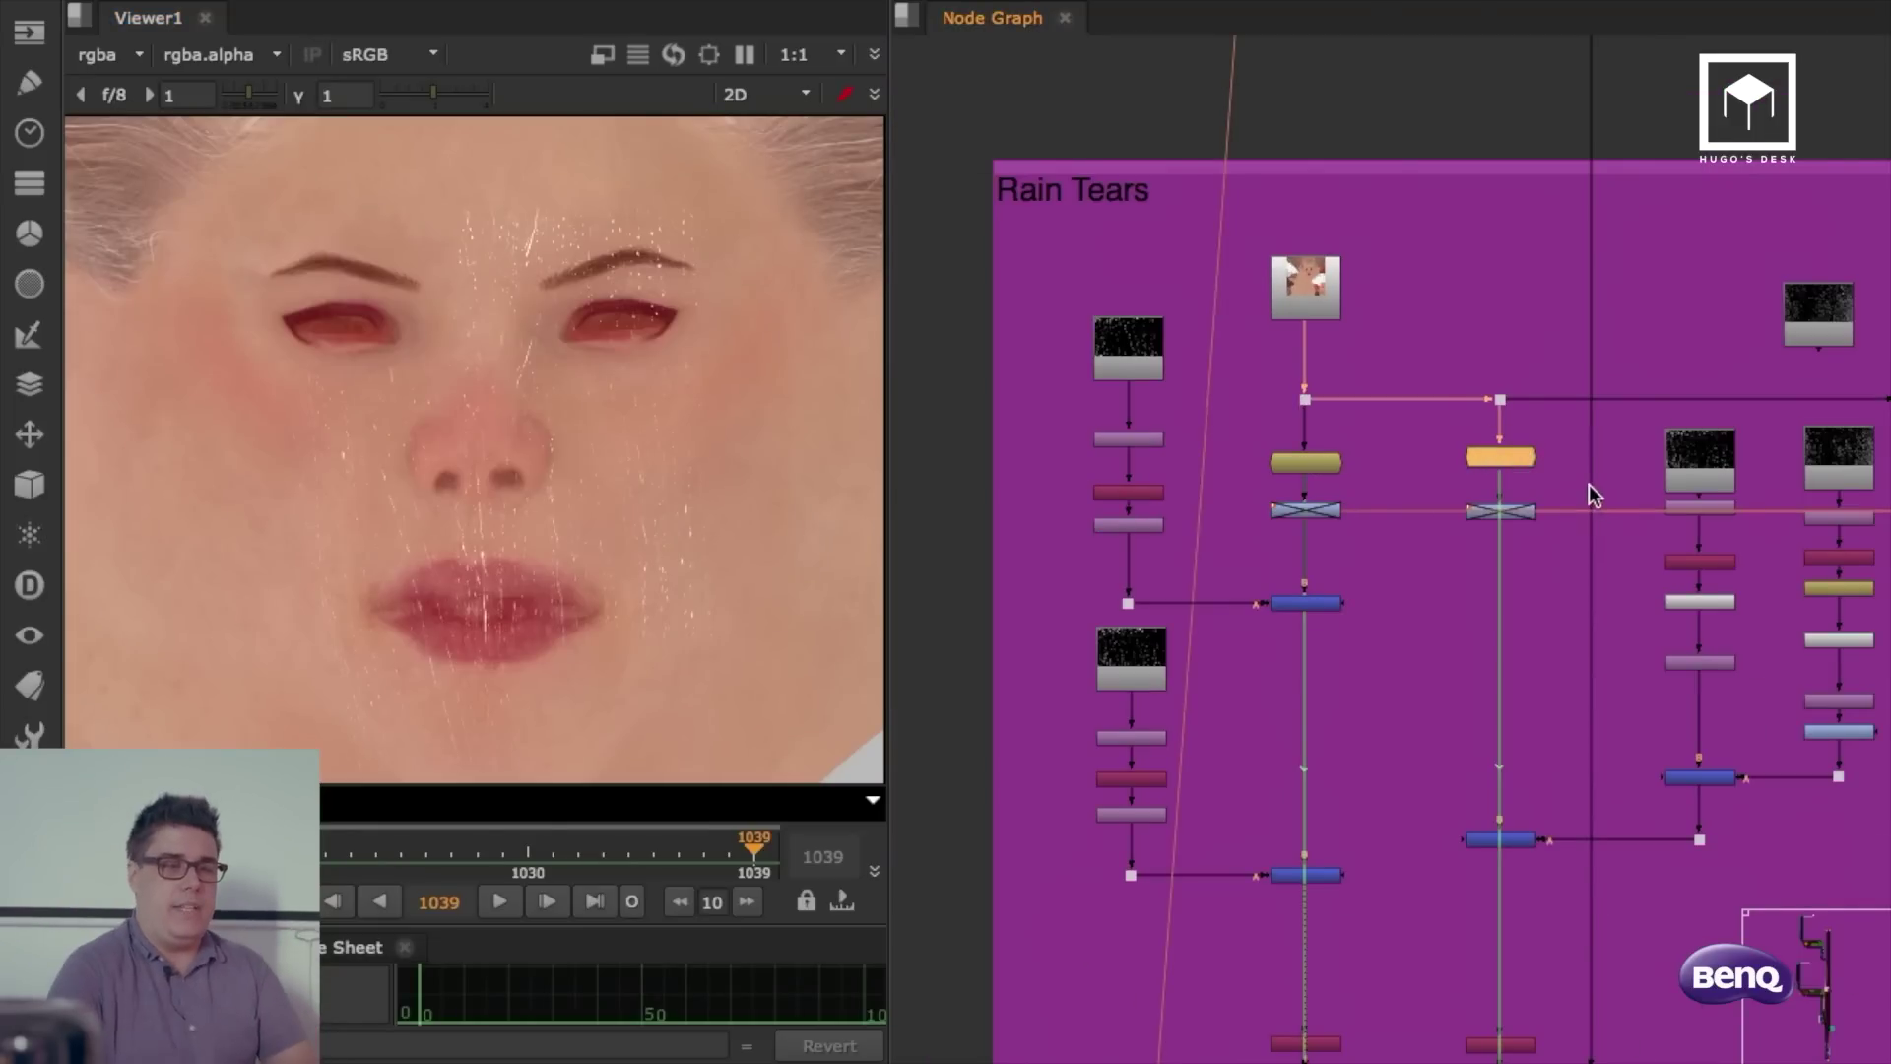
middle_drag(1674, 591, 1584, 497)
middle_drag(1503, 749, 1491, 411)
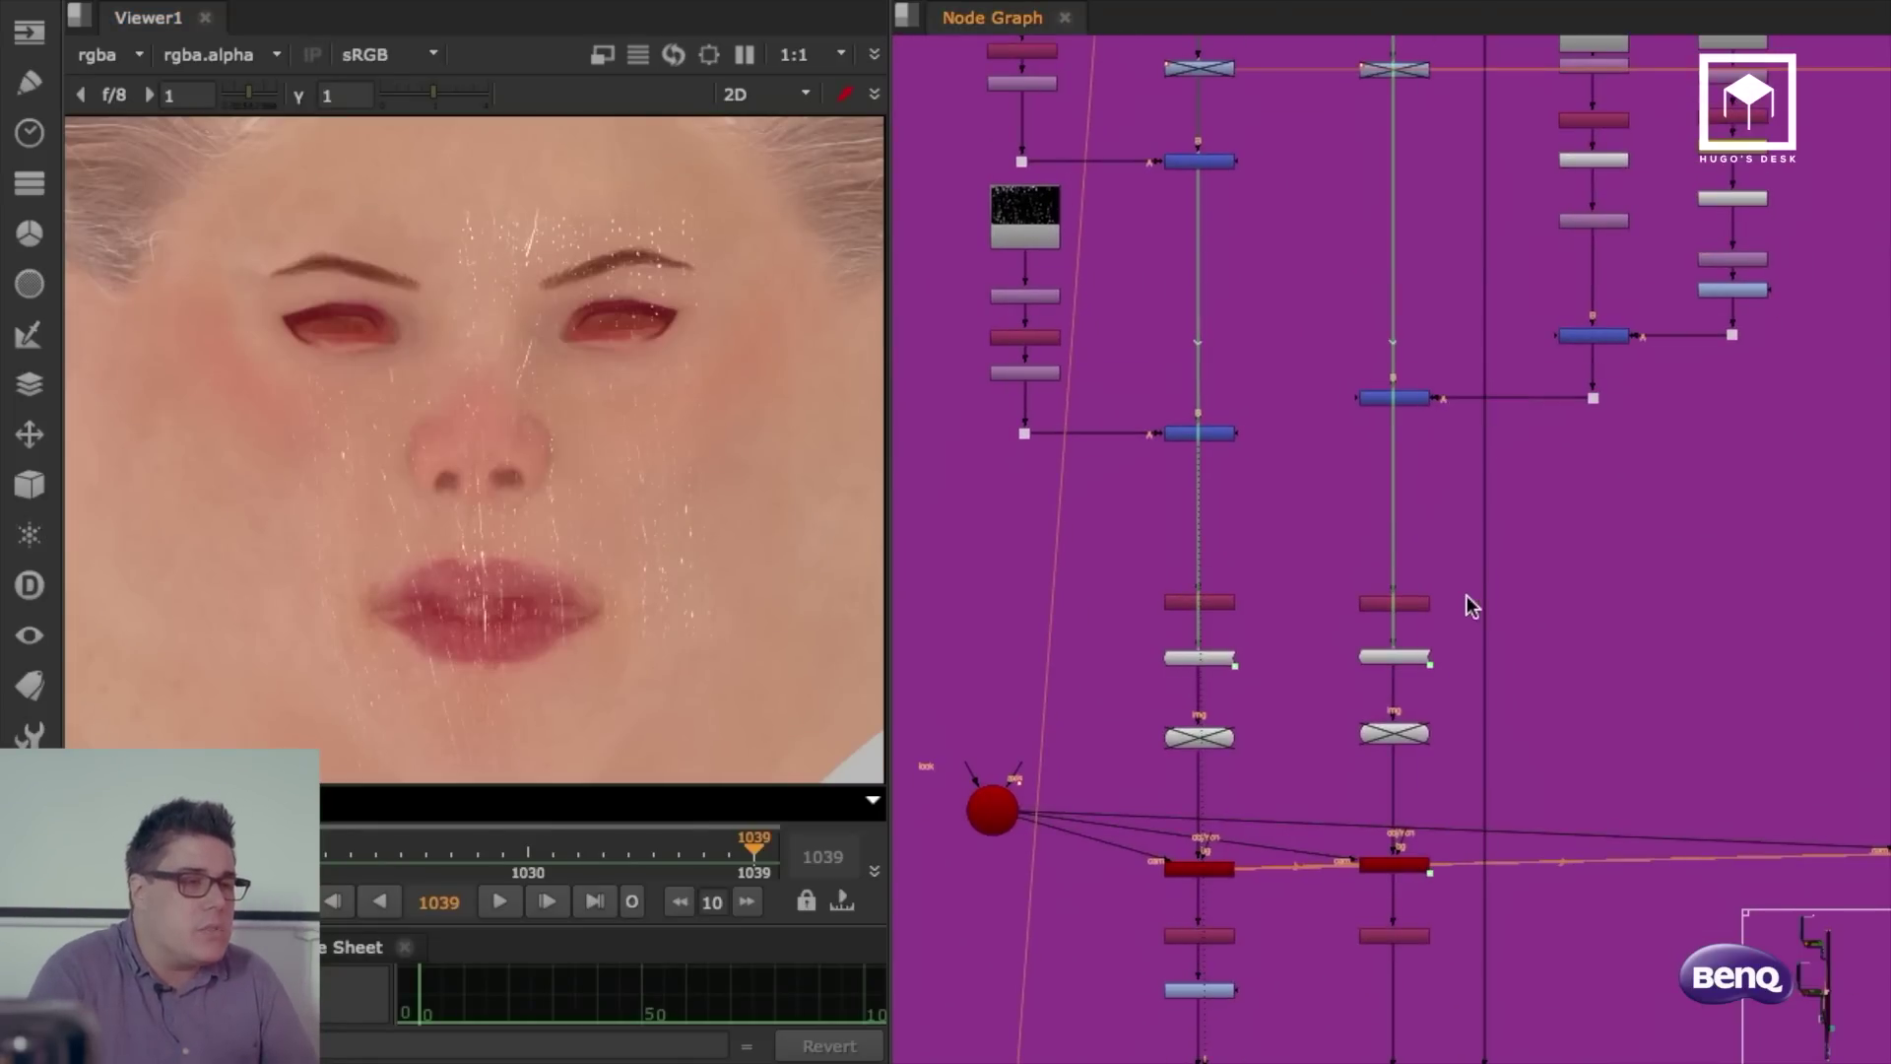
drag(1477, 566, 1296, 638)
key(1)
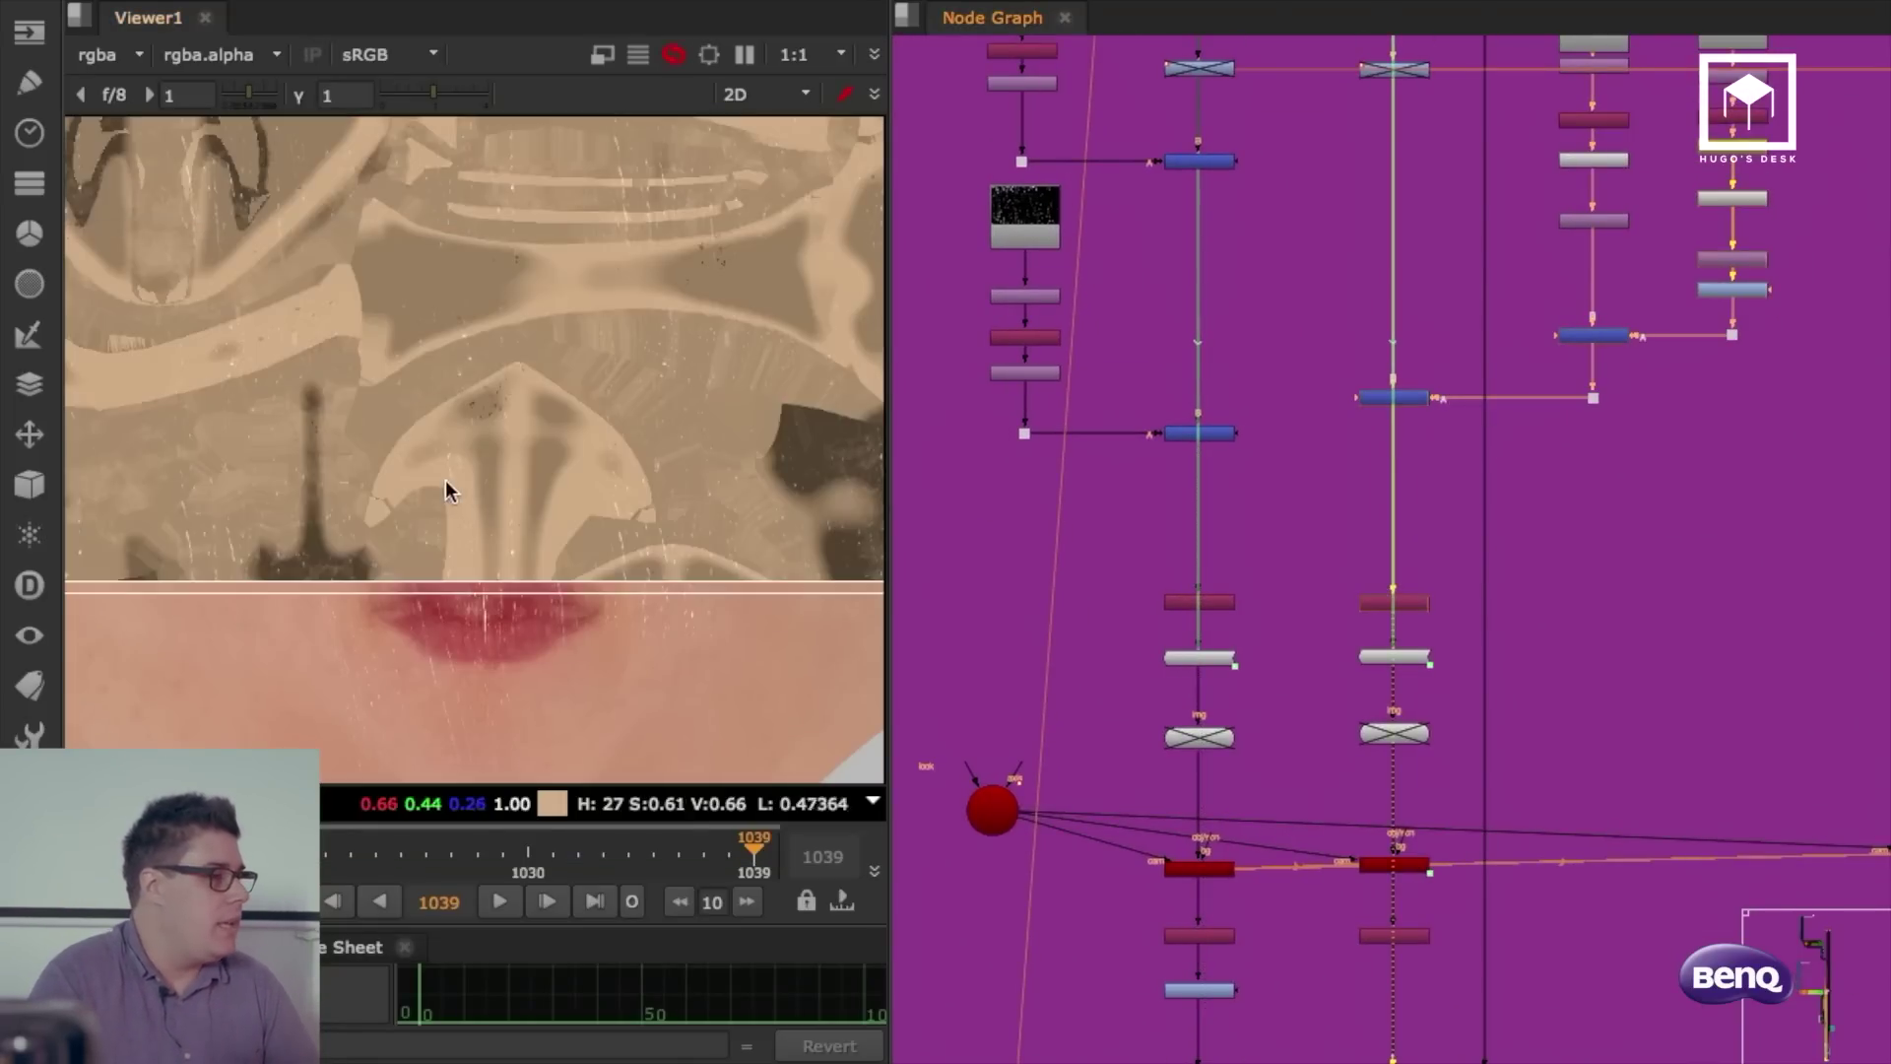
Step: Enlarge the viewer, play back the Shuffle36 texture with its water elements, and return to the last frame
key(space)
middle_drag(855, 537, 991, 532)
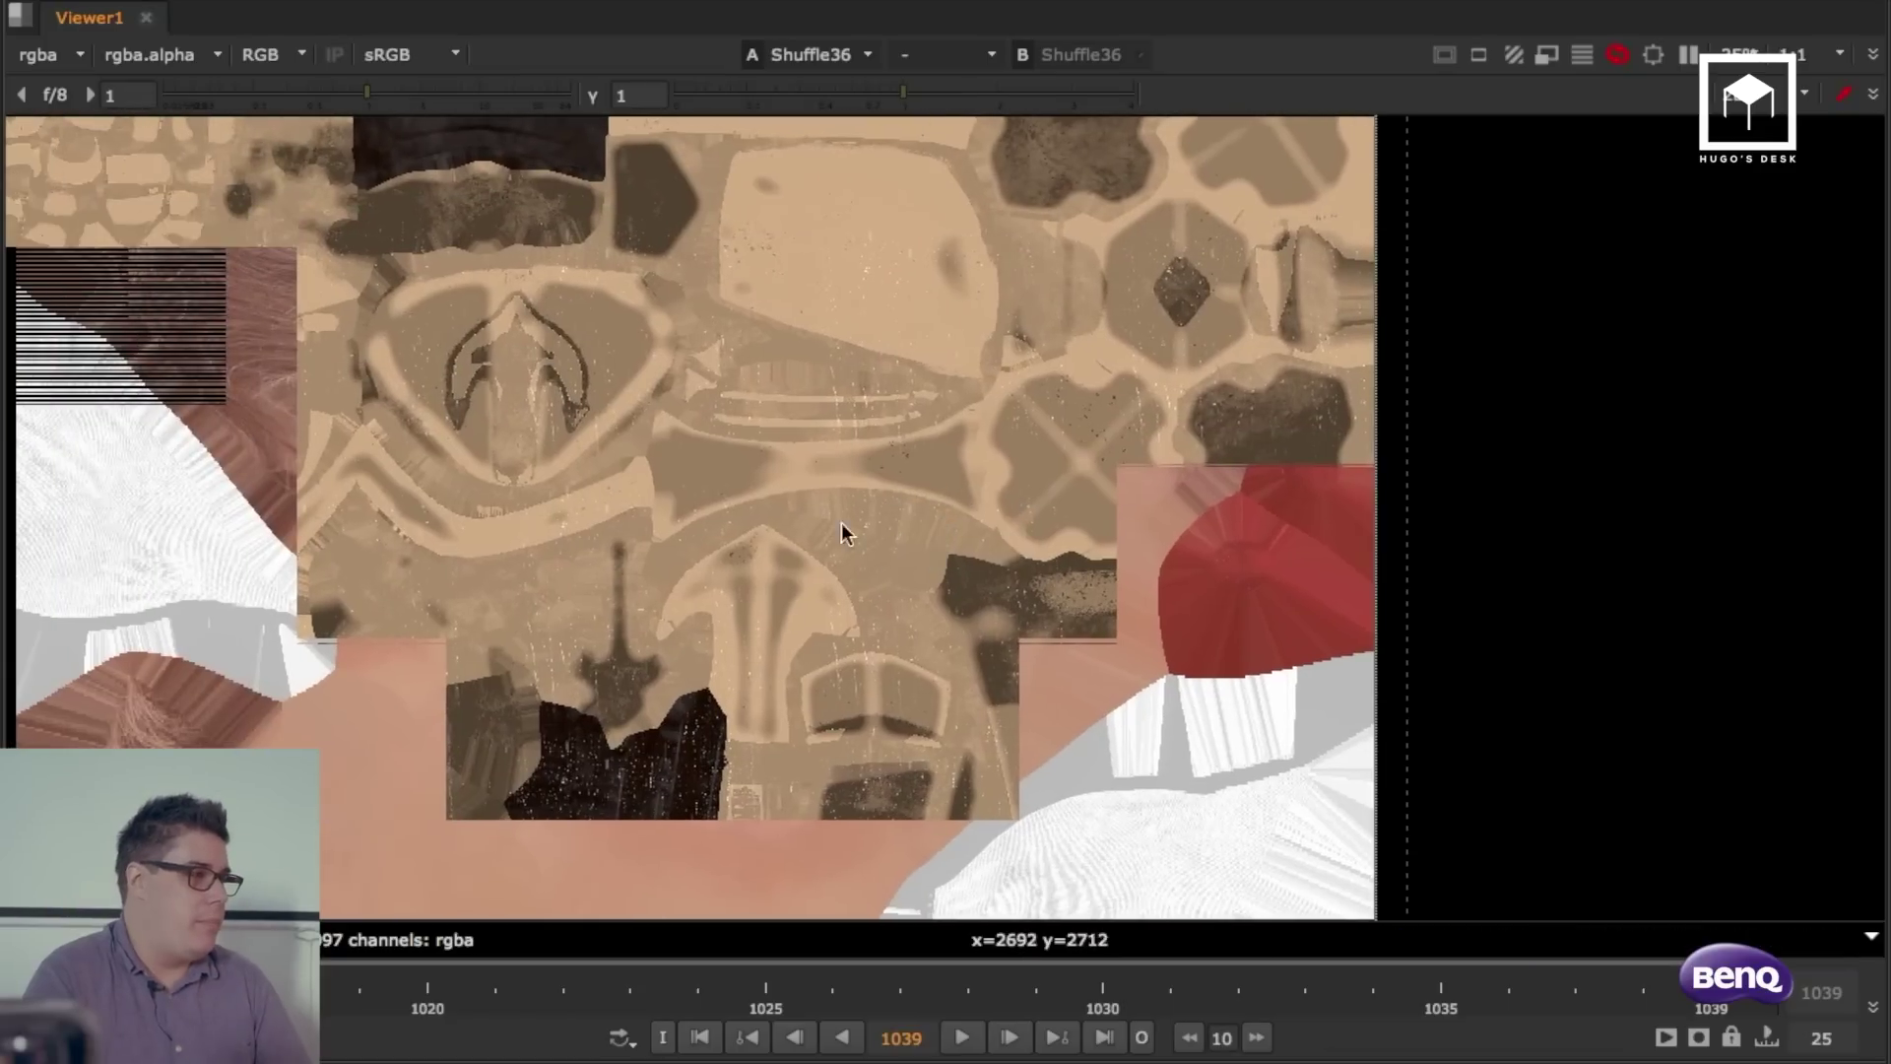
scroll(607, 412, up, 1)
click(964, 1037)
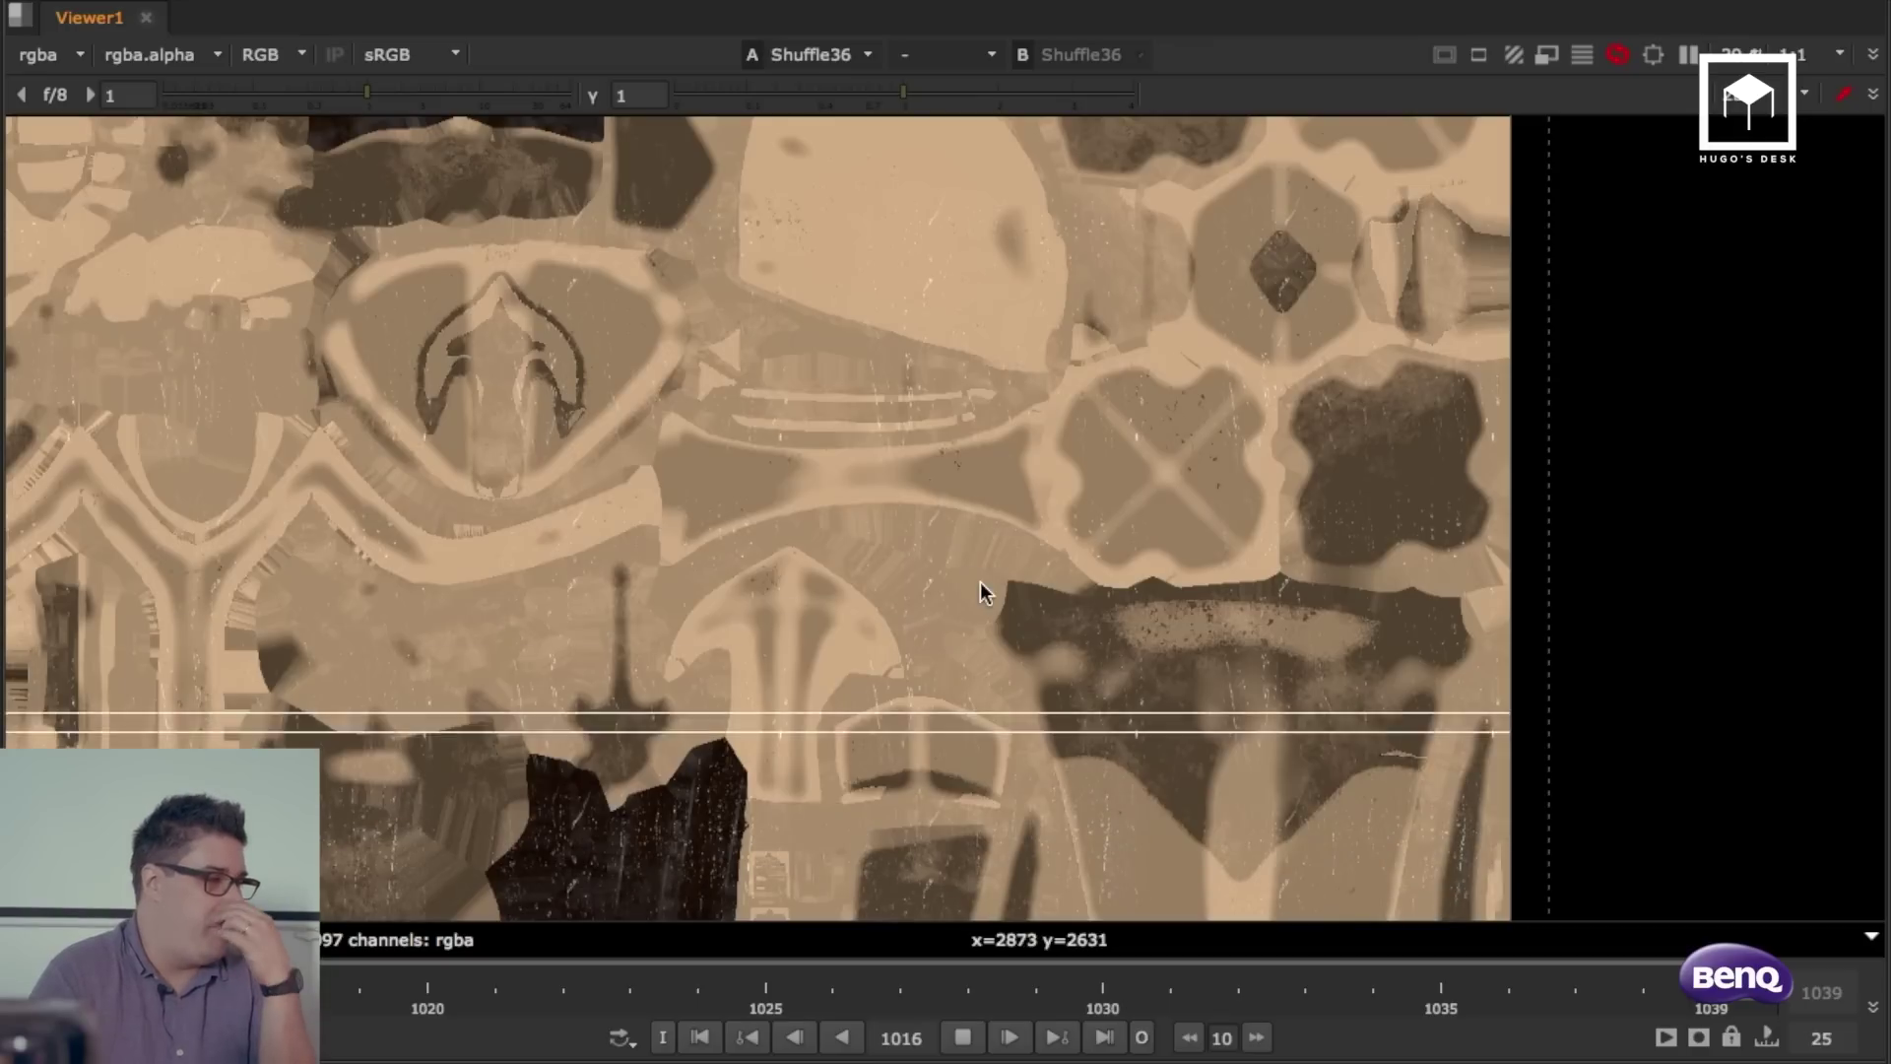
click(971, 1039)
click(1101, 1037)
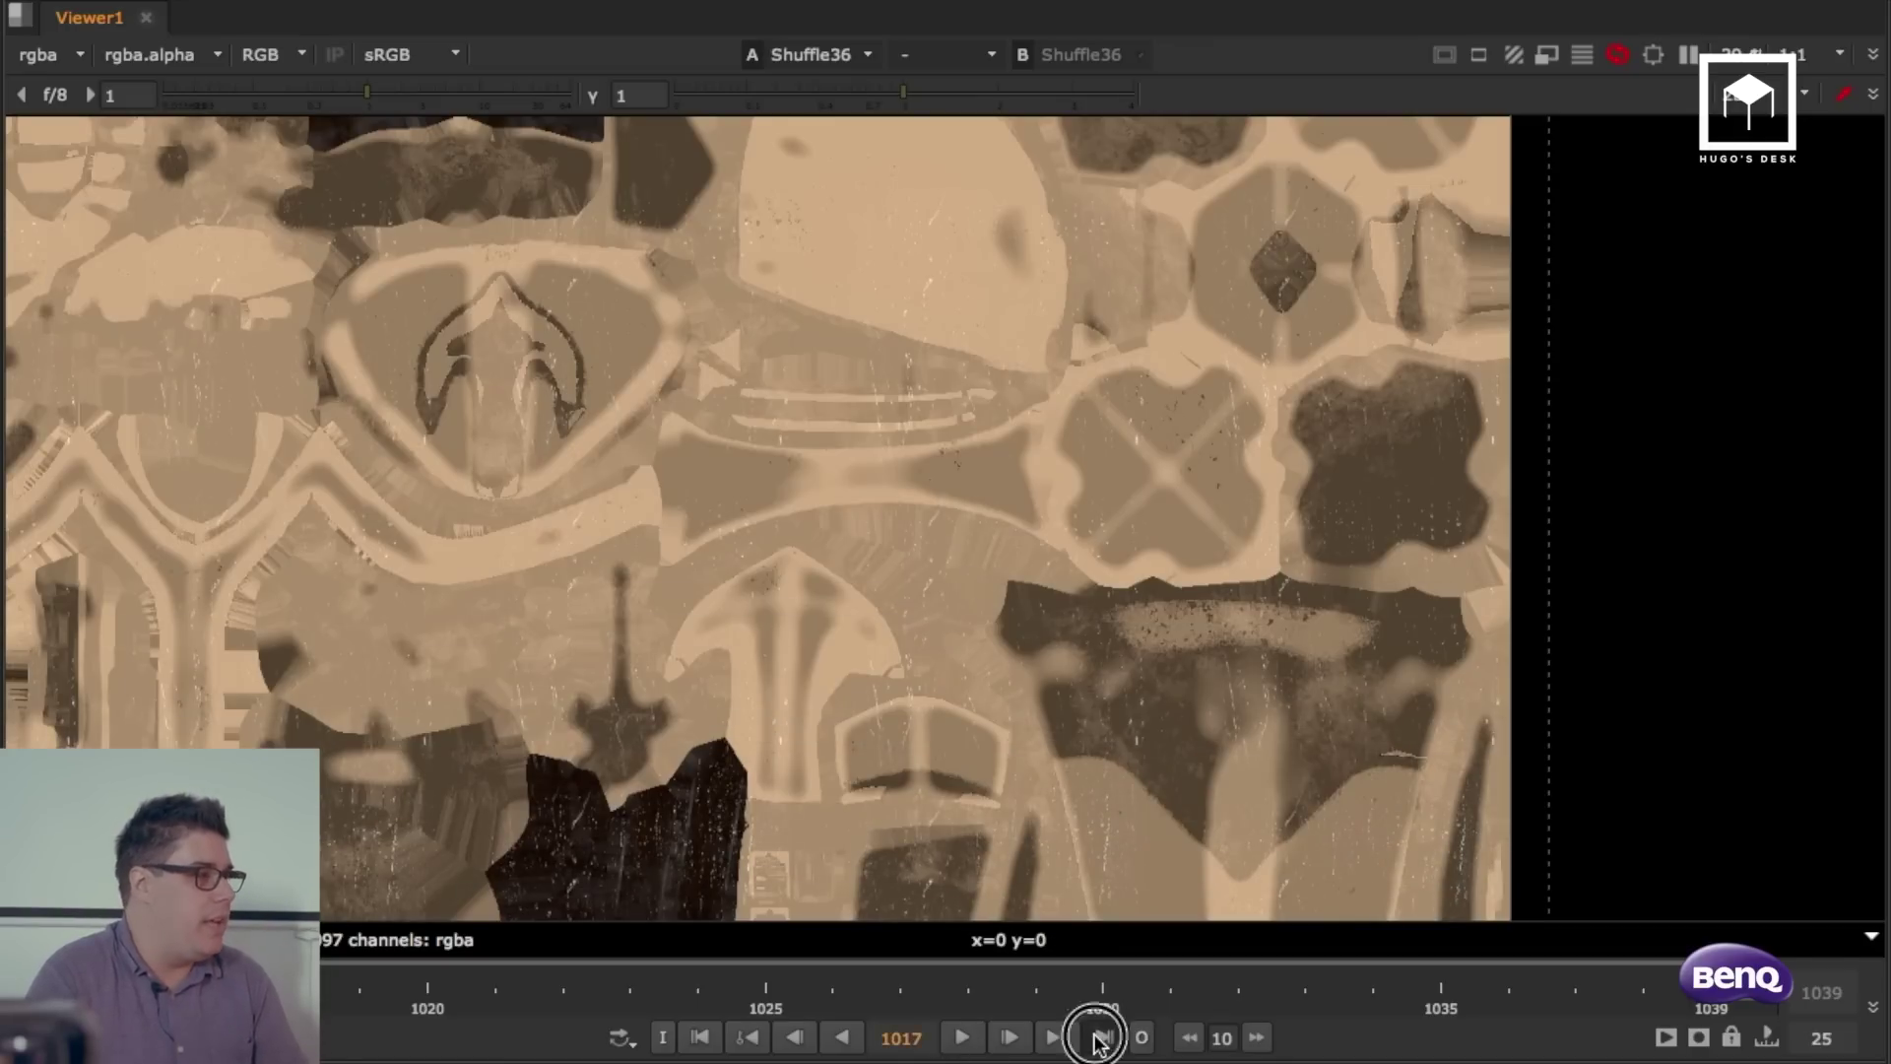
Step: Re-enable the two Grade nodes below FrameHold12 and FrameHold11
key(space)
scroll(678, 441, down, 2)
middle_drag(1415, 437, 1443, 706)
drag(1482, 298, 1082, 411)
key(d)
middle_drag(1356, 519, 1325, 663)
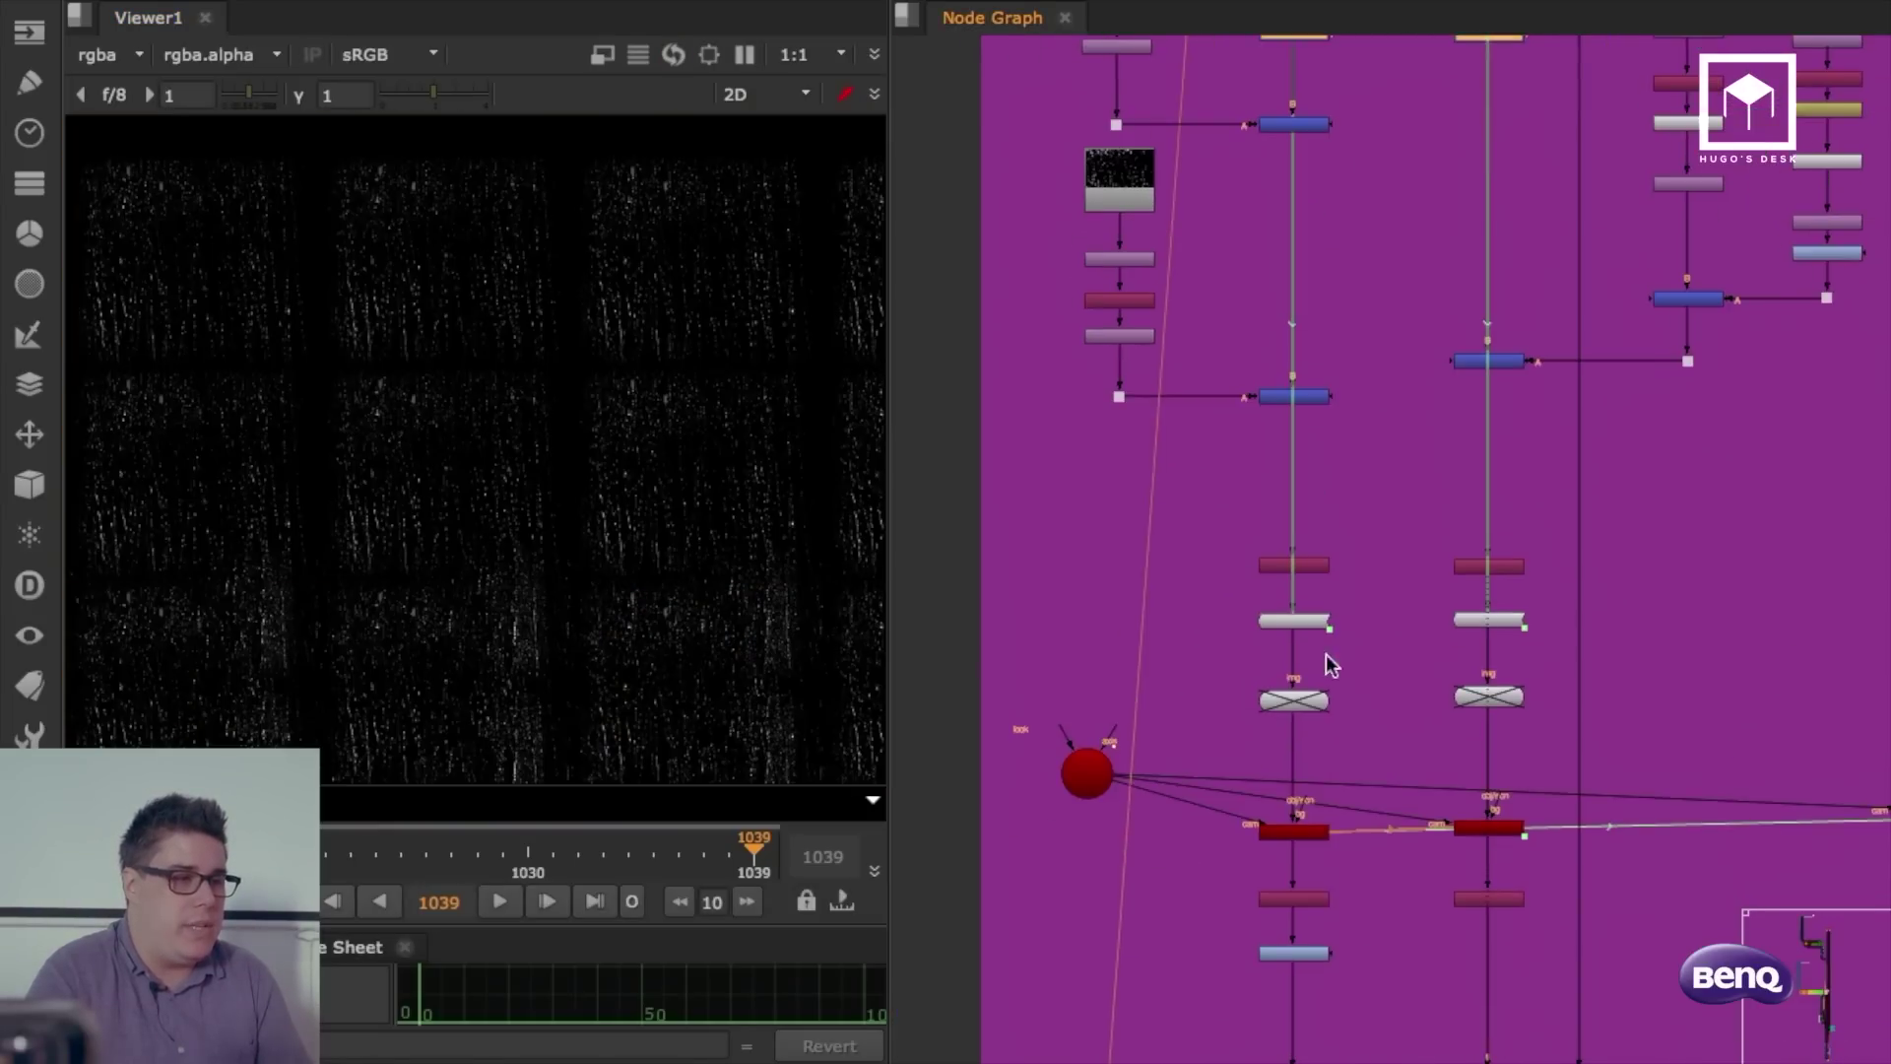
Step: Enable both ReadGeo nodes, char_Lilium_rig_cache5 and char_Lilium_rig_cache7, below UVTile11 and UVTile12
scroll(1285, 776, up, 3)
drag(1194, 524, 1767, 641)
click(1503, 502)
drag(1214, 525, 1817, 702)
key(d)
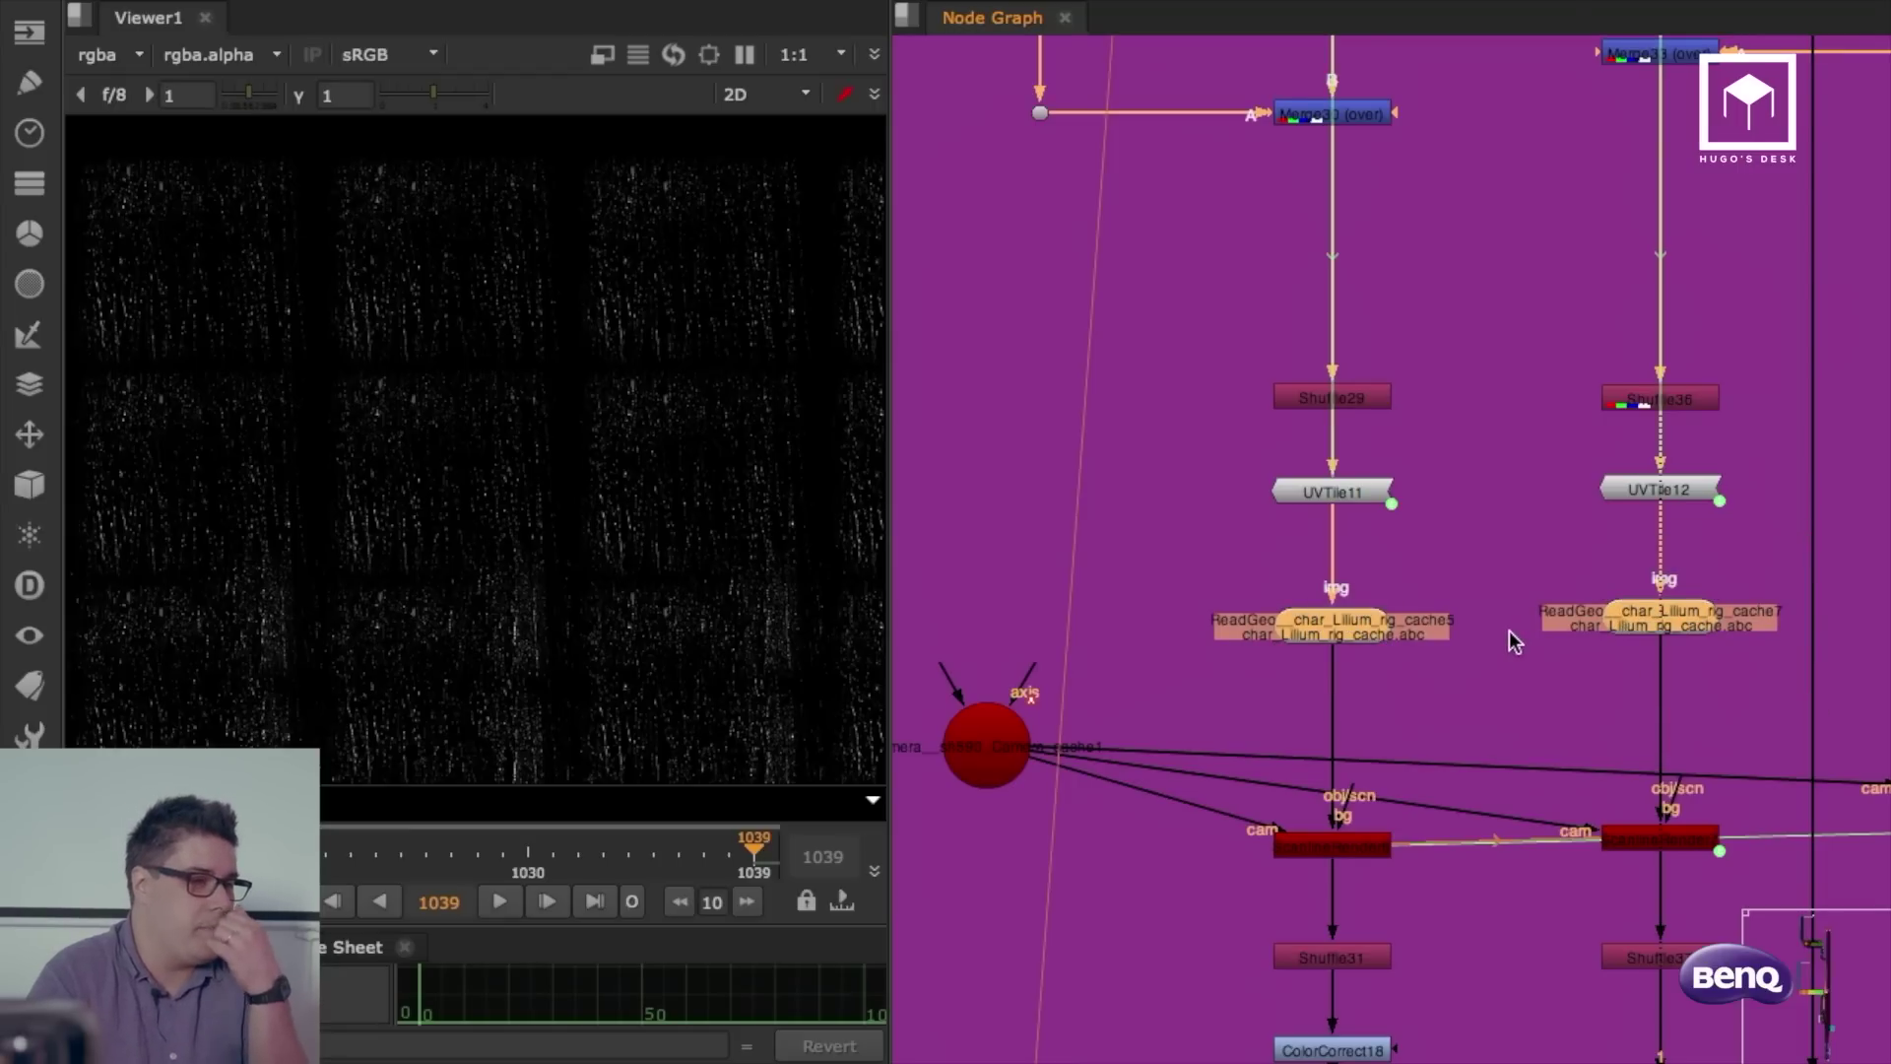
click(1478, 590)
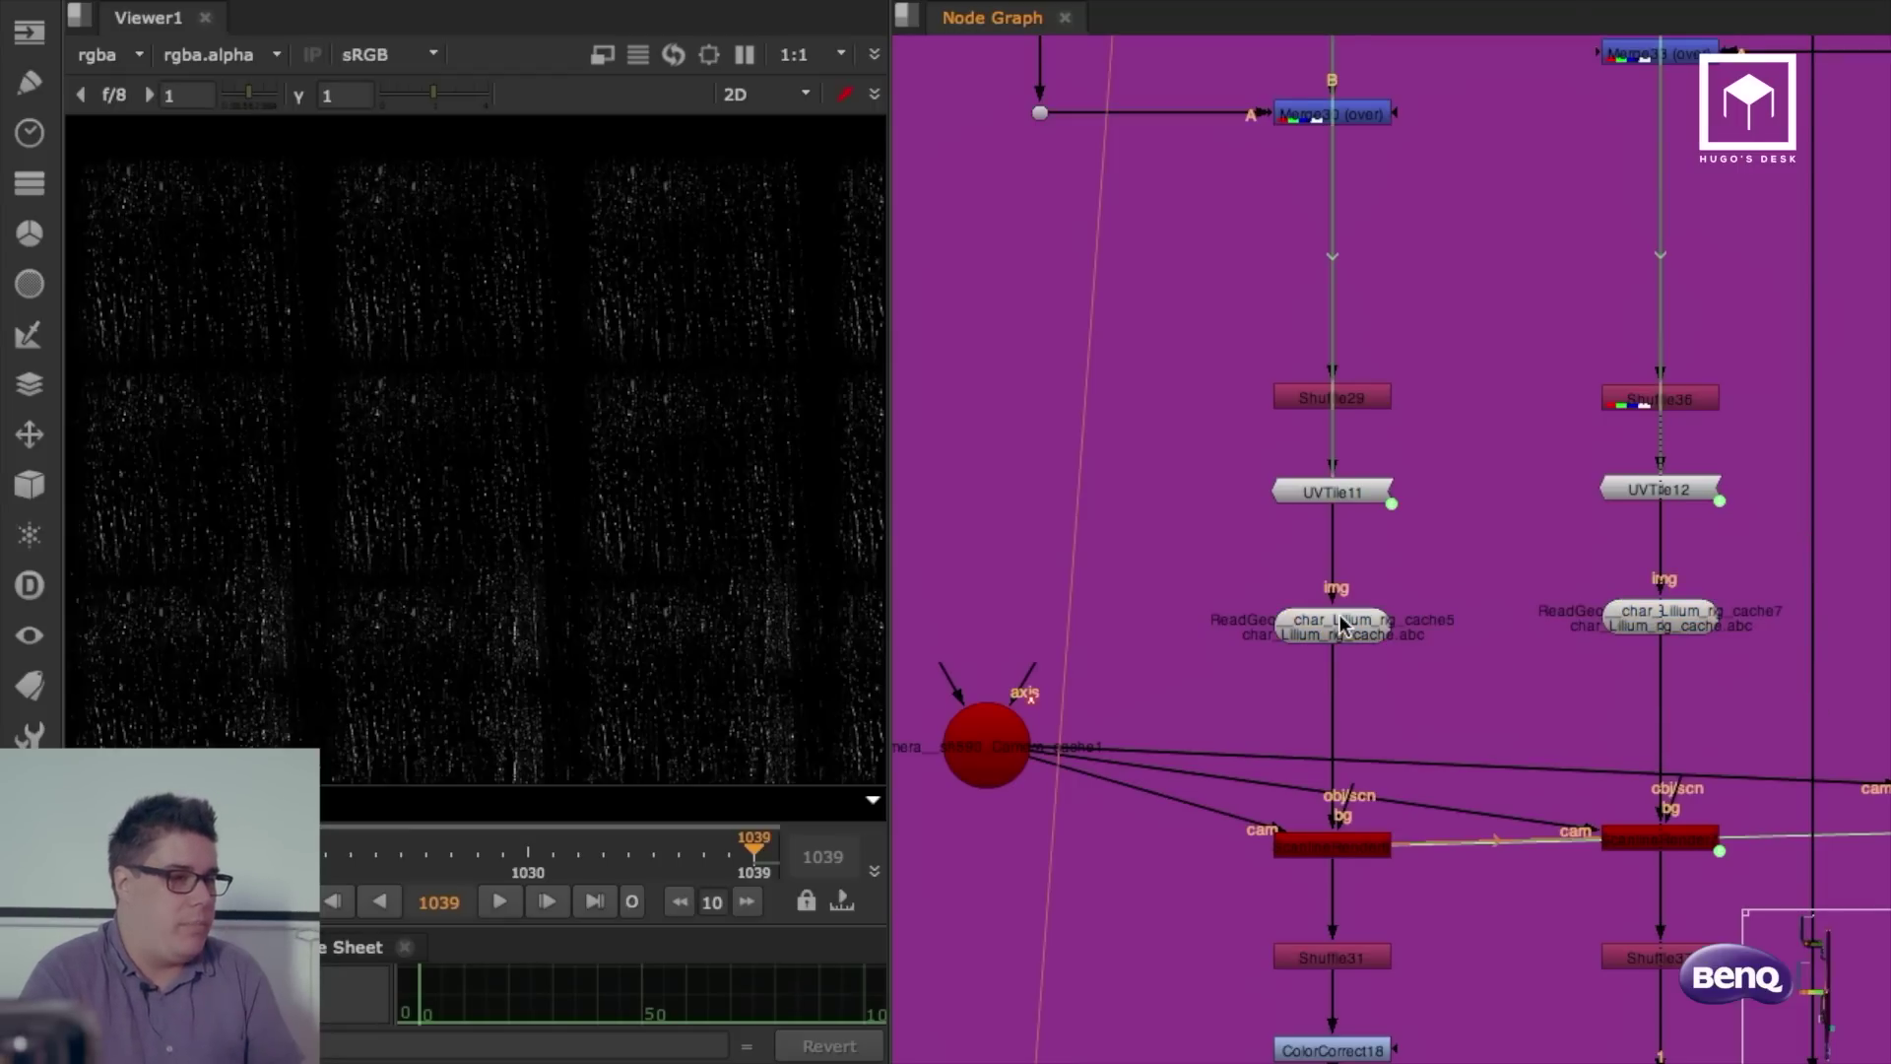
Step: Show the ReadGeo node char_Lilium_rig_cache5 in the 3D viewer
click(1339, 616)
key(1)
click(884, 813)
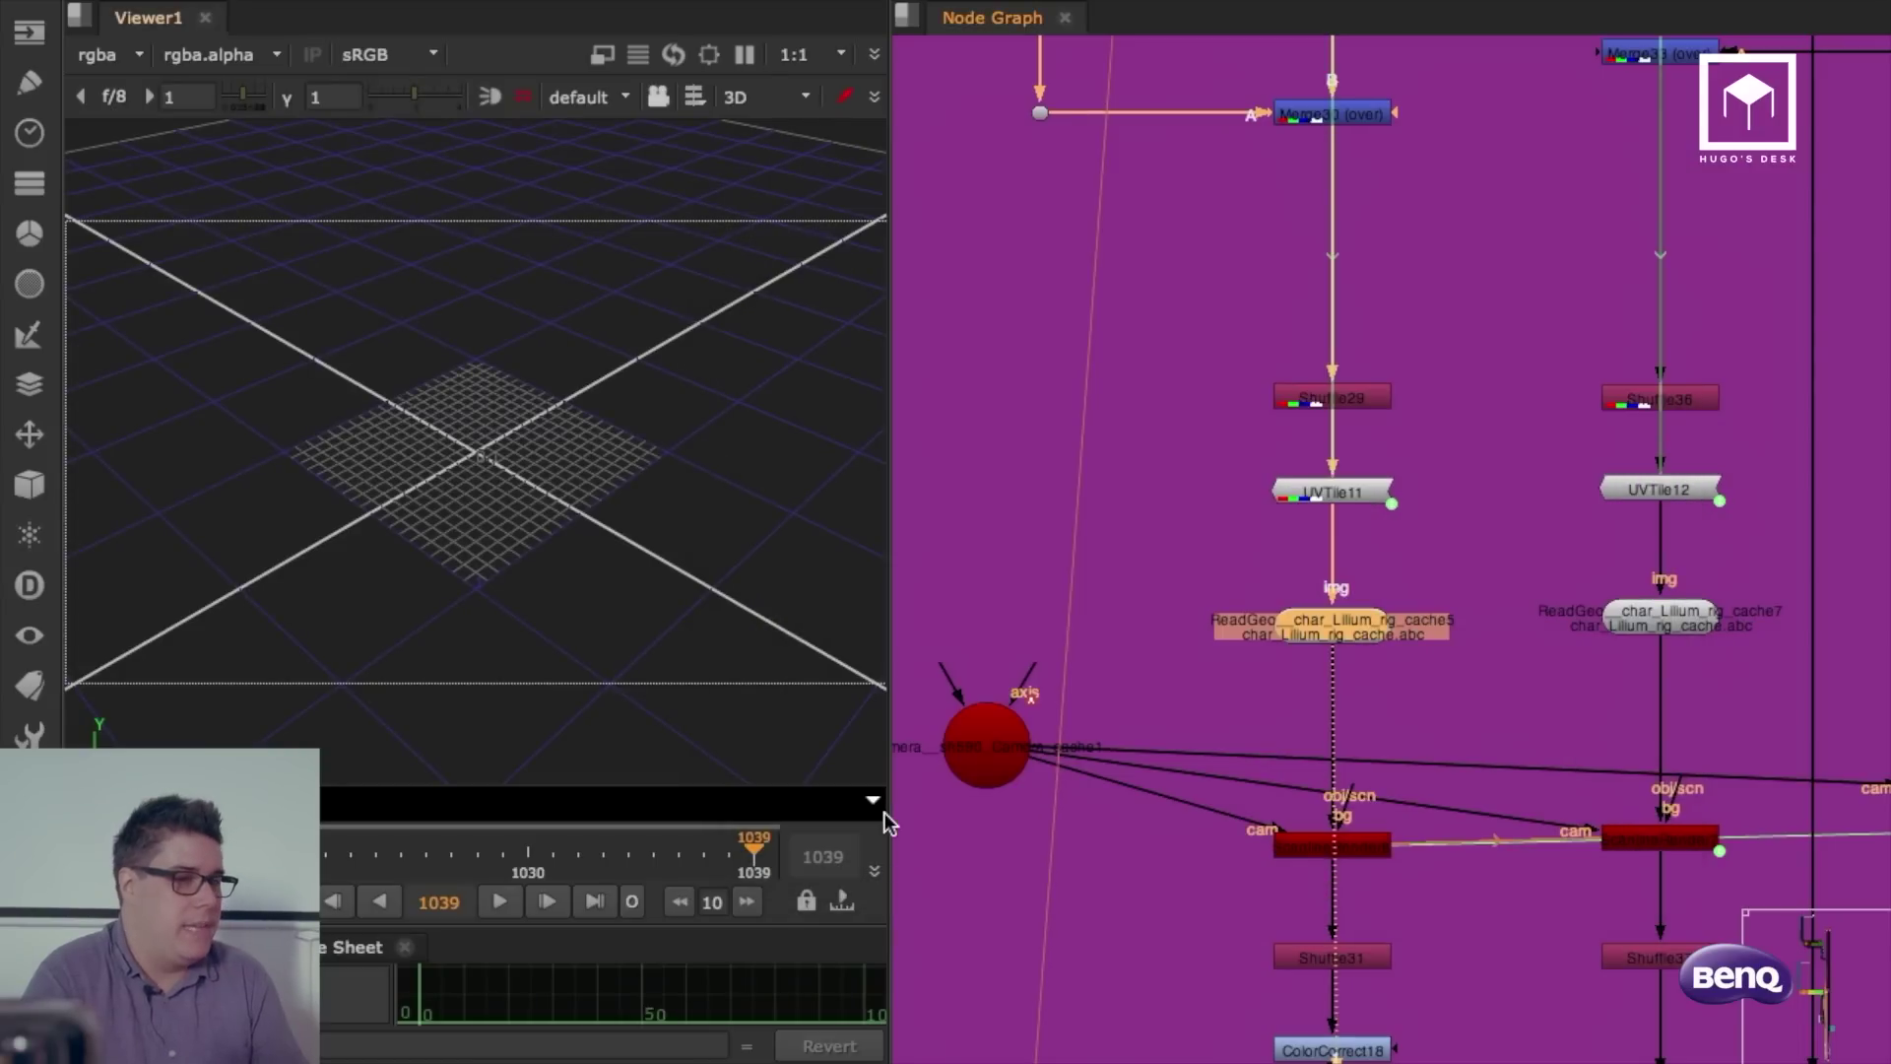
Step: Open the char_Lilium_rig_cache7 node and load its Alembic file as an all-in-one node
click(1719, 631)
double_click(1675, 619)
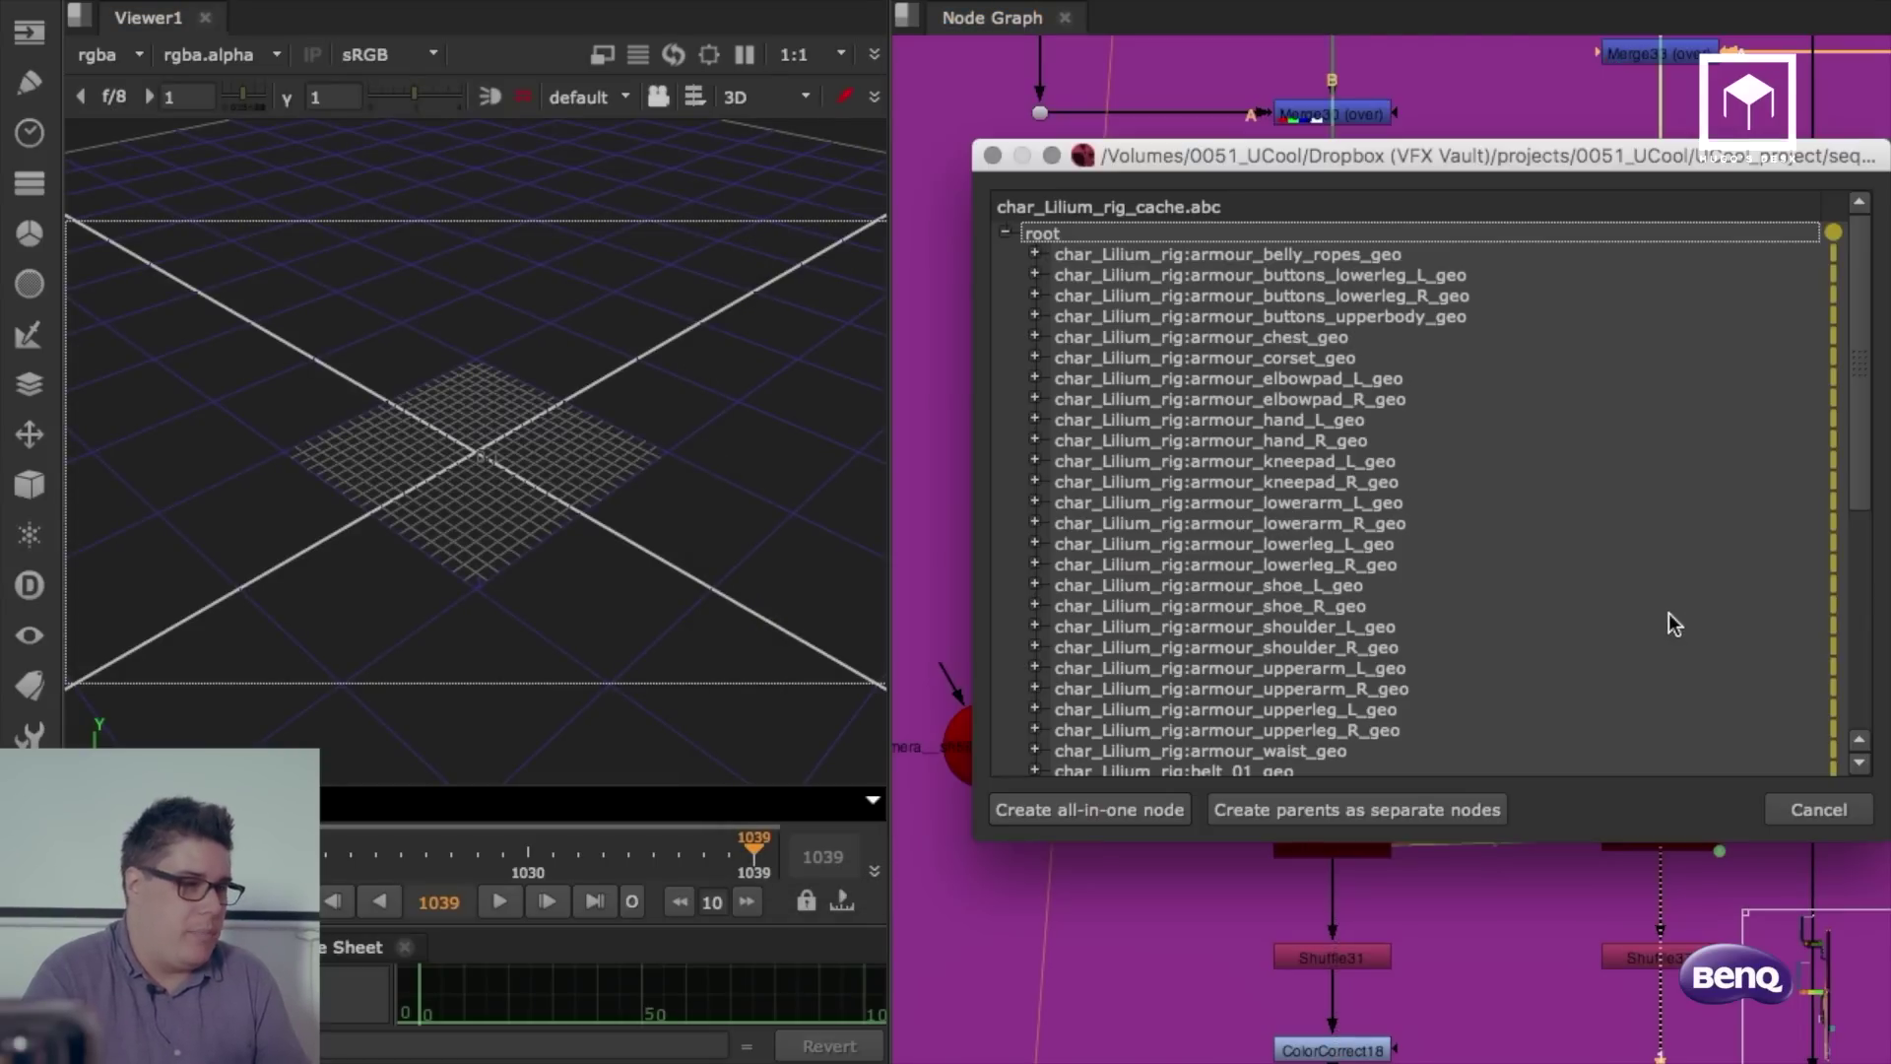
click(1109, 810)
Step: Reload the geometry of char_Lilium_rig_cache5 and check the properties of char_Lilium_rig_cache7
click(1349, 630)
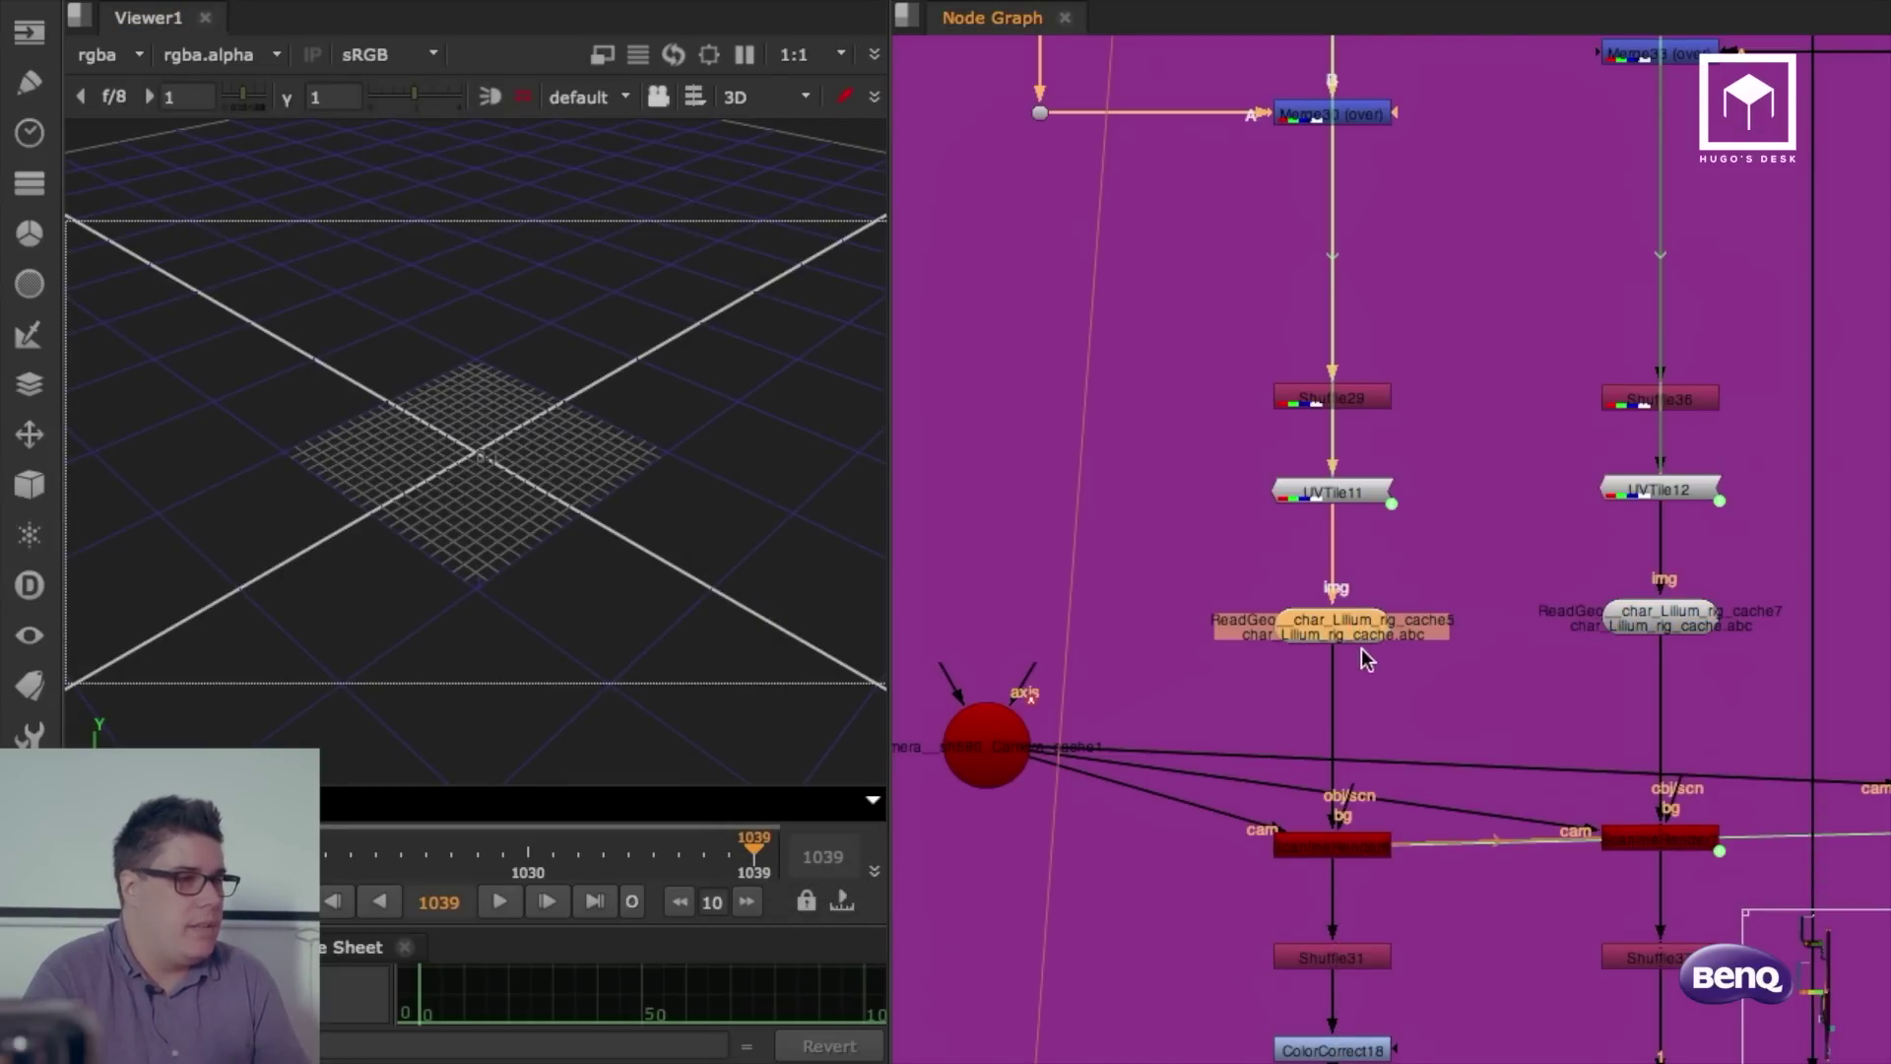
double_click(1363, 640)
click(885, 492)
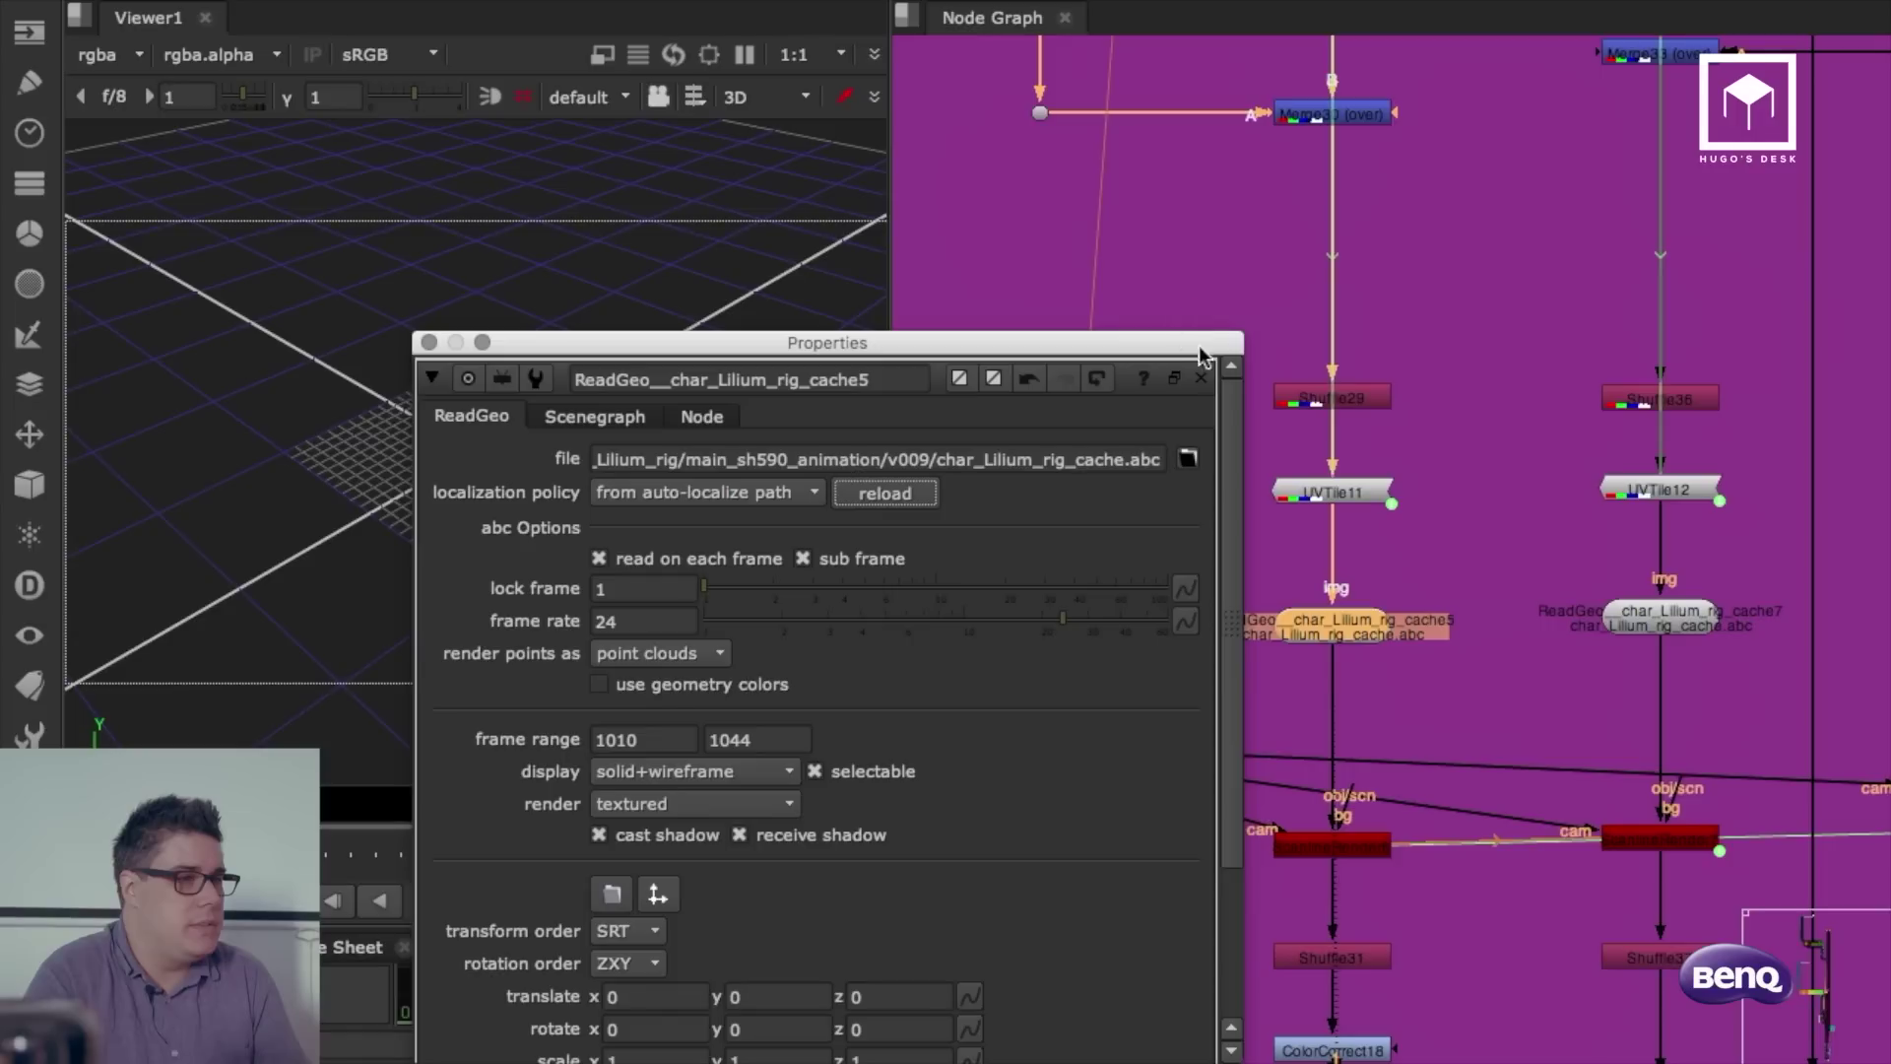
click(1199, 381)
double_click(1660, 616)
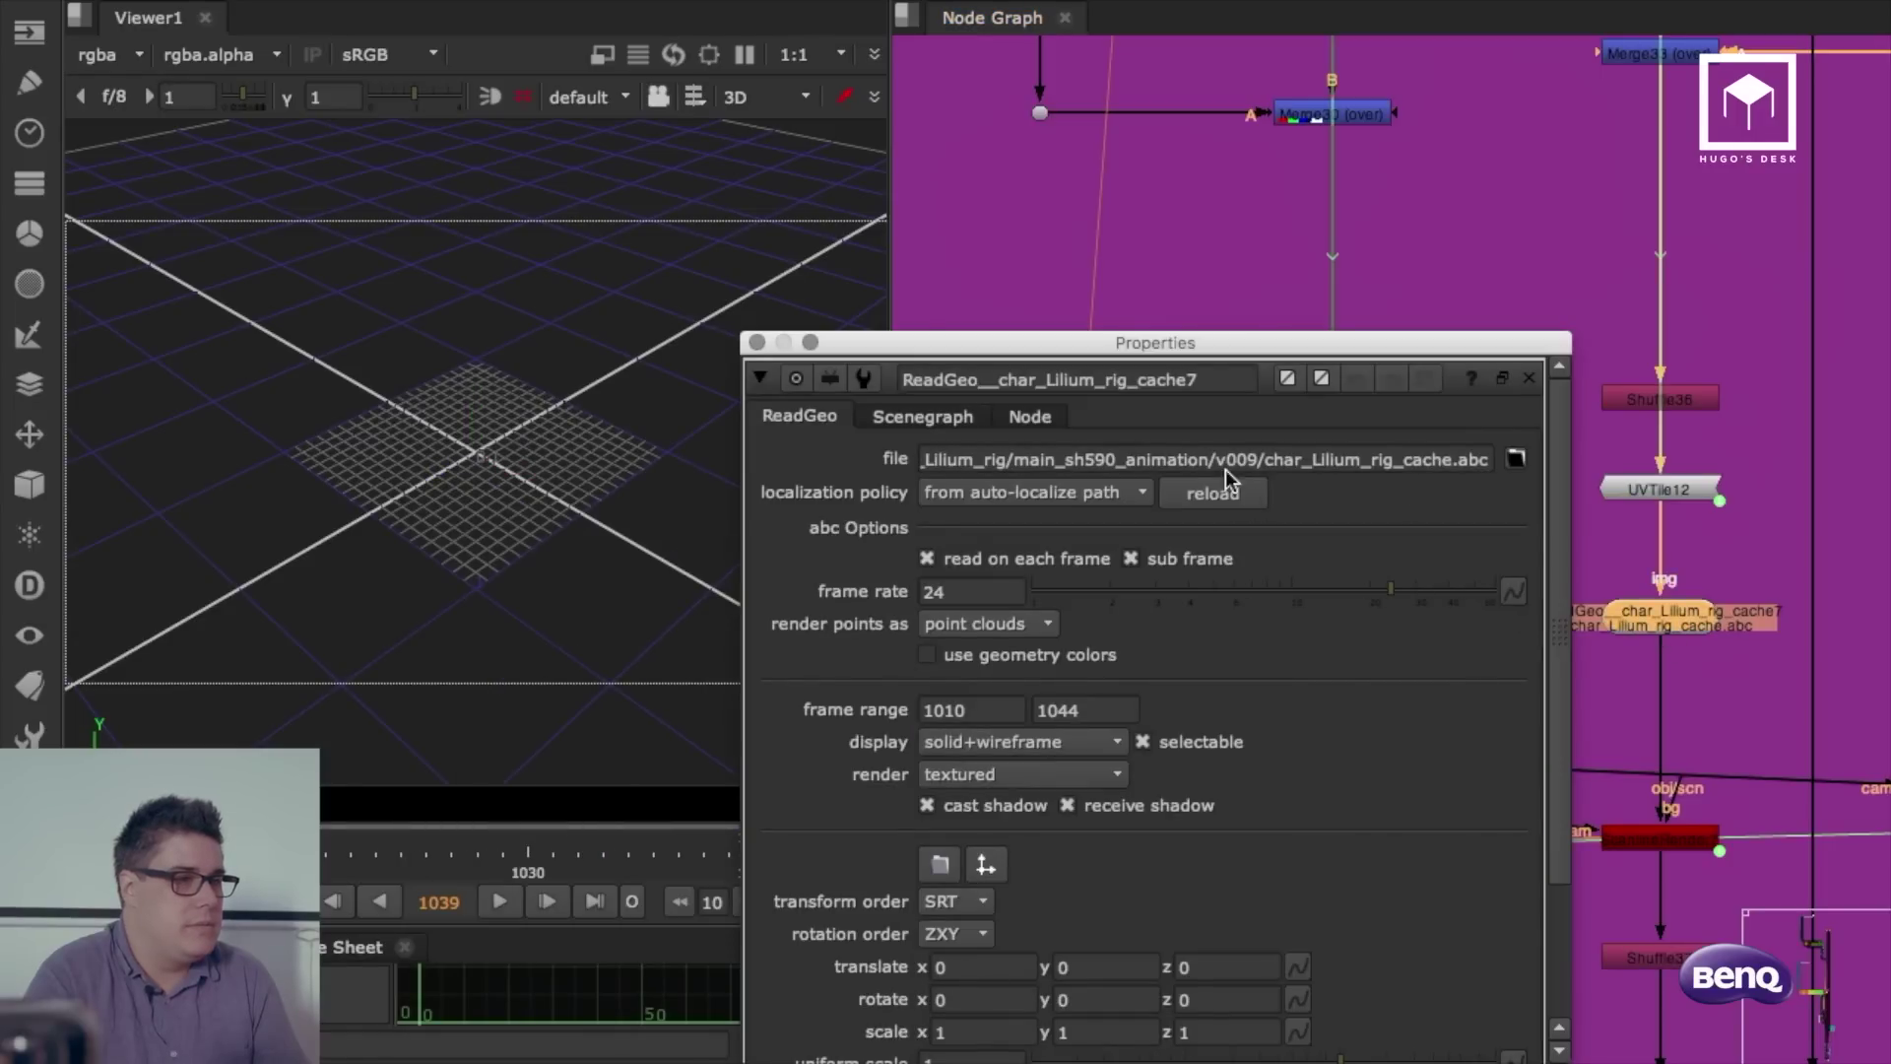
click(1529, 377)
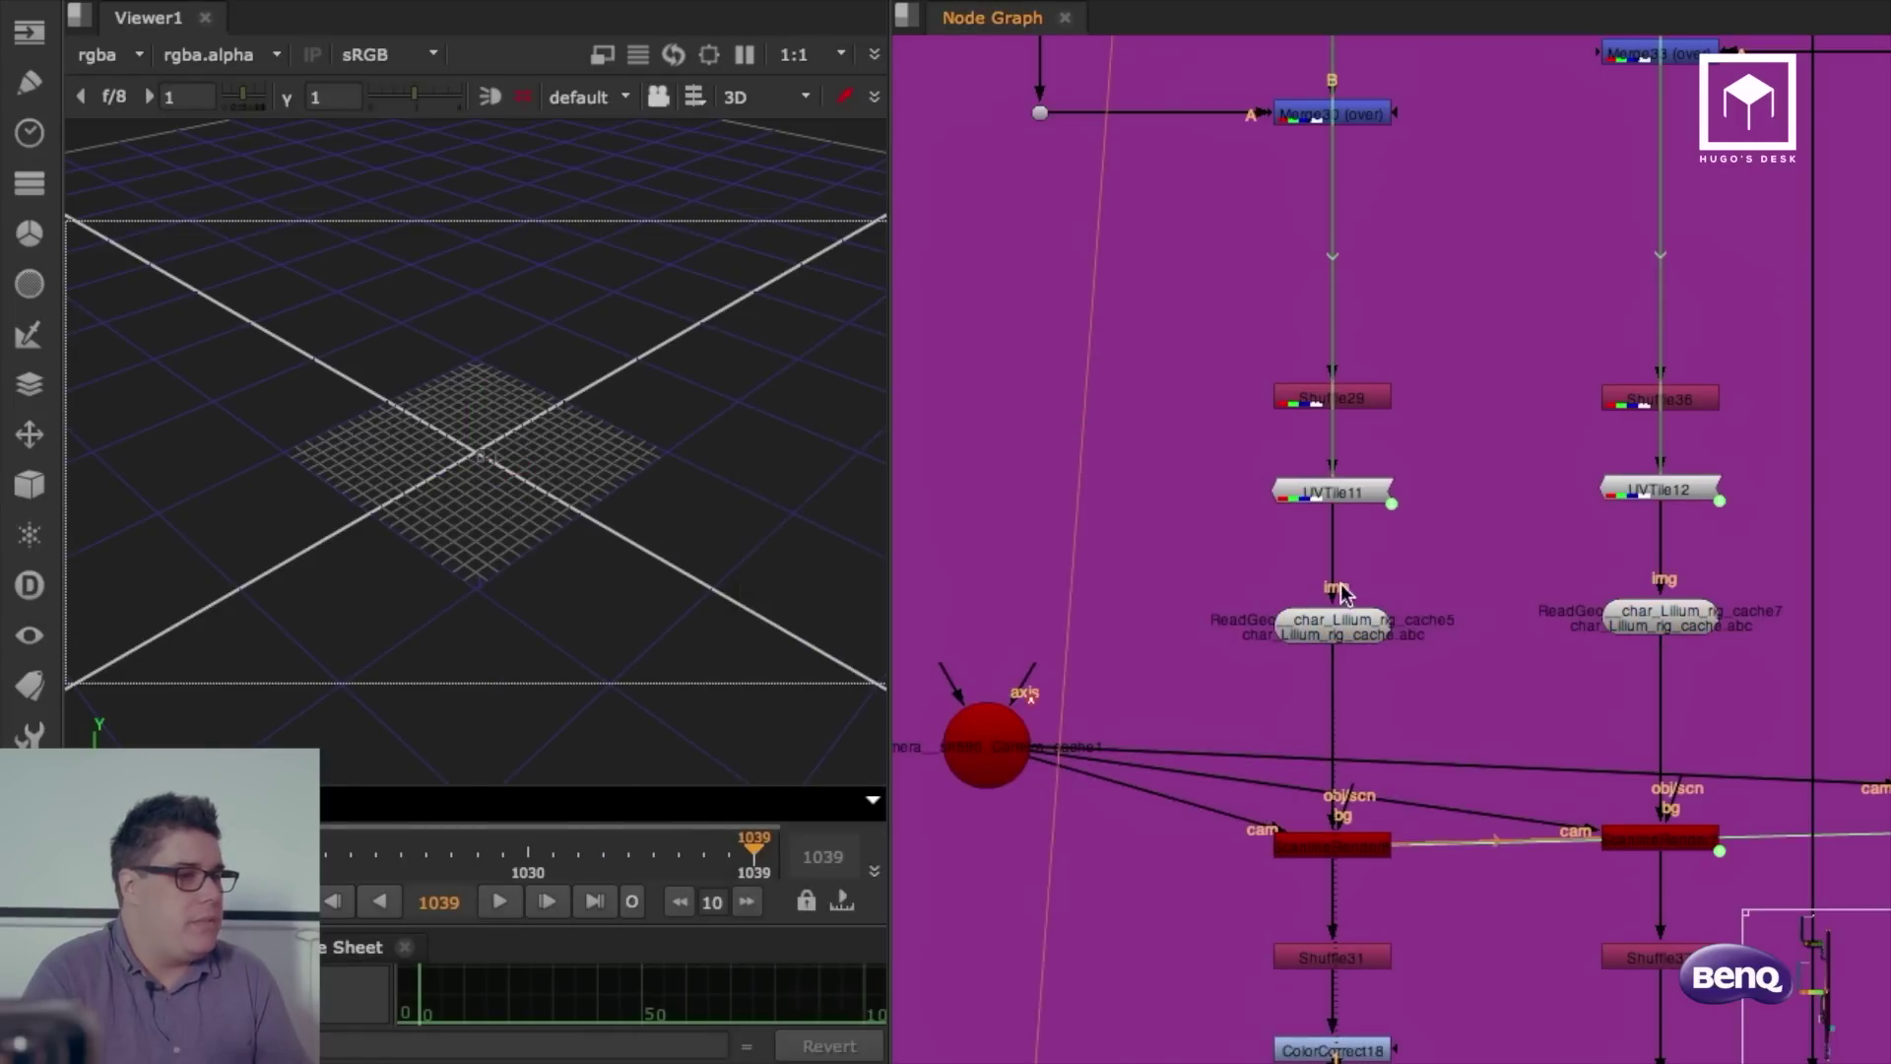
Step: Set the display mode of the char_Lilium_rig_cache5 geometry to textured
click(1323, 636)
click(591, 591)
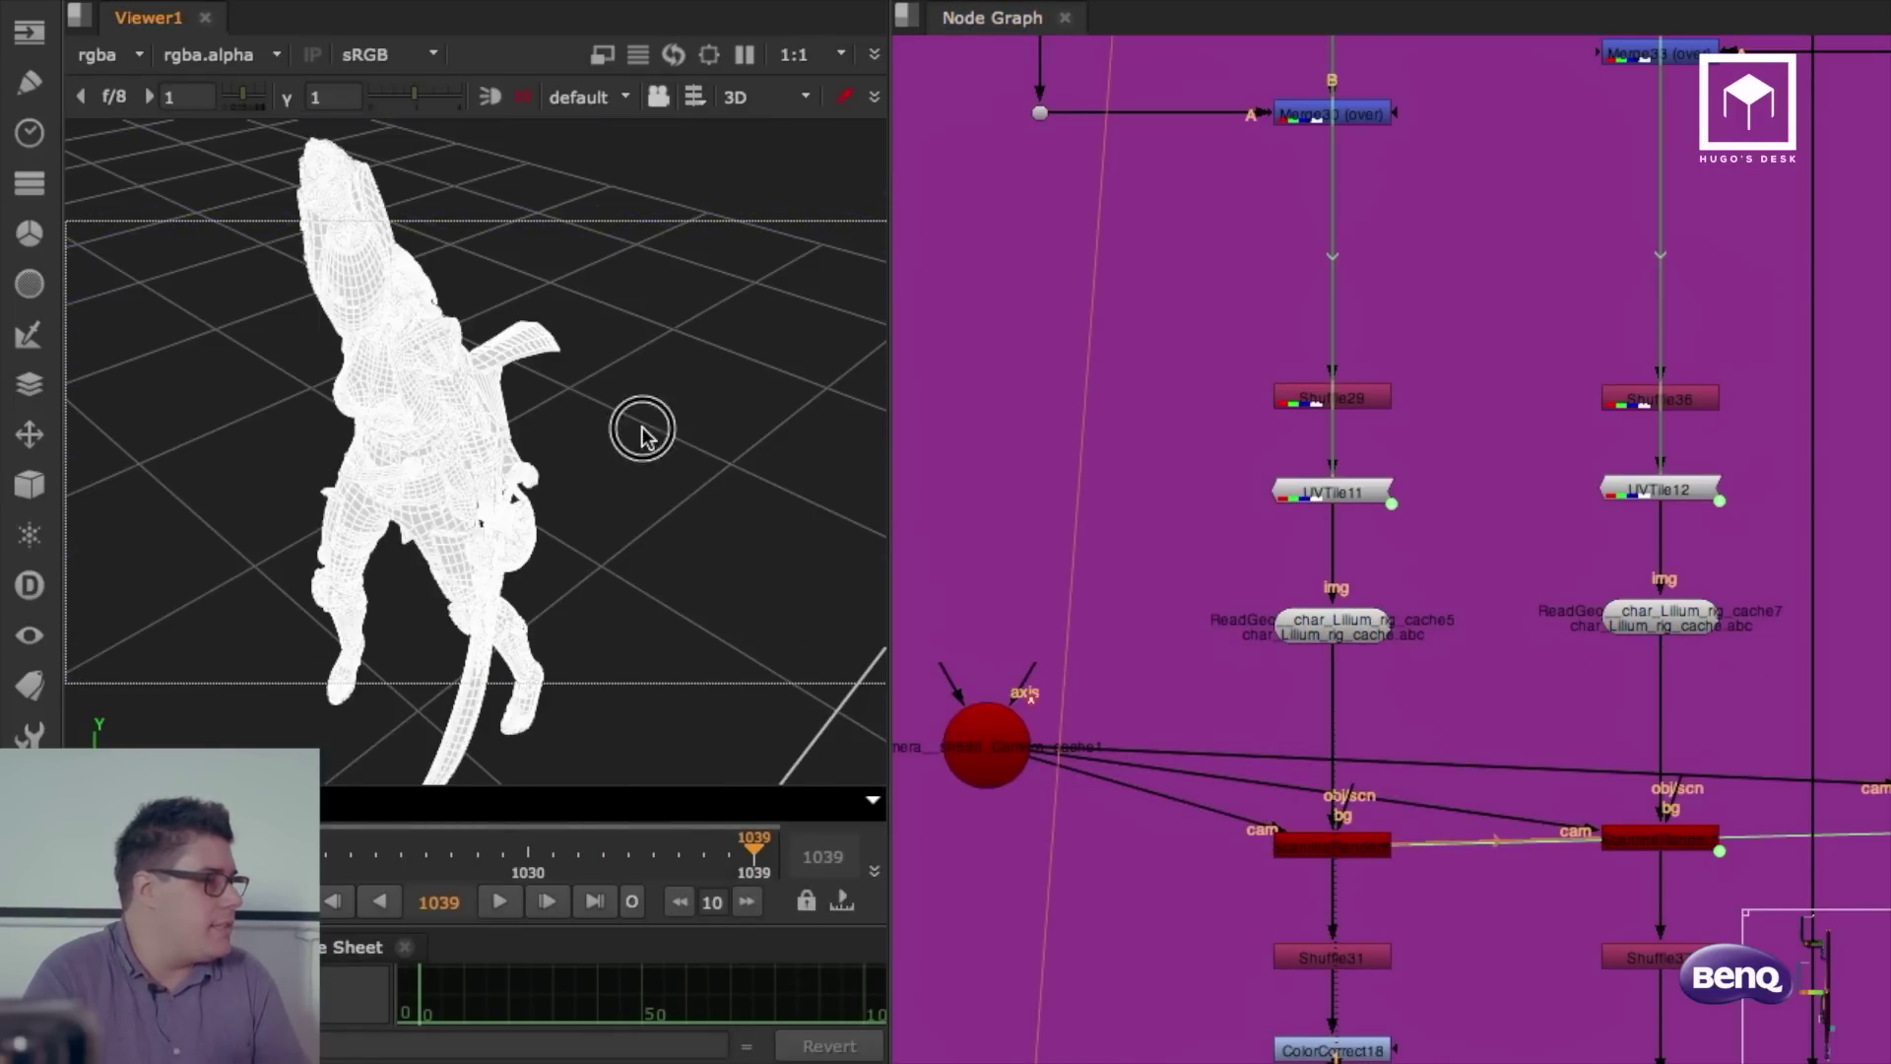
double_click(1343, 633)
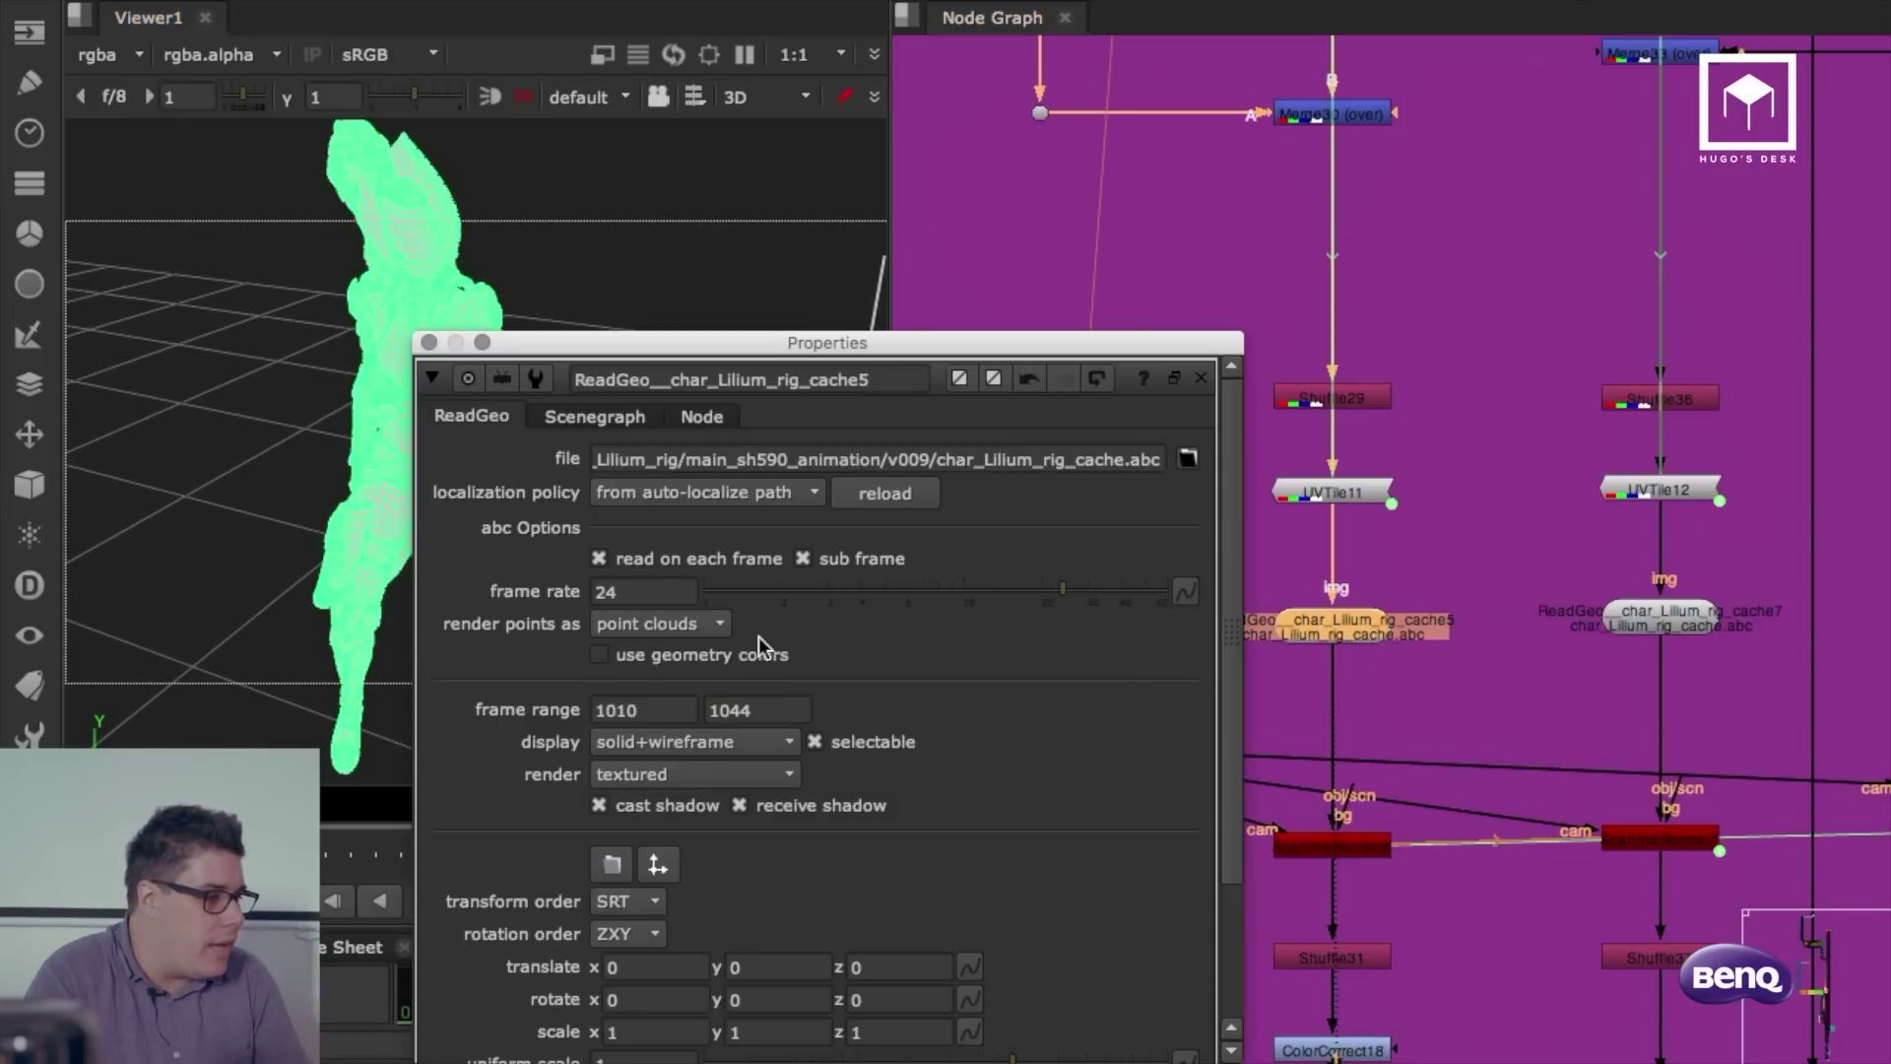
click(677, 749)
click(678, 714)
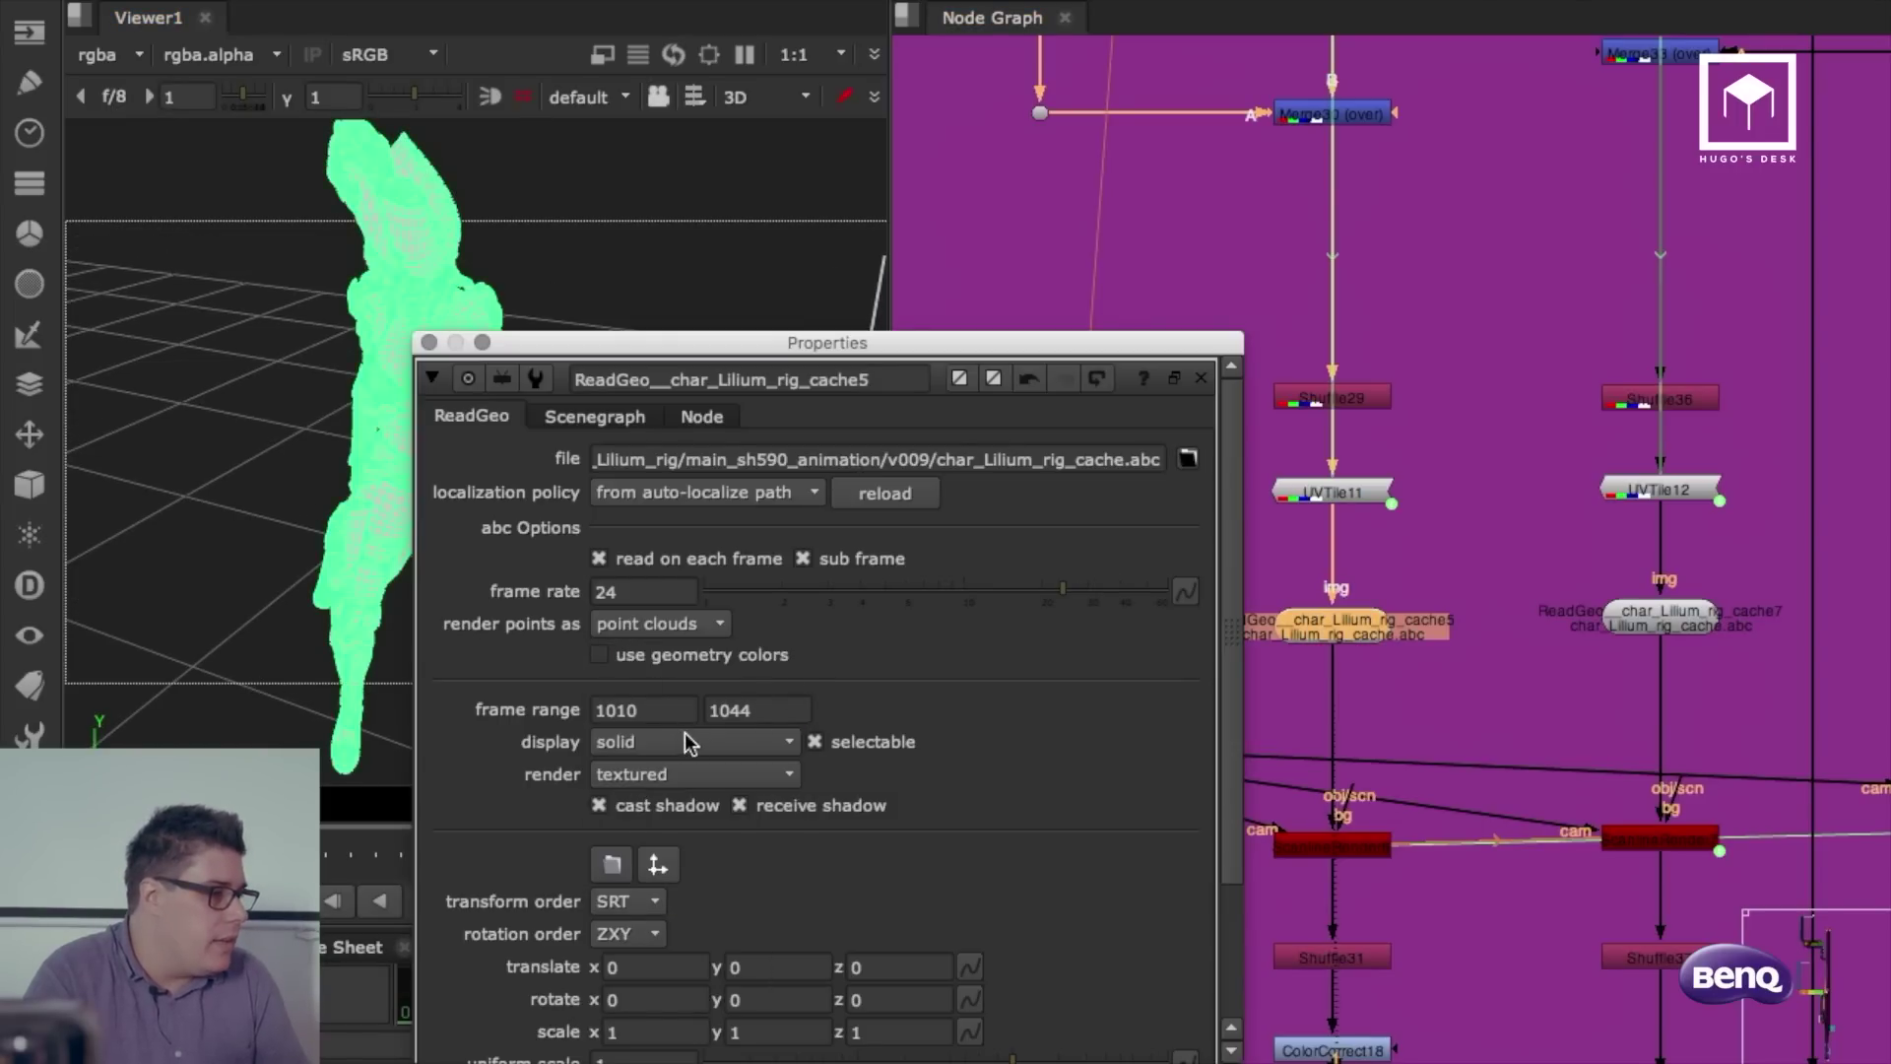
click(686, 741)
click(676, 802)
click(428, 342)
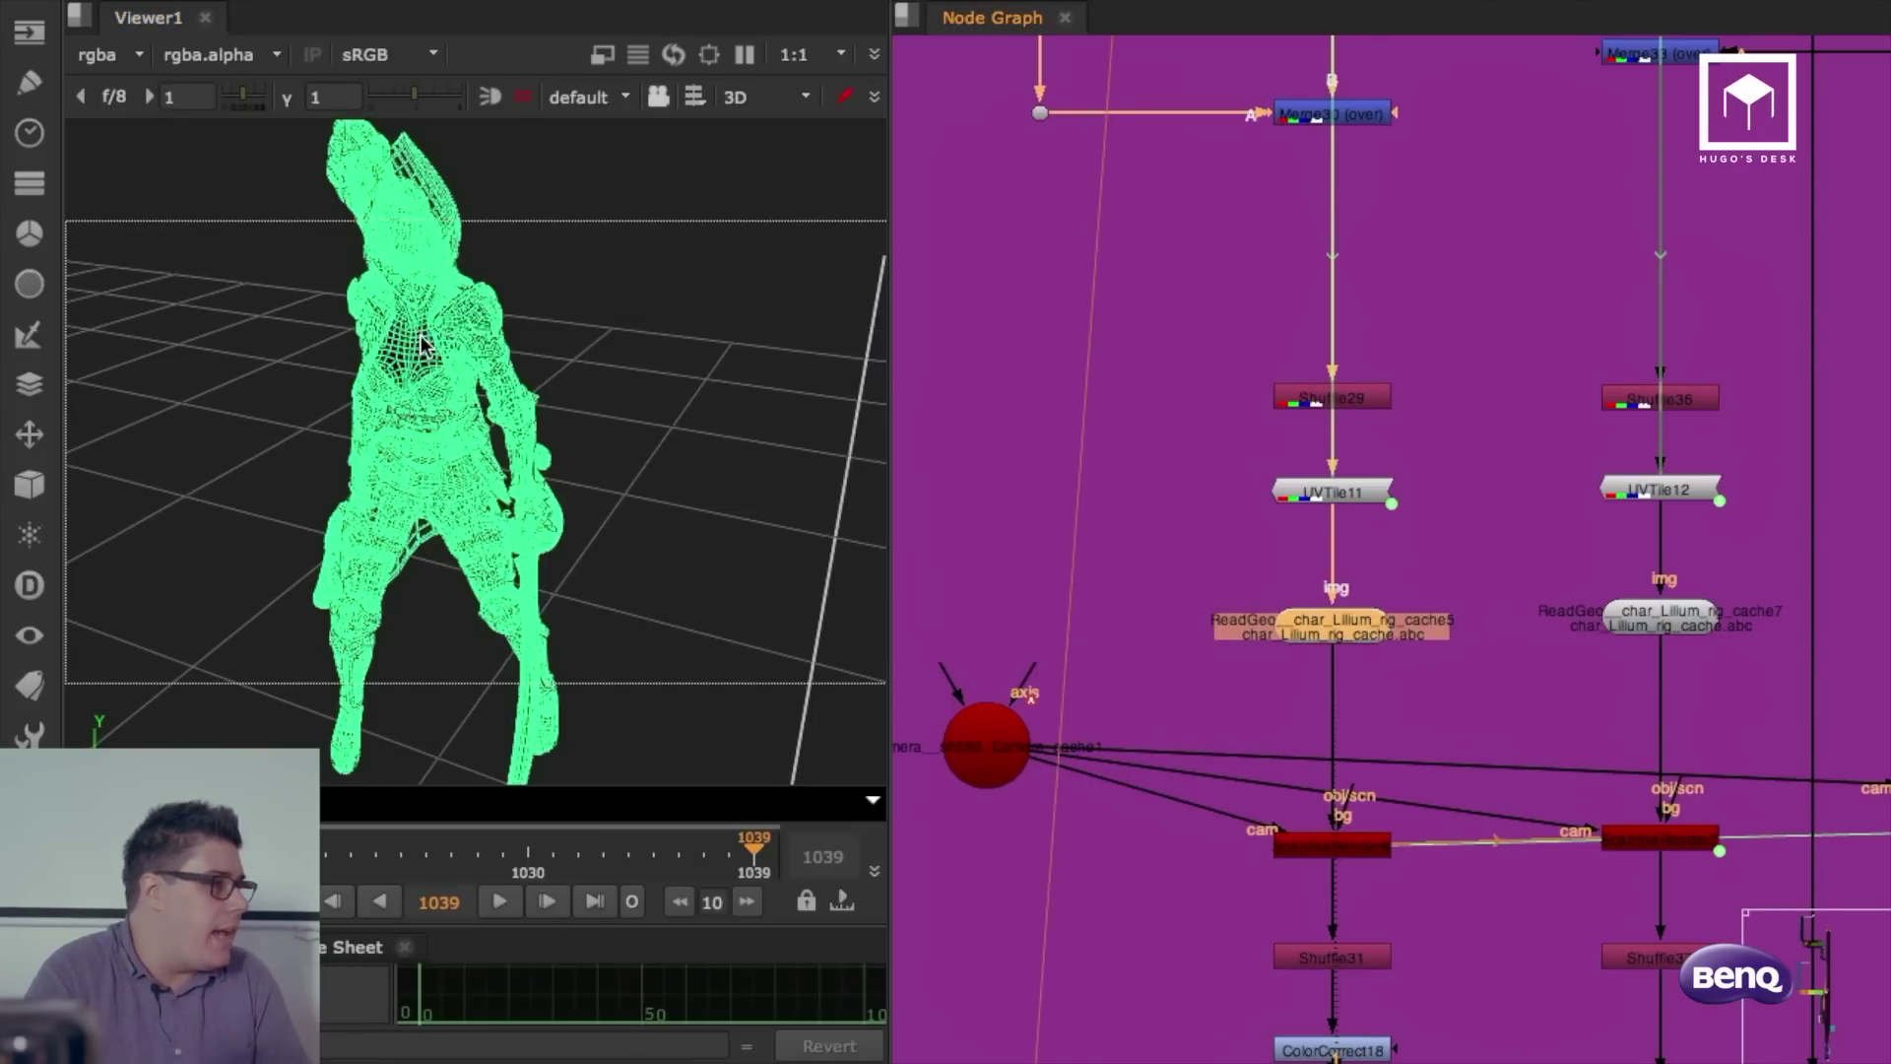
click(659, 275)
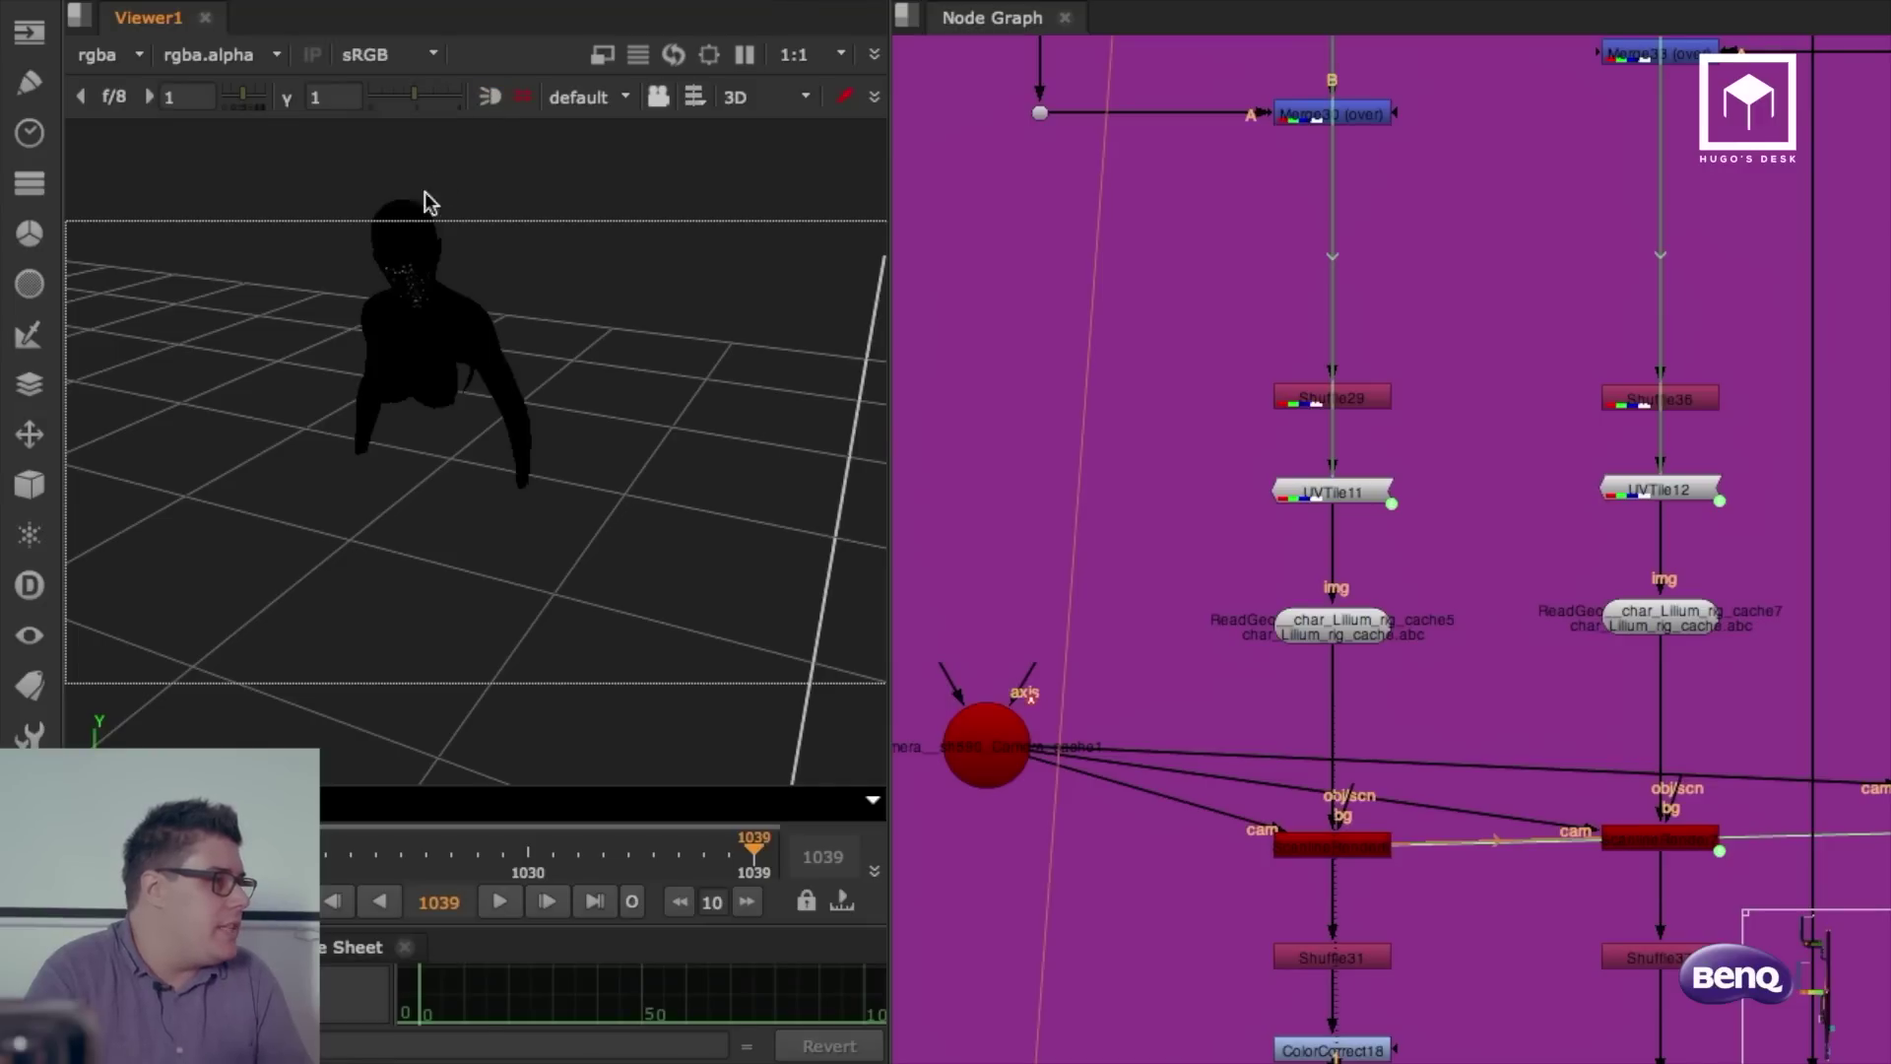
Step: Examine the water streaks projected on the head model during playback and return to the last frame
scroll(427, 212, up, 5)
middle_drag(434, 256, 601, 688)
ctrl+drag(468, 397, 626, 287)
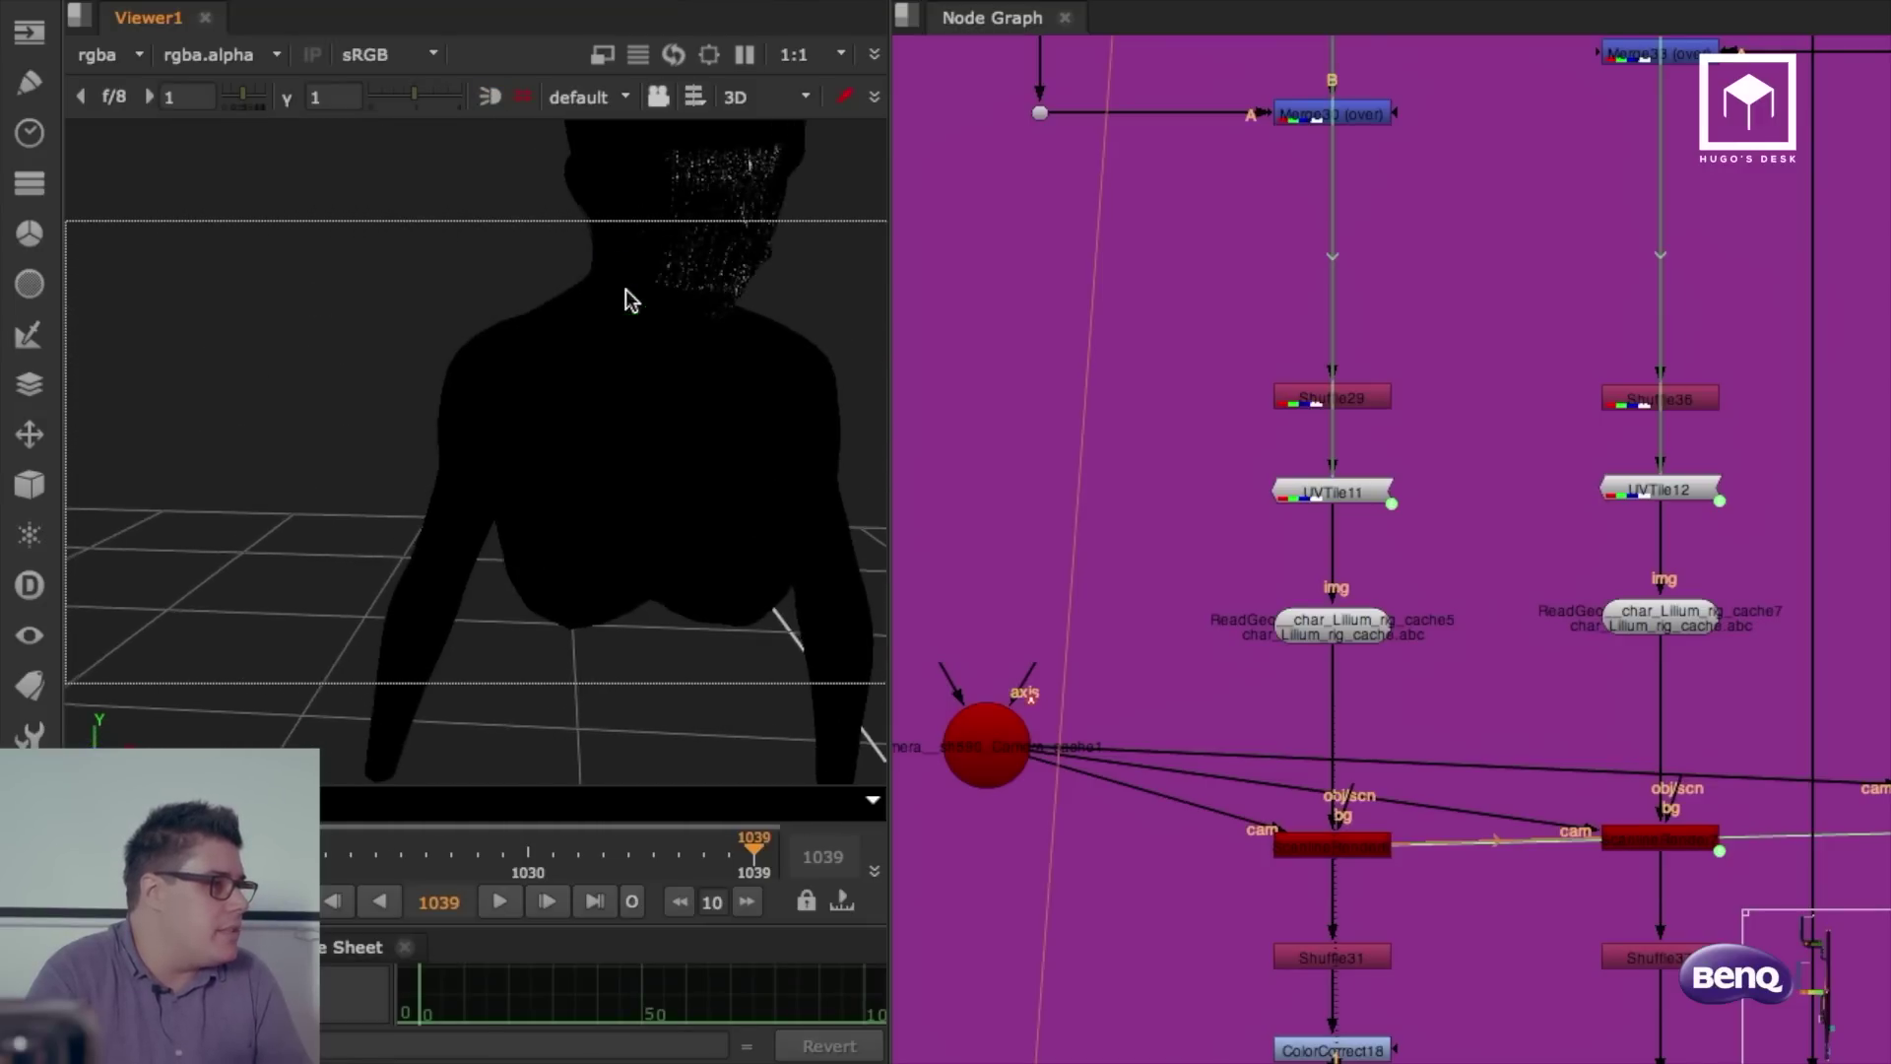
middle_drag(631, 298, 522, 552)
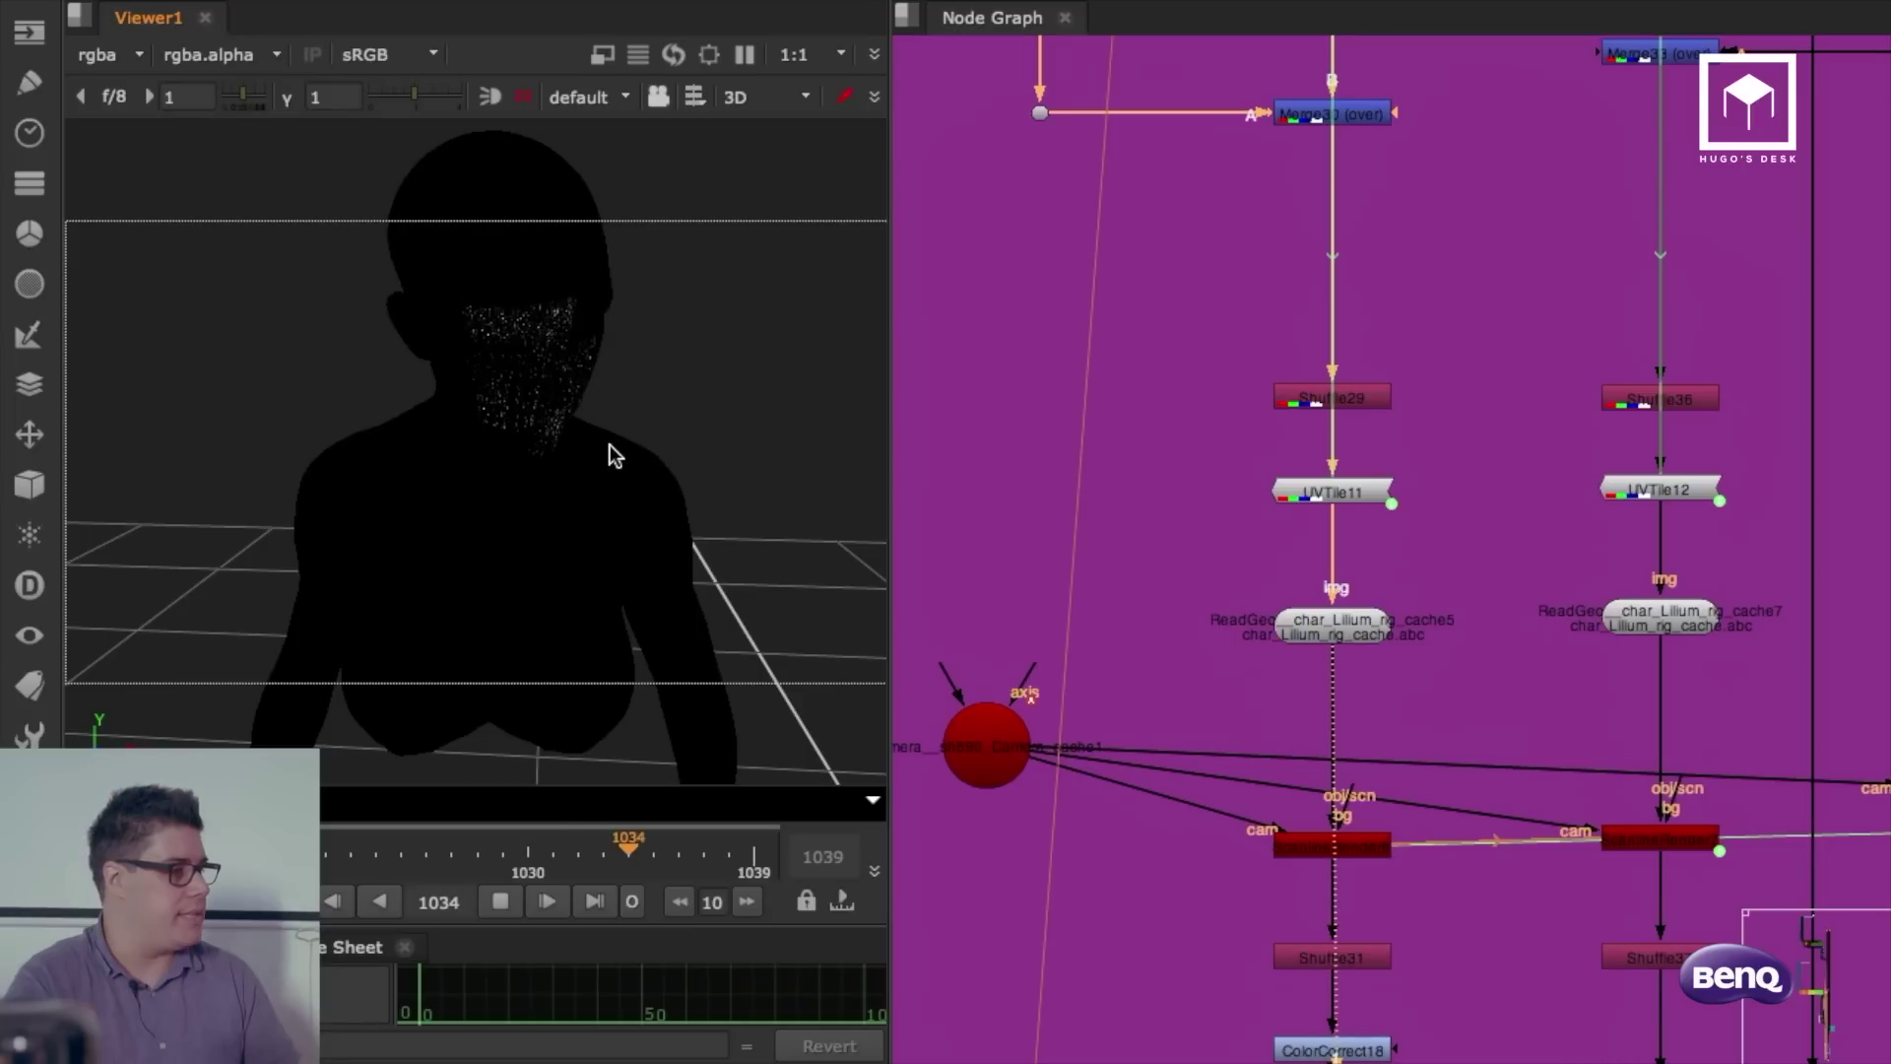
click(604, 904)
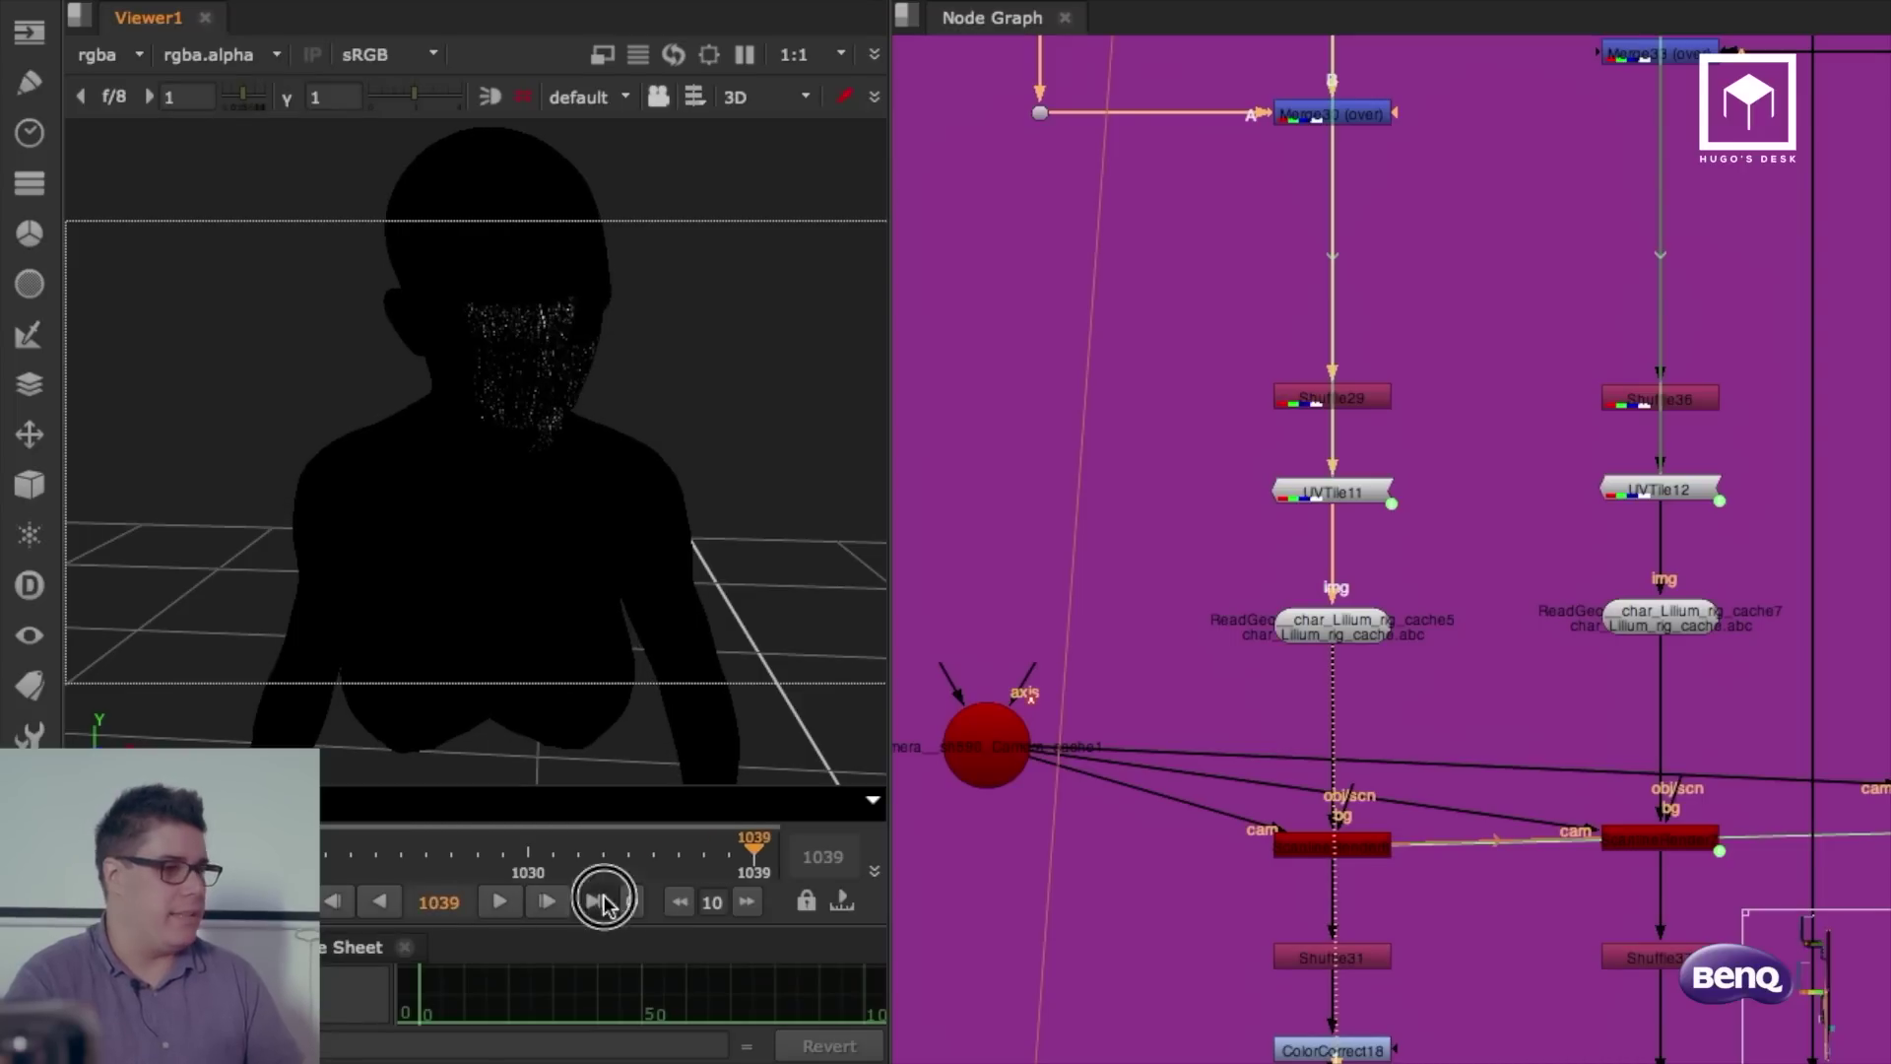
Step: Show the ReadGeo node char_Lilium_rig_cache7 in the 3D viewer
middle_drag(1654, 520, 1540, 444)
click(1547, 542)
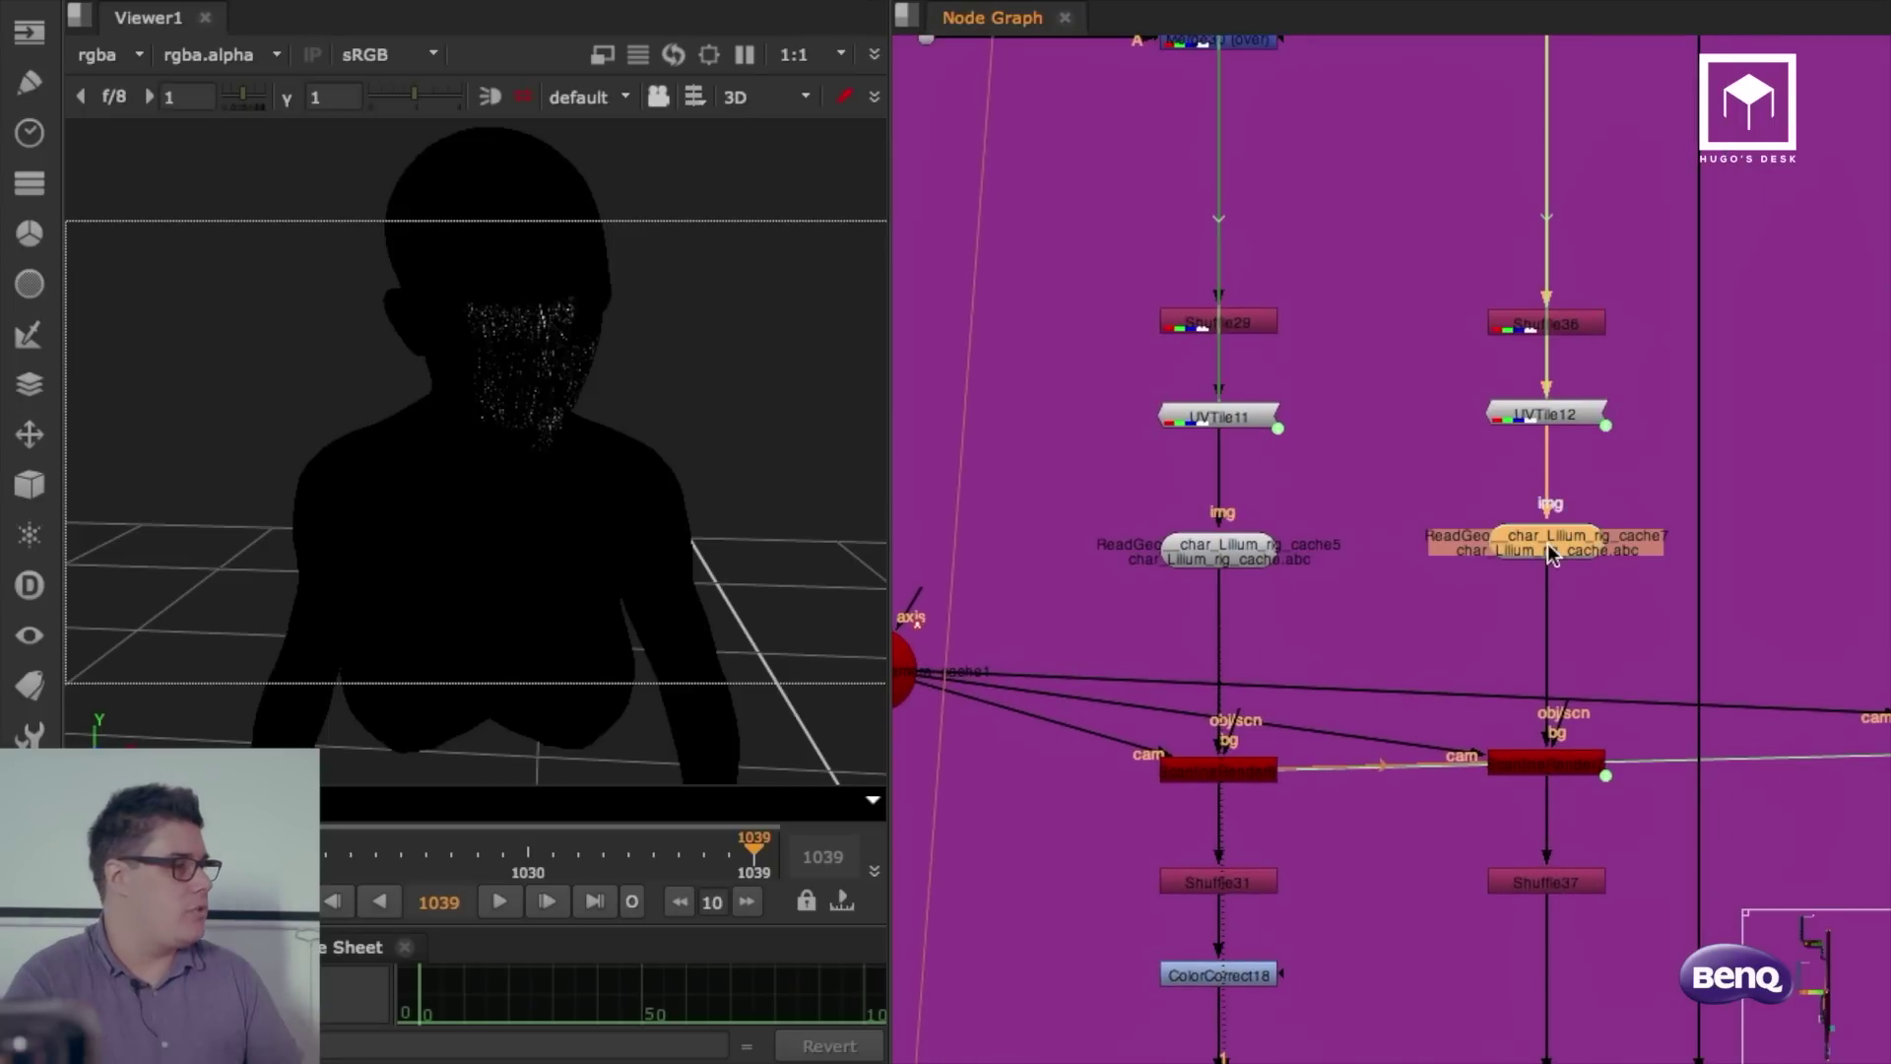
key(1)
click(817, 377)
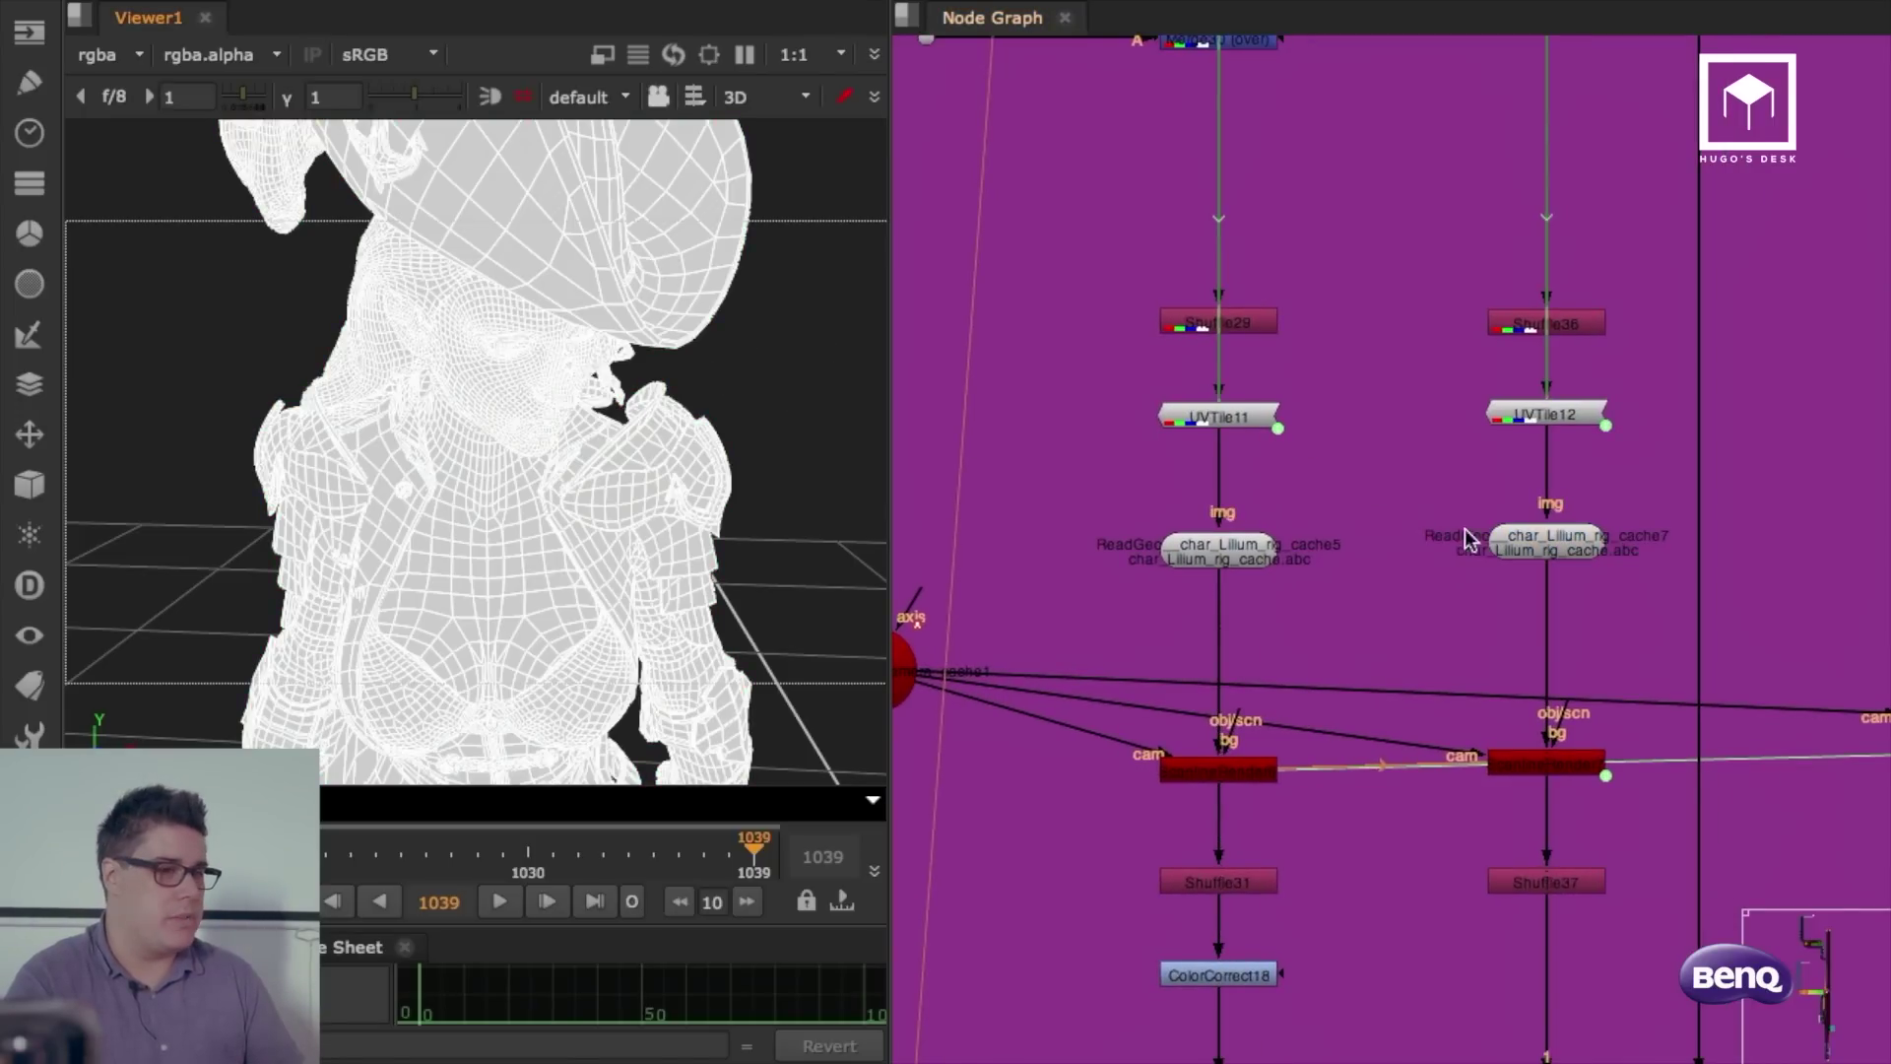
Step: Set the display of char_Lilium_rig_cache7 to textured and turn on the headlamp in the 3D view
double_click(1517, 545)
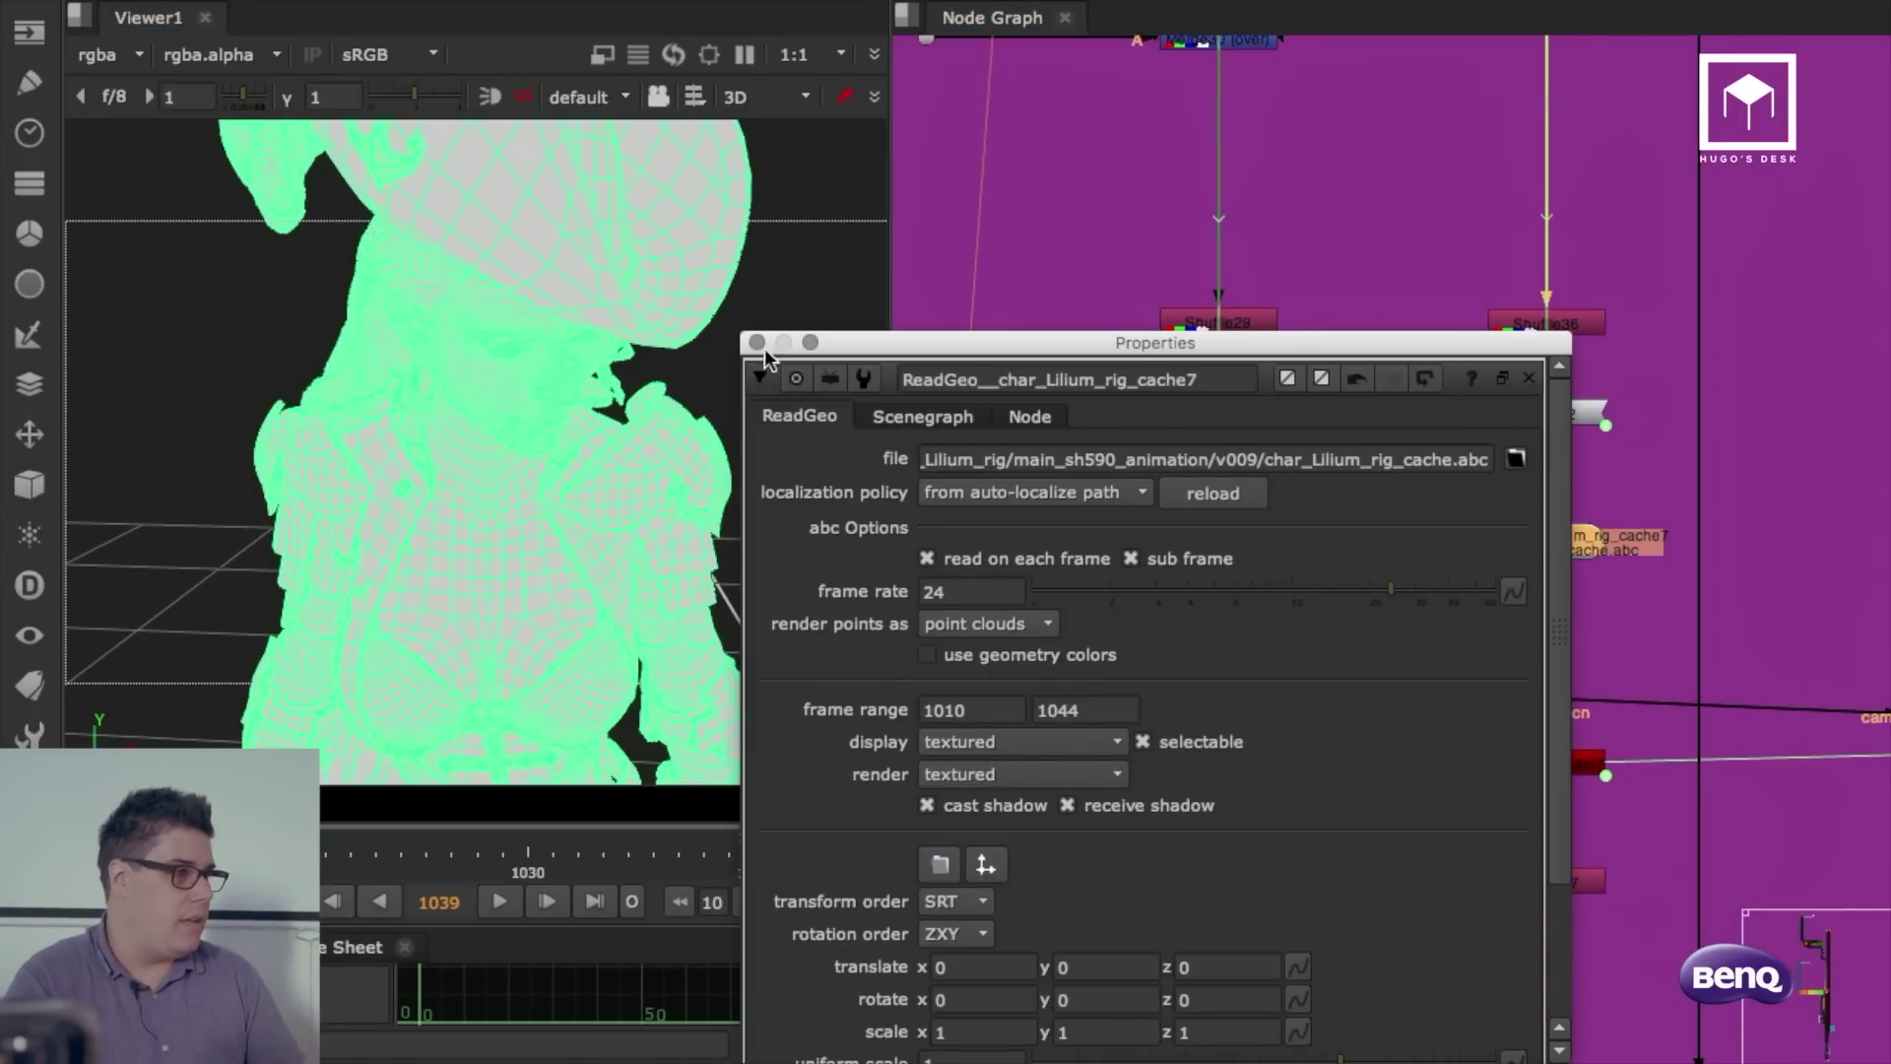
click(759, 343)
click(812, 377)
ctrl+drag(814, 381, 645, 414)
click(491, 95)
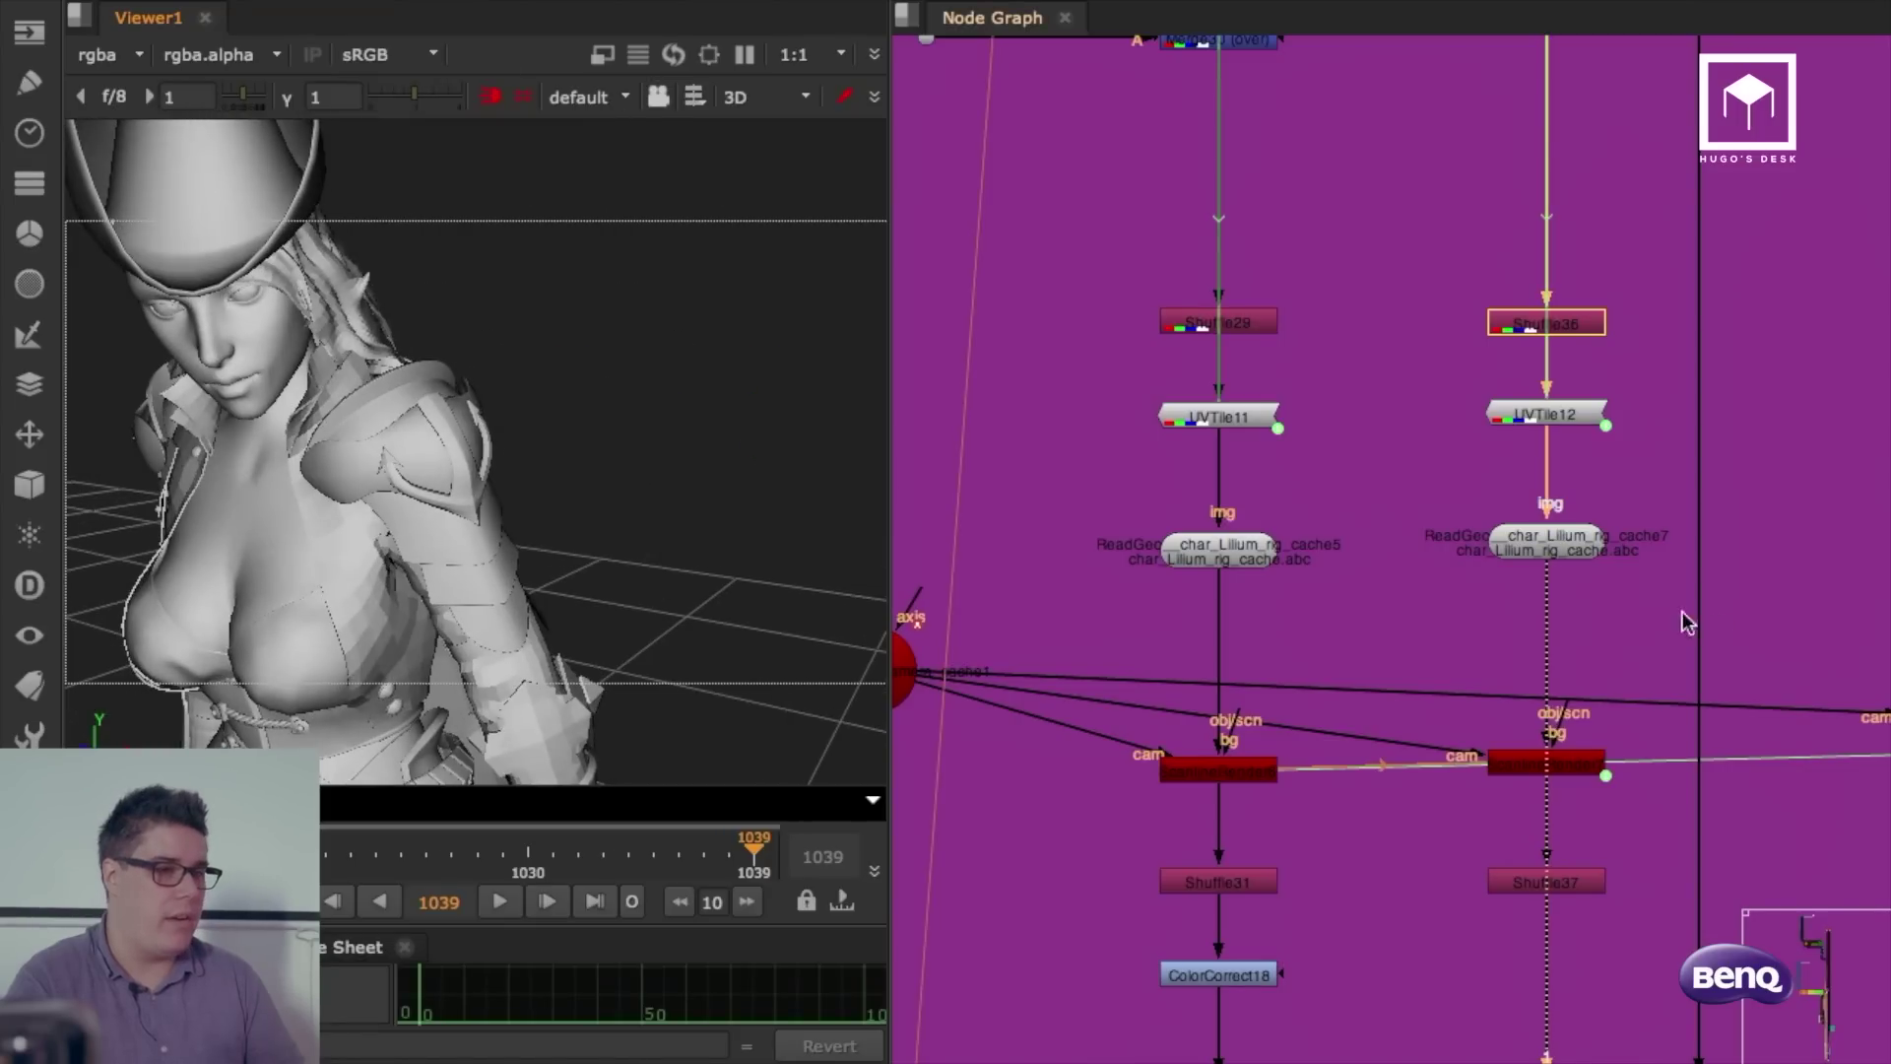
Step: View the ScanlineRender output below char_Lilium_rig_cache7 in 2D and the Read53 raindrops render farther down the tree
click(1568, 759)
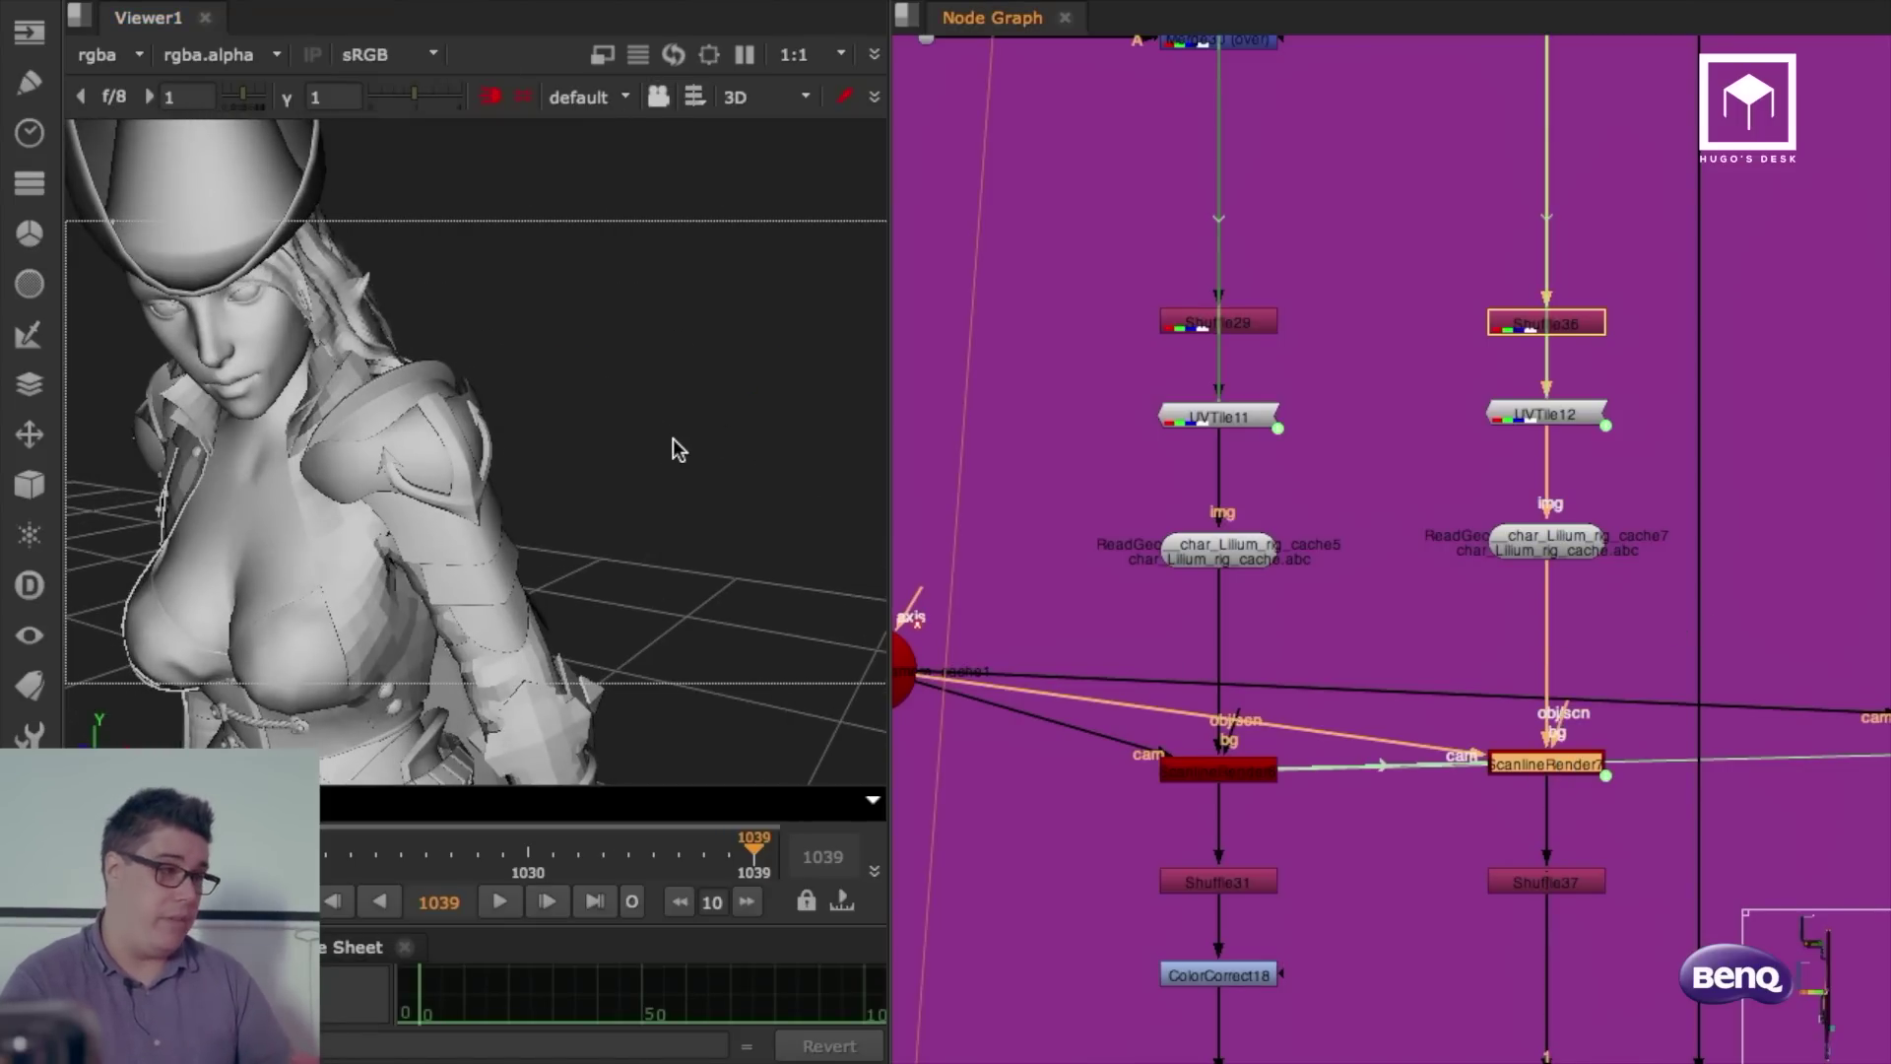
key(Tab)
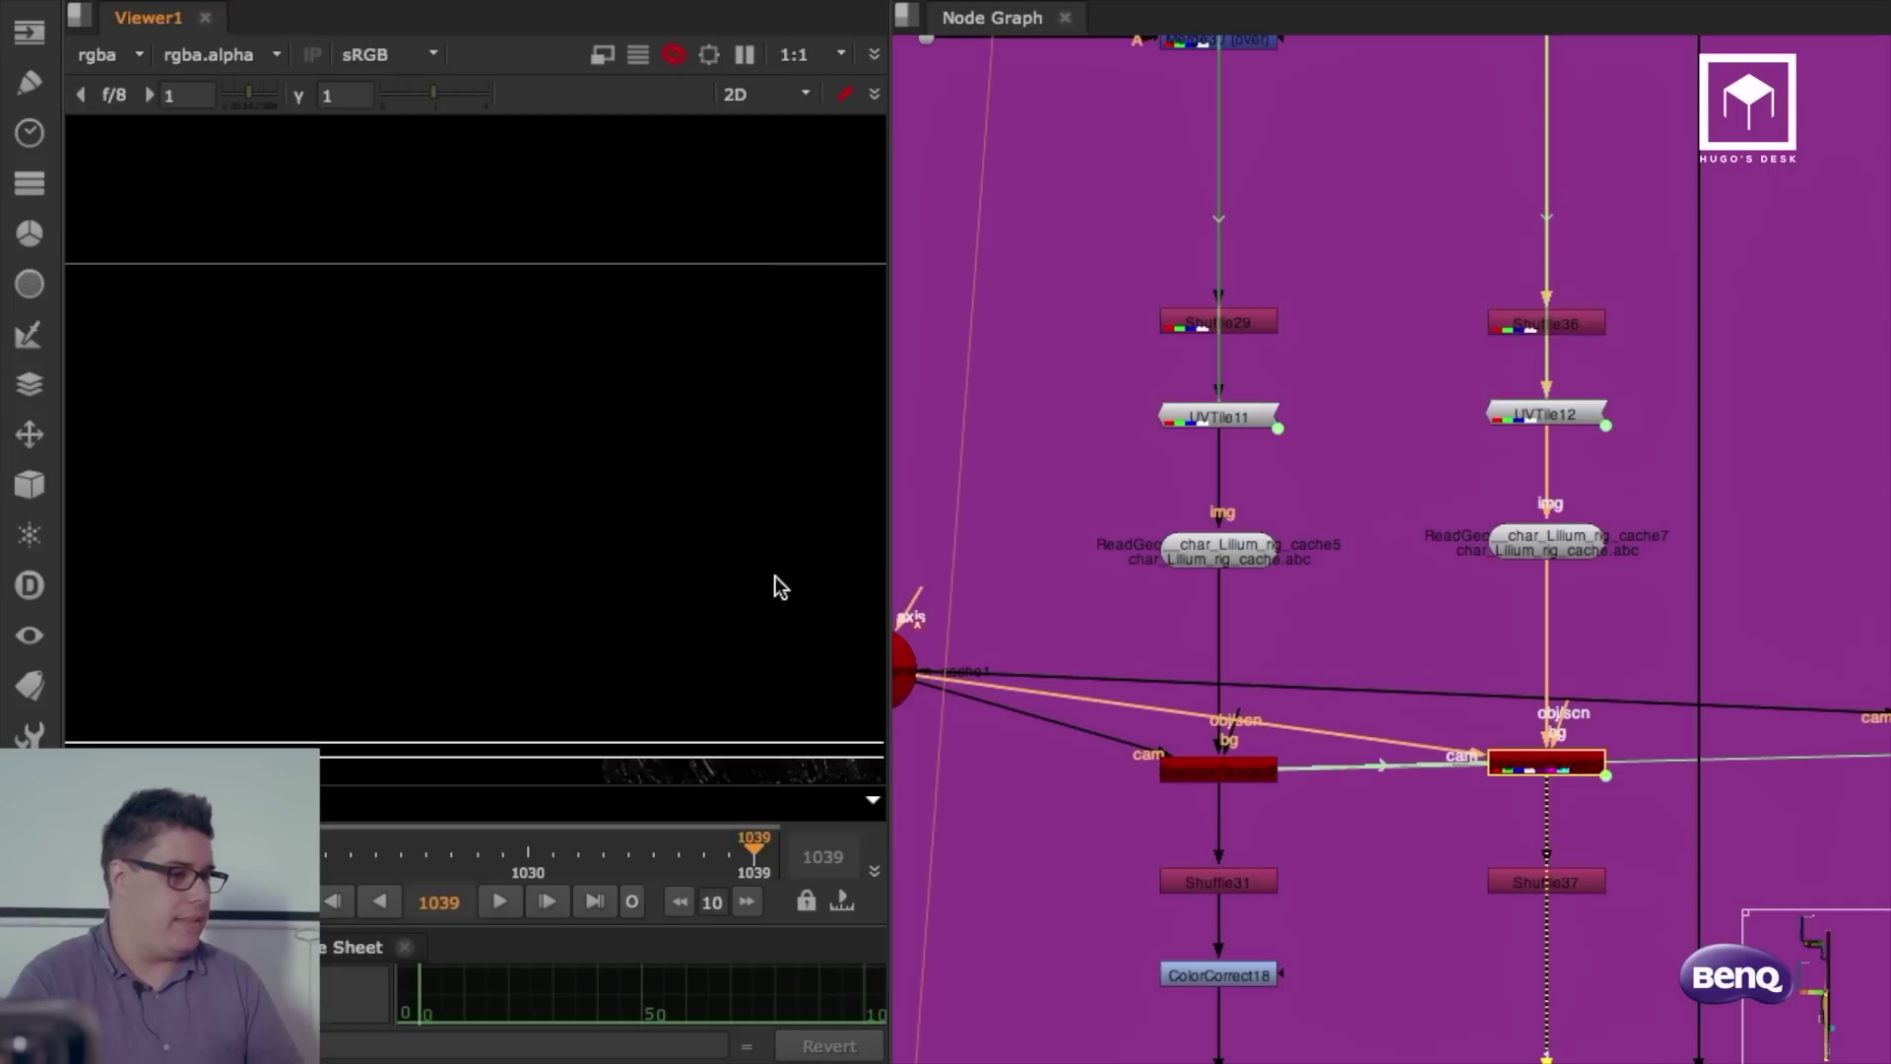
scroll(1520, 795, down, 5)
middle_drag(1562, 853, 1531, 425)
middle_drag(1545, 634, 1533, 394)
scroll(1280, 674, up, 5)
click(1373, 604)
key(1)
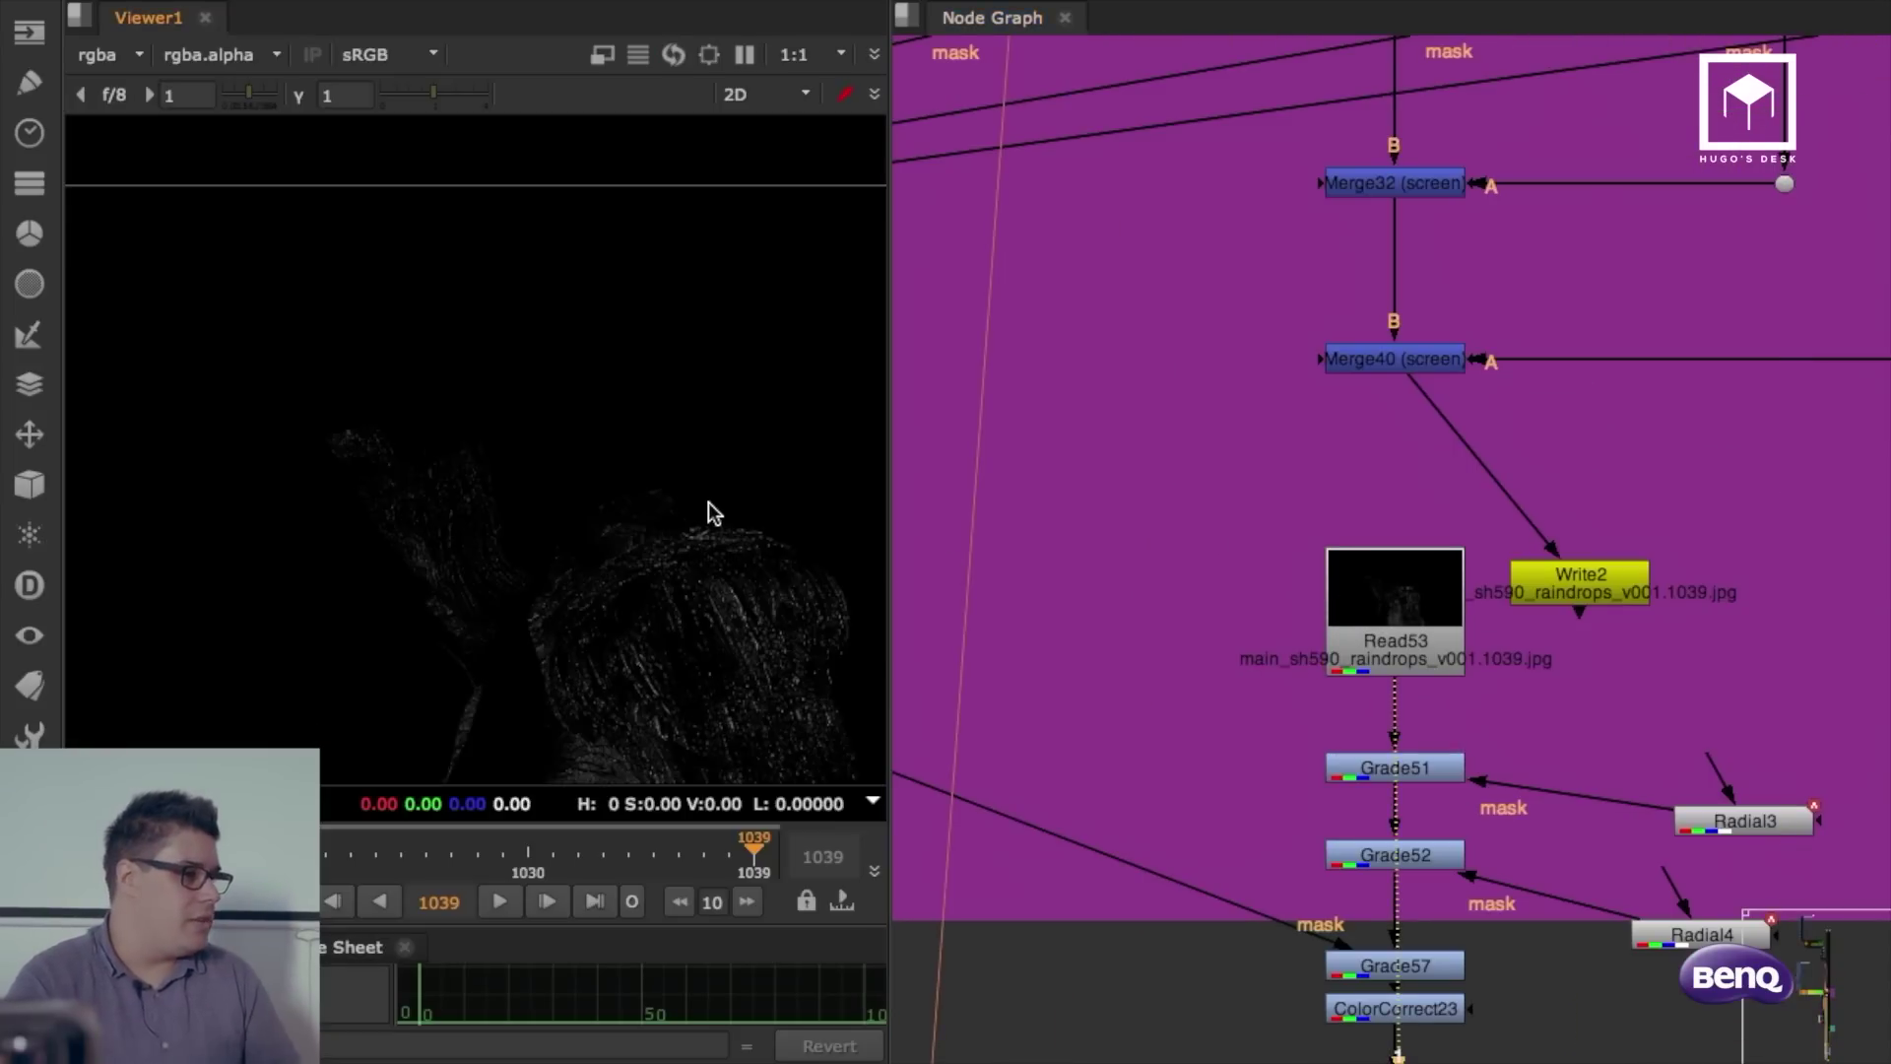
Step: Enlarge the viewer, fit the whole Read53 raindrops frame in view and play it back
key(space)
middle_drag(1072, 612, 1475, 459)
scroll(1013, 589, up, 1)
middle_drag(1129, 629, 1136, 568)
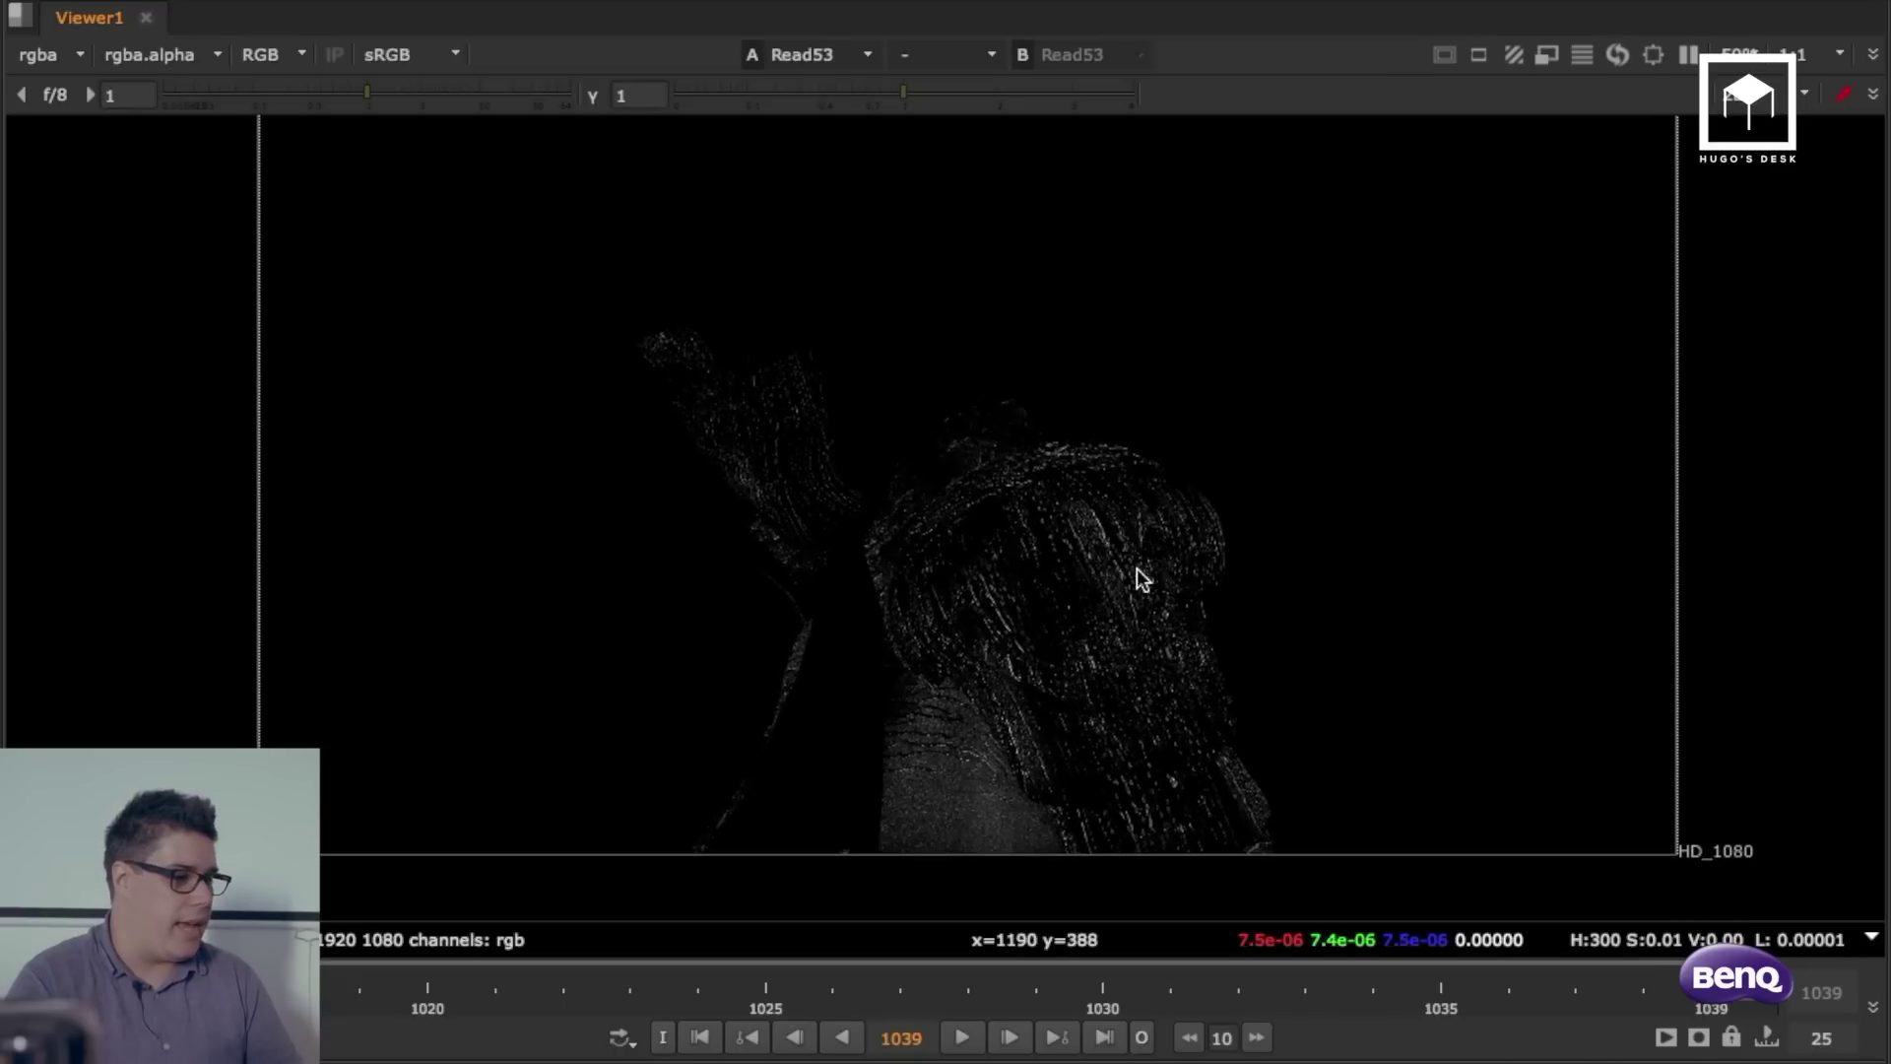
click(962, 1038)
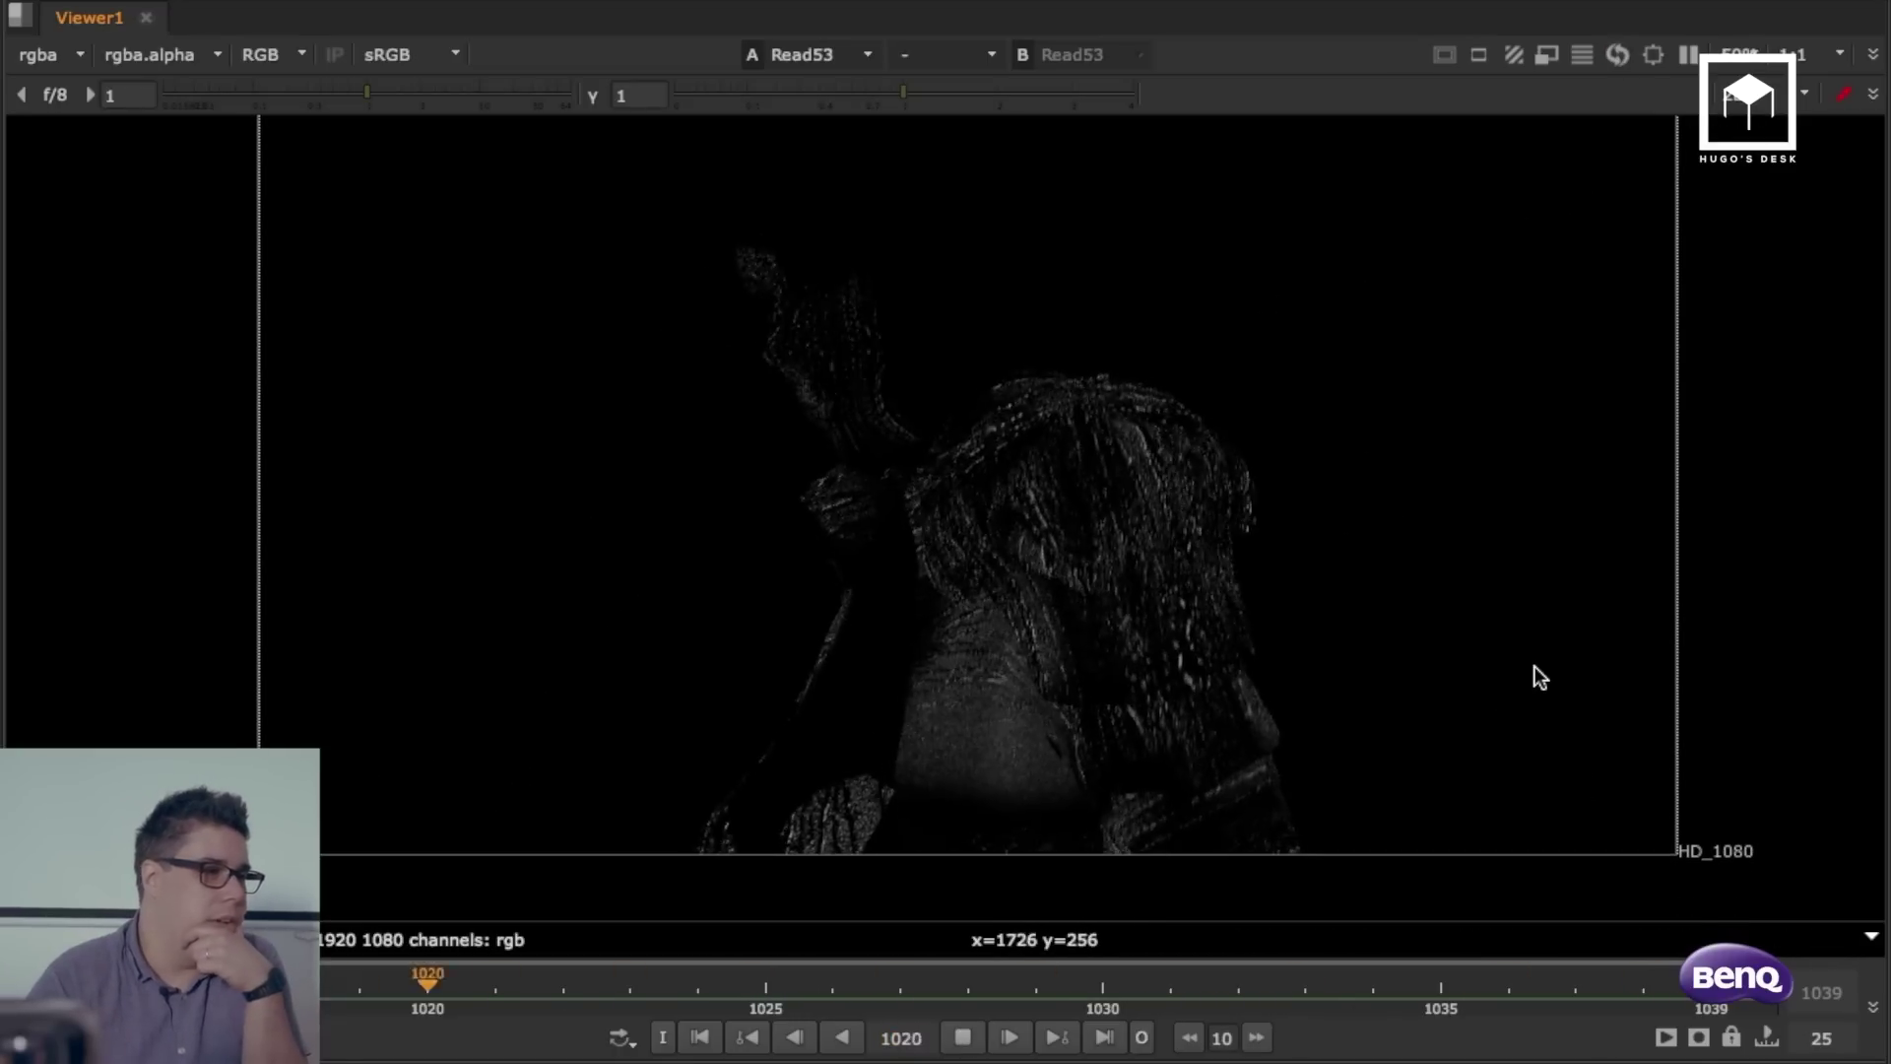
Step: Stop playback and examine the raindrops on the character up close while scrubbing to frame 1033
scroll(778, 364, up, 4)
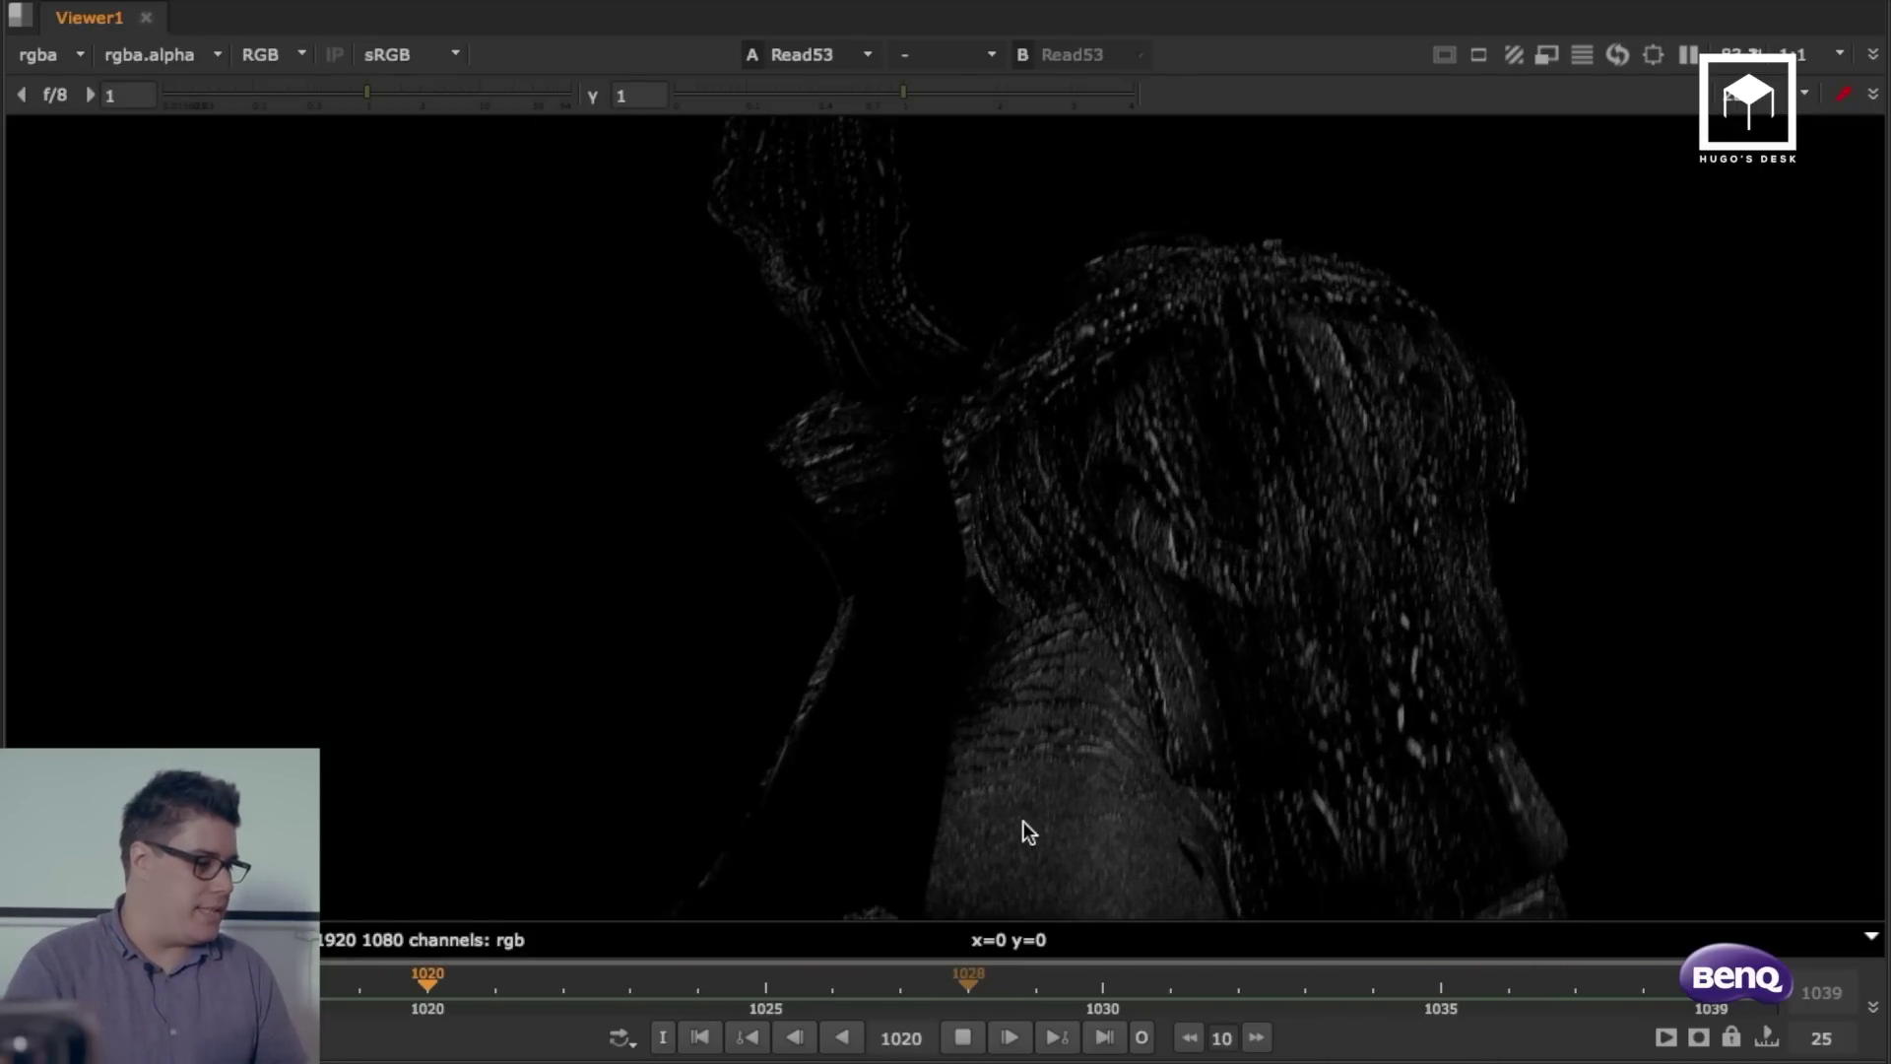
key(k)
scroll(1052, 778, up, 3)
middle_drag(1095, 716, 1025, 529)
scroll(1024, 529, down, 2)
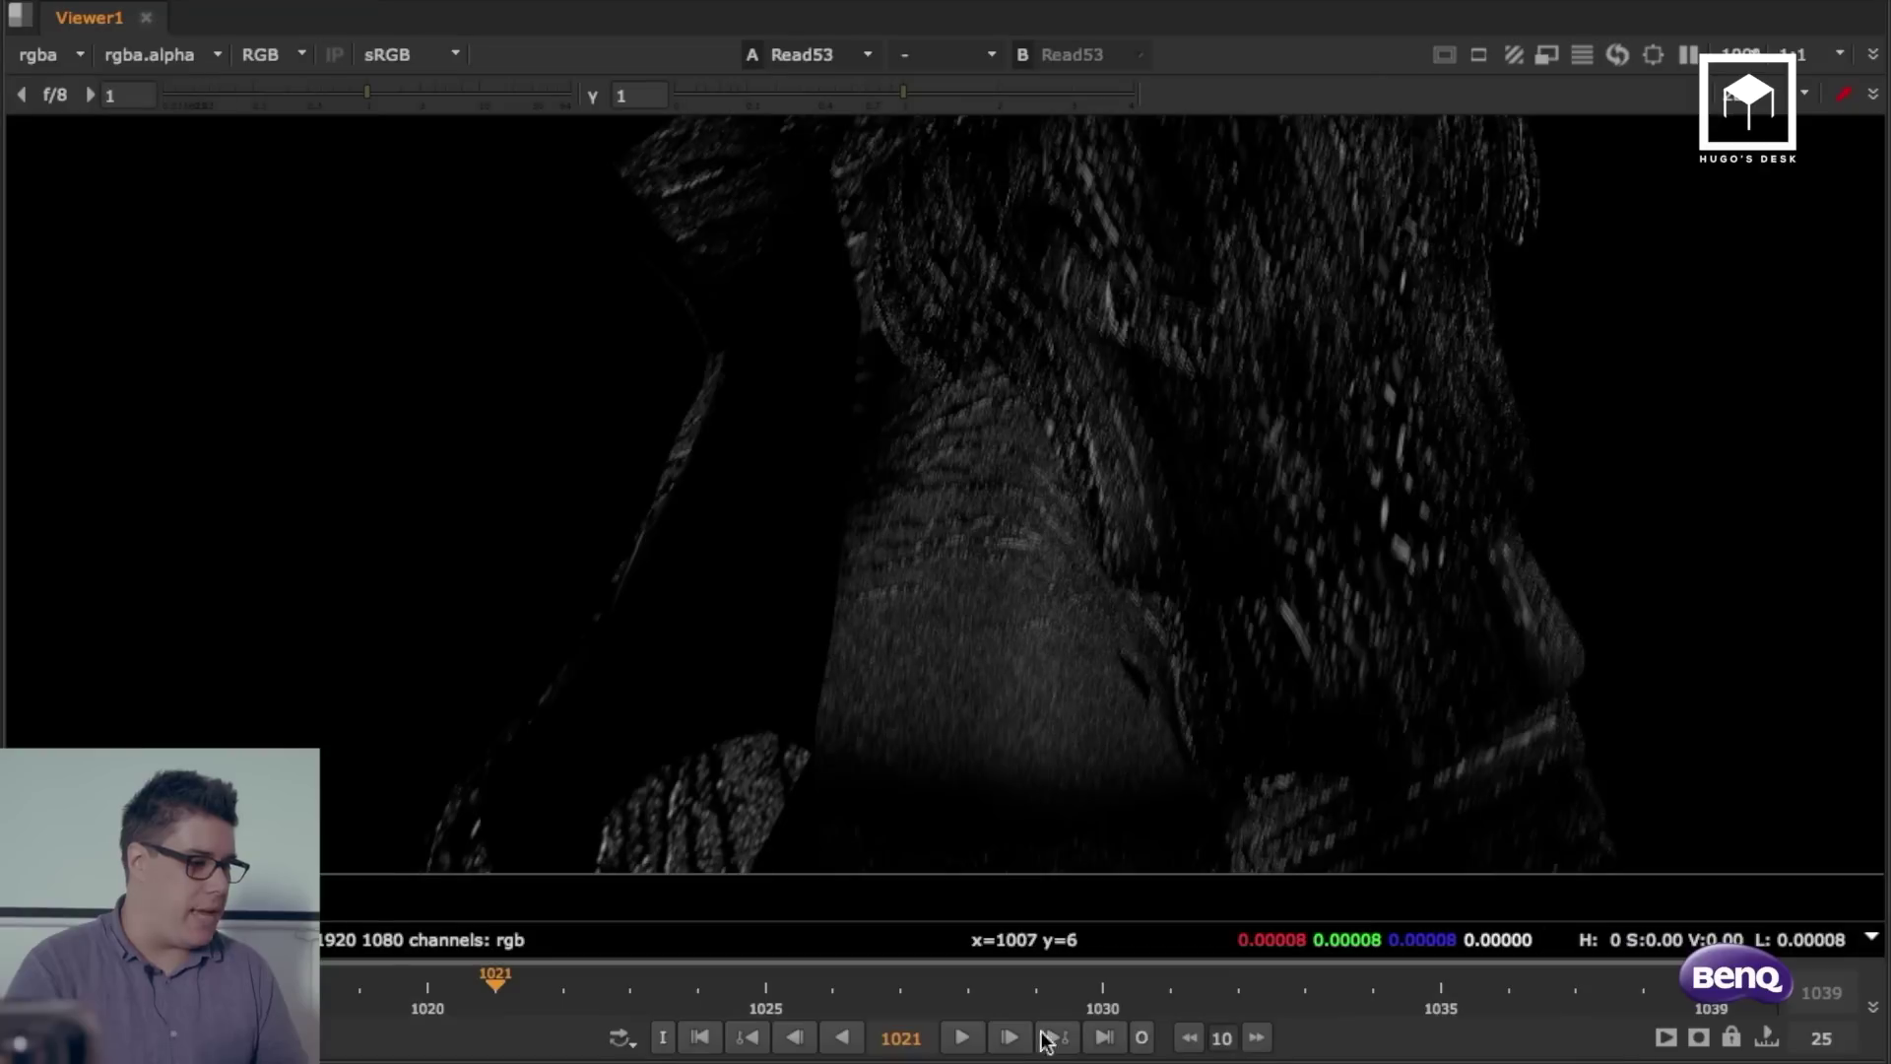
drag(1095, 1003, 1305, 990)
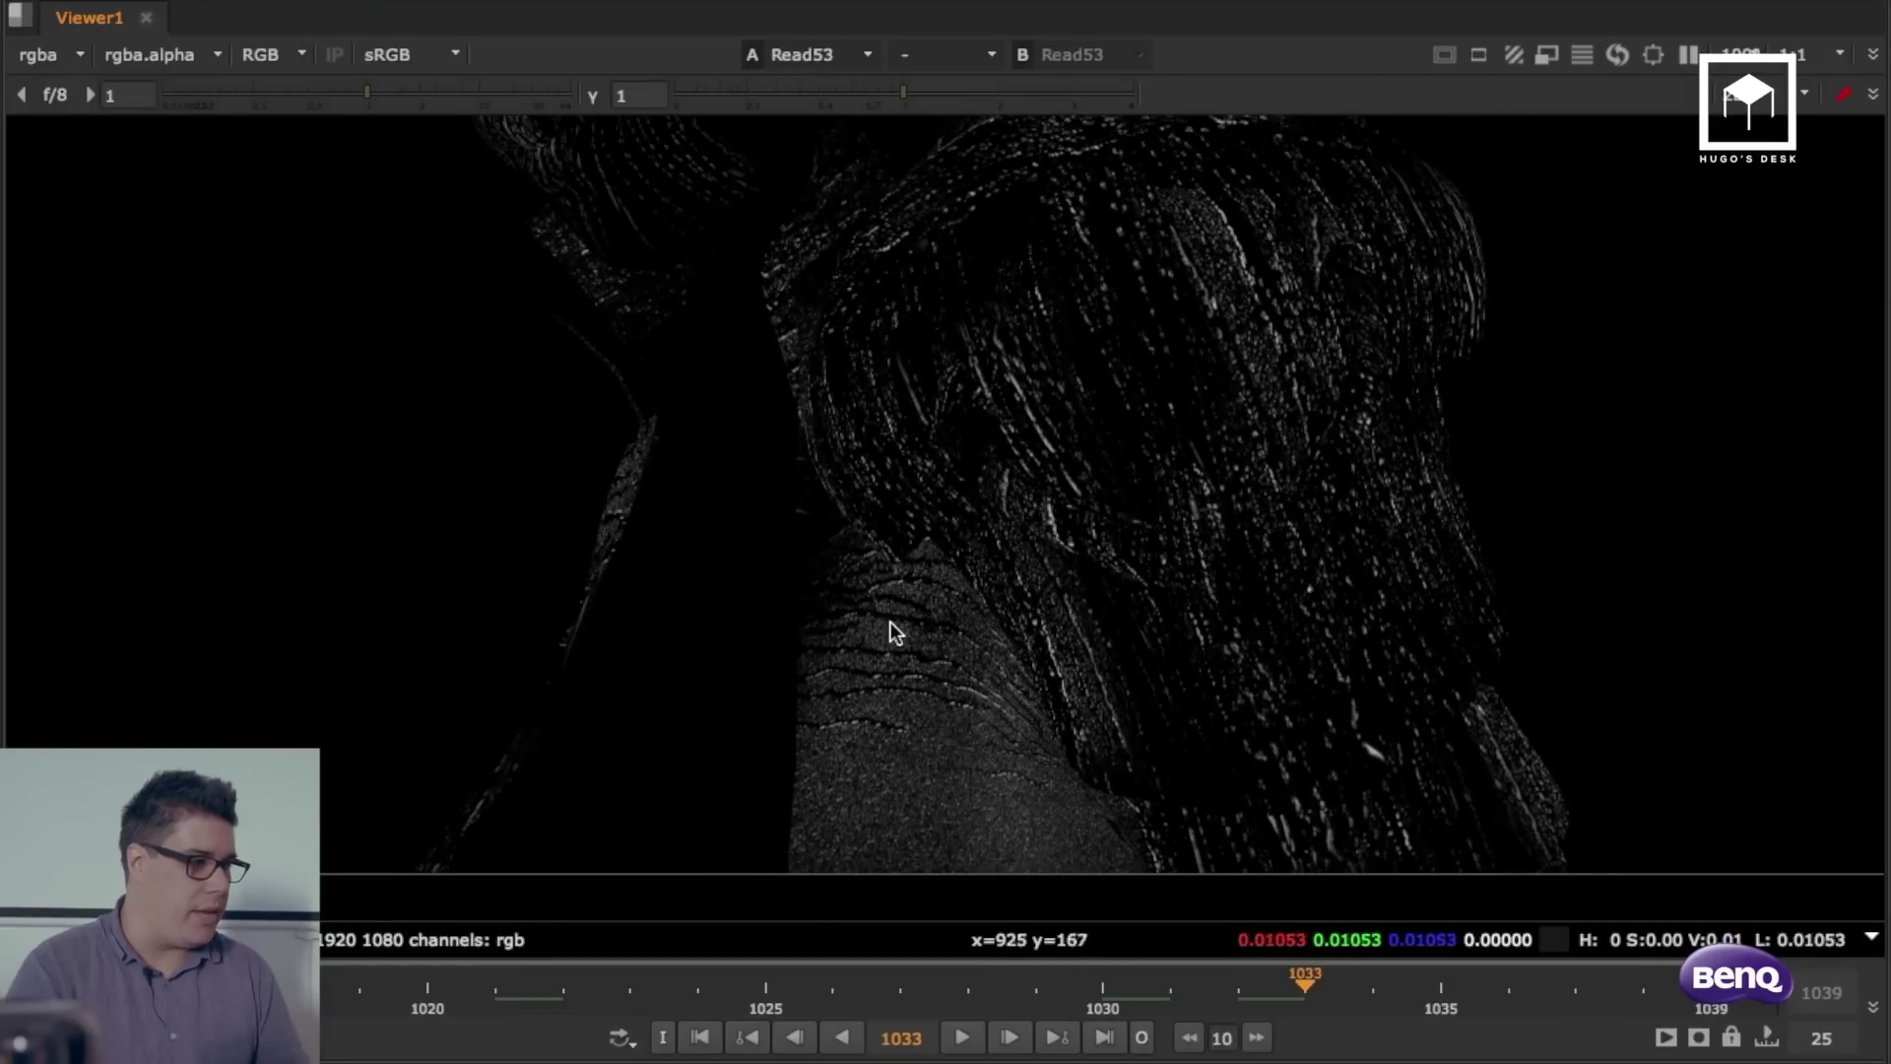
Step: Examine the Read53 raindrops around the character's shoulder and hair, and return the viewer to its normal size
middle_drag(1100, 334, 1051, 552)
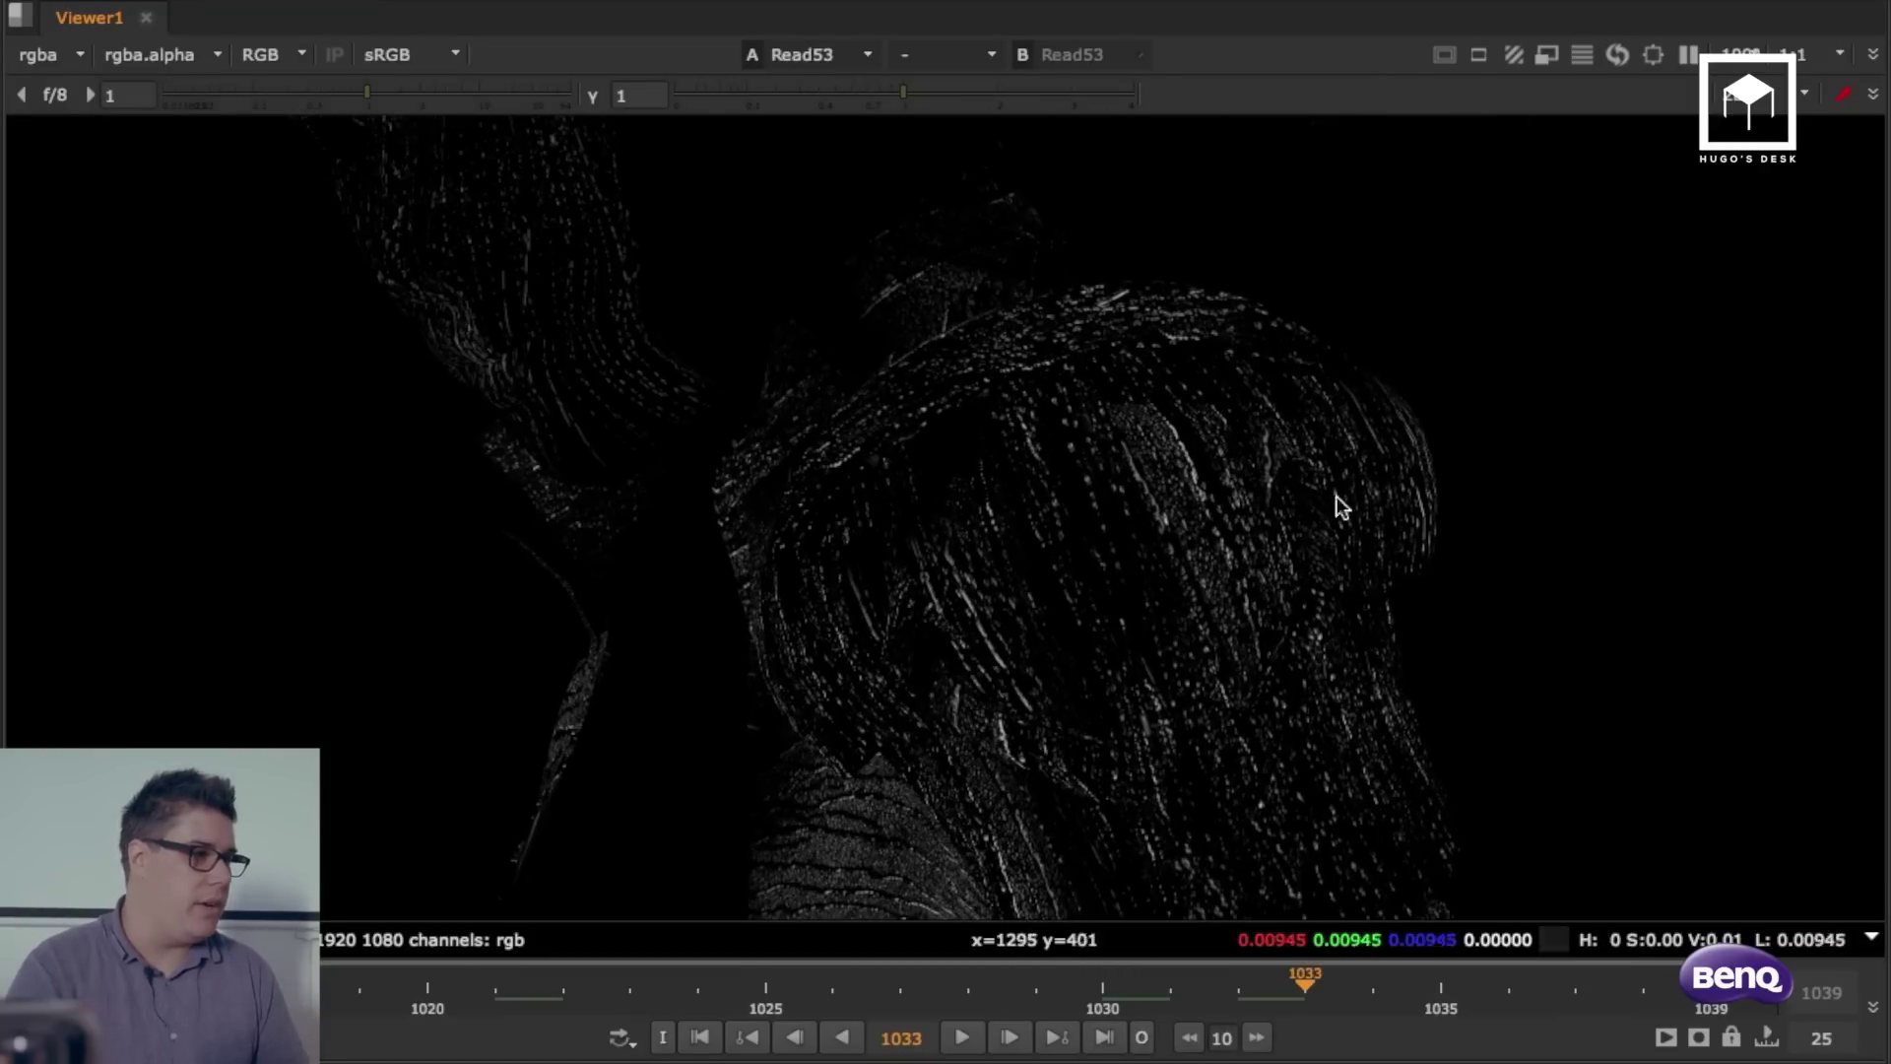
middle_drag(911, 350, 1394, 618)
scroll(1132, 496, down, 1)
middle_drag(1132, 496, 1153, 455)
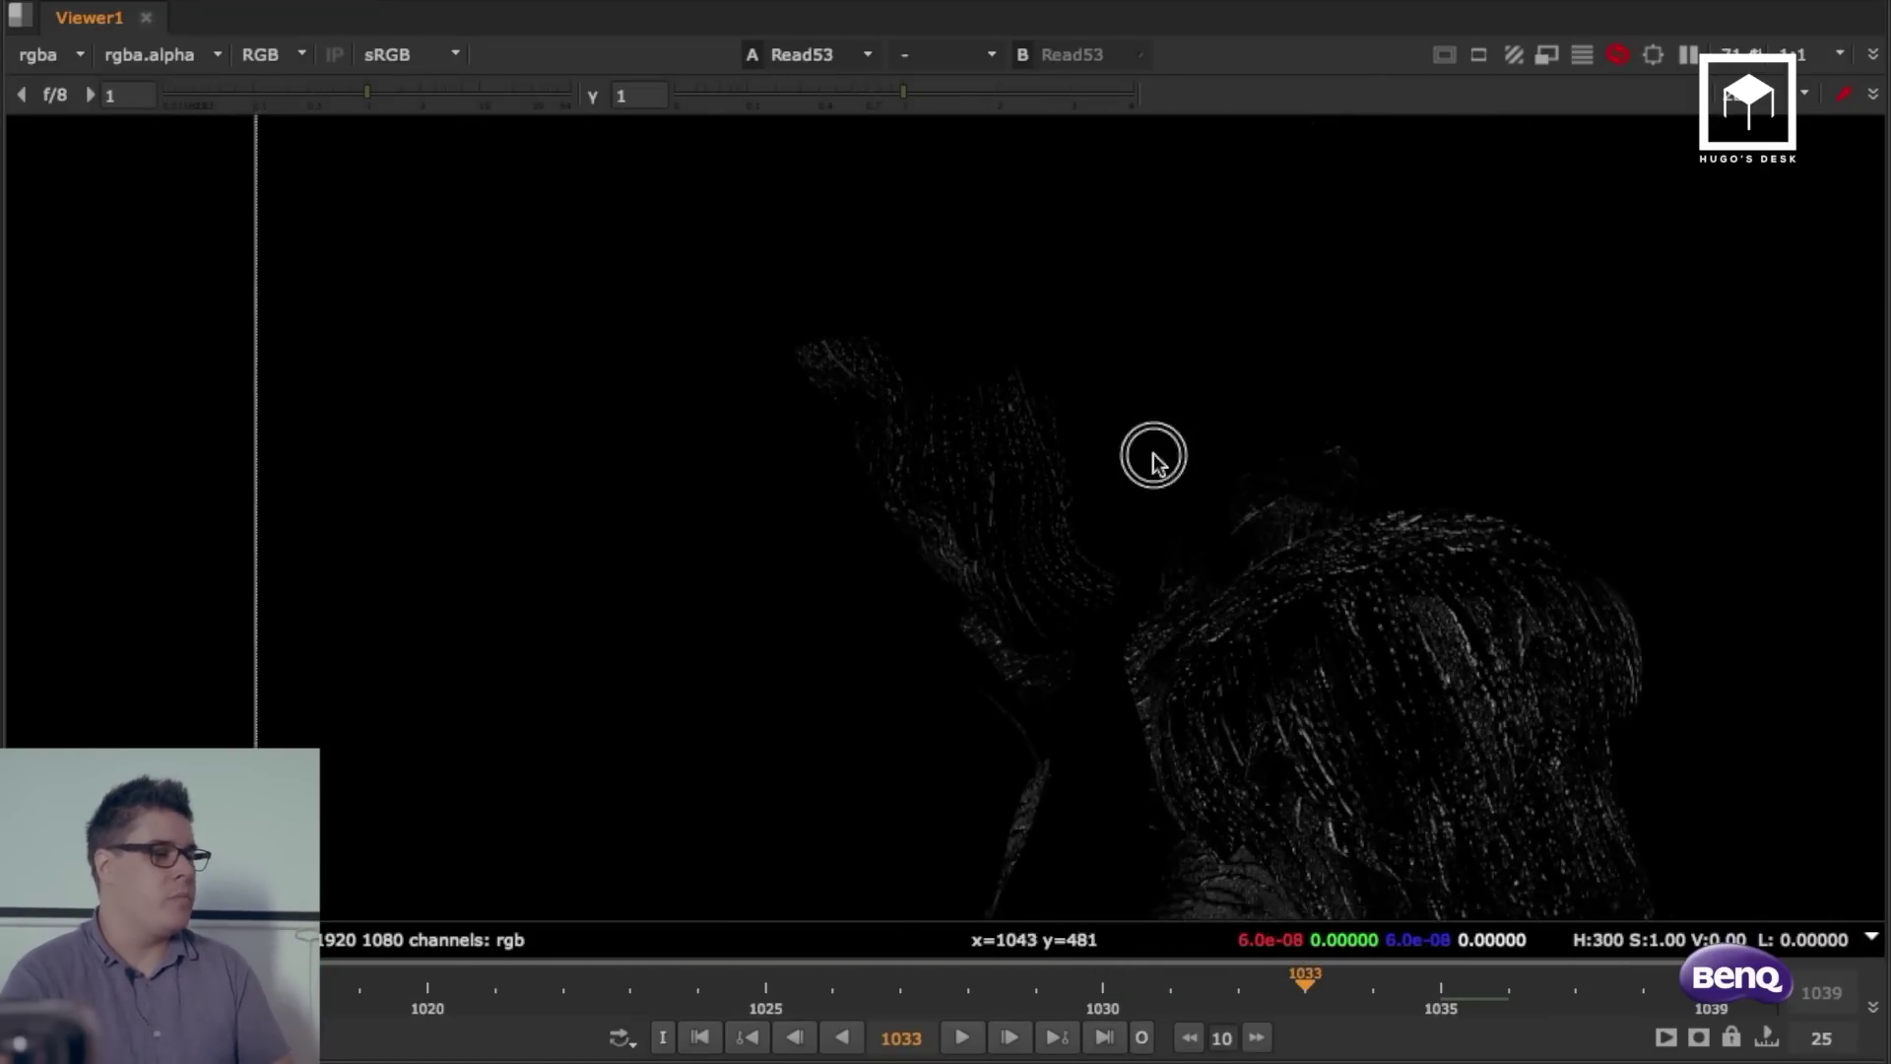
key(space)
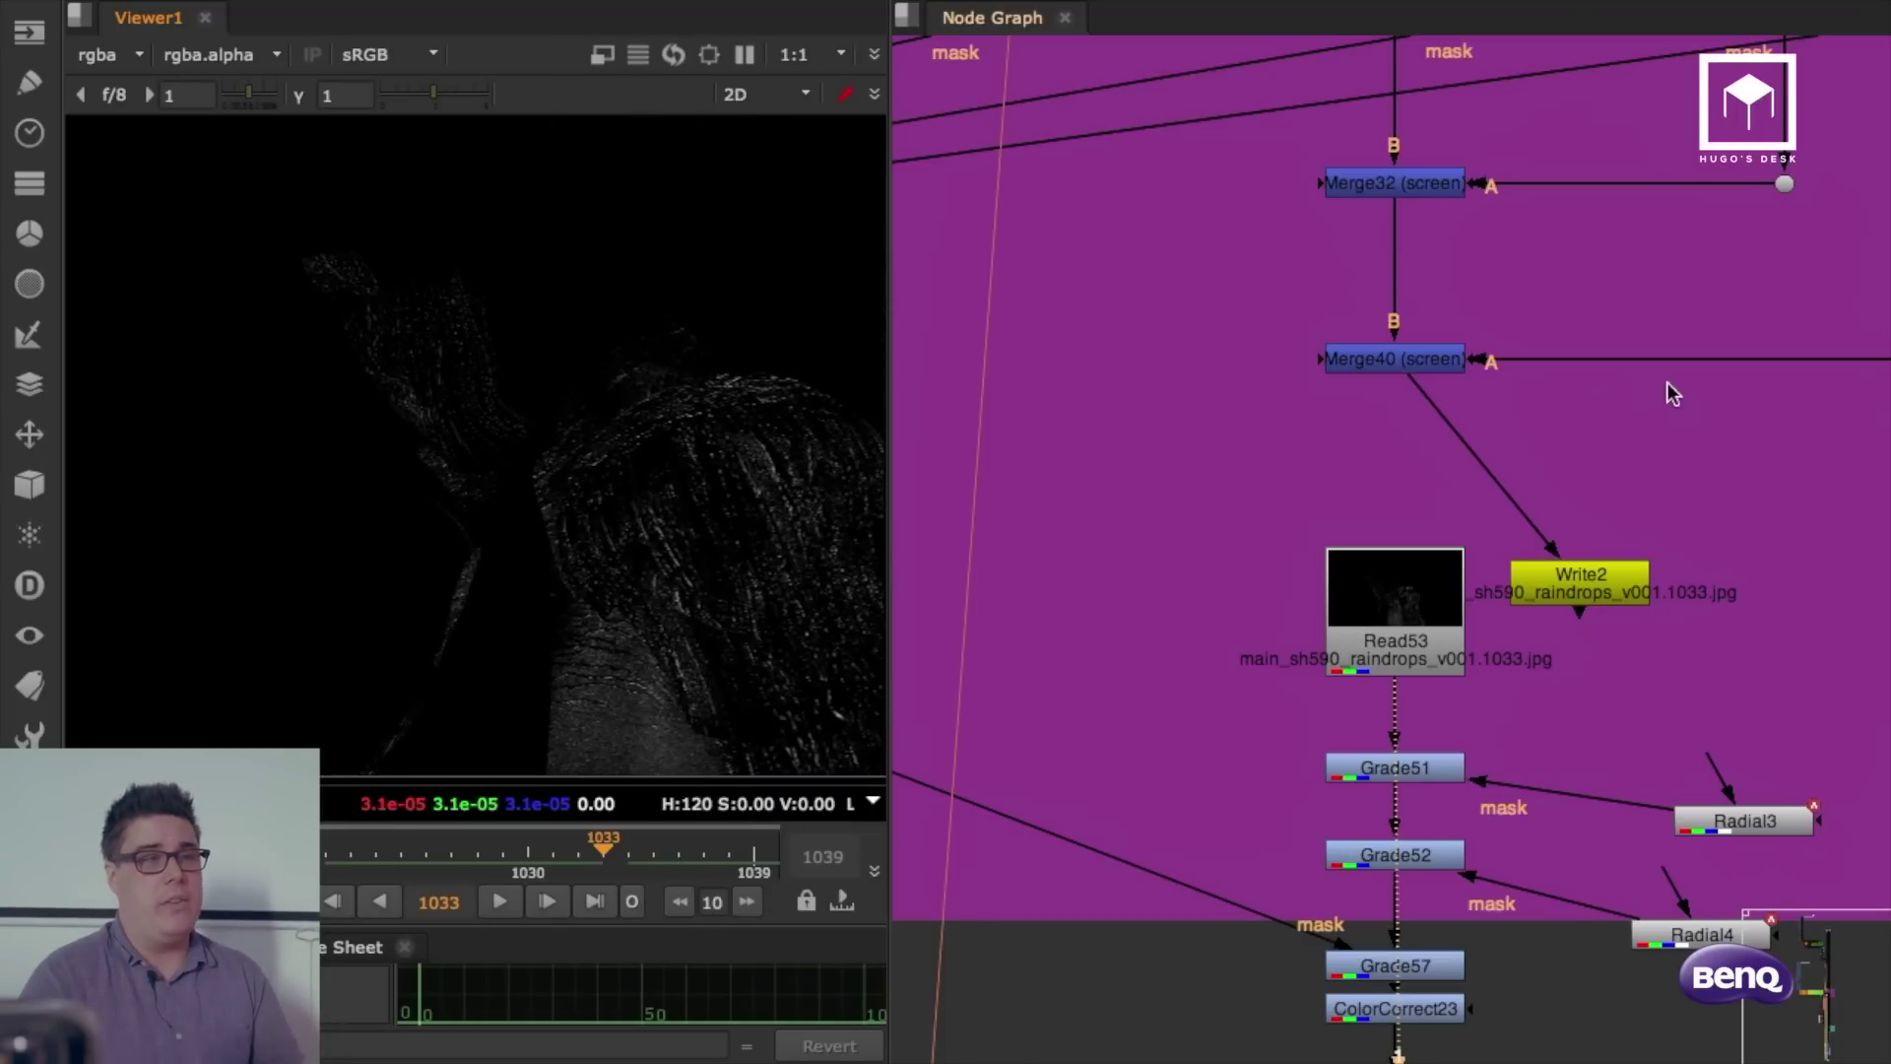
Step: View the ScanlineRender6 output and check its properties, closing them without changes
scroll(1669, 382, up, 15)
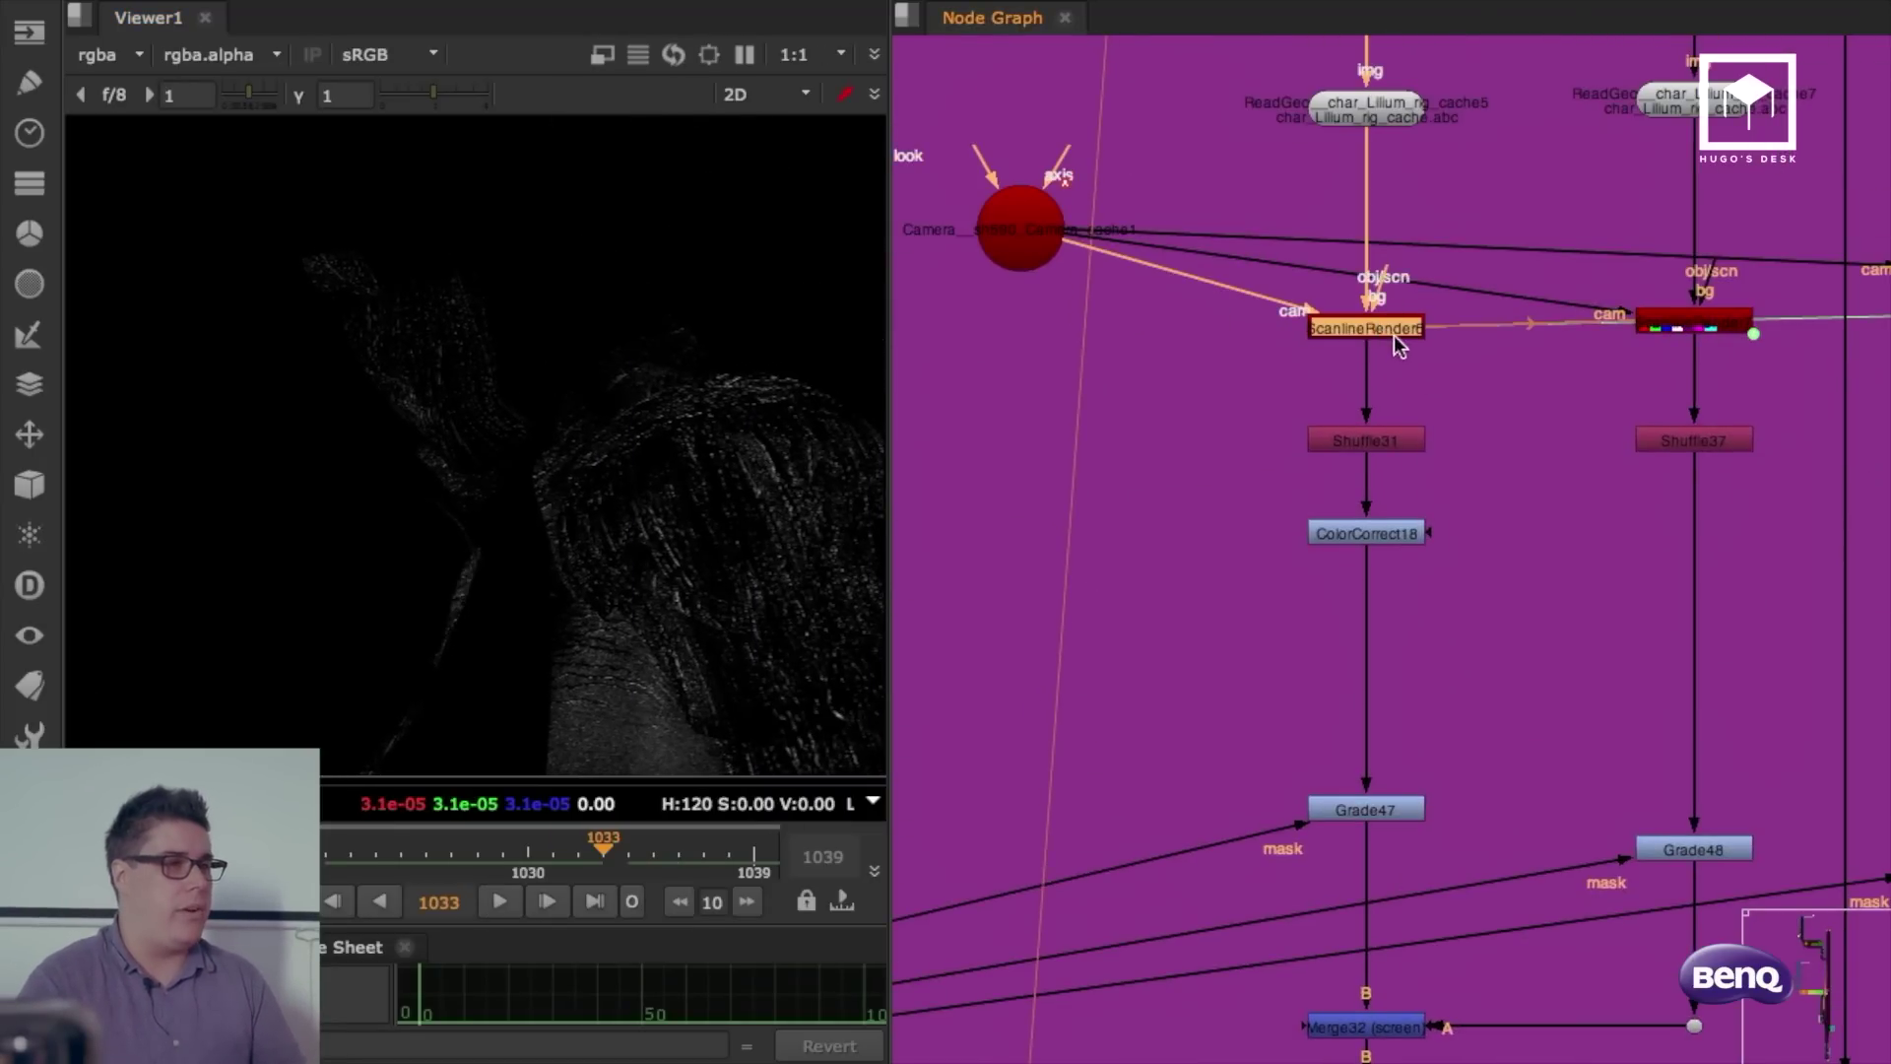
double_click(1364, 329)
key(1)
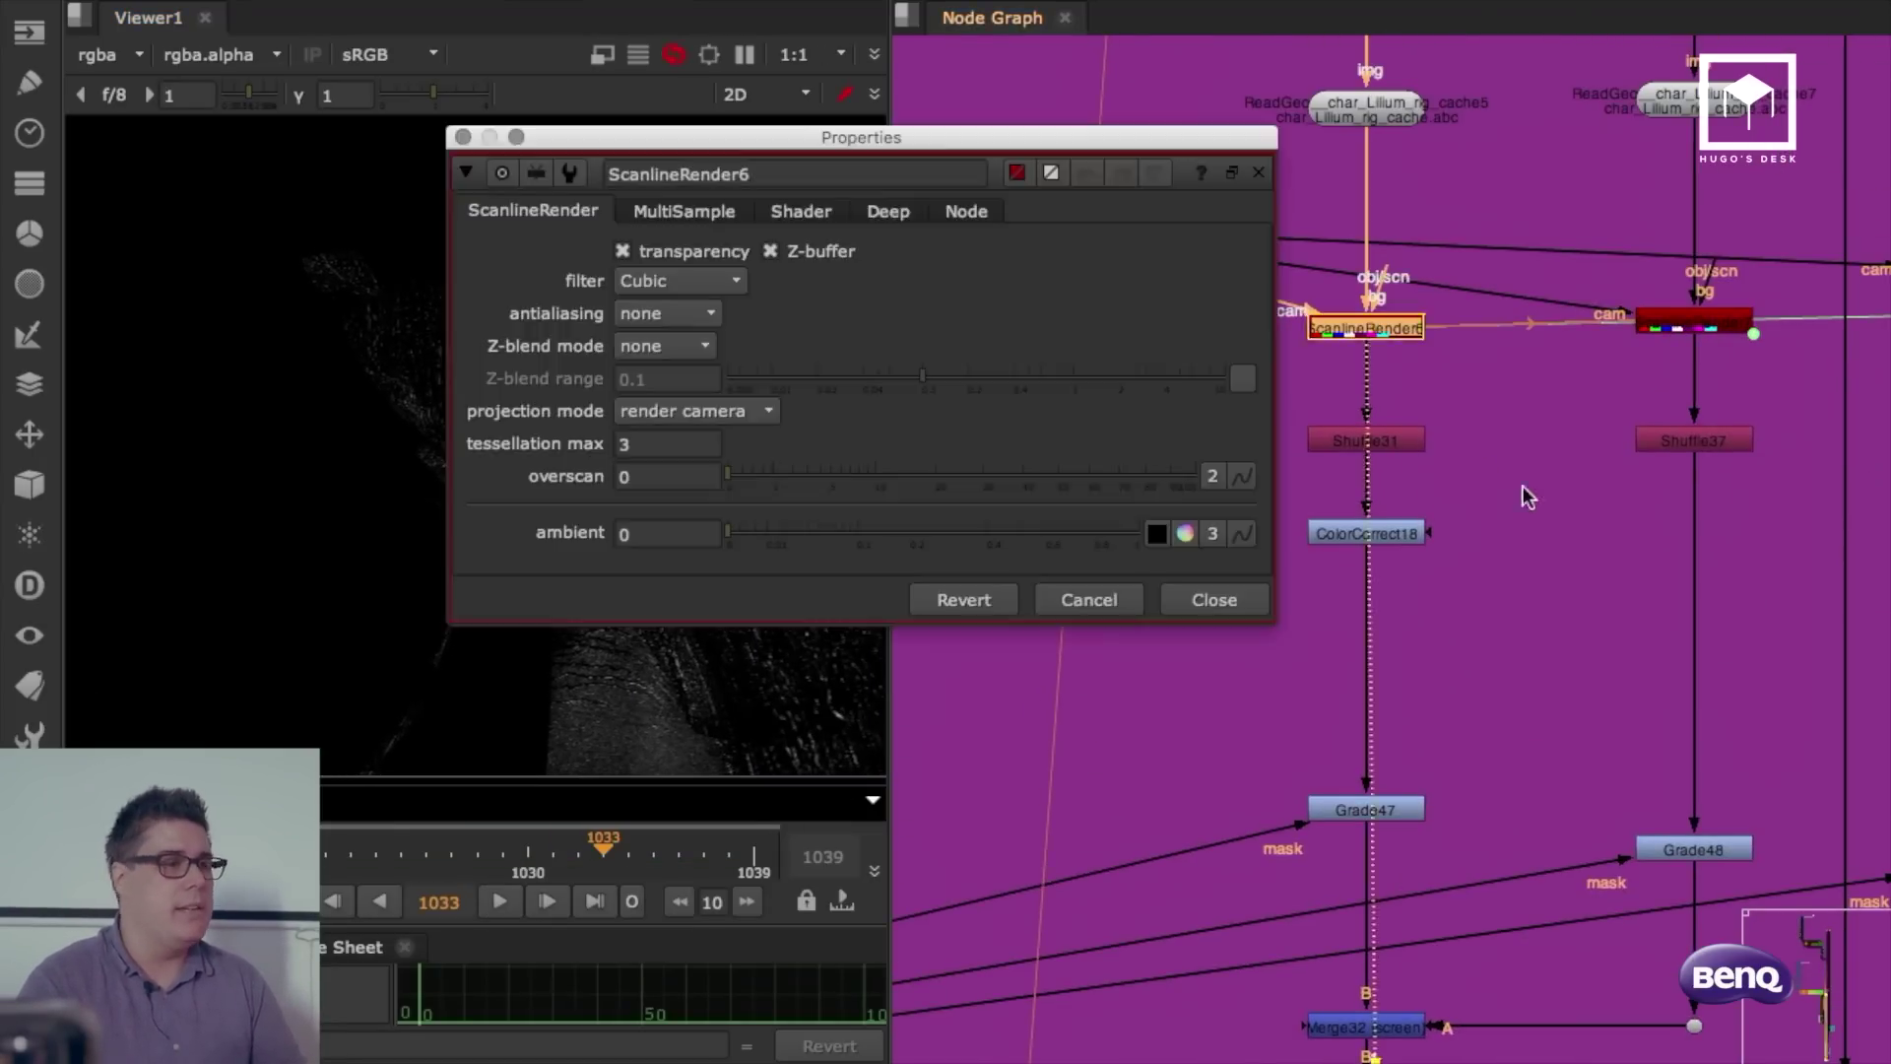
click(1207, 613)
scroll(1582, 485, down, 5)
drag(1552, 542, 1195, 673)
scroll(1308, 642, down, 10)
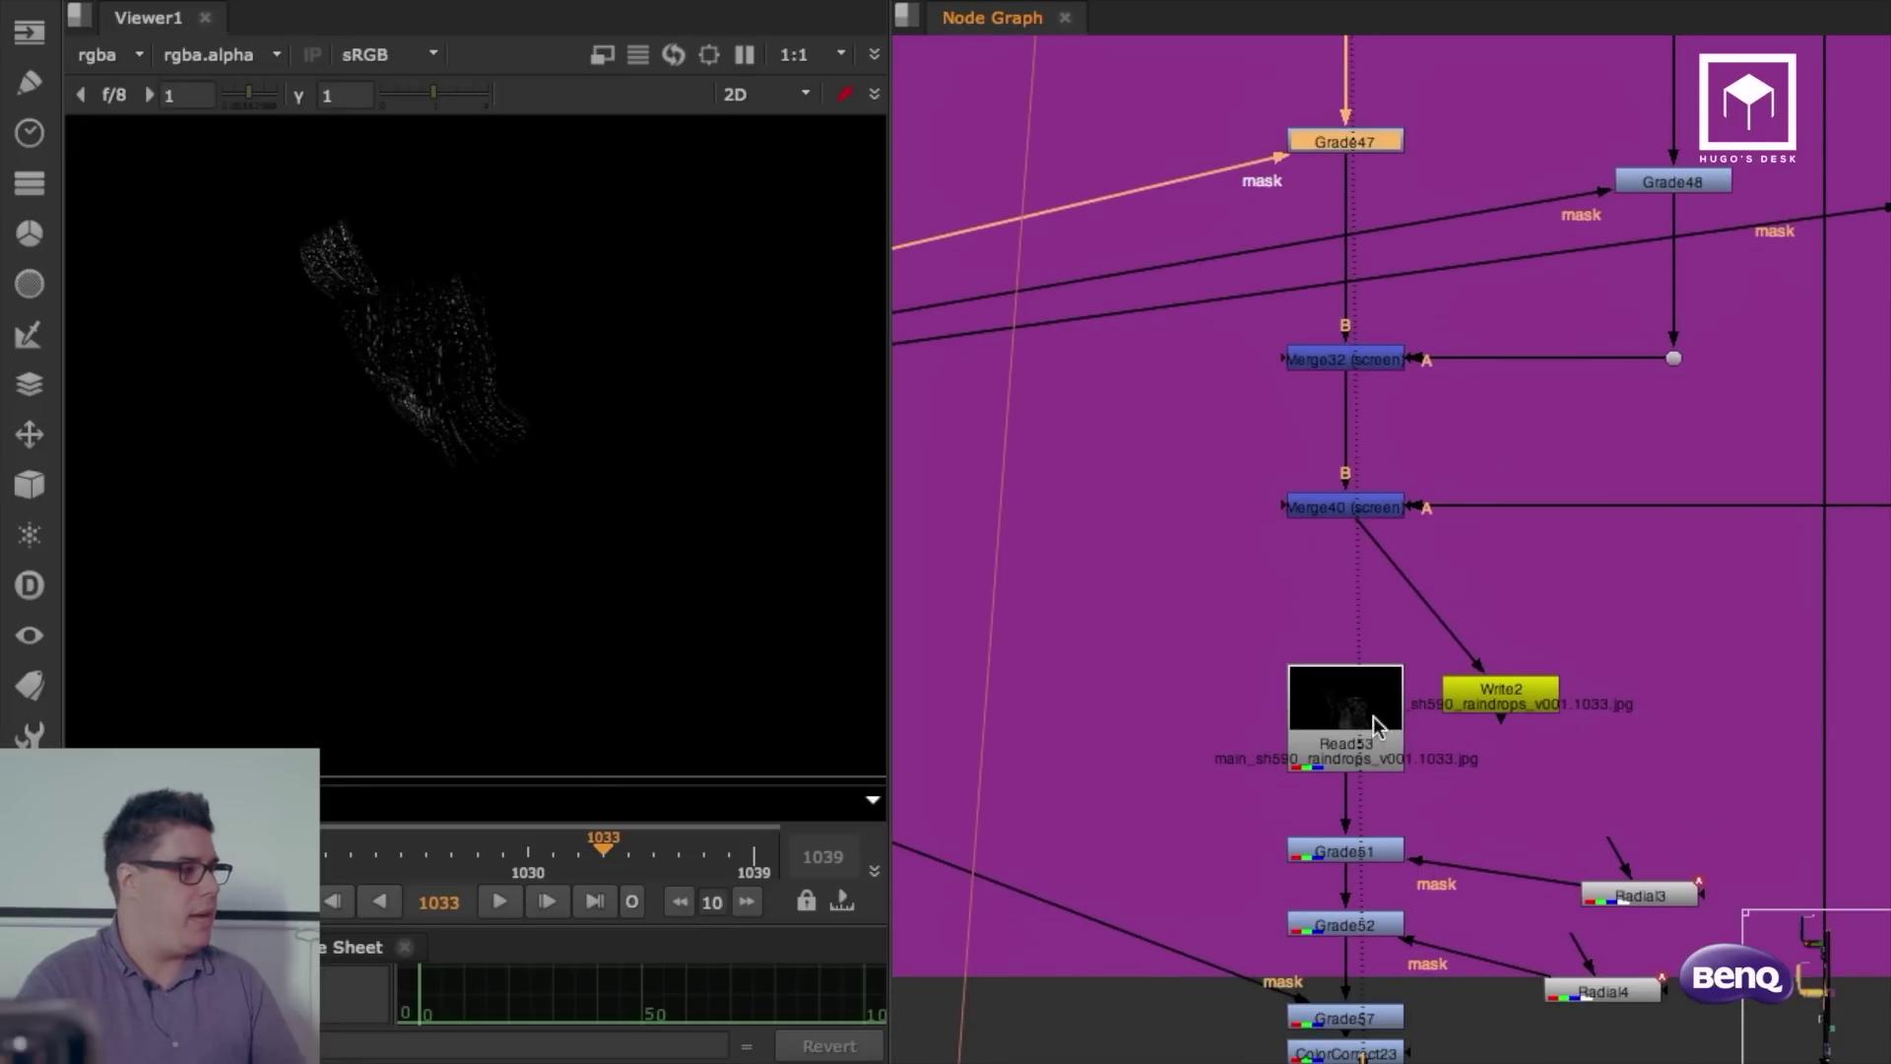
Step: View the Read53 raindrops and the Grade51 output below them, and inspect the Radial3 node that masks the grade
click(1373, 717)
key(1)
scroll(1487, 329, down, 5)
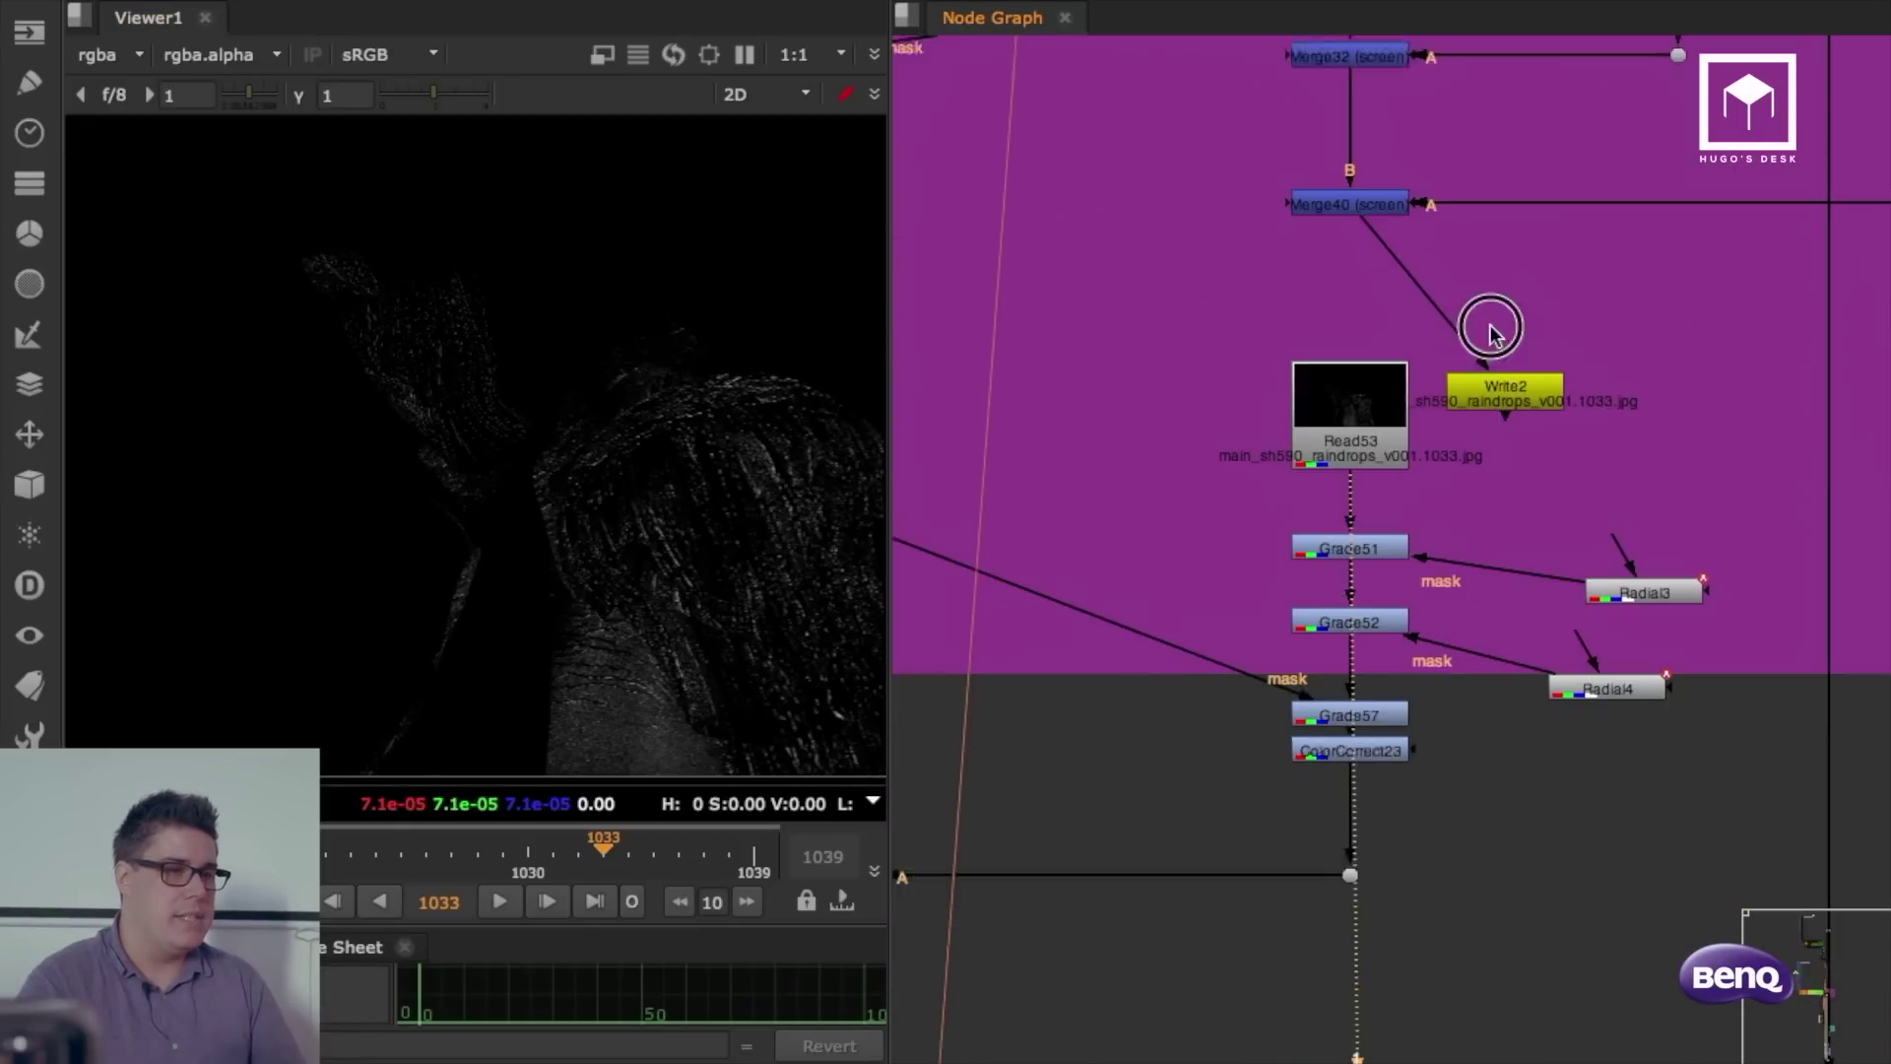
click(1387, 509)
key(1)
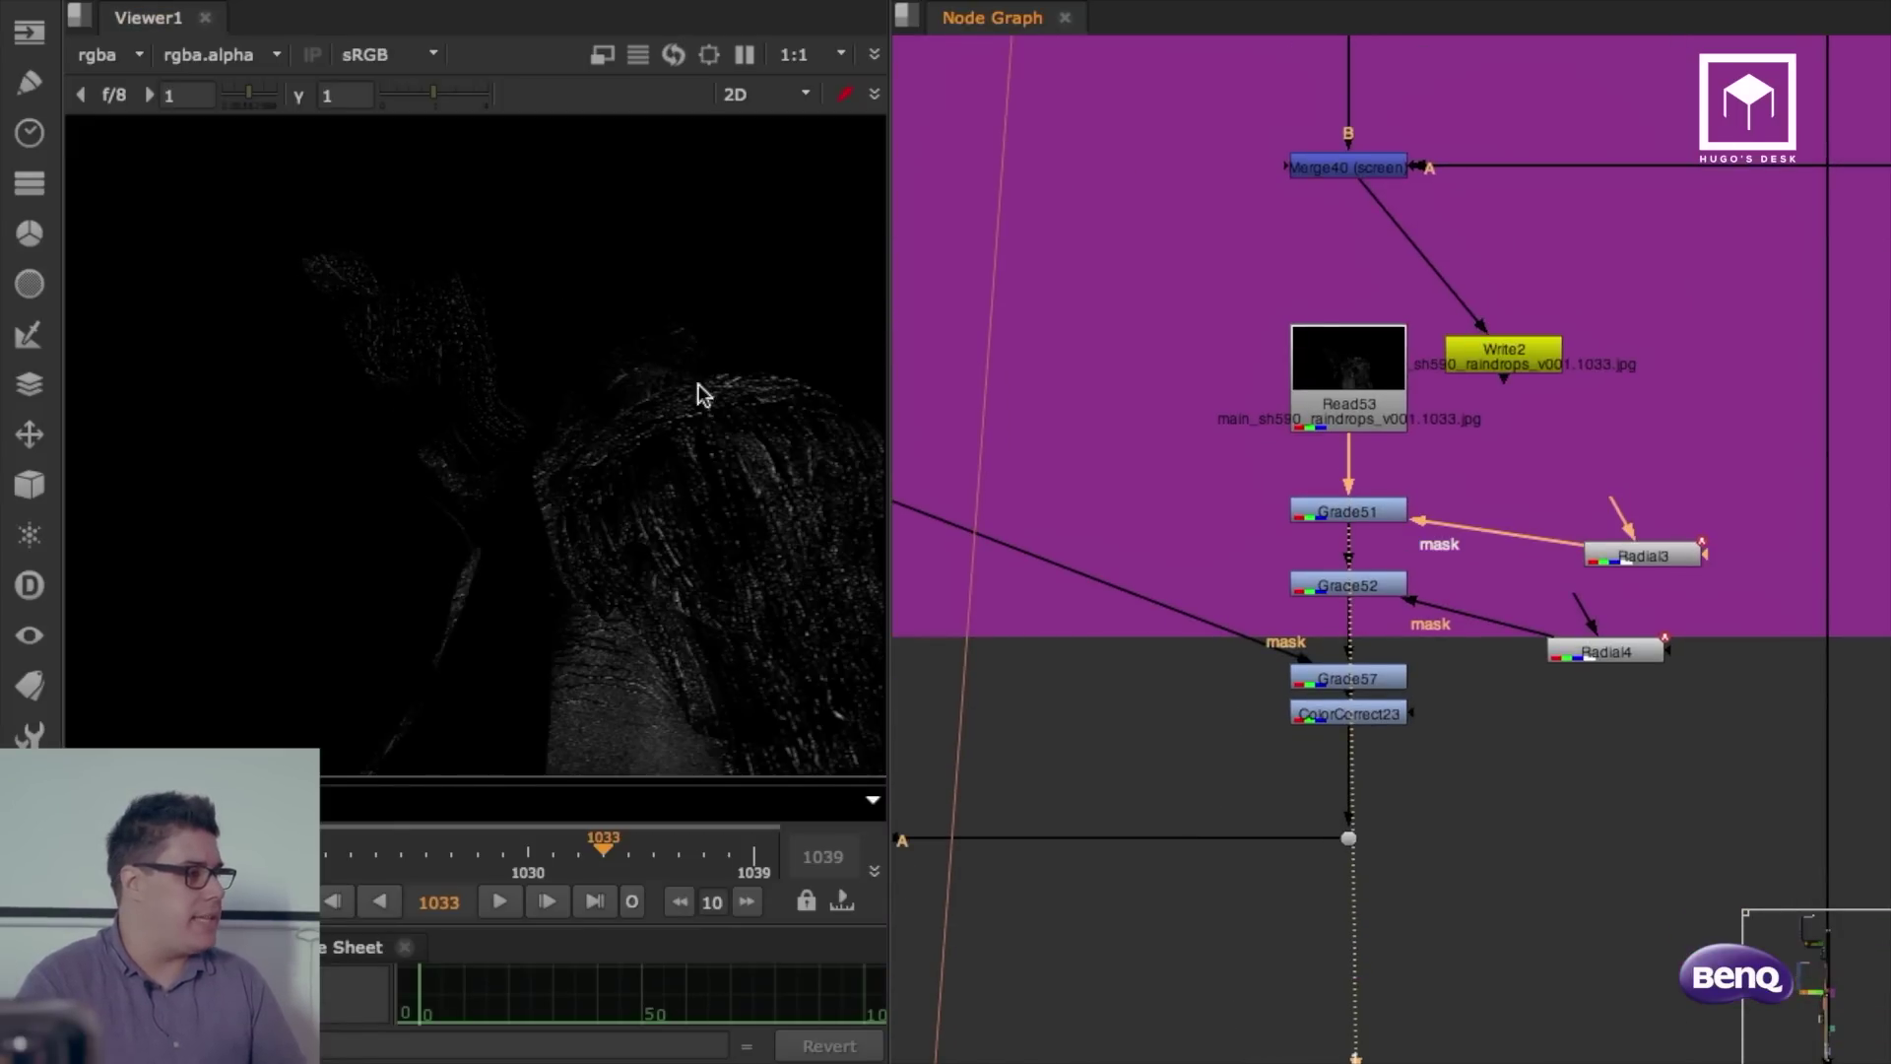
ctrl+shift+drag(473, 371, 373, 455)
double_click(1642, 556)
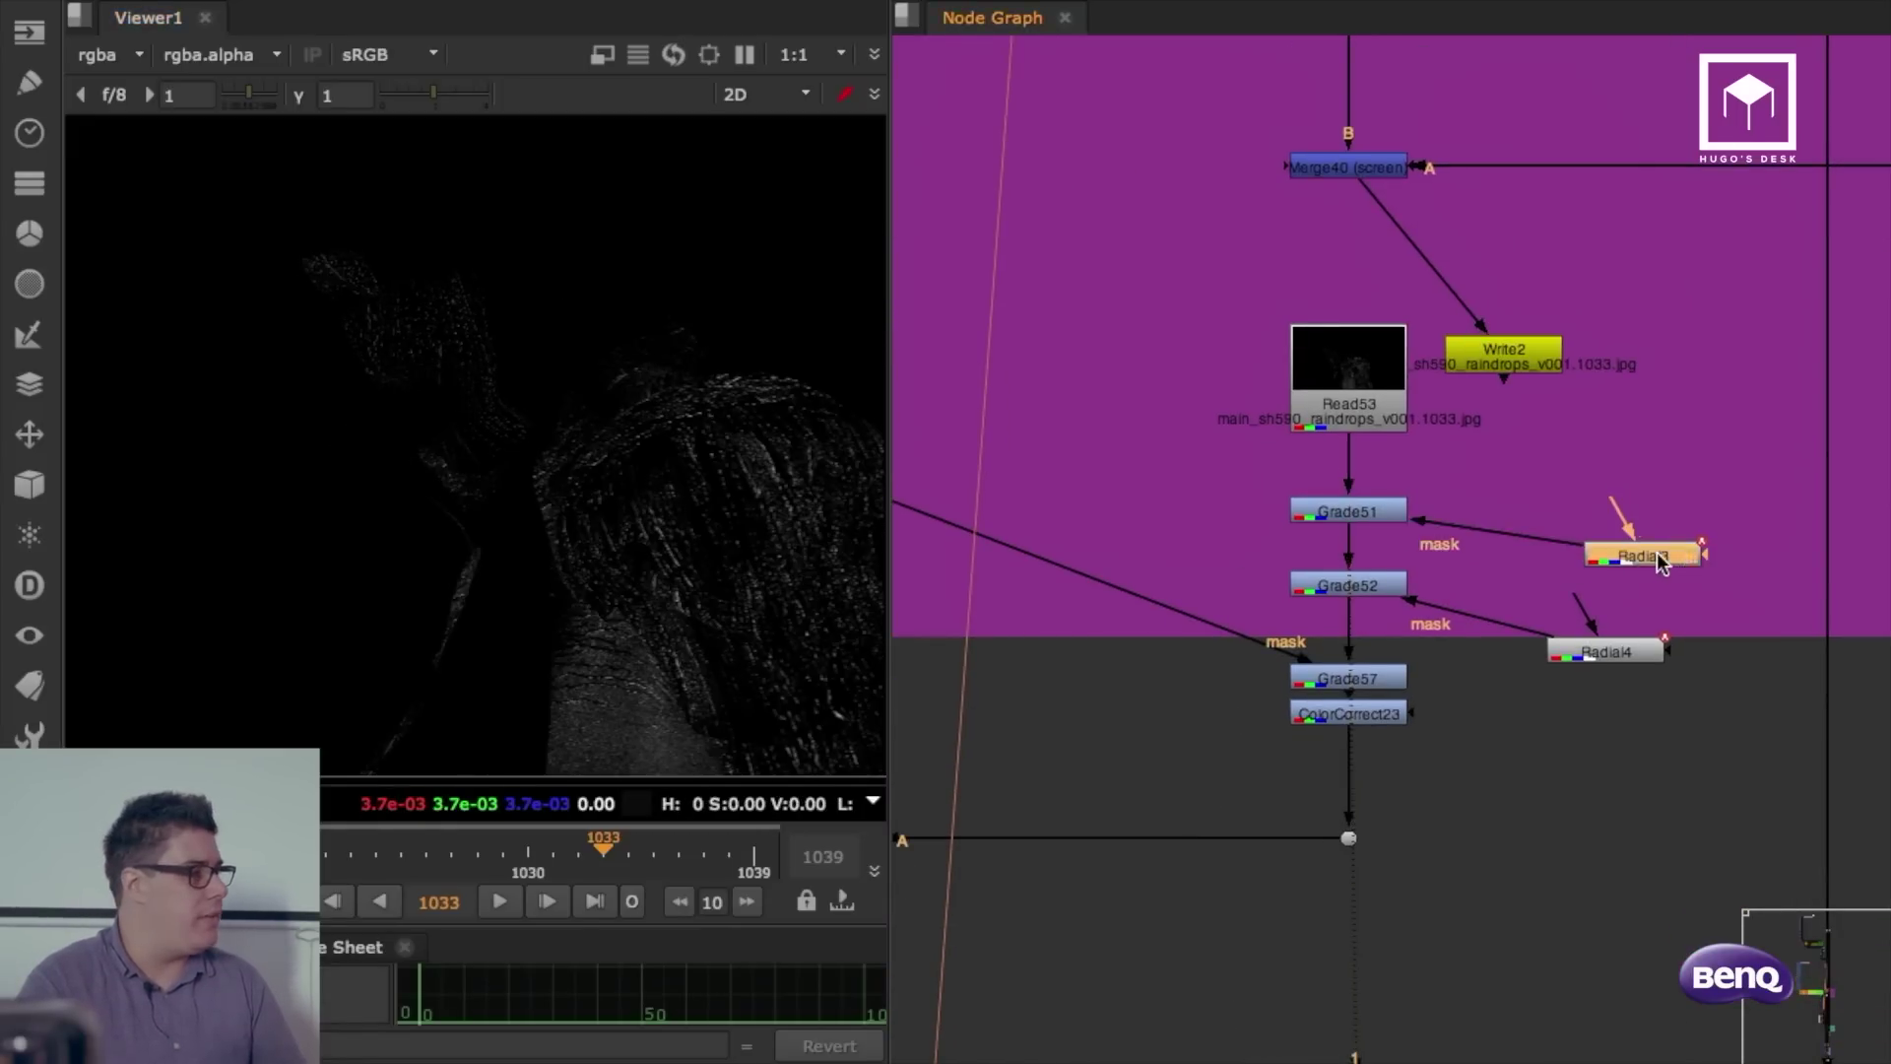
click(1480, 777)
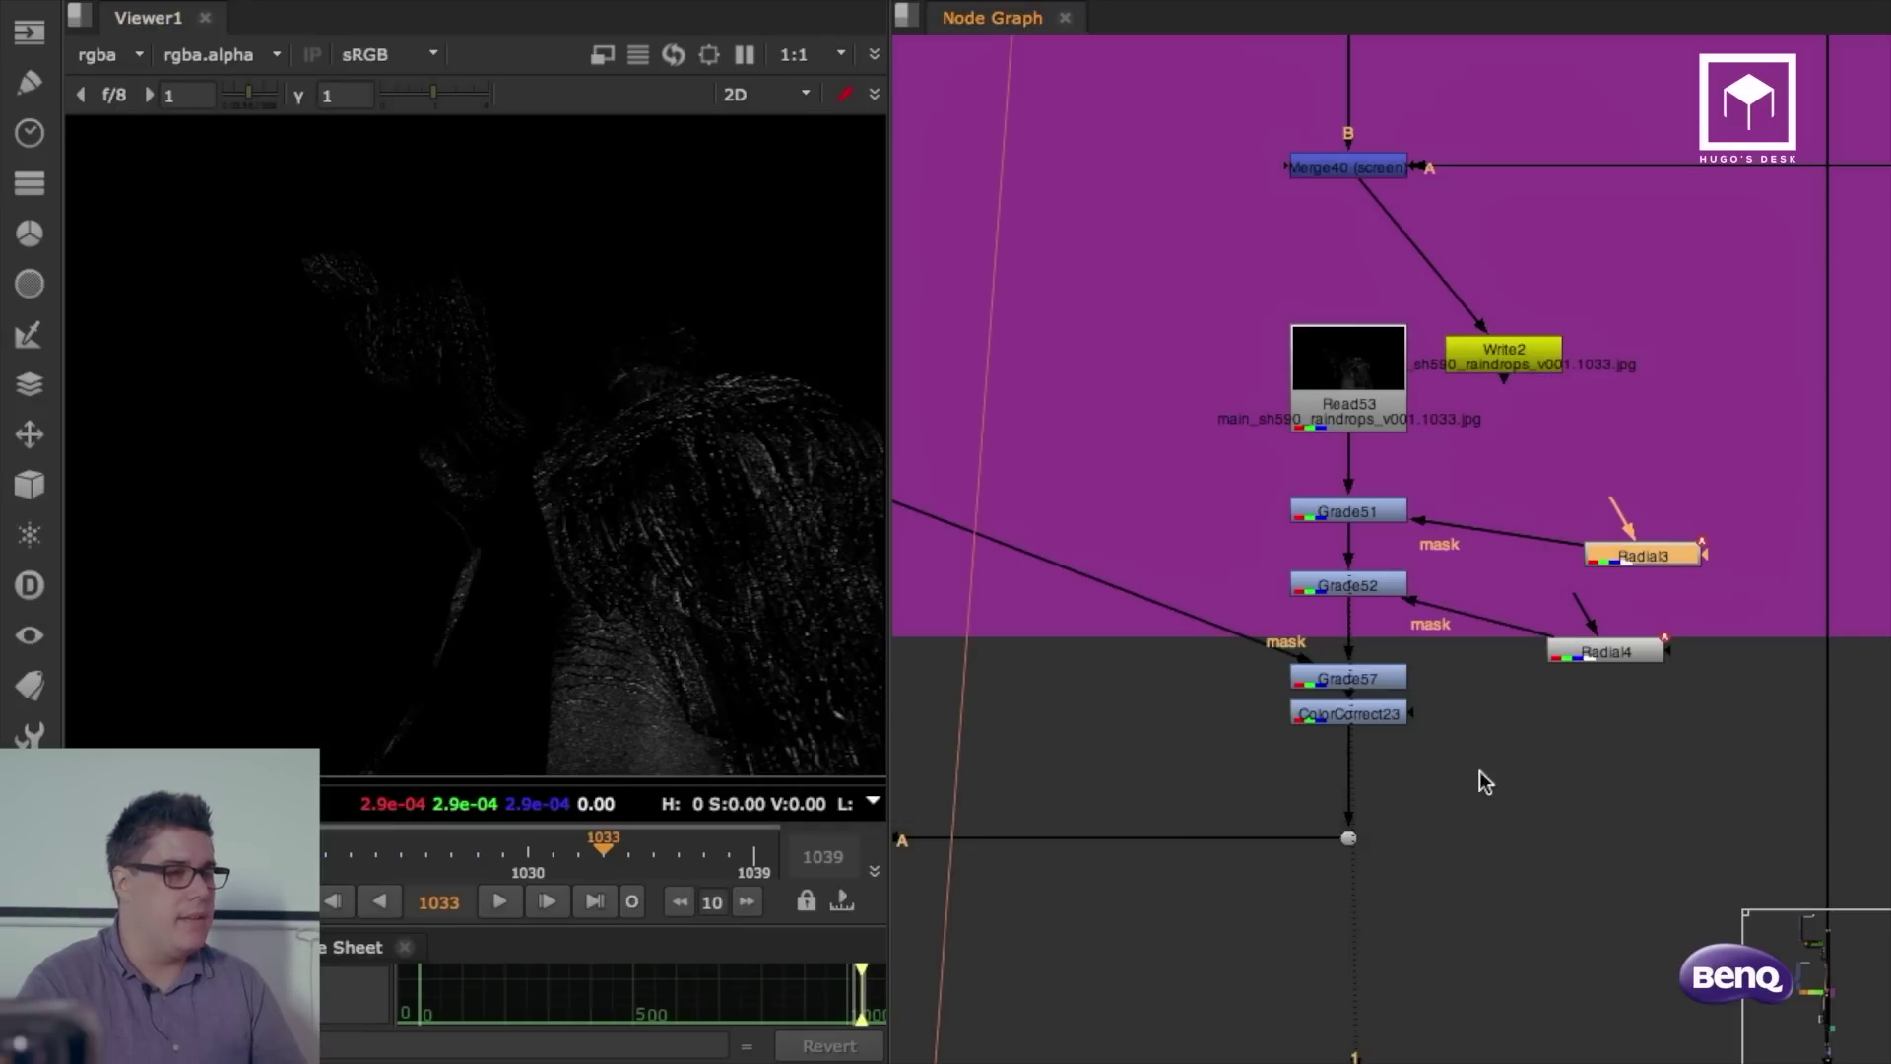
Step: View the Grade57 output and trace its mask input back to Merge11 (plus), viewing that merge
click(1360, 678)
key(1)
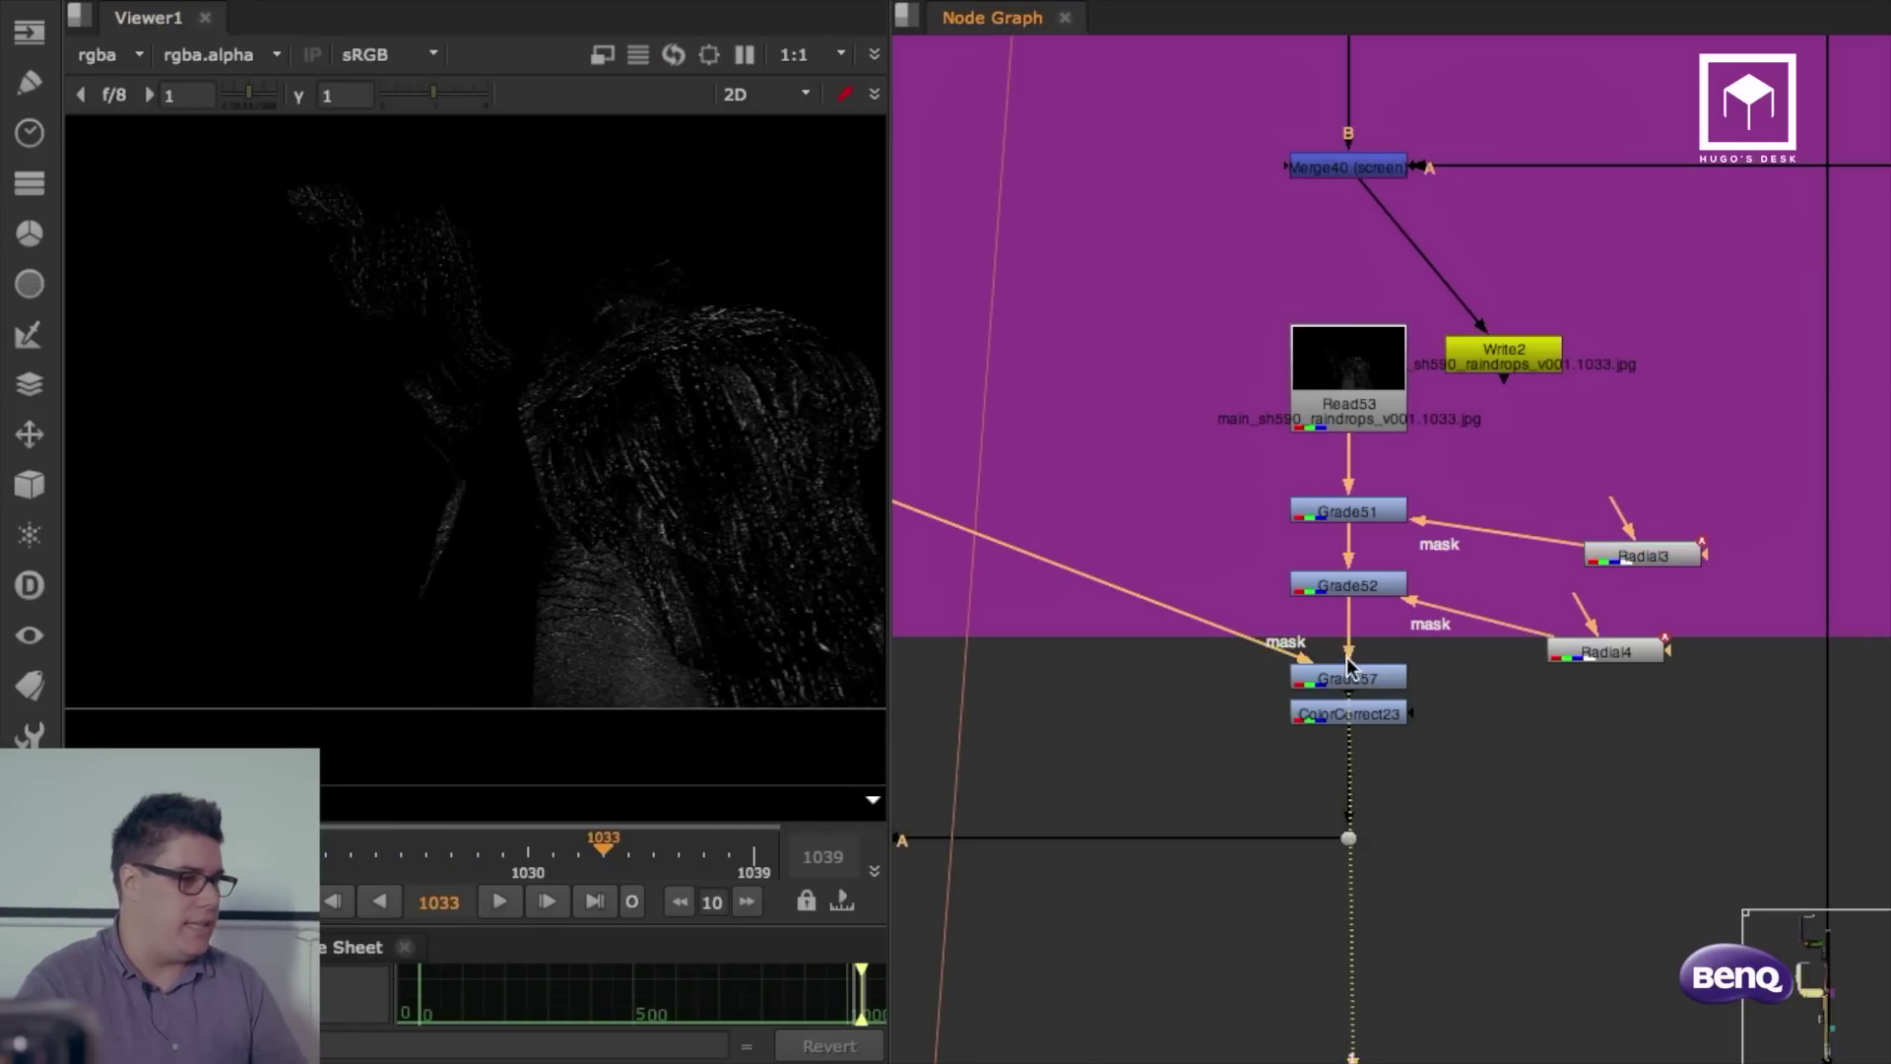
middle_drag(1128, 536, 1497, 596)
middle_drag(1249, 456, 1890, 689)
click(1056, 479)
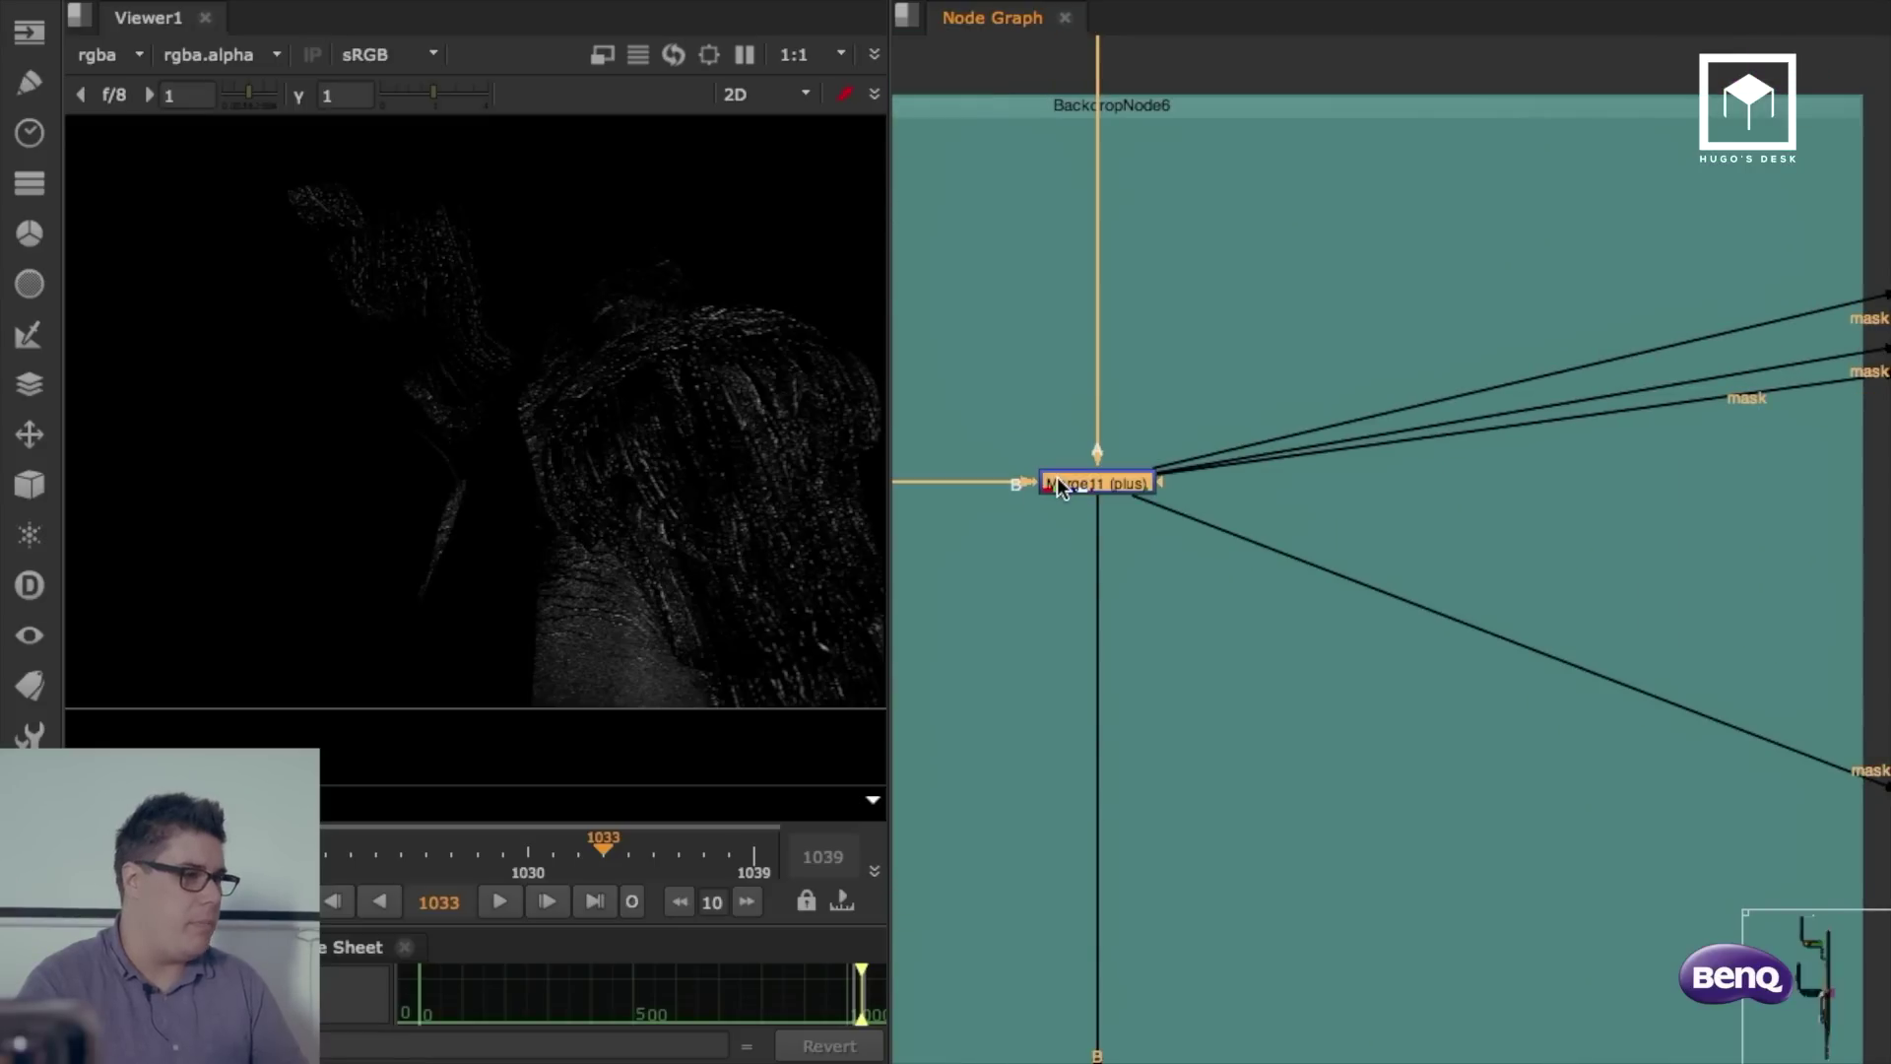
key(1)
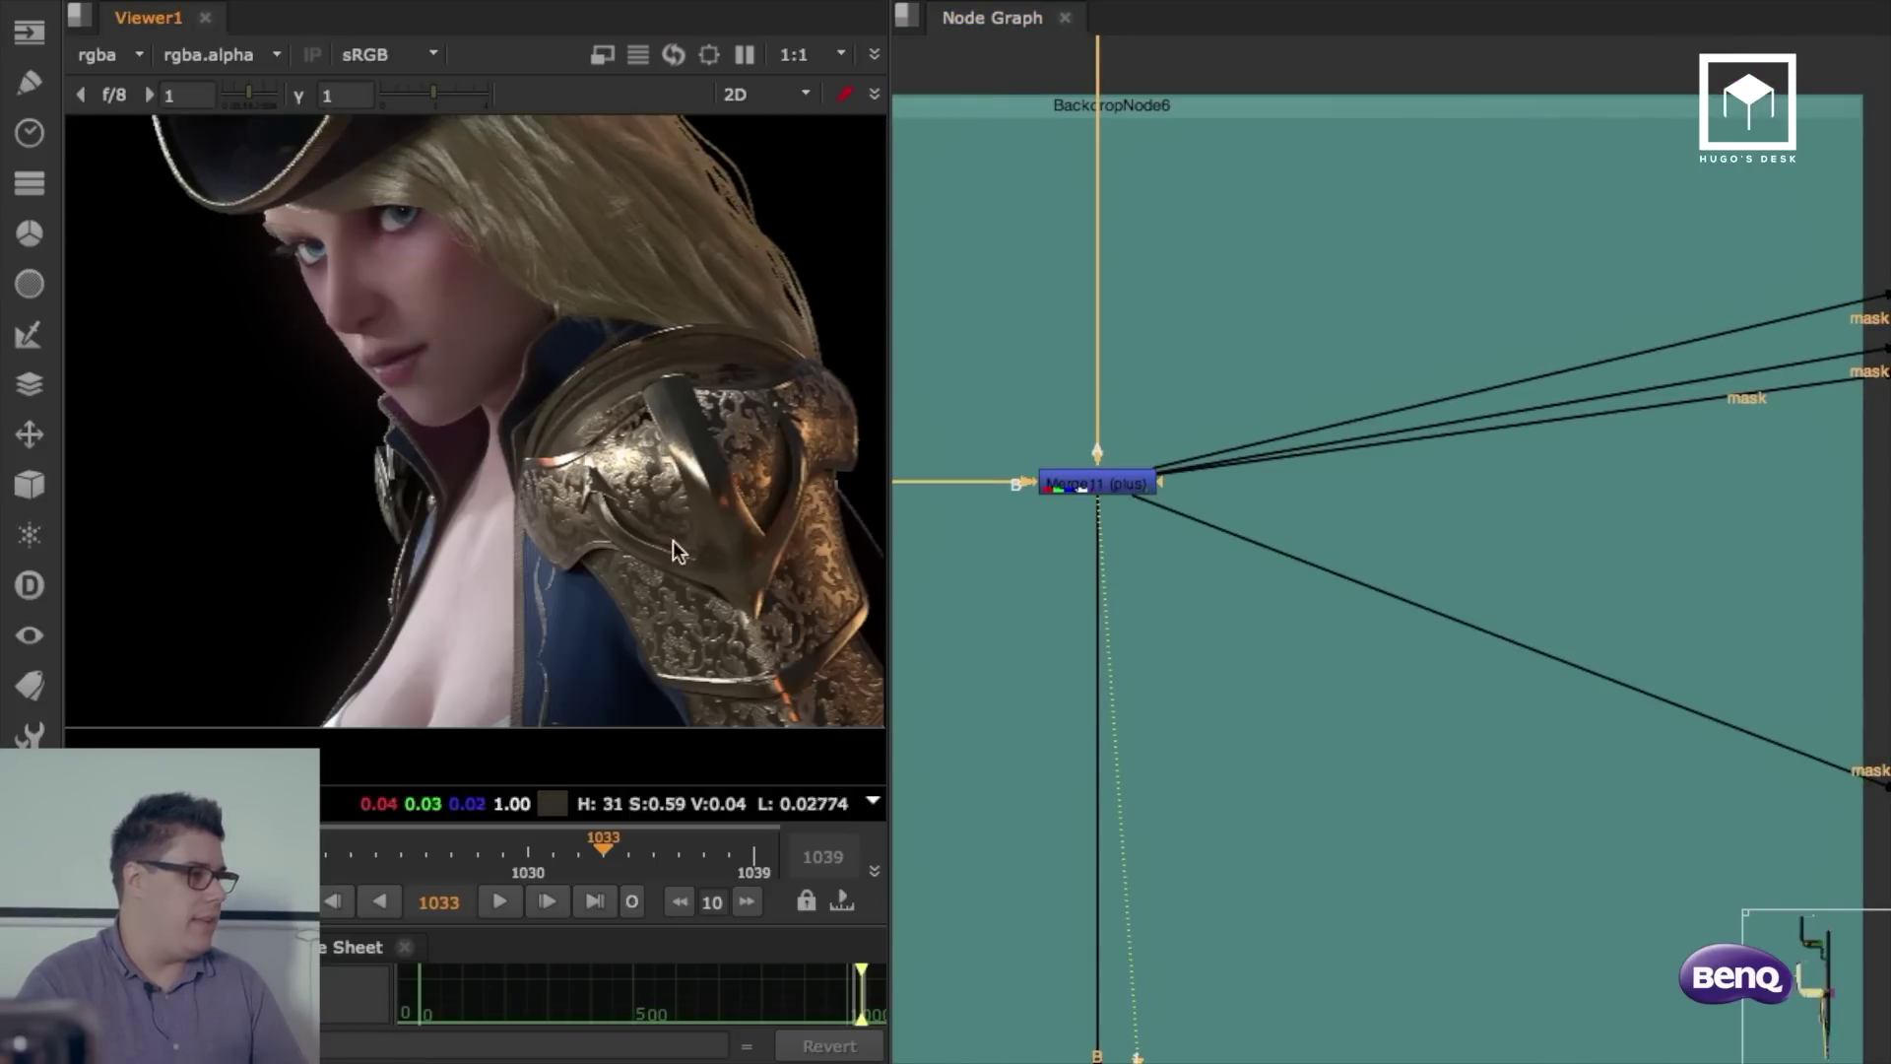
Step: Check the effect of Grade57 on the raindrops, move ColorCorrect23 slightly below it and view the corrected output
scroll(1458, 483, right, 15)
click(1568, 524)
key(1)
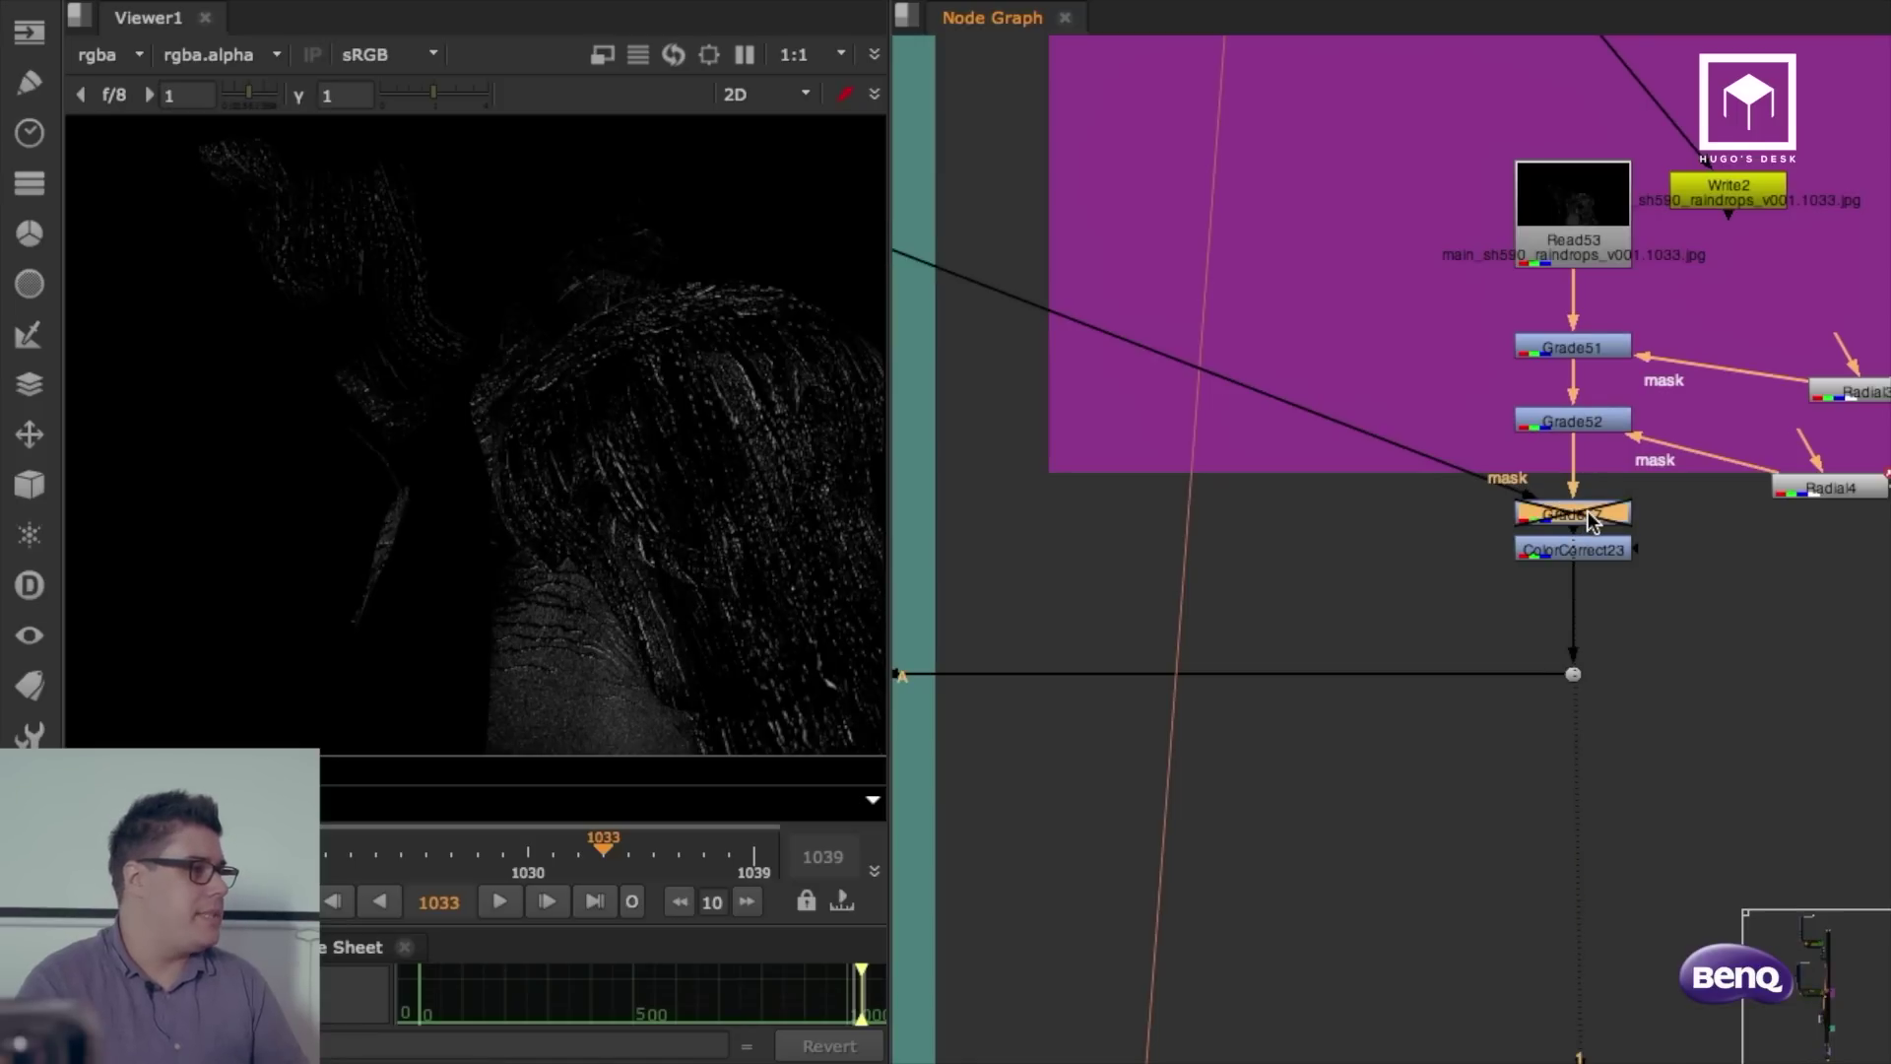
drag(1597, 546, 1592, 571)
key(1)
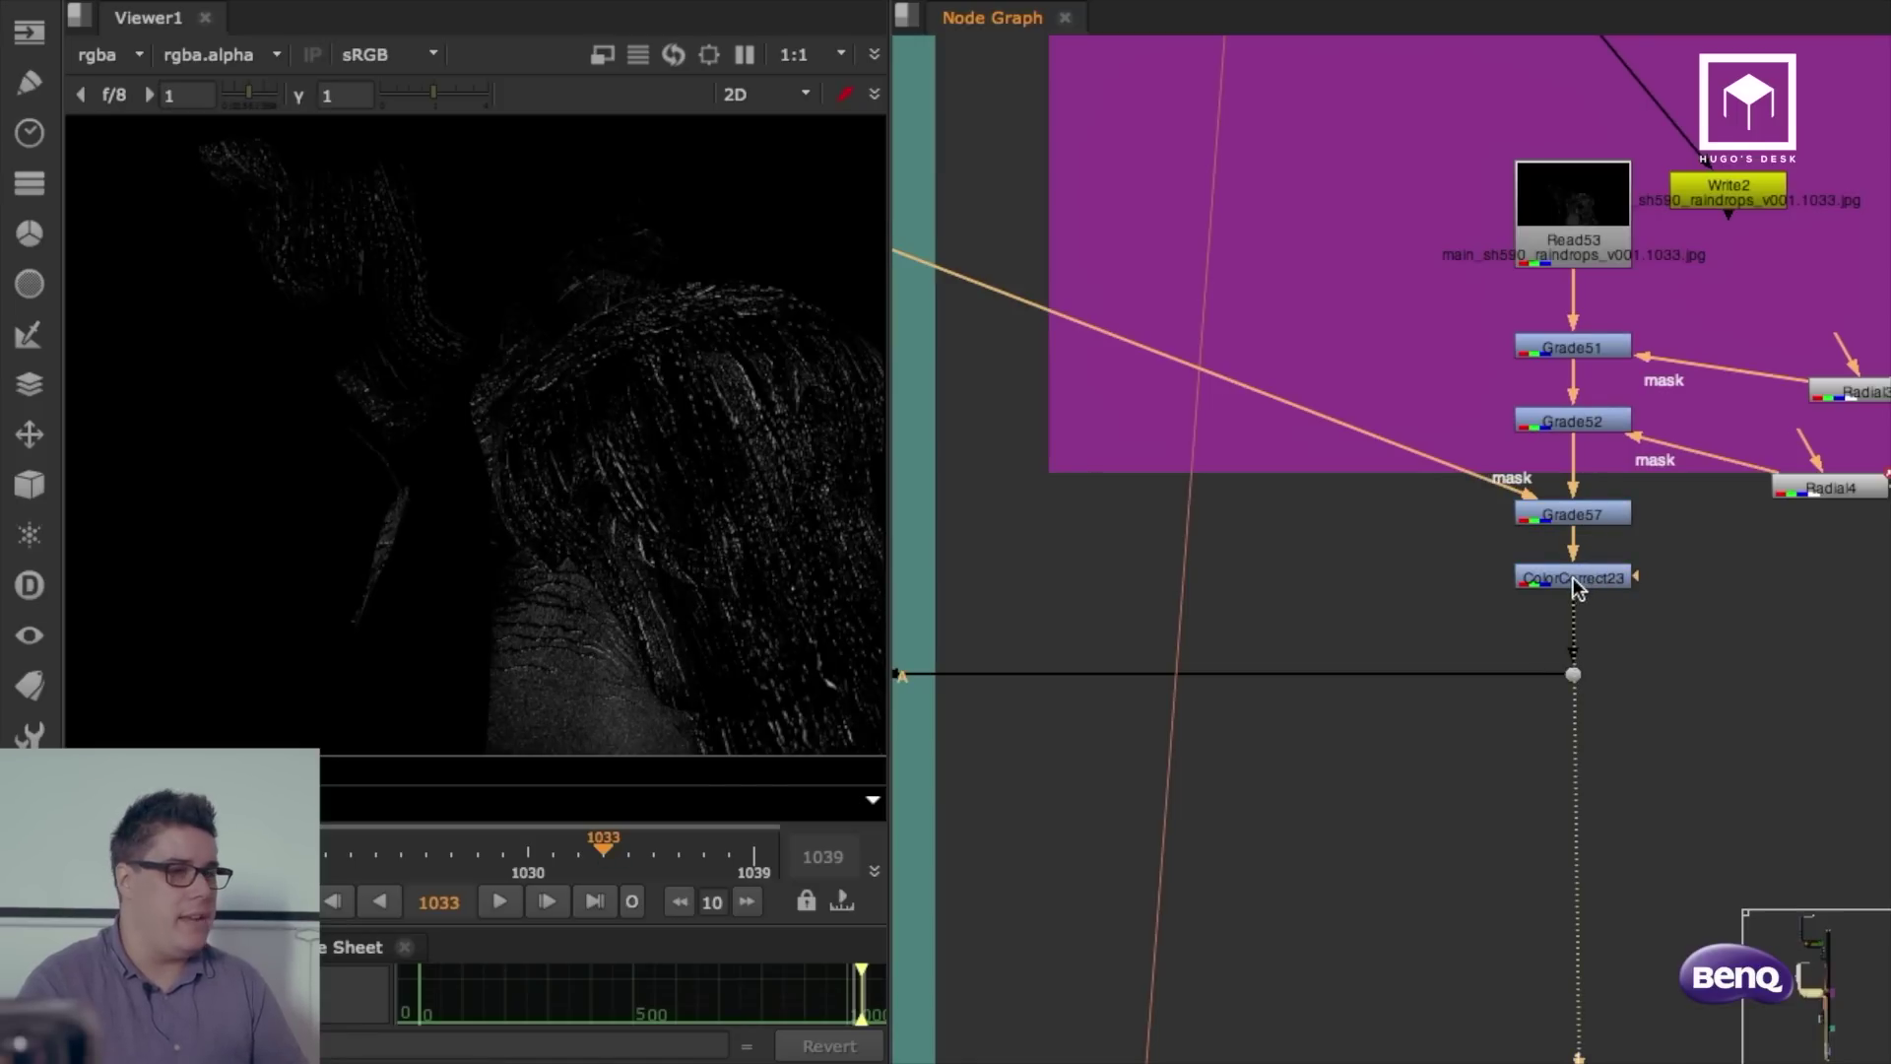
click(1570, 579)
Step: View Merge29 (screen), where the raindrops join the character, and examine them on the face and shoulder armor
middle_drag(1413, 587, 1843, 568)
middle_drag(1284, 585, 1890, 561)
drag(1418, 567, 1076, 693)
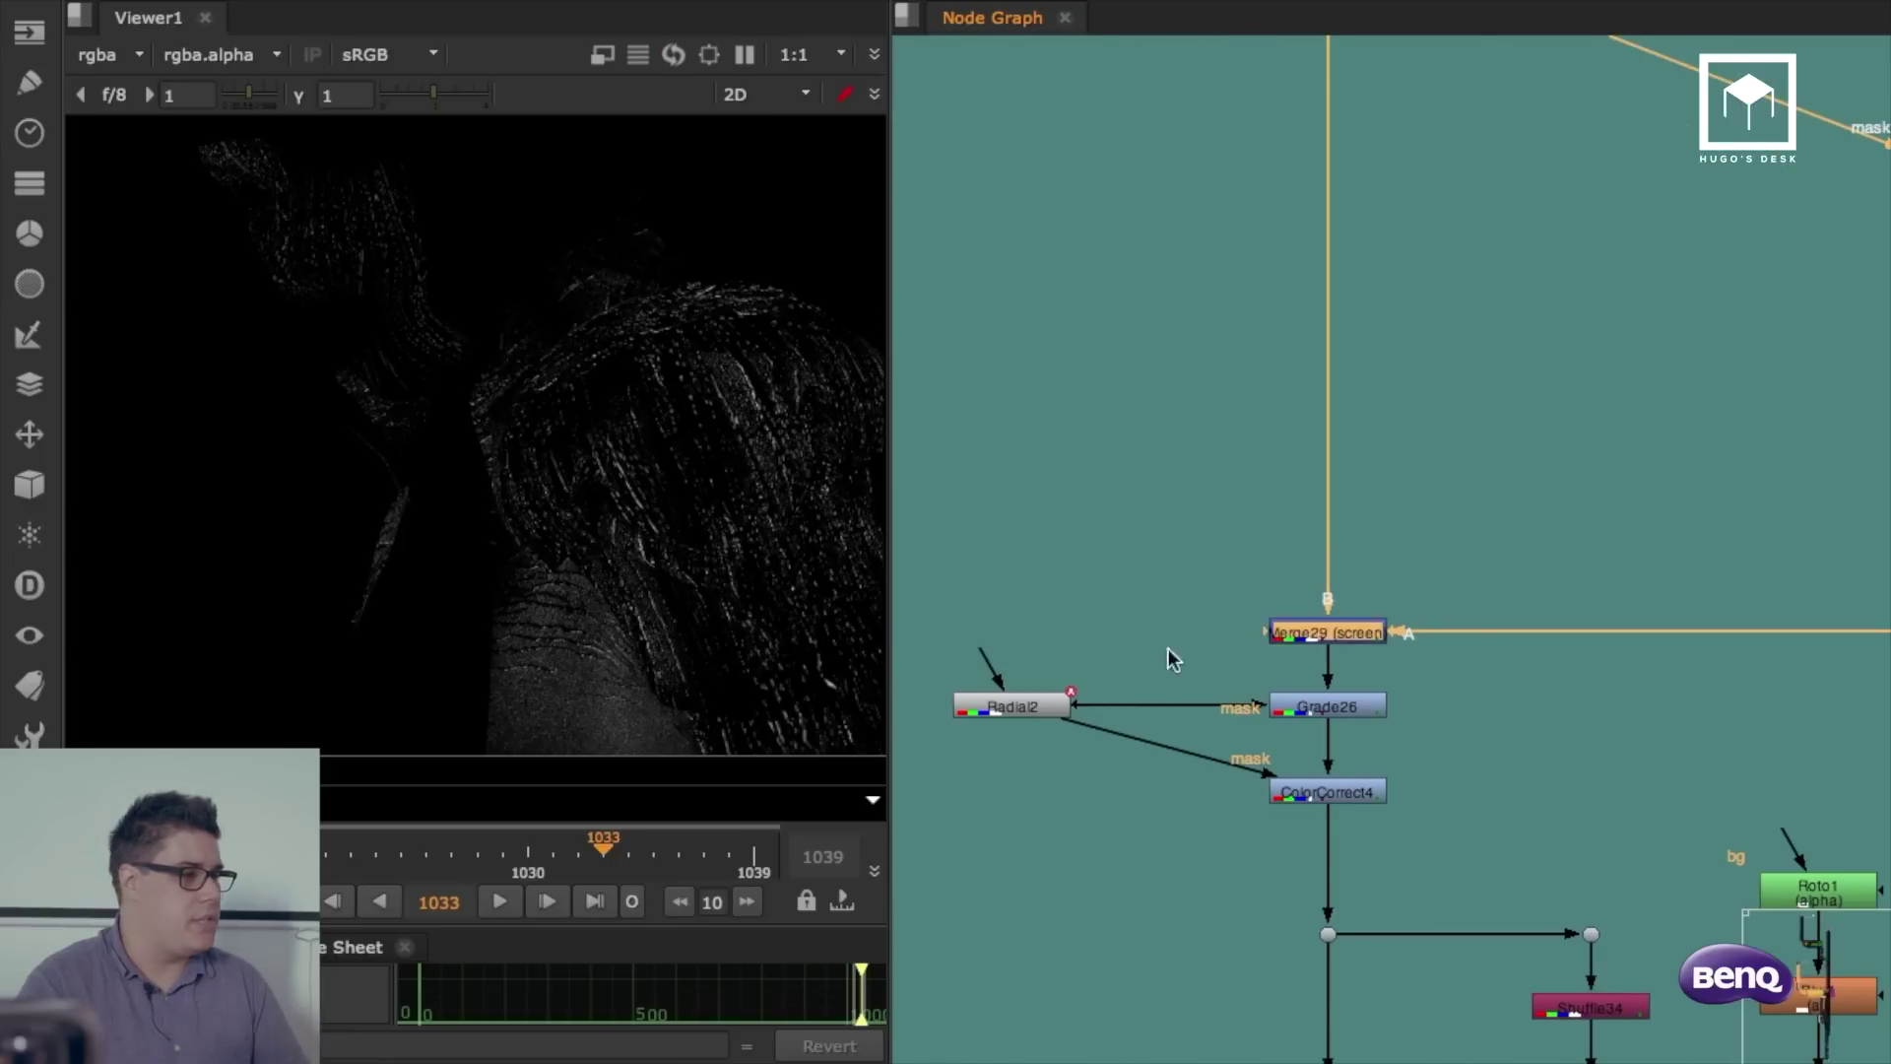
key(1)
scroll(363, 220, up, 2)
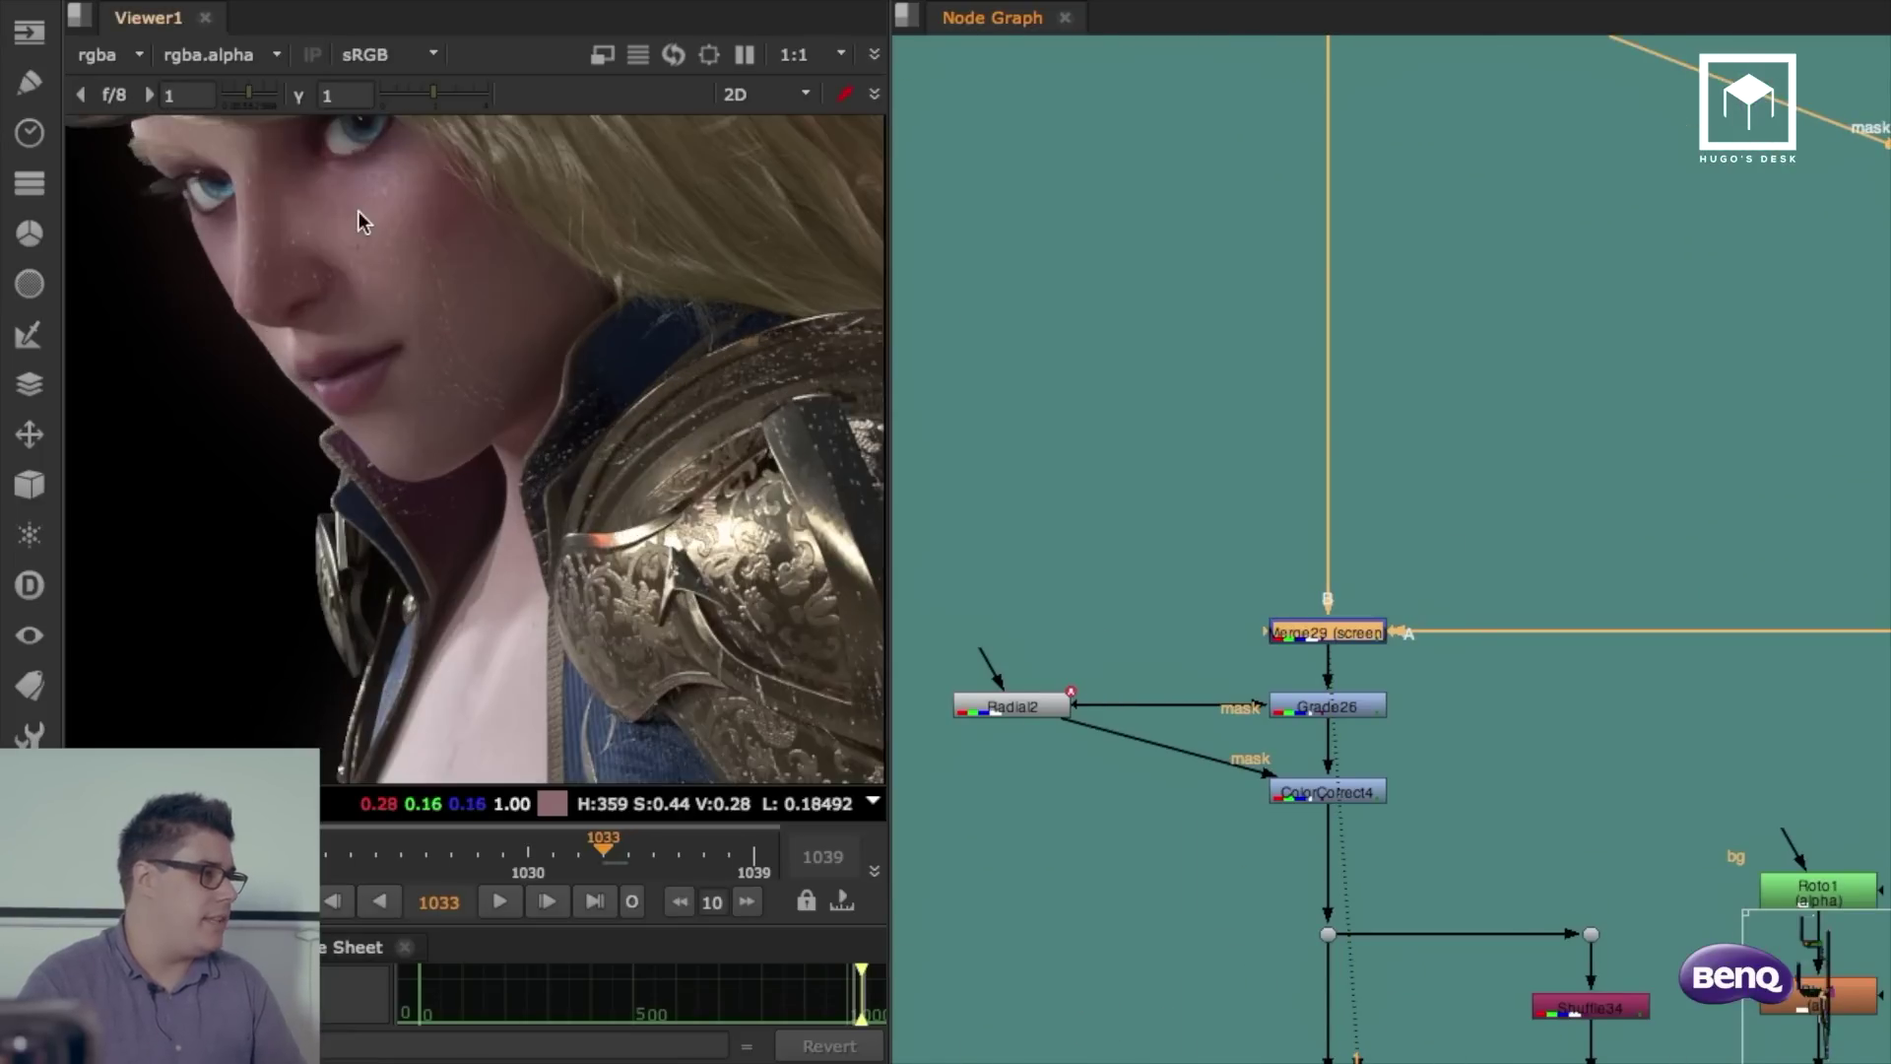
middle_drag(443, 253, 547, 406)
middle_drag(627, 505, 499, 266)
middle_drag(708, 559, 709, 464)
Step: View the ColorCorrect4 output below Merge29 on the shoulder armor
middle_drag(1227, 573, 1637, 484)
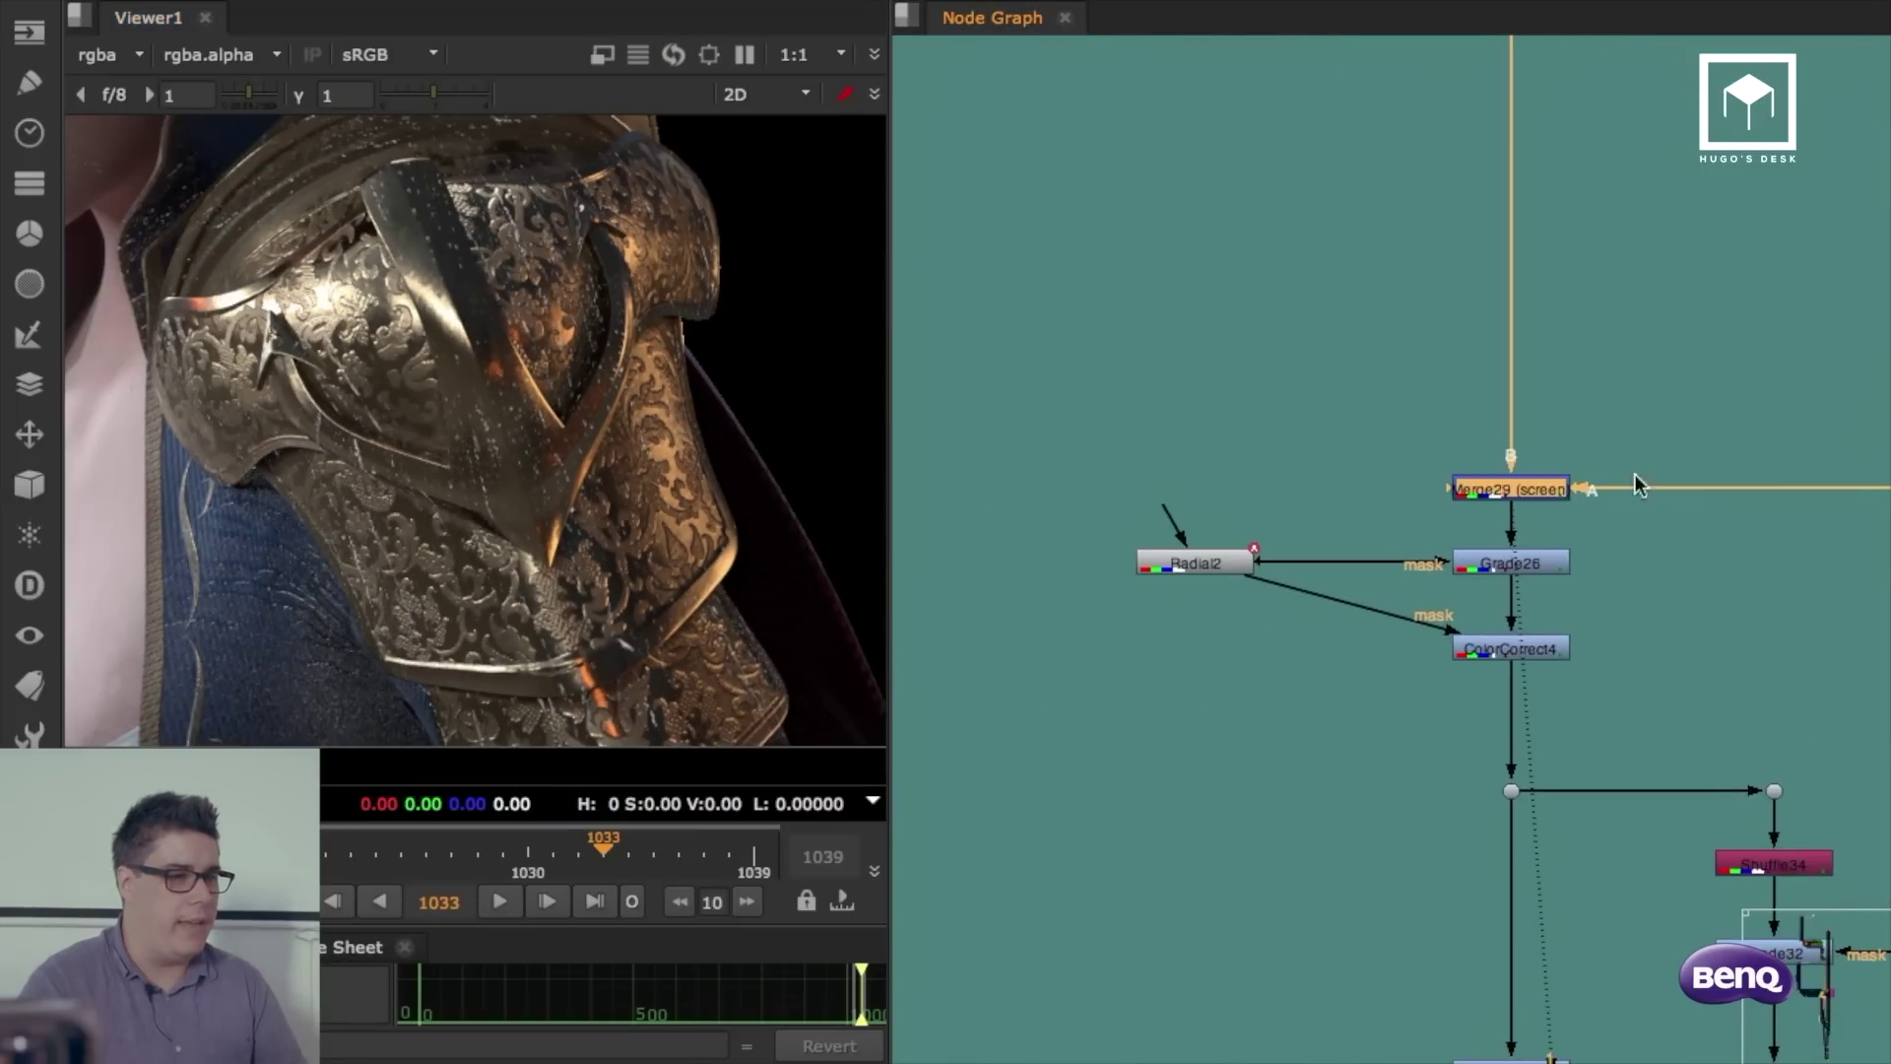
click(1537, 653)
key(1)
click(1607, 651)
middle_drag(561, 520, 591, 540)
Step: View the armor through the lowest node on the main branch of the purple backdrop farther down the tree
middle_drag(1592, 932, 1415, 285)
middle_drag(1439, 940, 1416, 513)
scroll(1424, 495, down, 5)
middle_drag(1410, 778, 1408, 197)
middle_drag(1521, 766, 1419, 352)
middle_drag(1280, 477, 1283, 150)
middle_drag(1404, 641, 1346, 213)
click(1188, 483)
key(1)
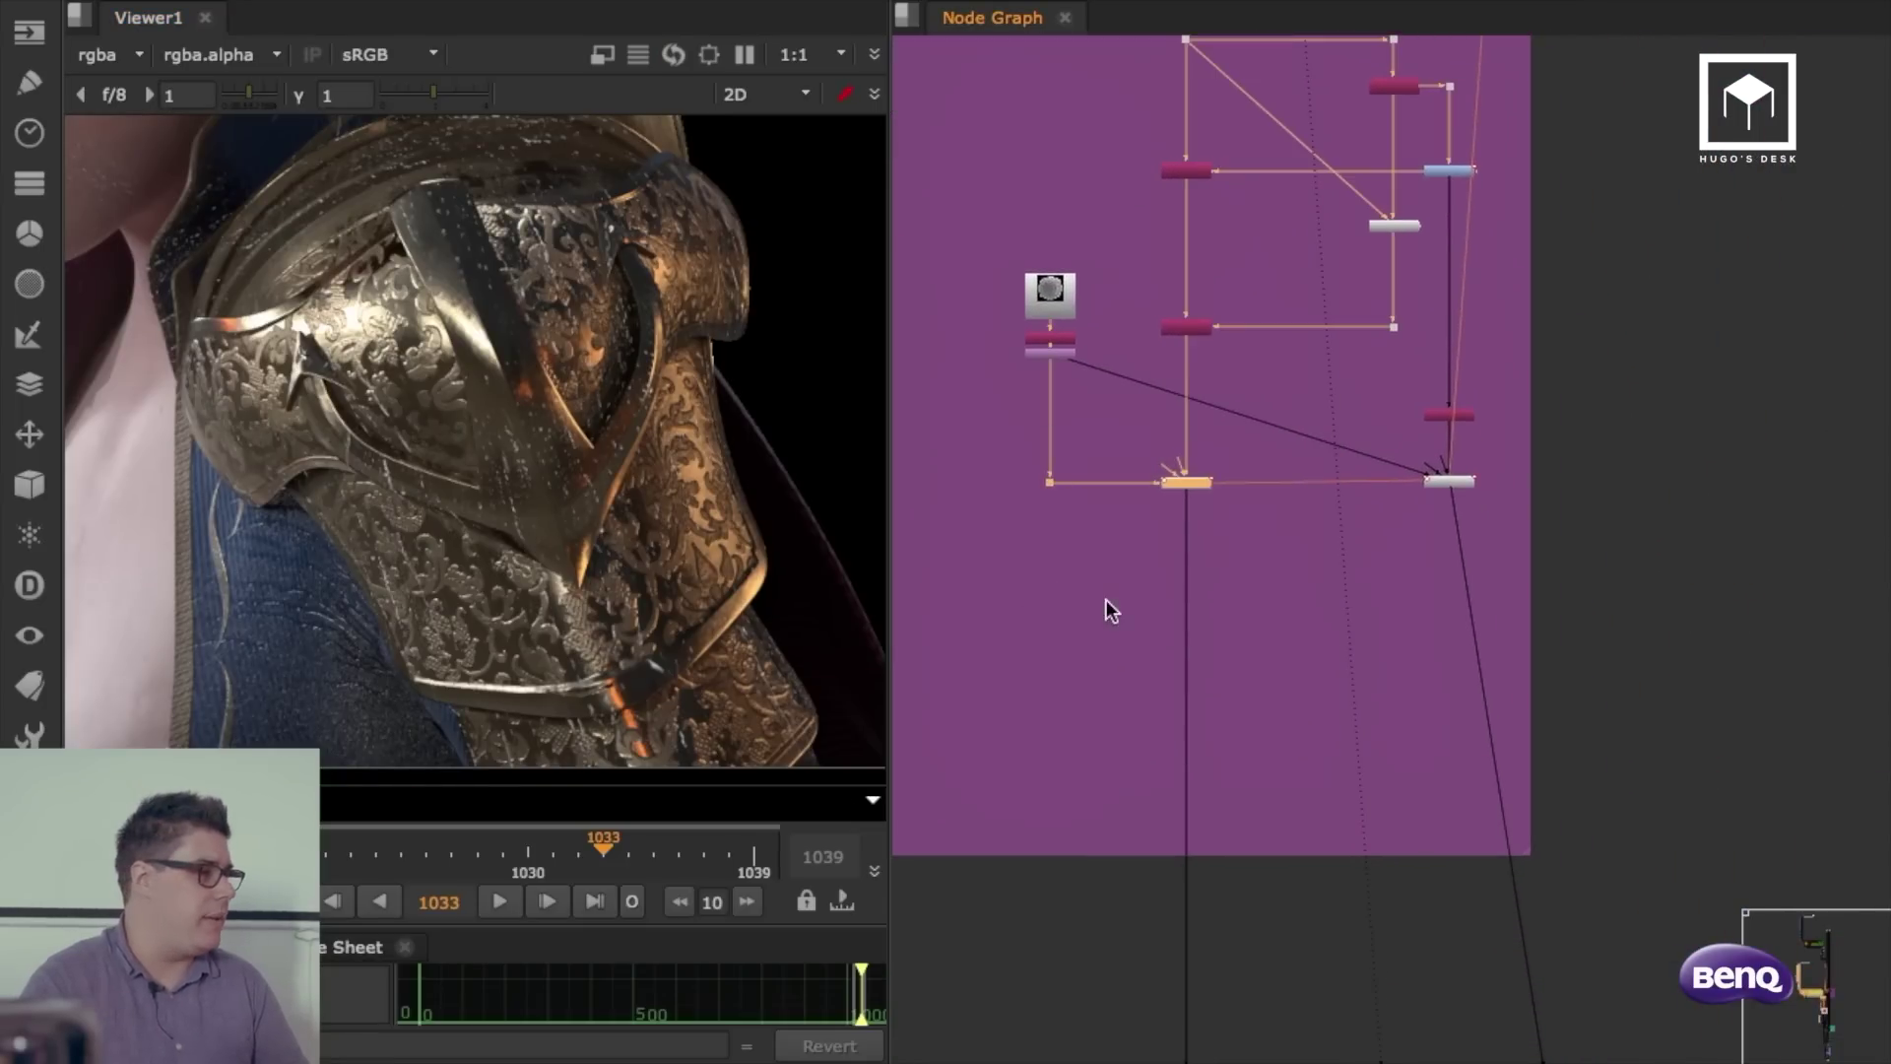
key(1)
drag(1238, 443, 1115, 544)
key(2)
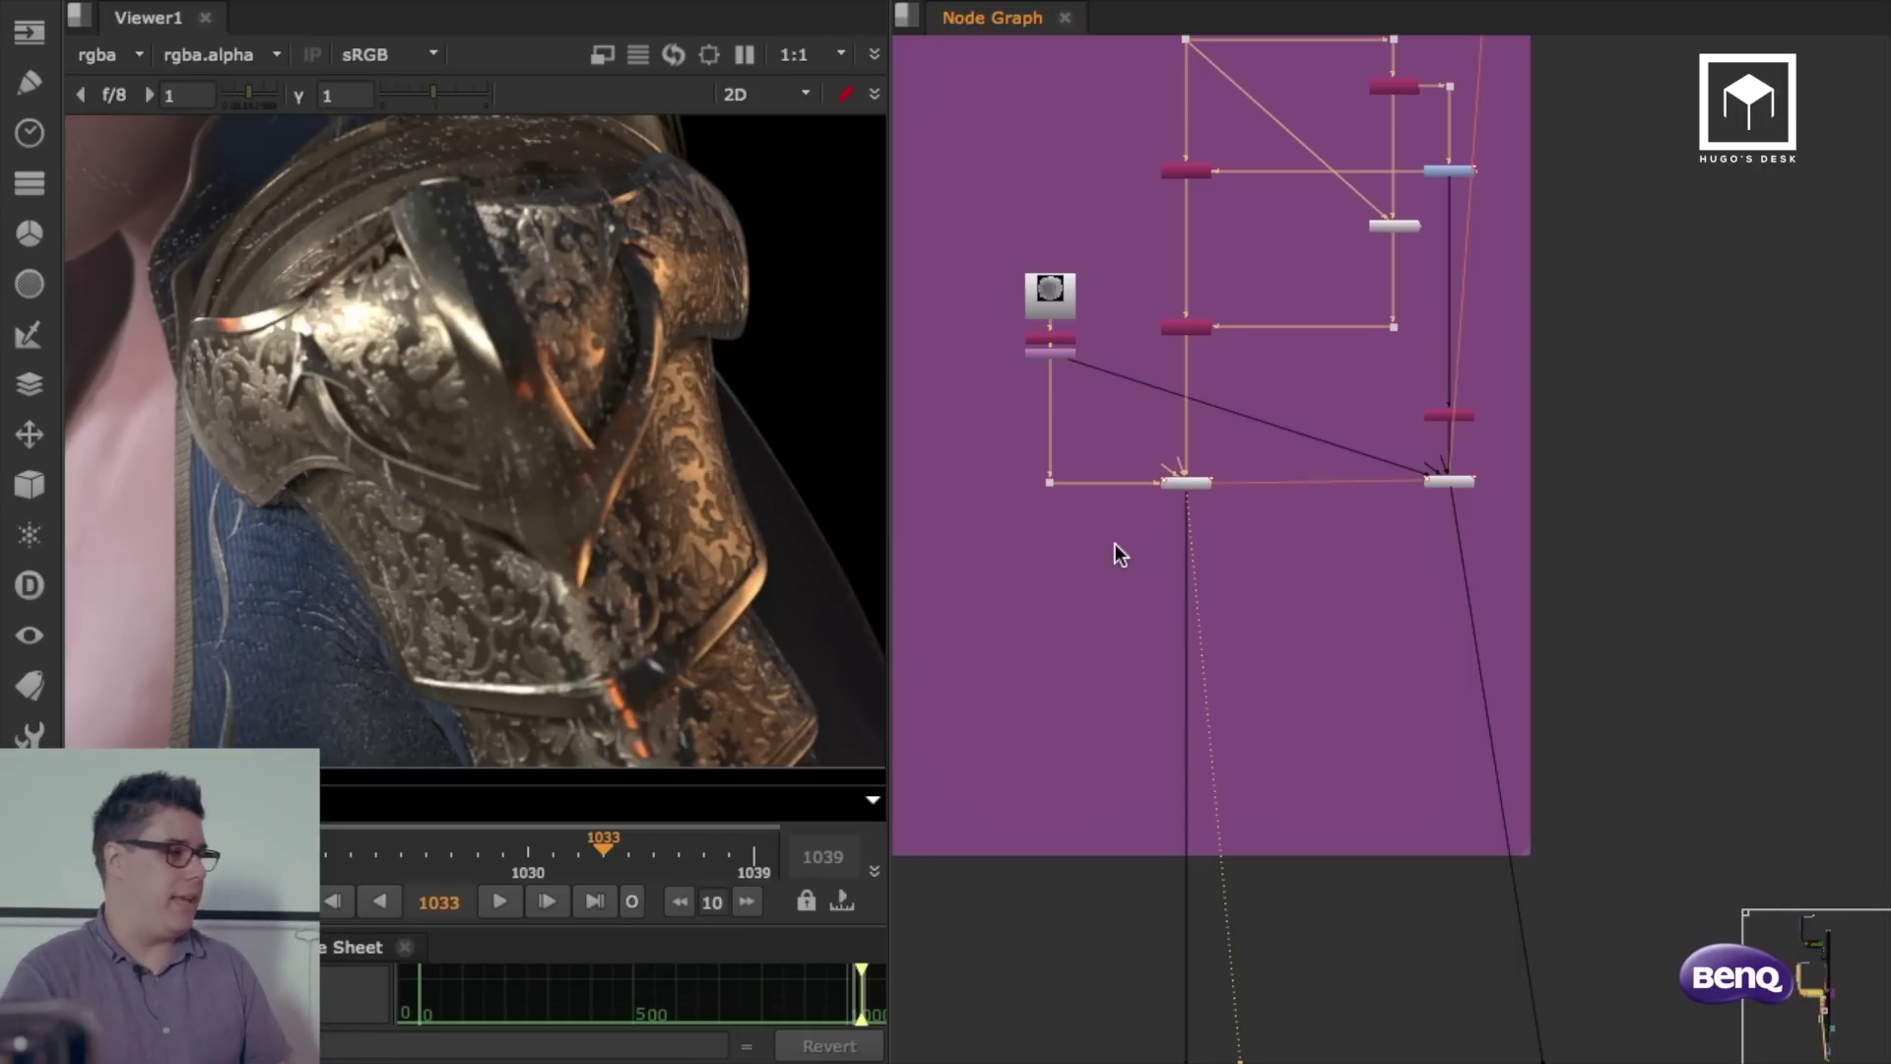
Step: View the rendered comp from Read1 in the dailies backdrop and enlarge the viewer
scroll(1246, 529, down, 6)
middle_drag(1419, 946, 1297, 218)
middle_drag(1468, 812, 1270, 240)
middle_drag(1207, 840, 1199, 469)
scroll(1137, 542, up, 10)
click(1204, 541)
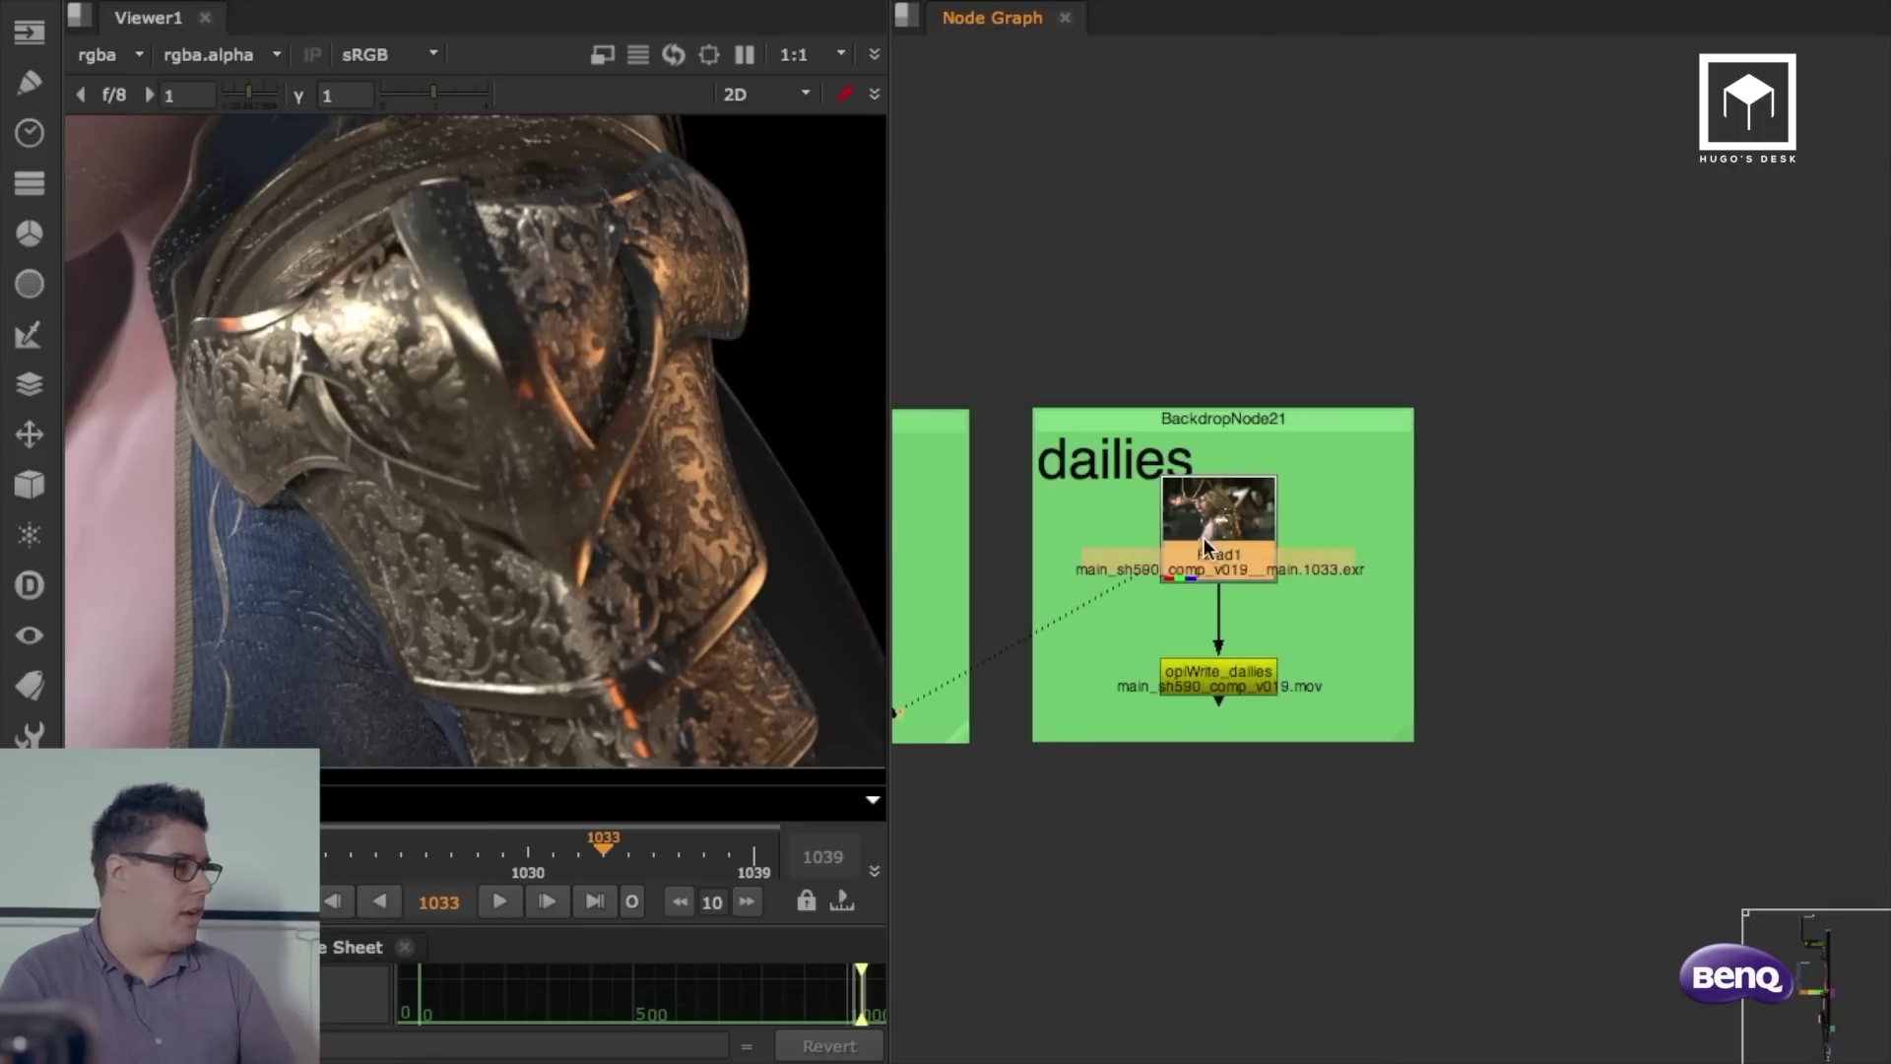
click(1207, 547)
key(1)
key(space)
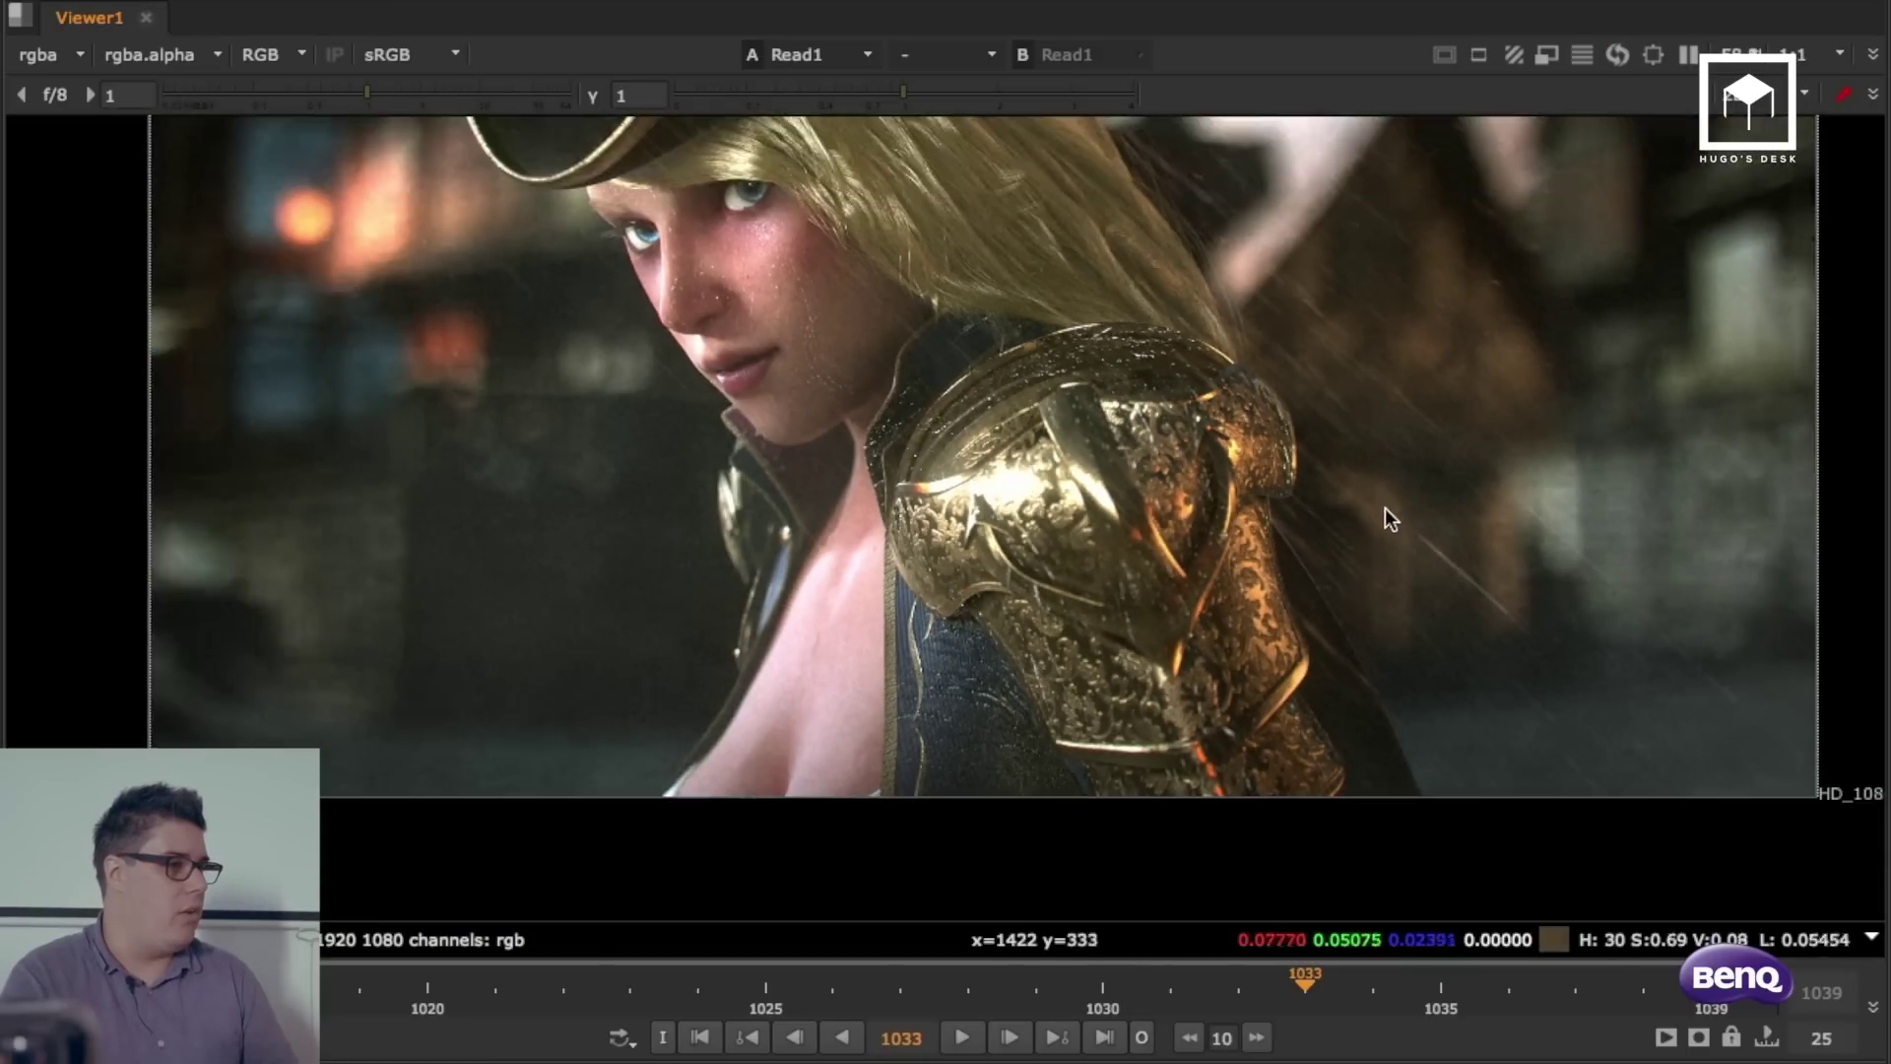
Step: Fit the whole Read1 comp frame in view, play it back and look closer at the character
scroll(1348, 504, down, 1)
middle_drag(1348, 504, 1363, 646)
middle_drag(1353, 550, 1267, 570)
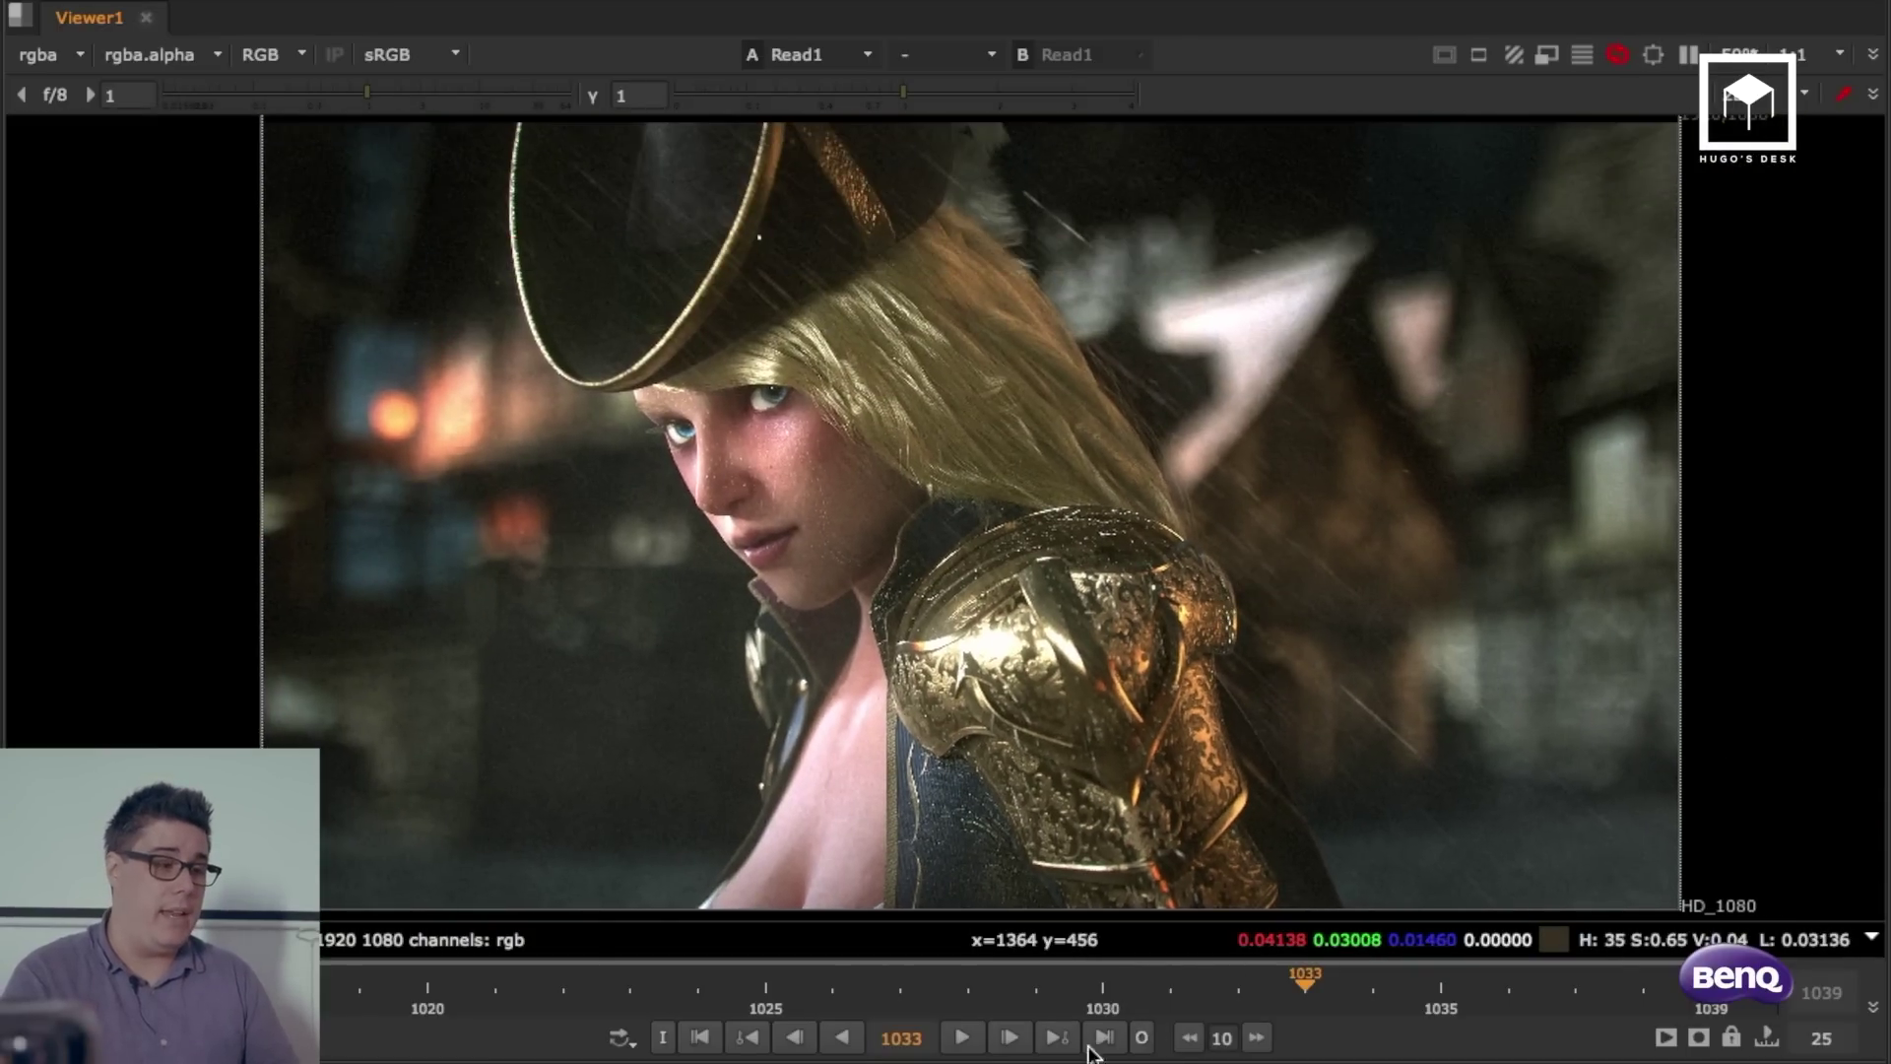
click(962, 1037)
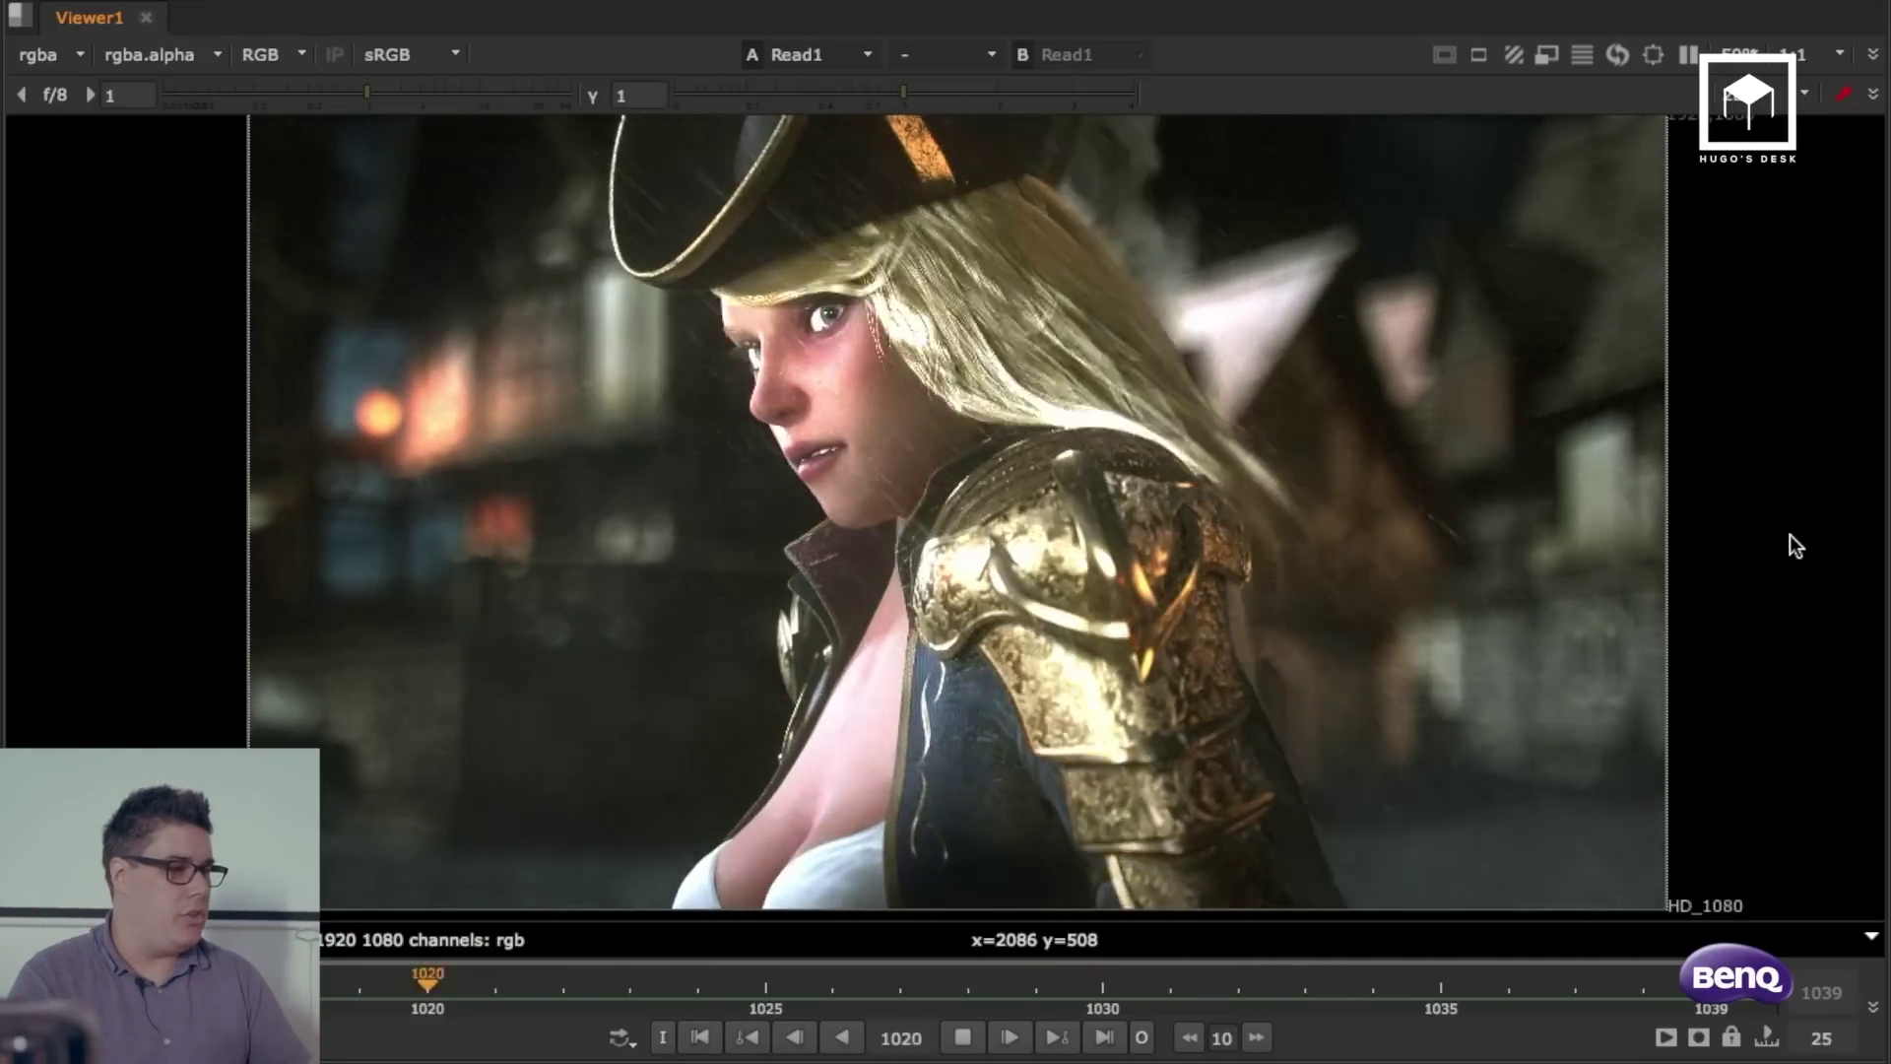
scroll(729, 493, up, 2)
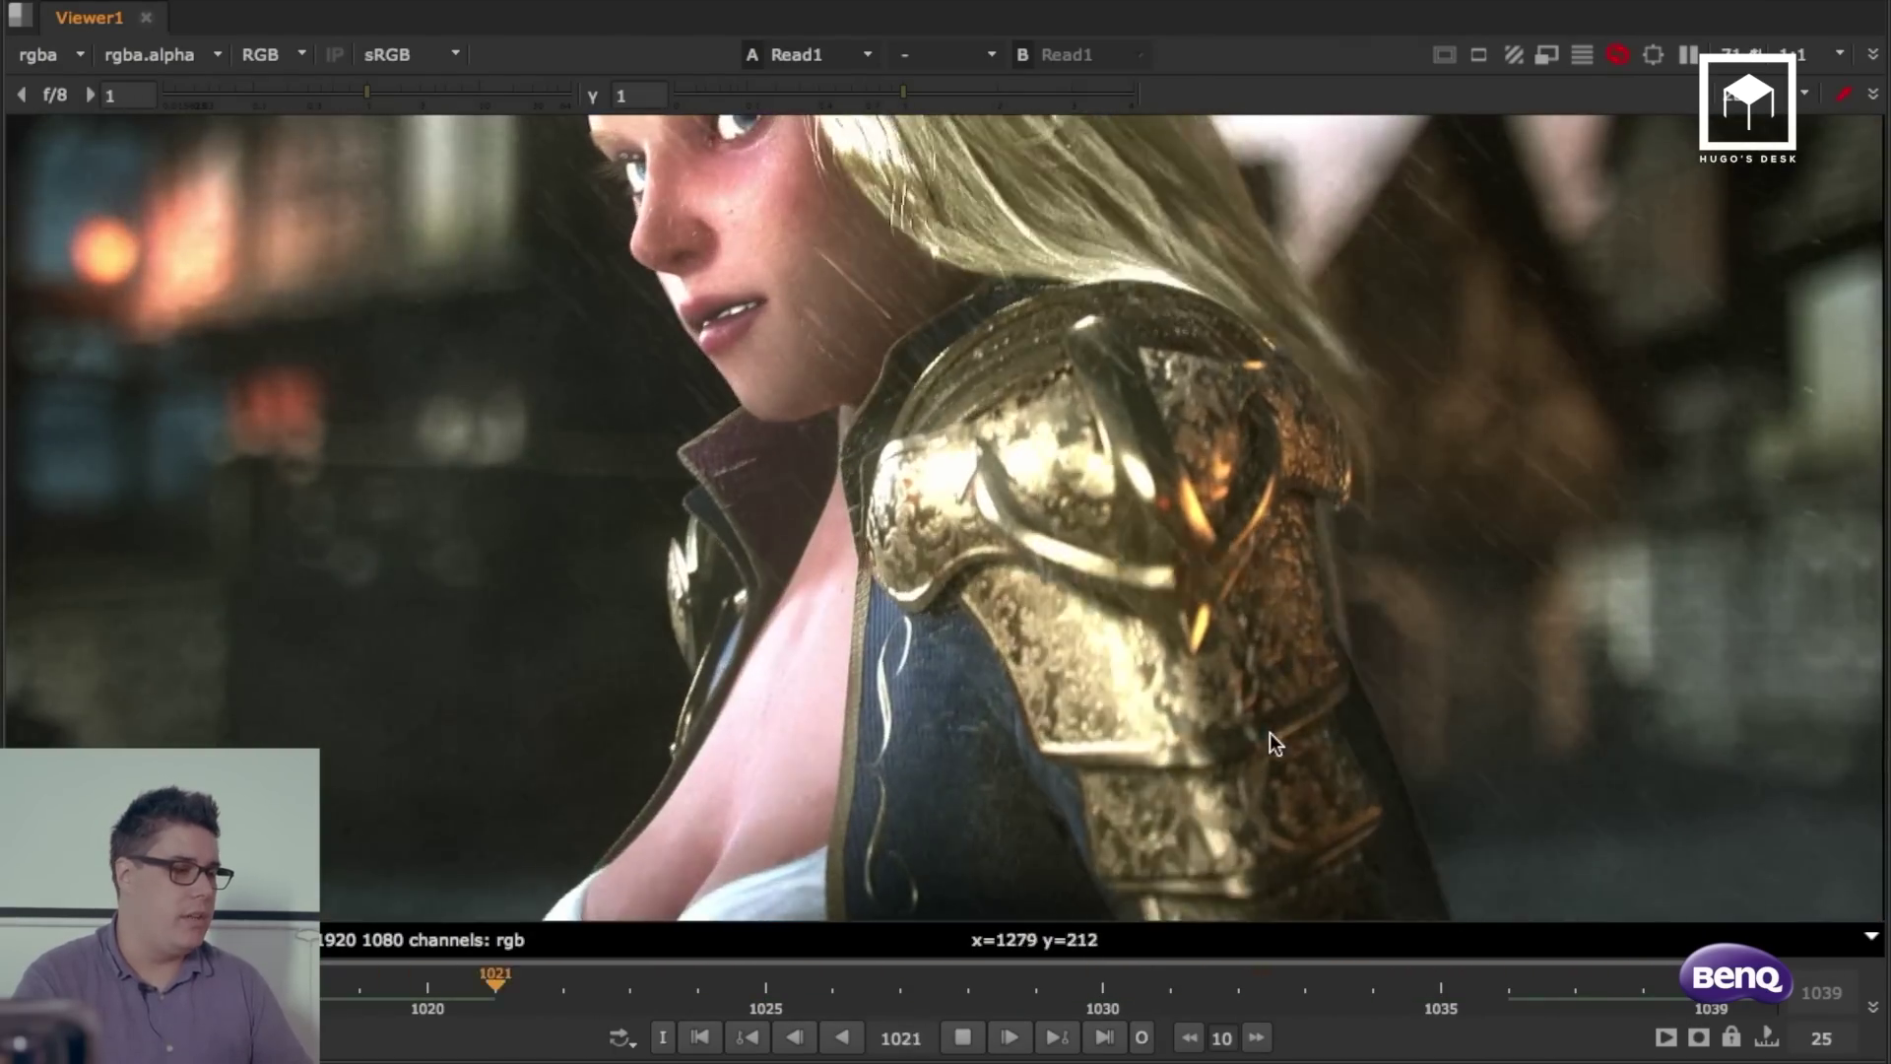
Step: Stop playback, go to frame 1039 and examine the raindrops on the face and shoulder armor up close
click(962, 1034)
click(1105, 1038)
click(1111, 602)
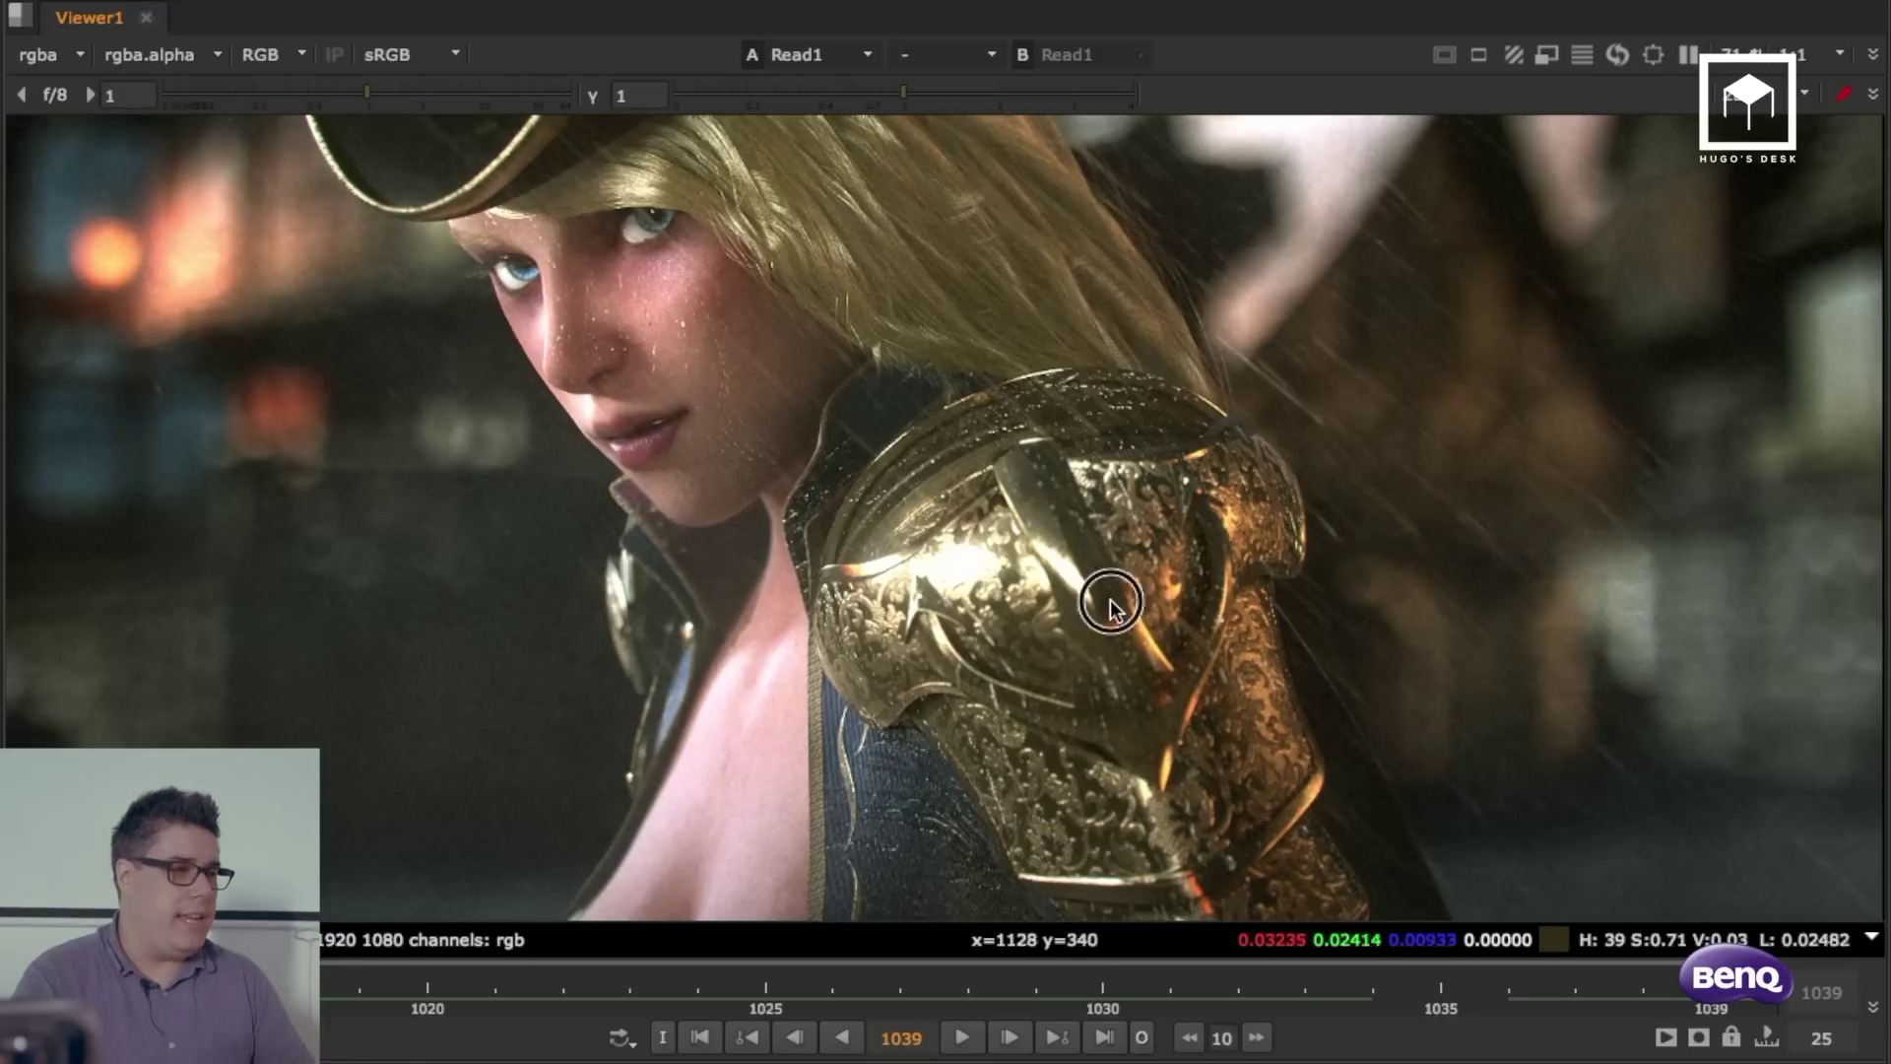
middle_drag(1111, 602, 1328, 702)
scroll(1129, 558, up, 2)
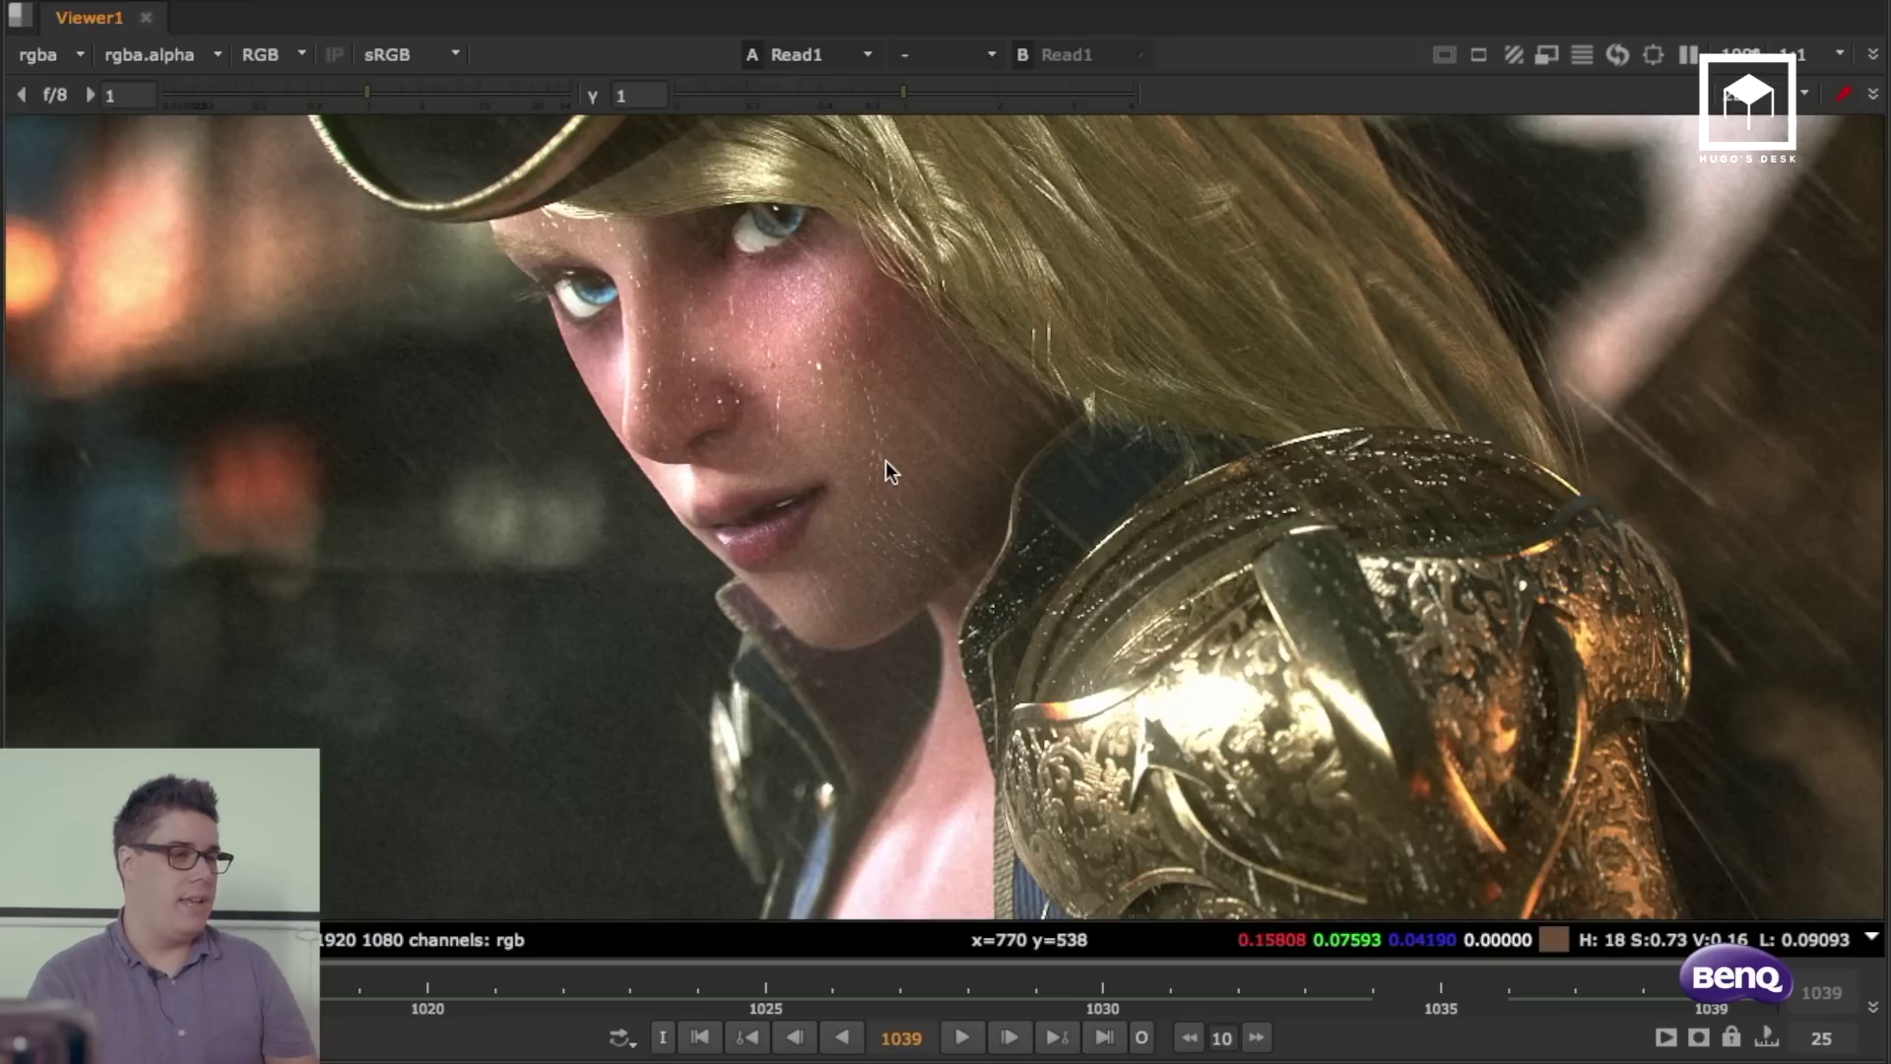
scroll(1083, 473, up, 6)
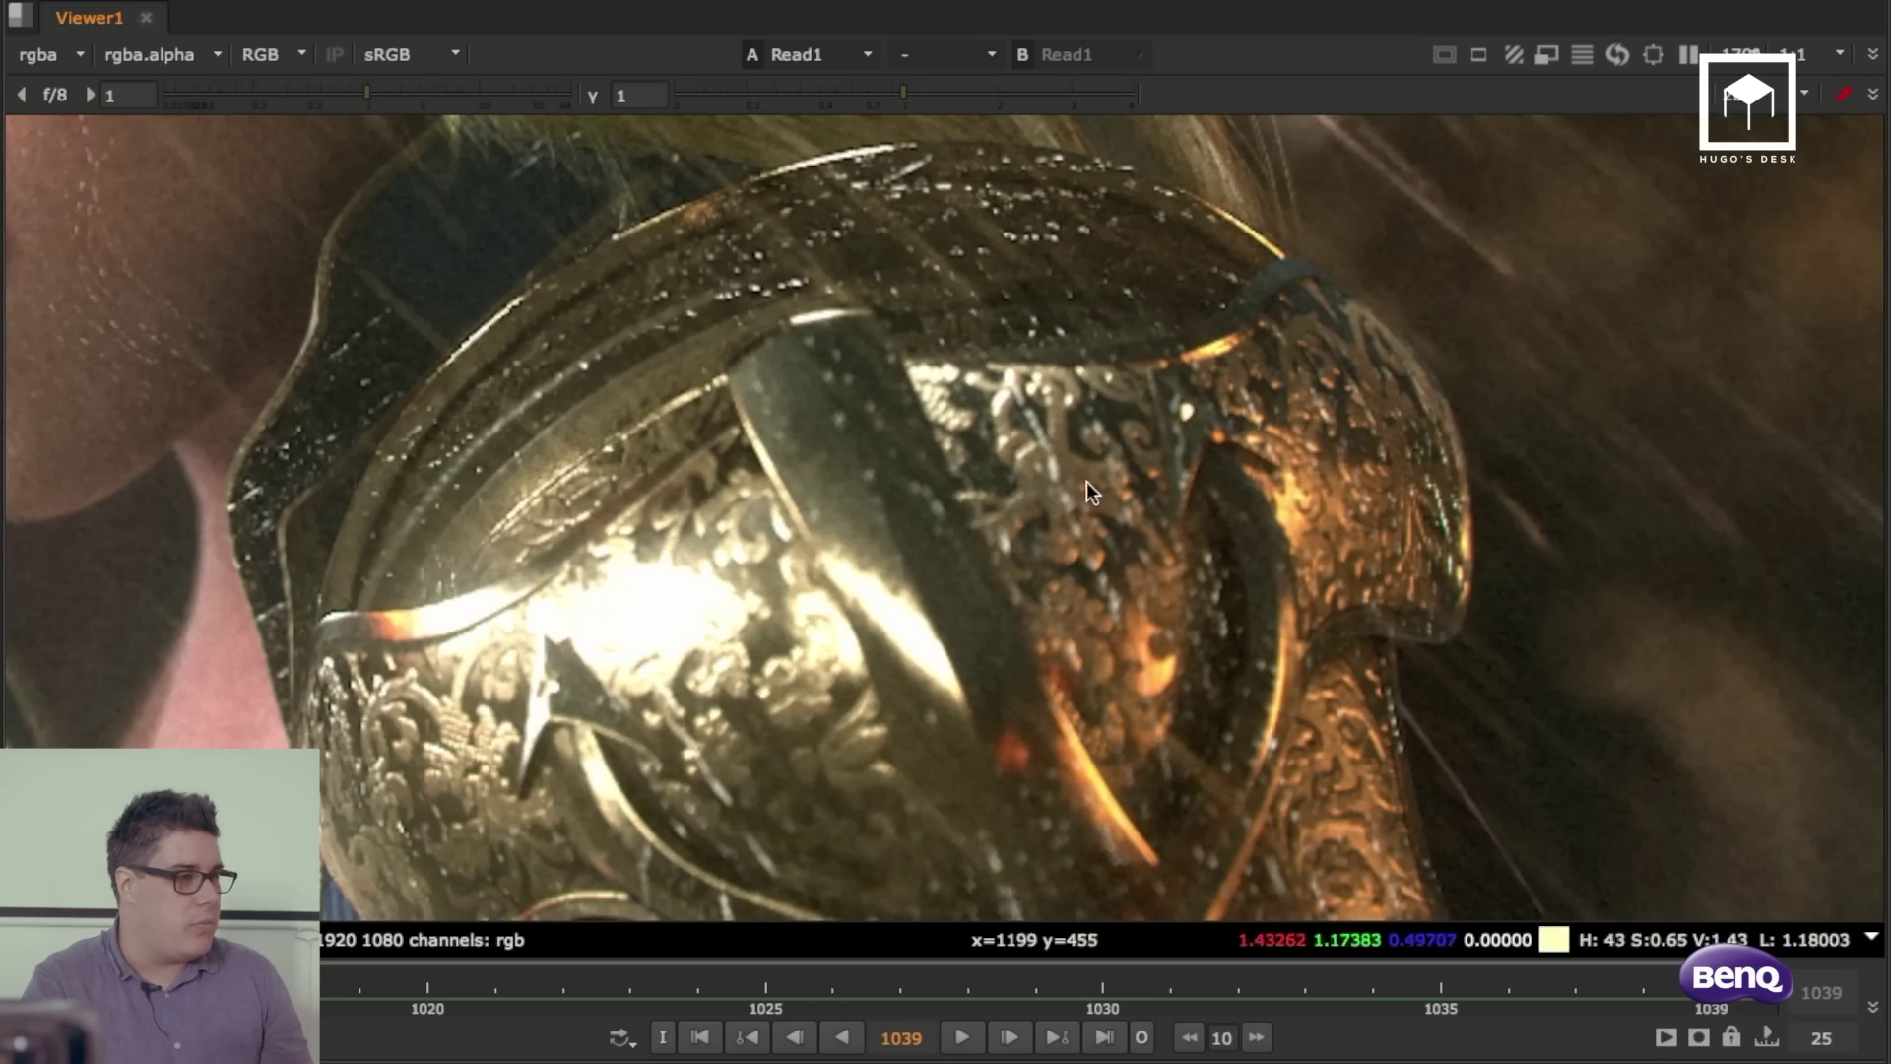
scroll(1091, 492, down, 8)
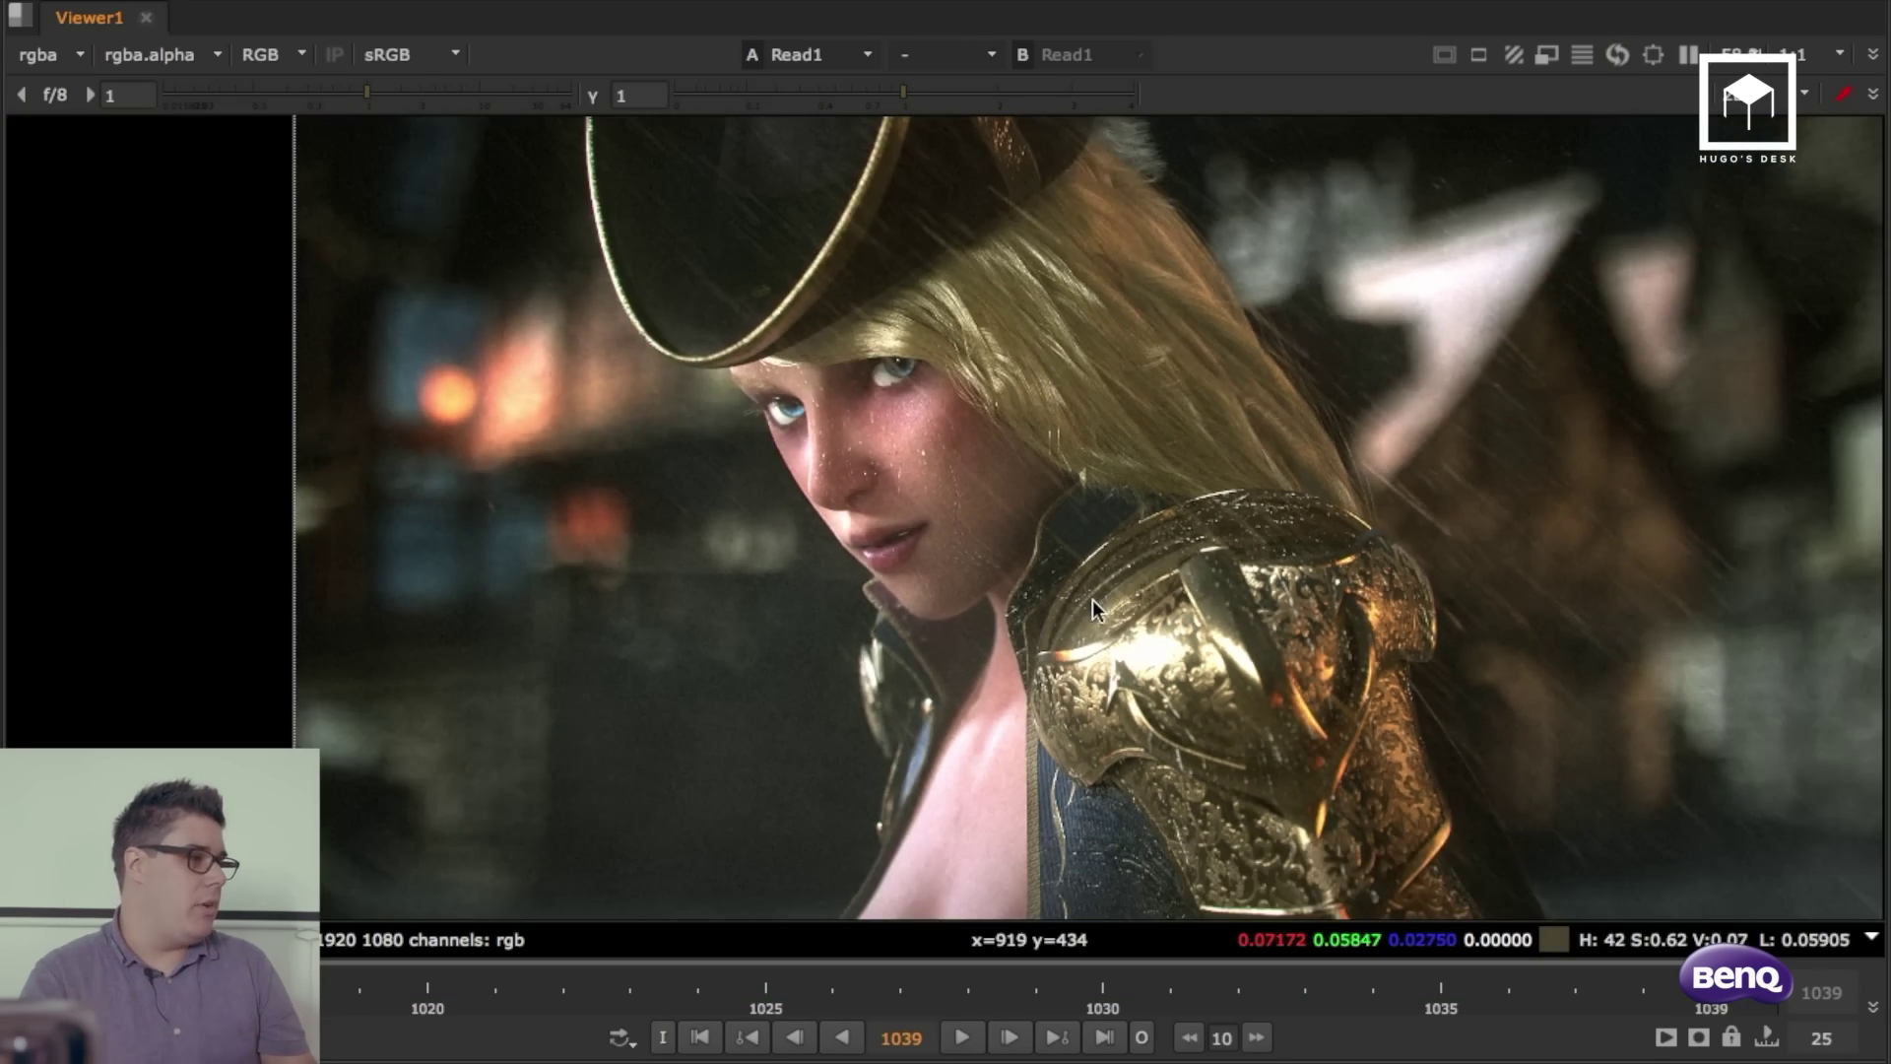
Step: Return the viewer to its normal size and view the source rain render at the start of the Rain backdrop
key(space)
scroll(663, 410, down, 3)
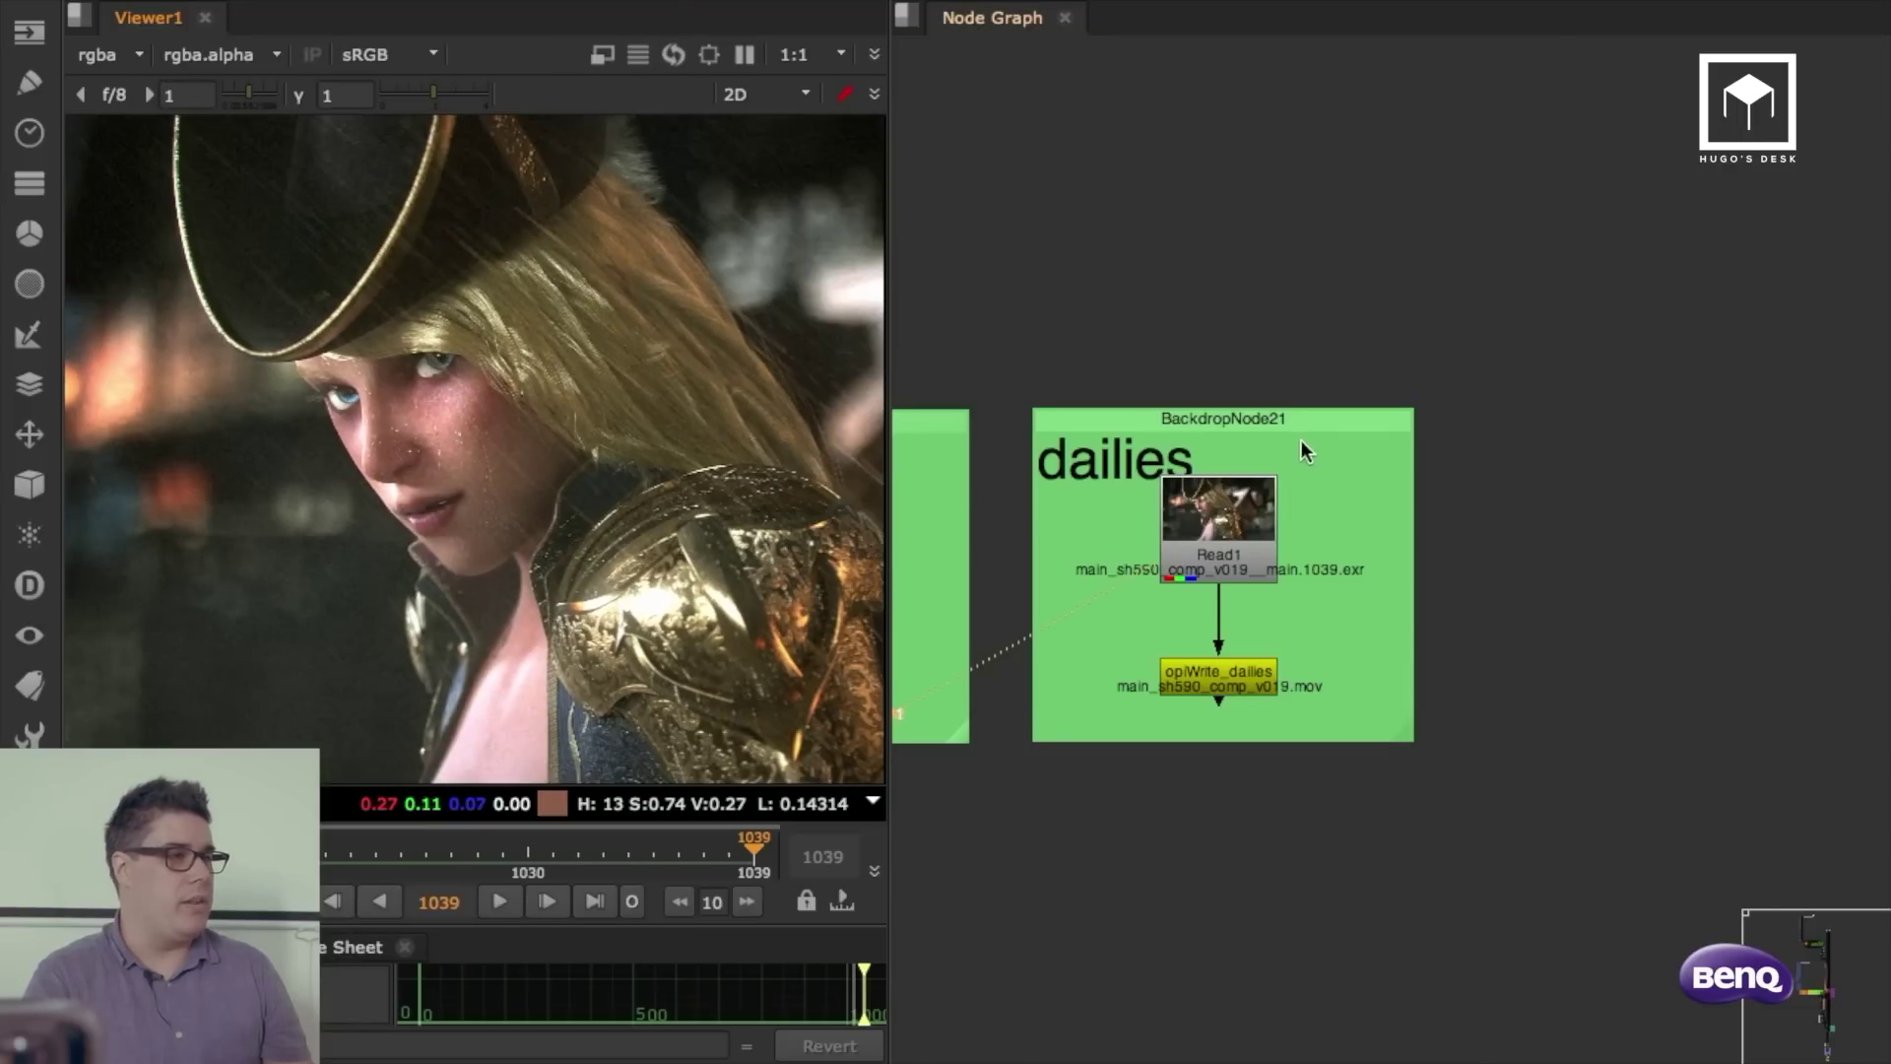
scroll(1302, 453, down, 8)
middle_drag(1325, 98, 1363, 443)
scroll(1365, 495, down, 3)
middle_drag(1427, 108, 1458, 808)
middle_drag(1354, 146, 1402, 815)
middle_drag(1450, 423, 1379, 936)
middle_drag(1414, 493, 1388, 779)
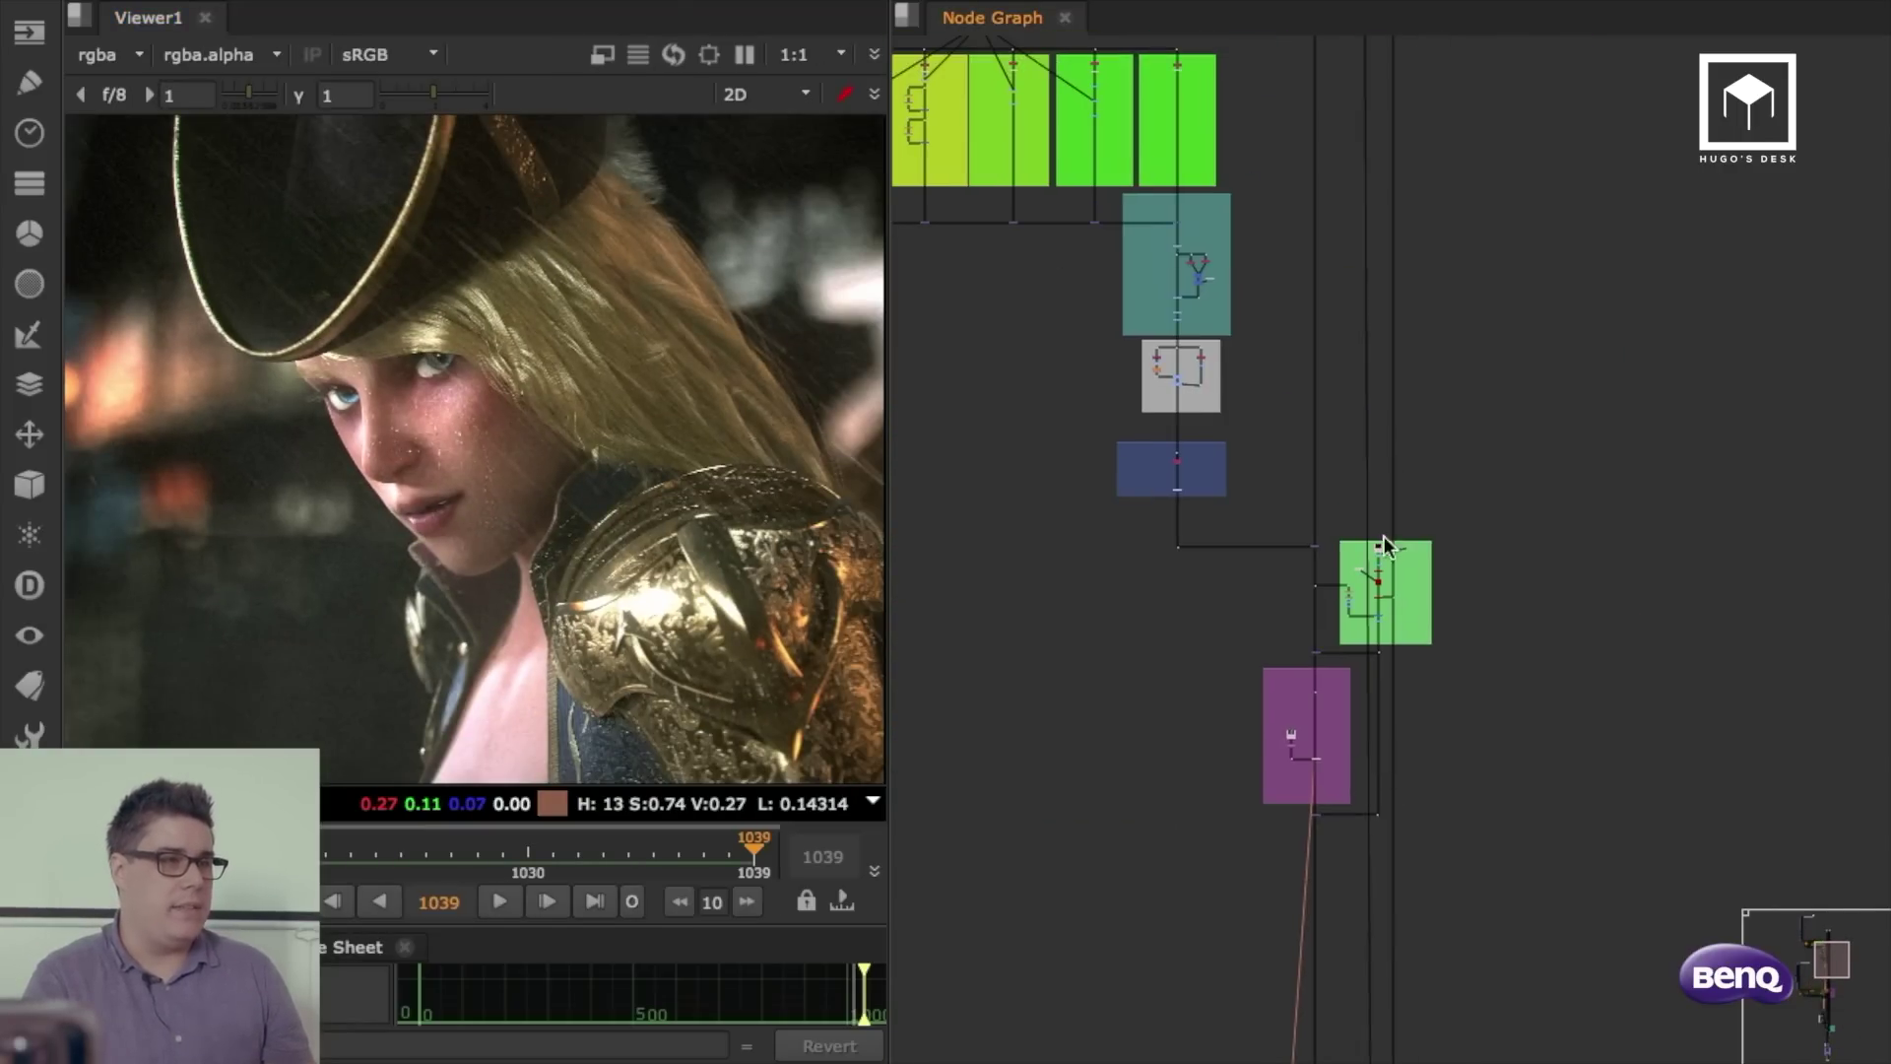
middle_drag(1384, 542, 1398, 876)
middle_drag(1410, 305, 1421, 472)
middle_drag(1409, 887, 1432, 532)
scroll(1404, 671, up, 6)
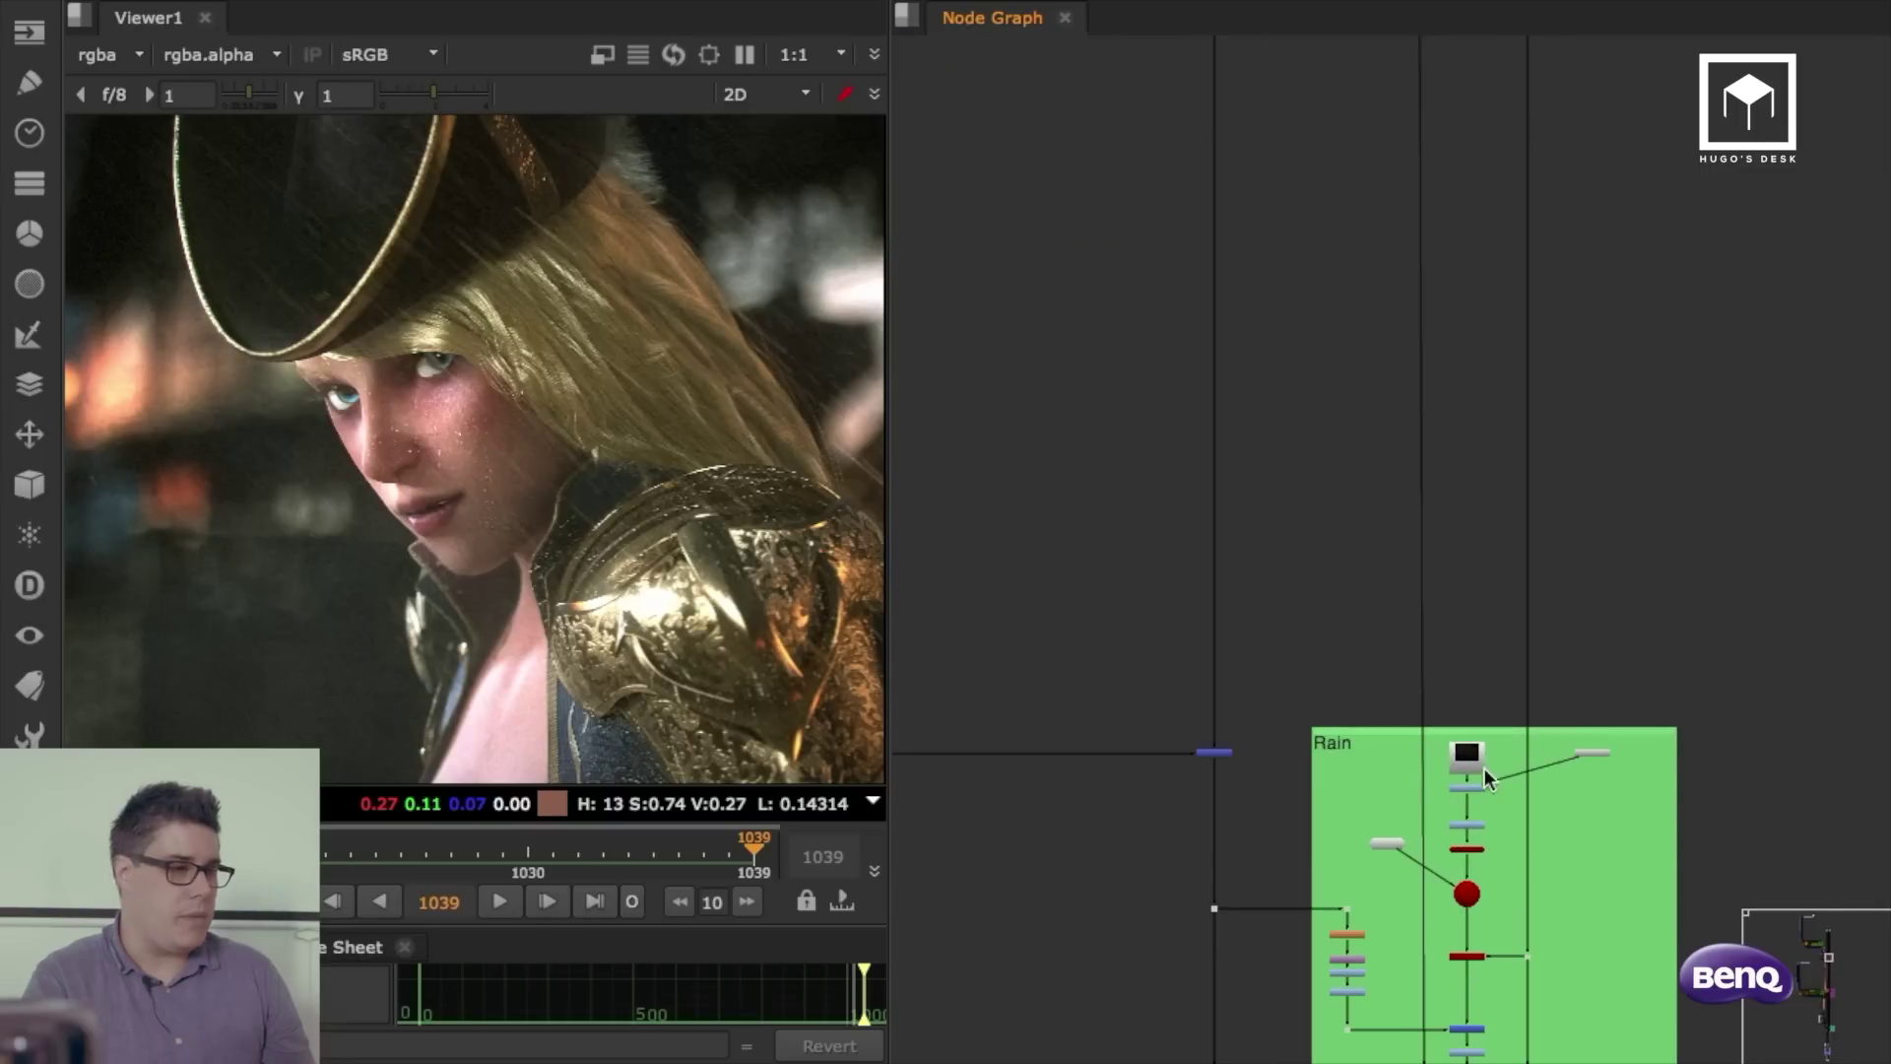
click(1466, 764)
key(1)
scroll(593, 563, down, 2)
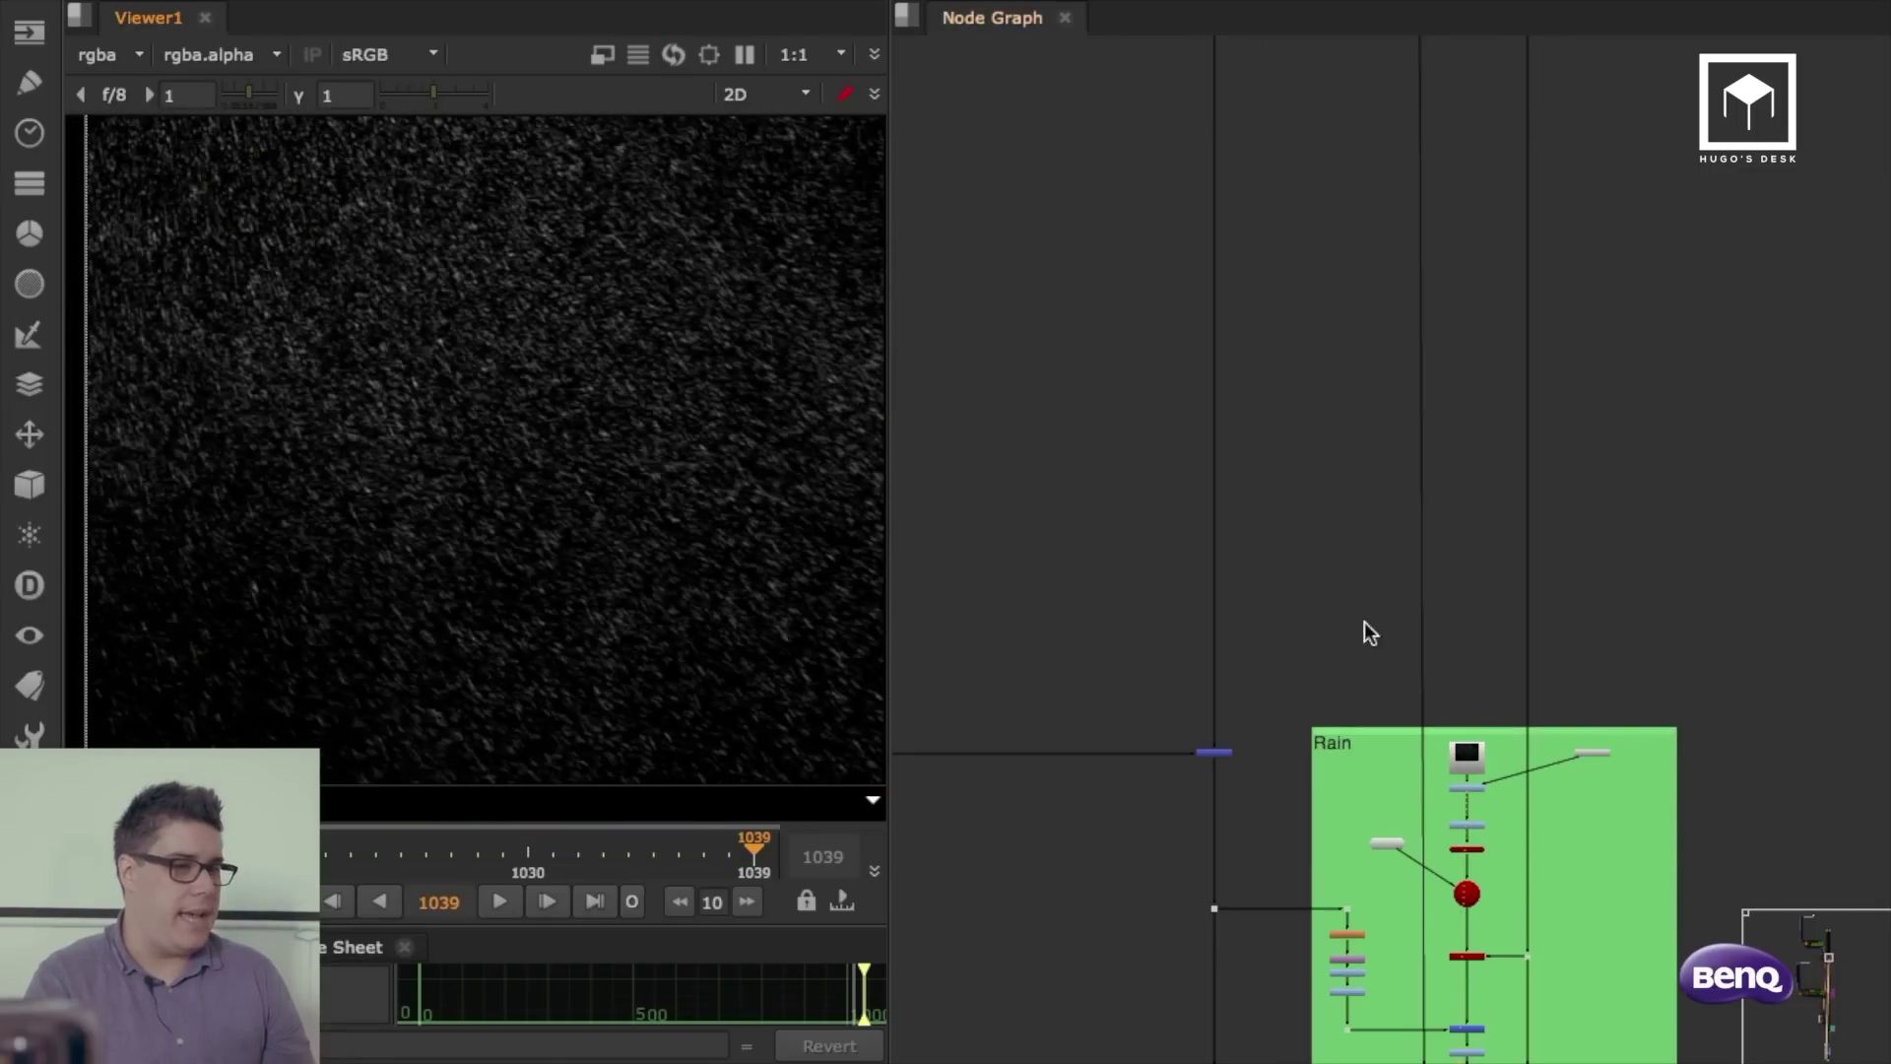
Step: Widen the viewer beside the node graph and bring the Rain backdrop's side branch into view
middle_drag(1364, 622, 1513, 276)
drag(891, 441, 1179, 430)
middle_drag(874, 506, 986, 506)
middle_drag(1608, 556, 1346, 376)
scroll(1594, 431, up, 4)
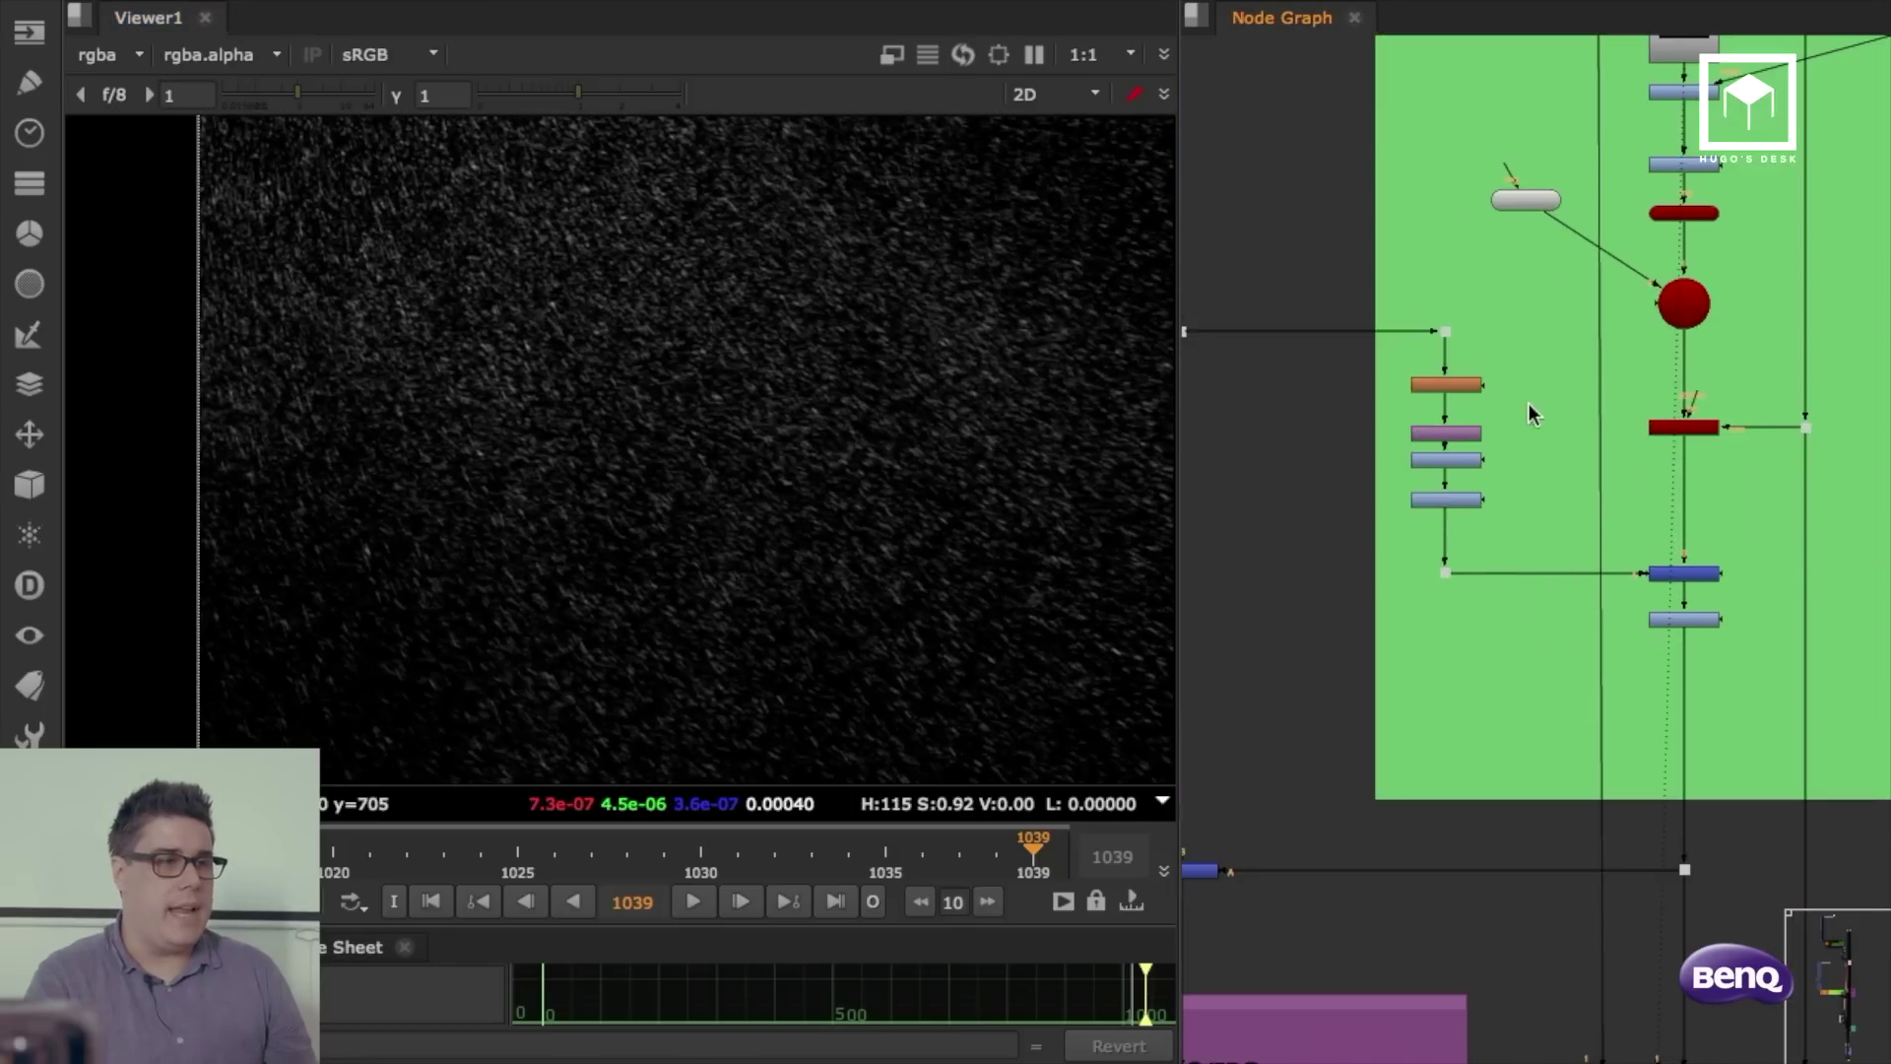
Step: View the background image feeding the Rain backdrop's side branch at its first dot, above the orange node
click(1410, 382)
key(1)
middle_drag(772, 536, 749, 465)
drag(1486, 322, 1428, 353)
key(1)
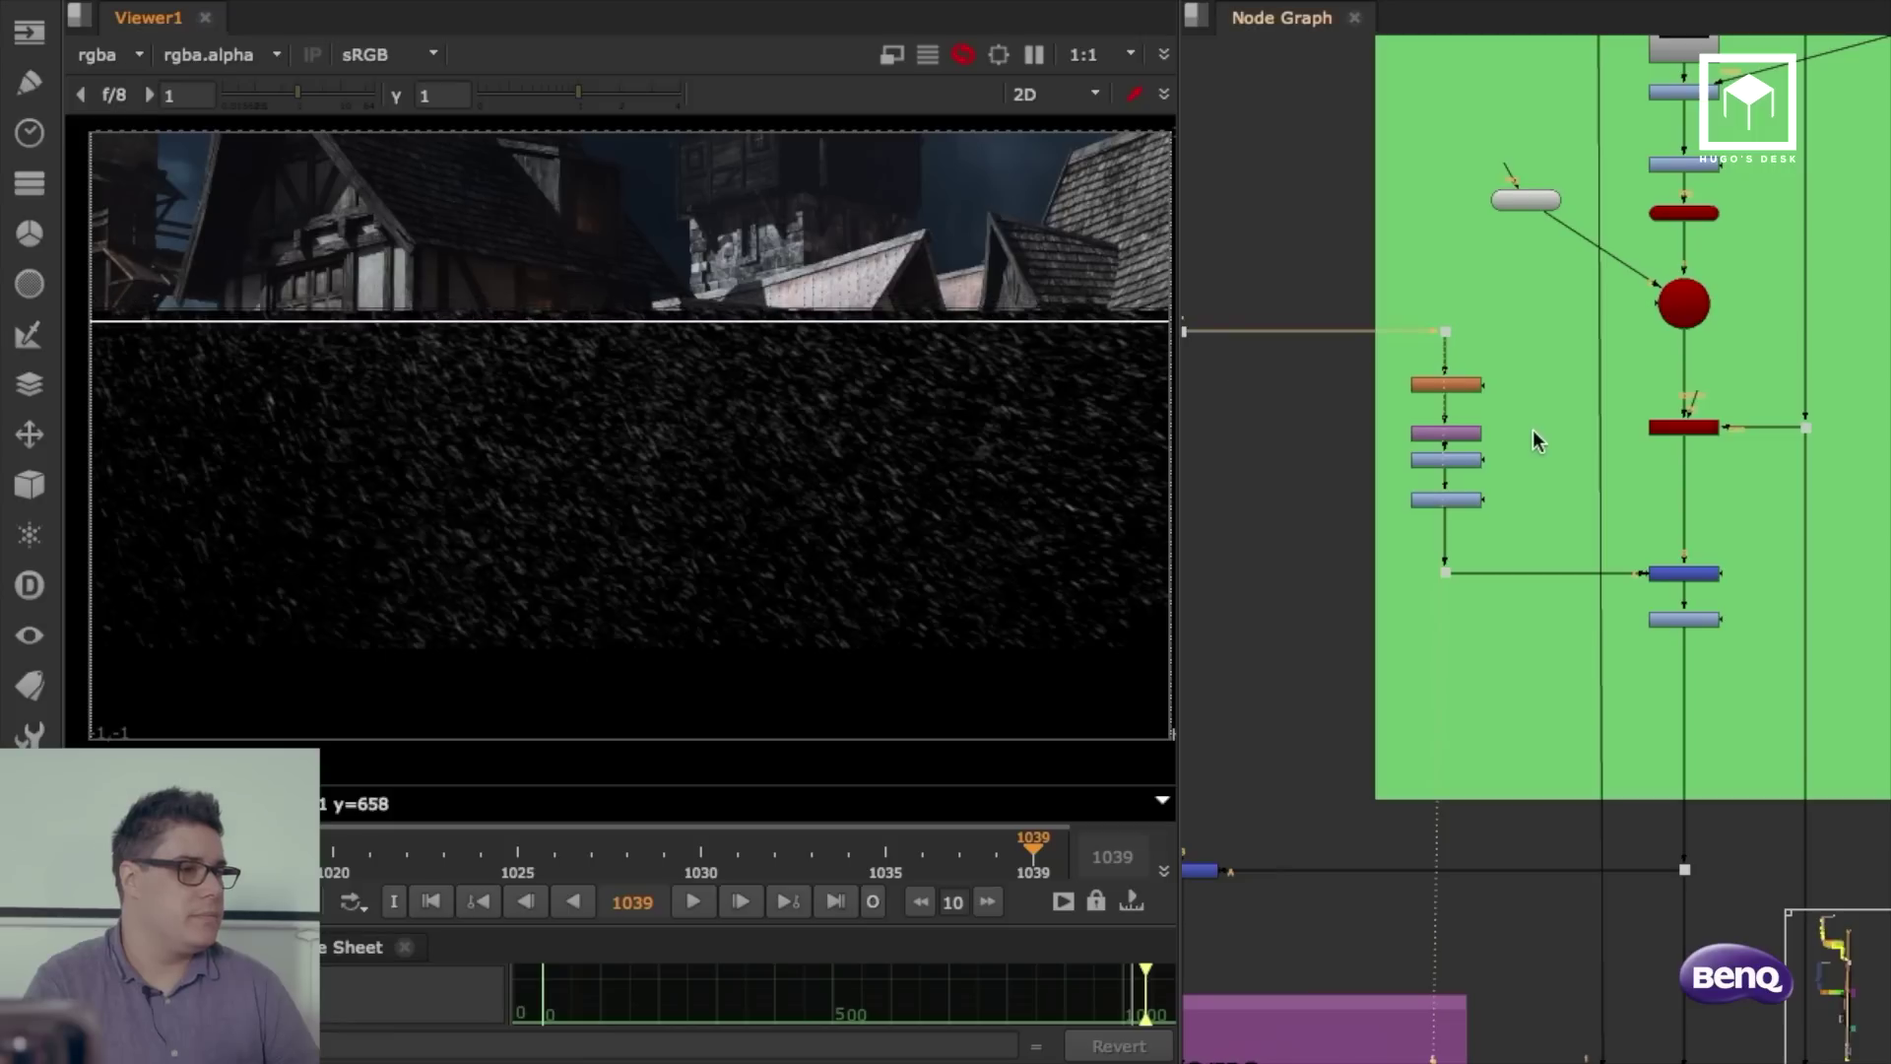
Step: View the heavily blurred background at ColorCorrect12, the end of the Rain backdrop's side branch below Blur6
scroll(1488, 494, up, 3)
scroll(1460, 455, up, 2)
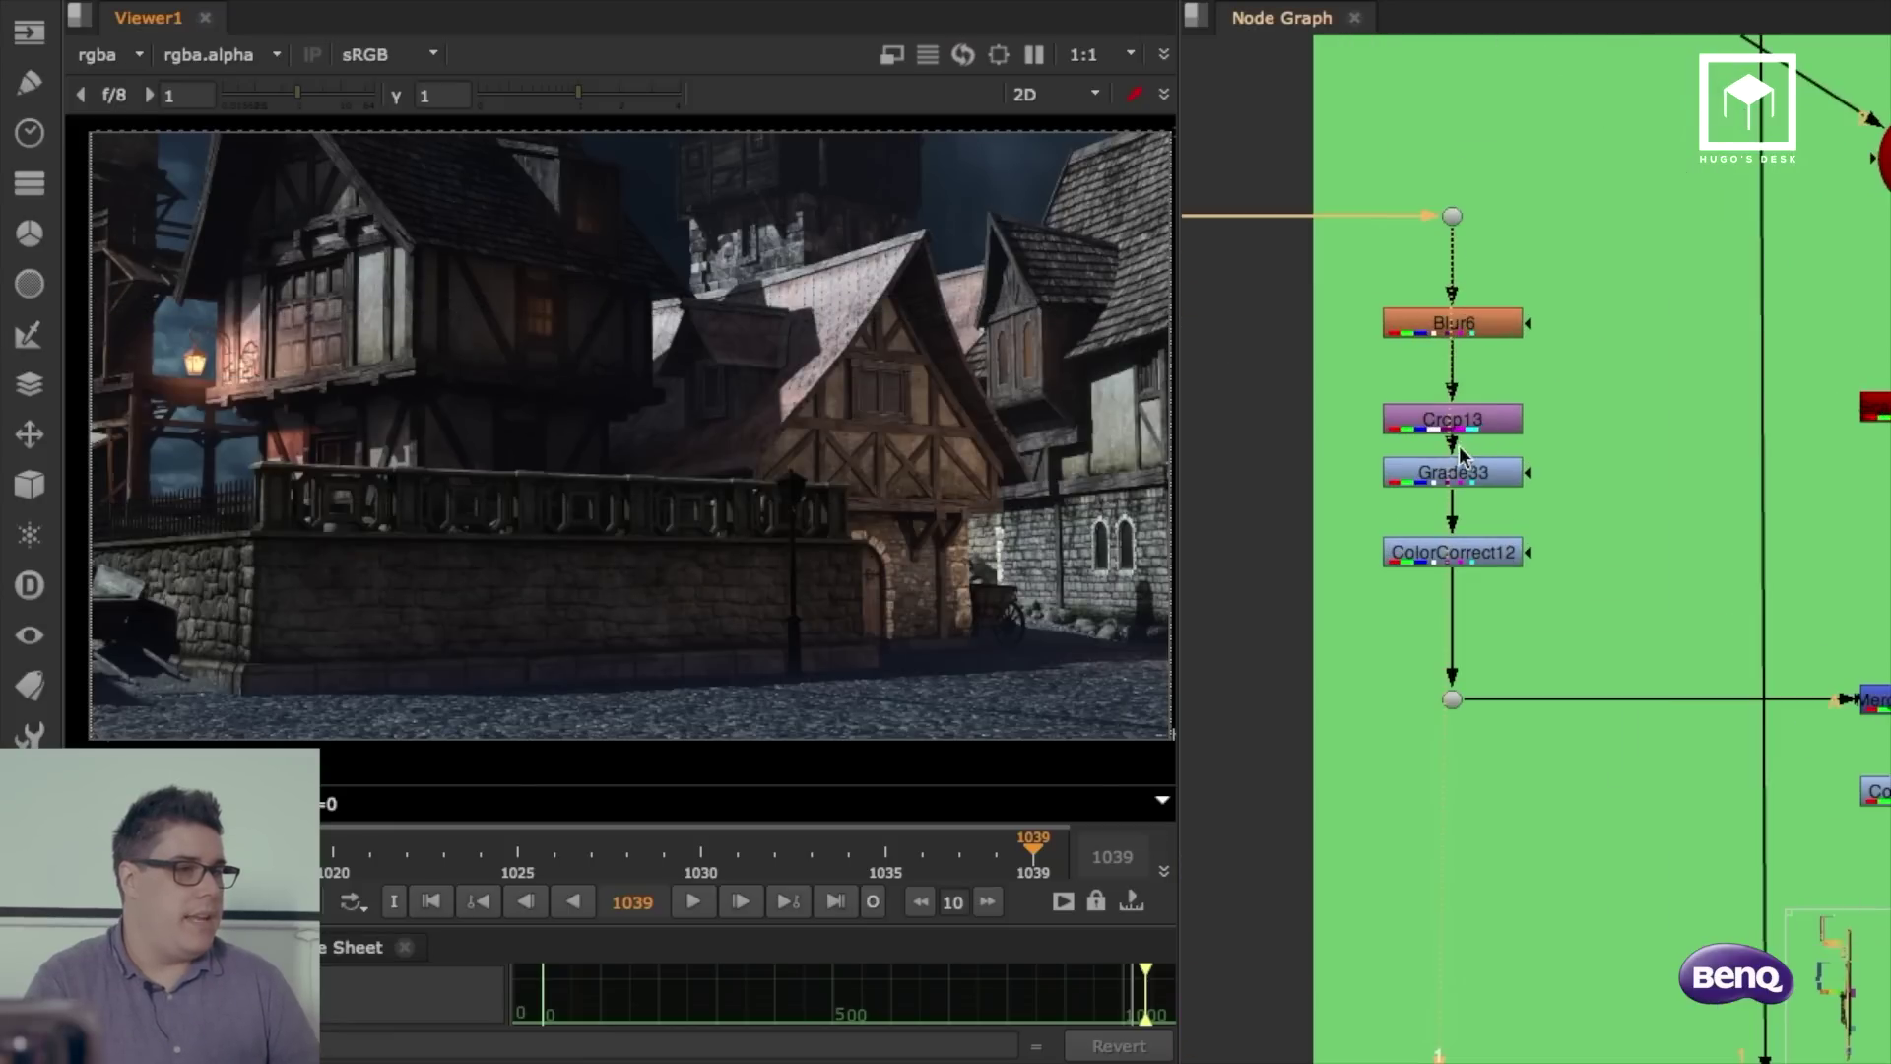
click(1488, 325)
key(1)
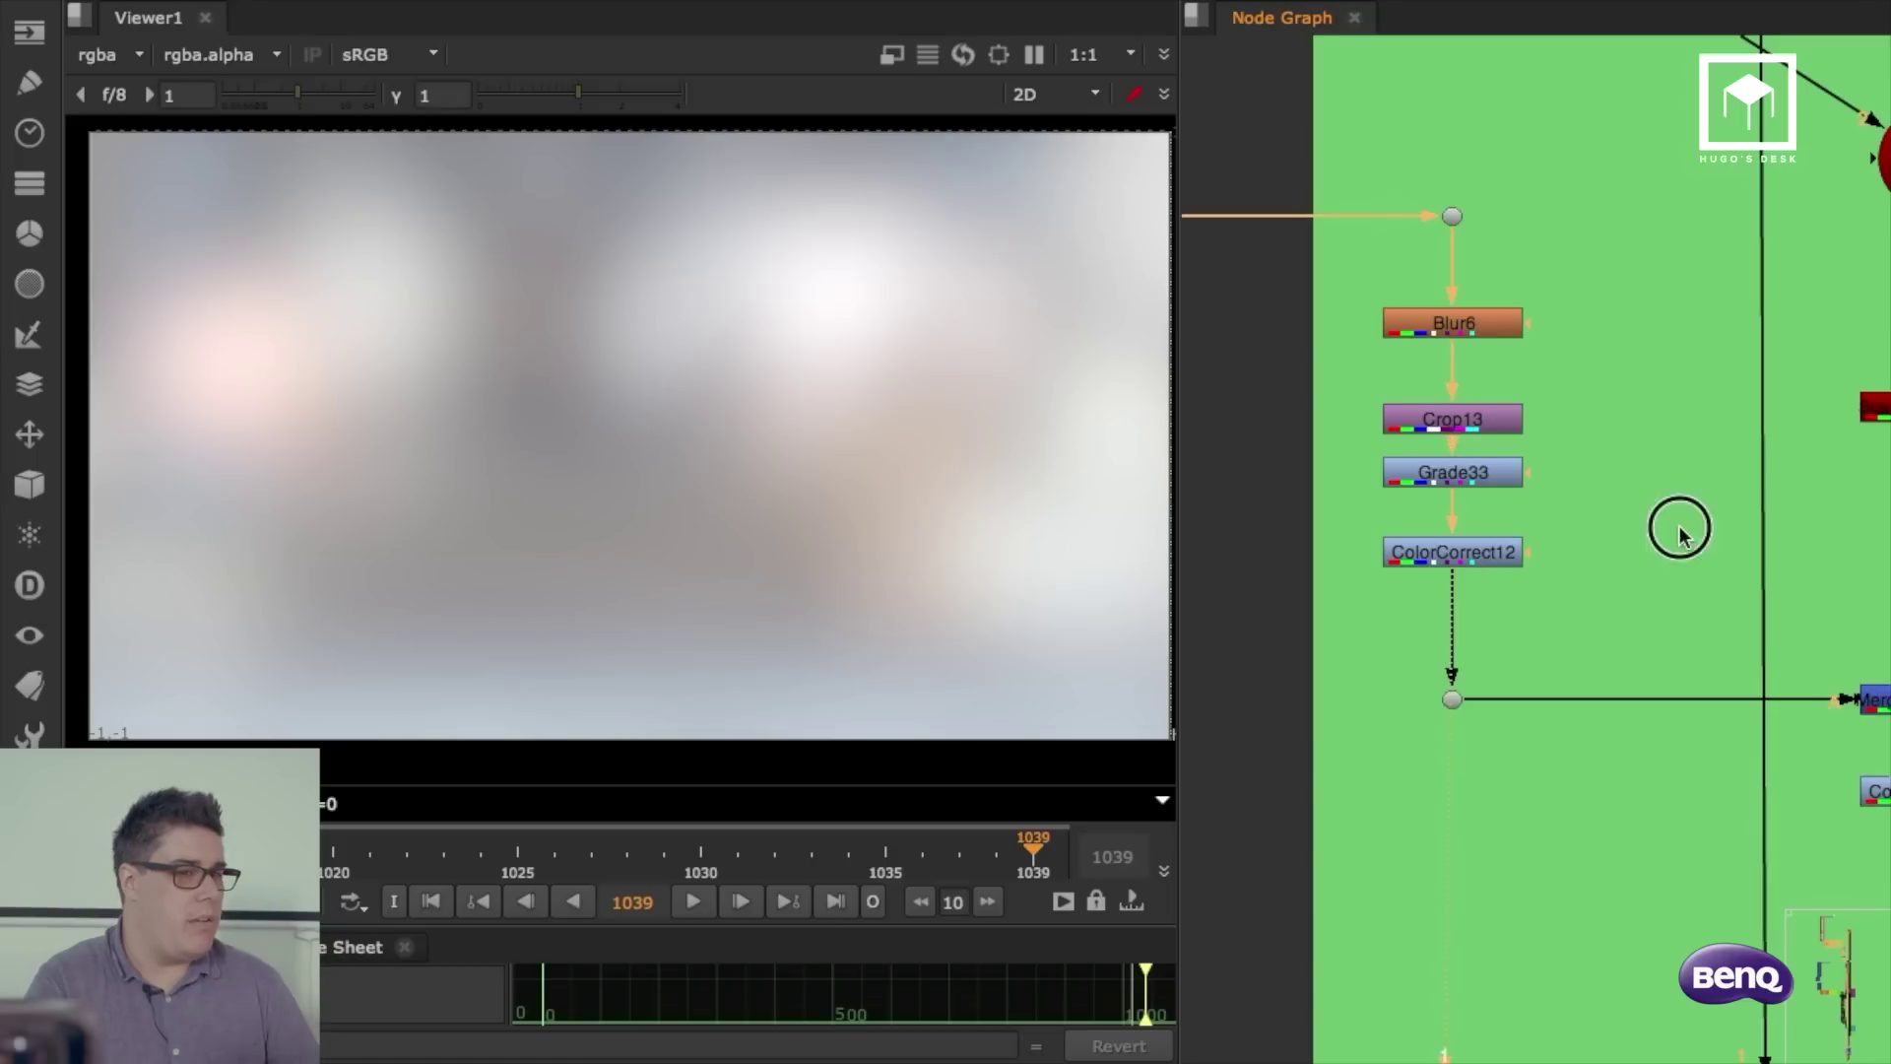
Step: View the rain multiplied by the blurred background at Merge24, then its graded result at ColorCorrect14
middle_drag(1679, 523, 1460, 434)
click(1712, 609)
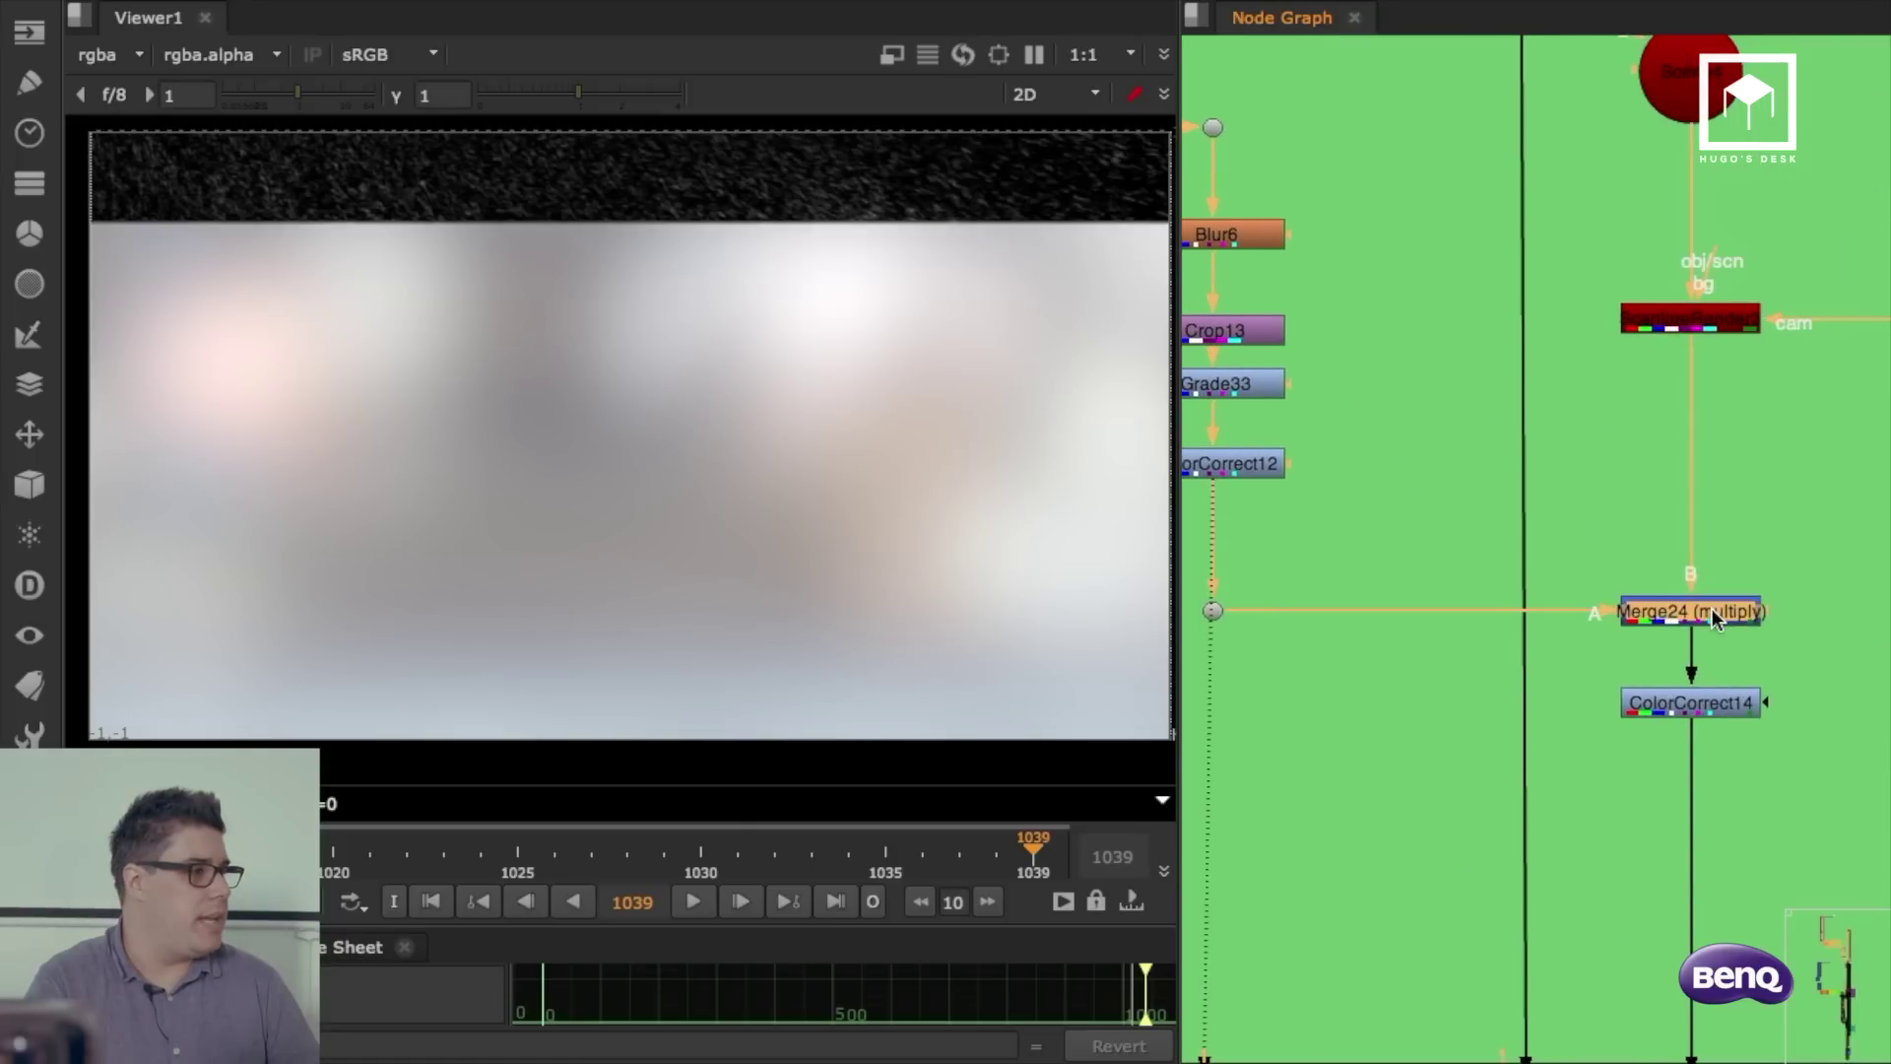
key(d)
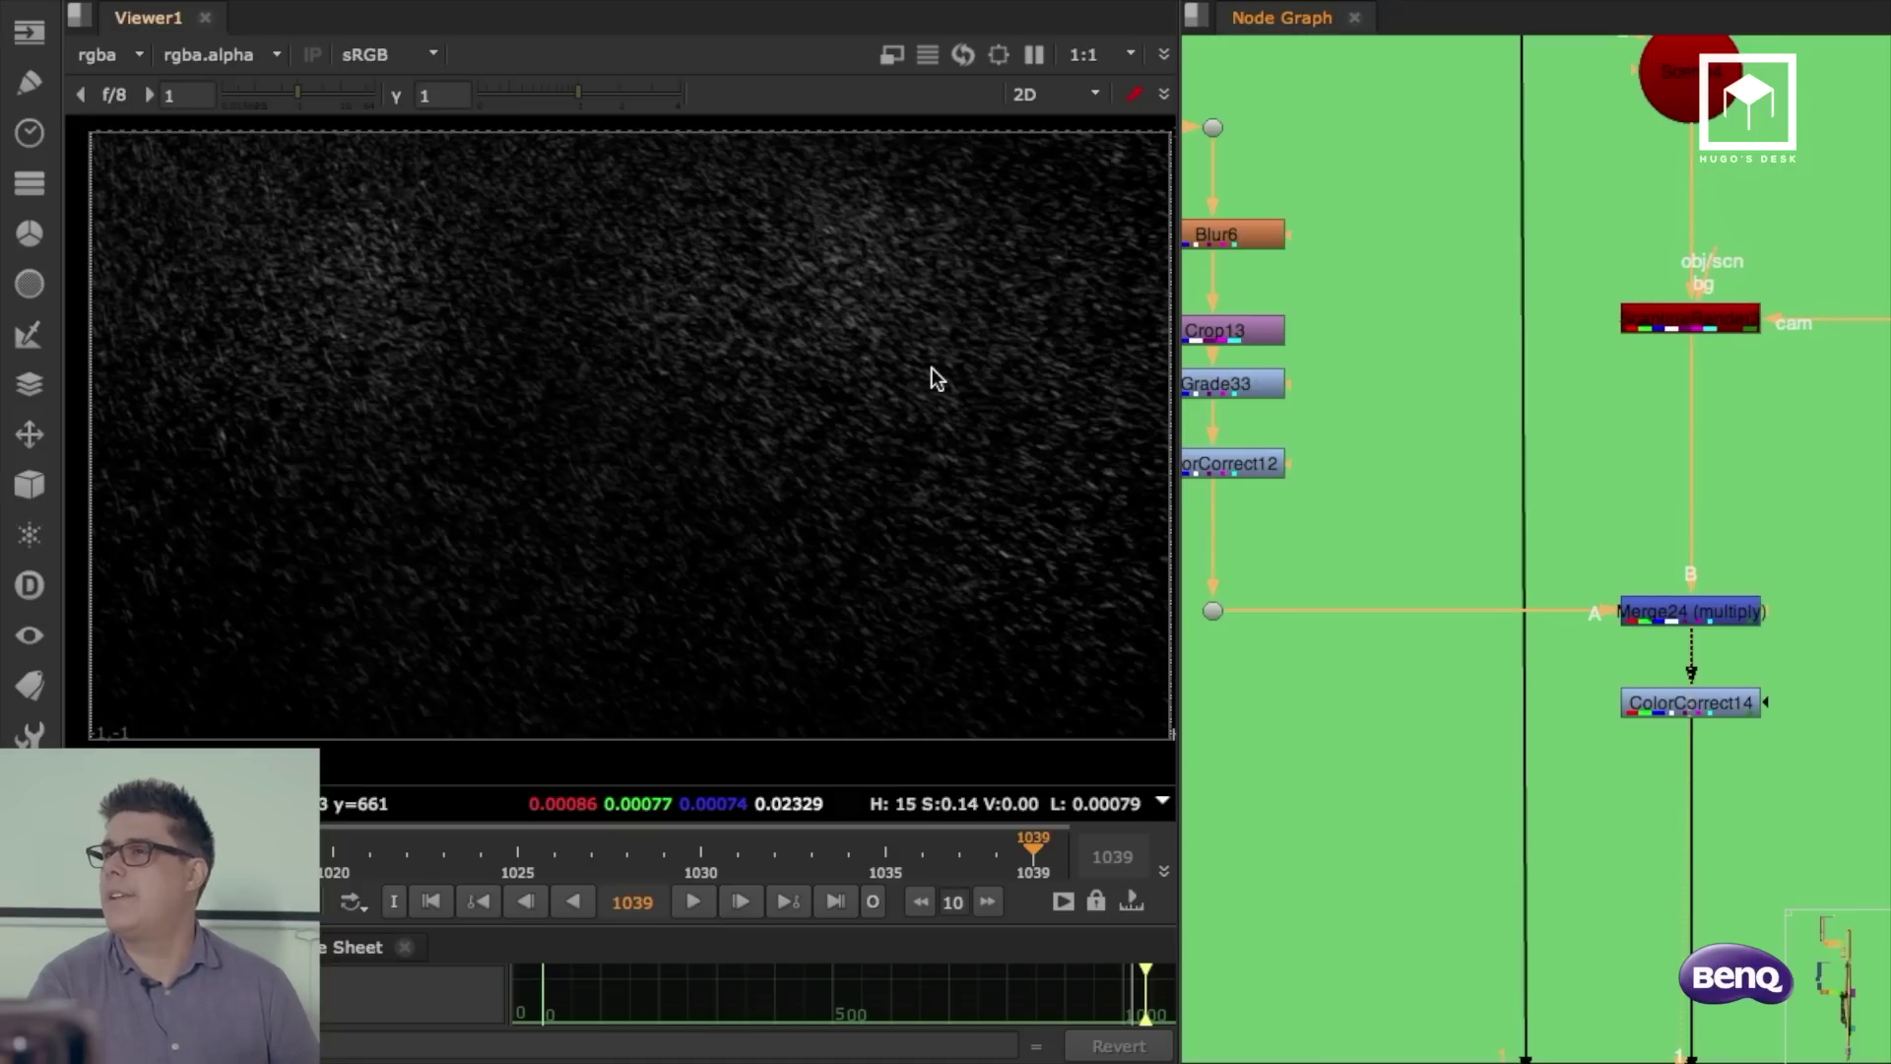
click(1690, 702)
middle_drag(1693, 701, 1664, 595)
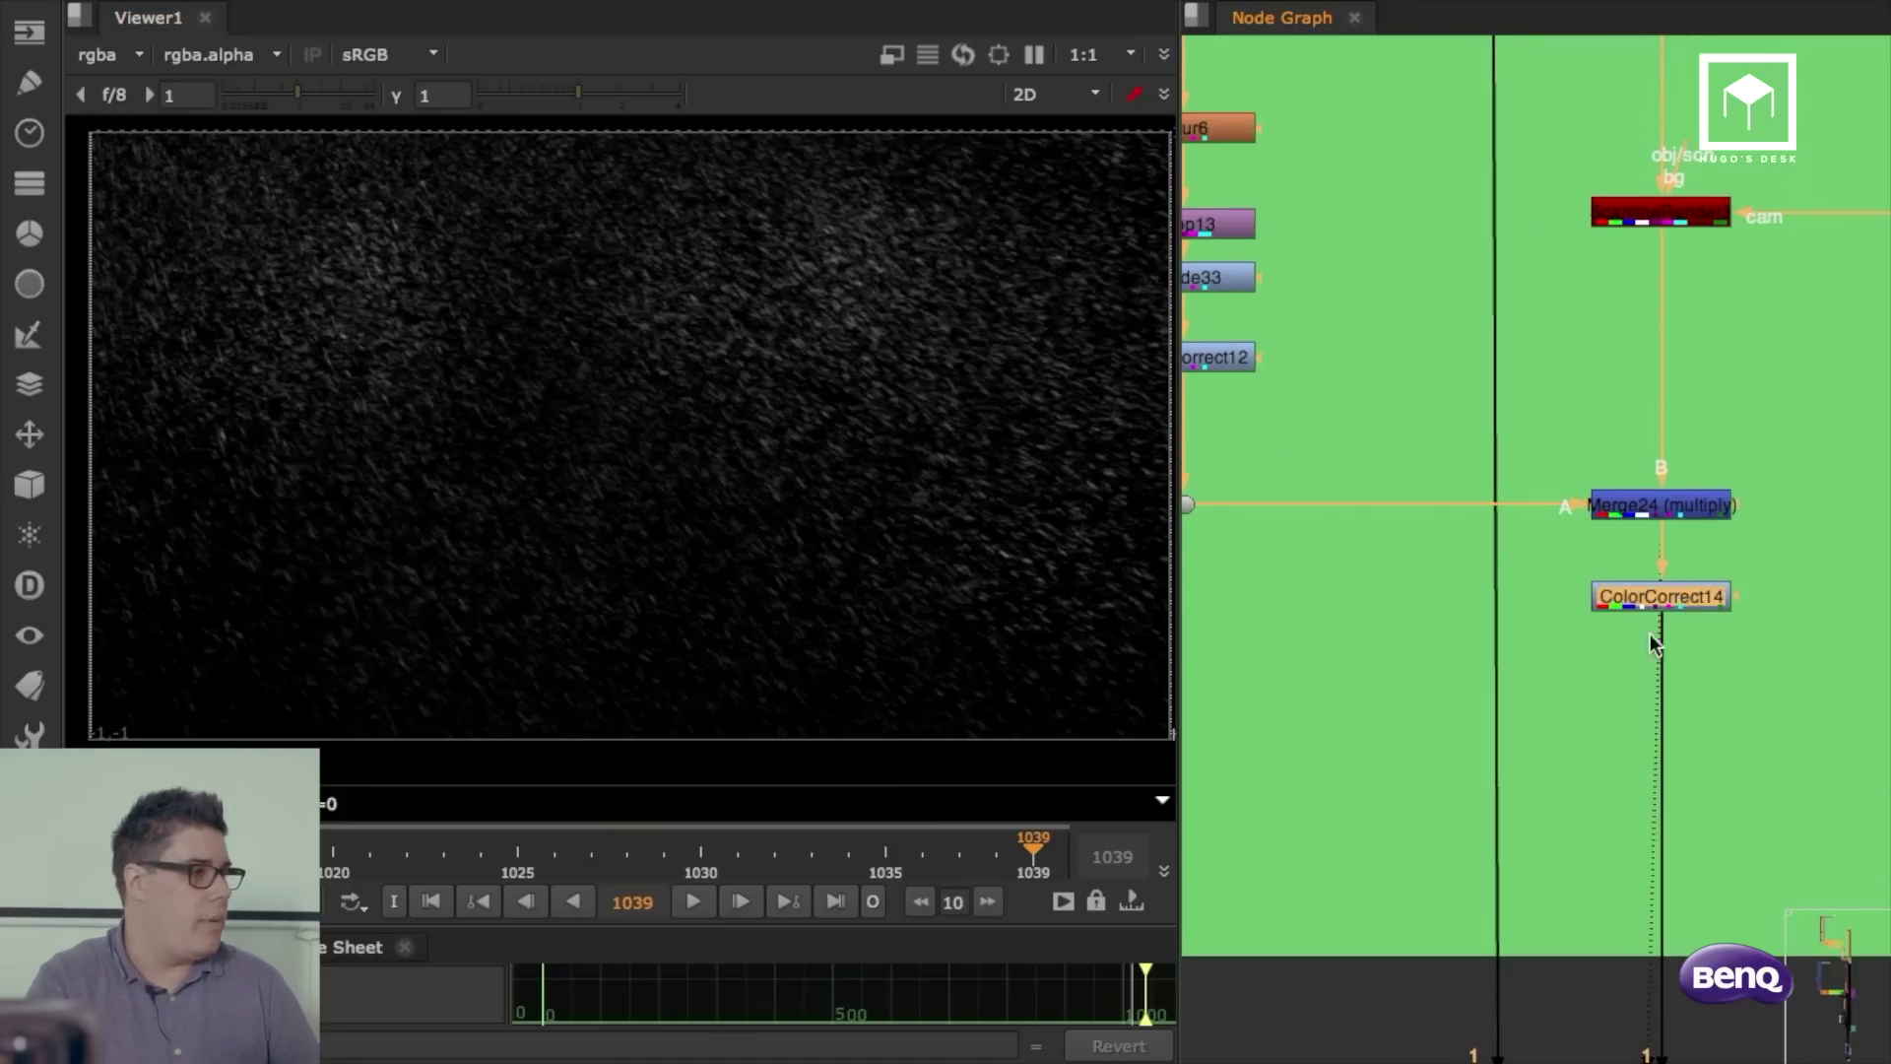
key(1)
Step: View the merge node left of the Rain backdrop, where the rain is combined with the main background
click(1592, 691)
middle_drag(1592, 691, 1579, 645)
scroll(1664, 554, down, 3)
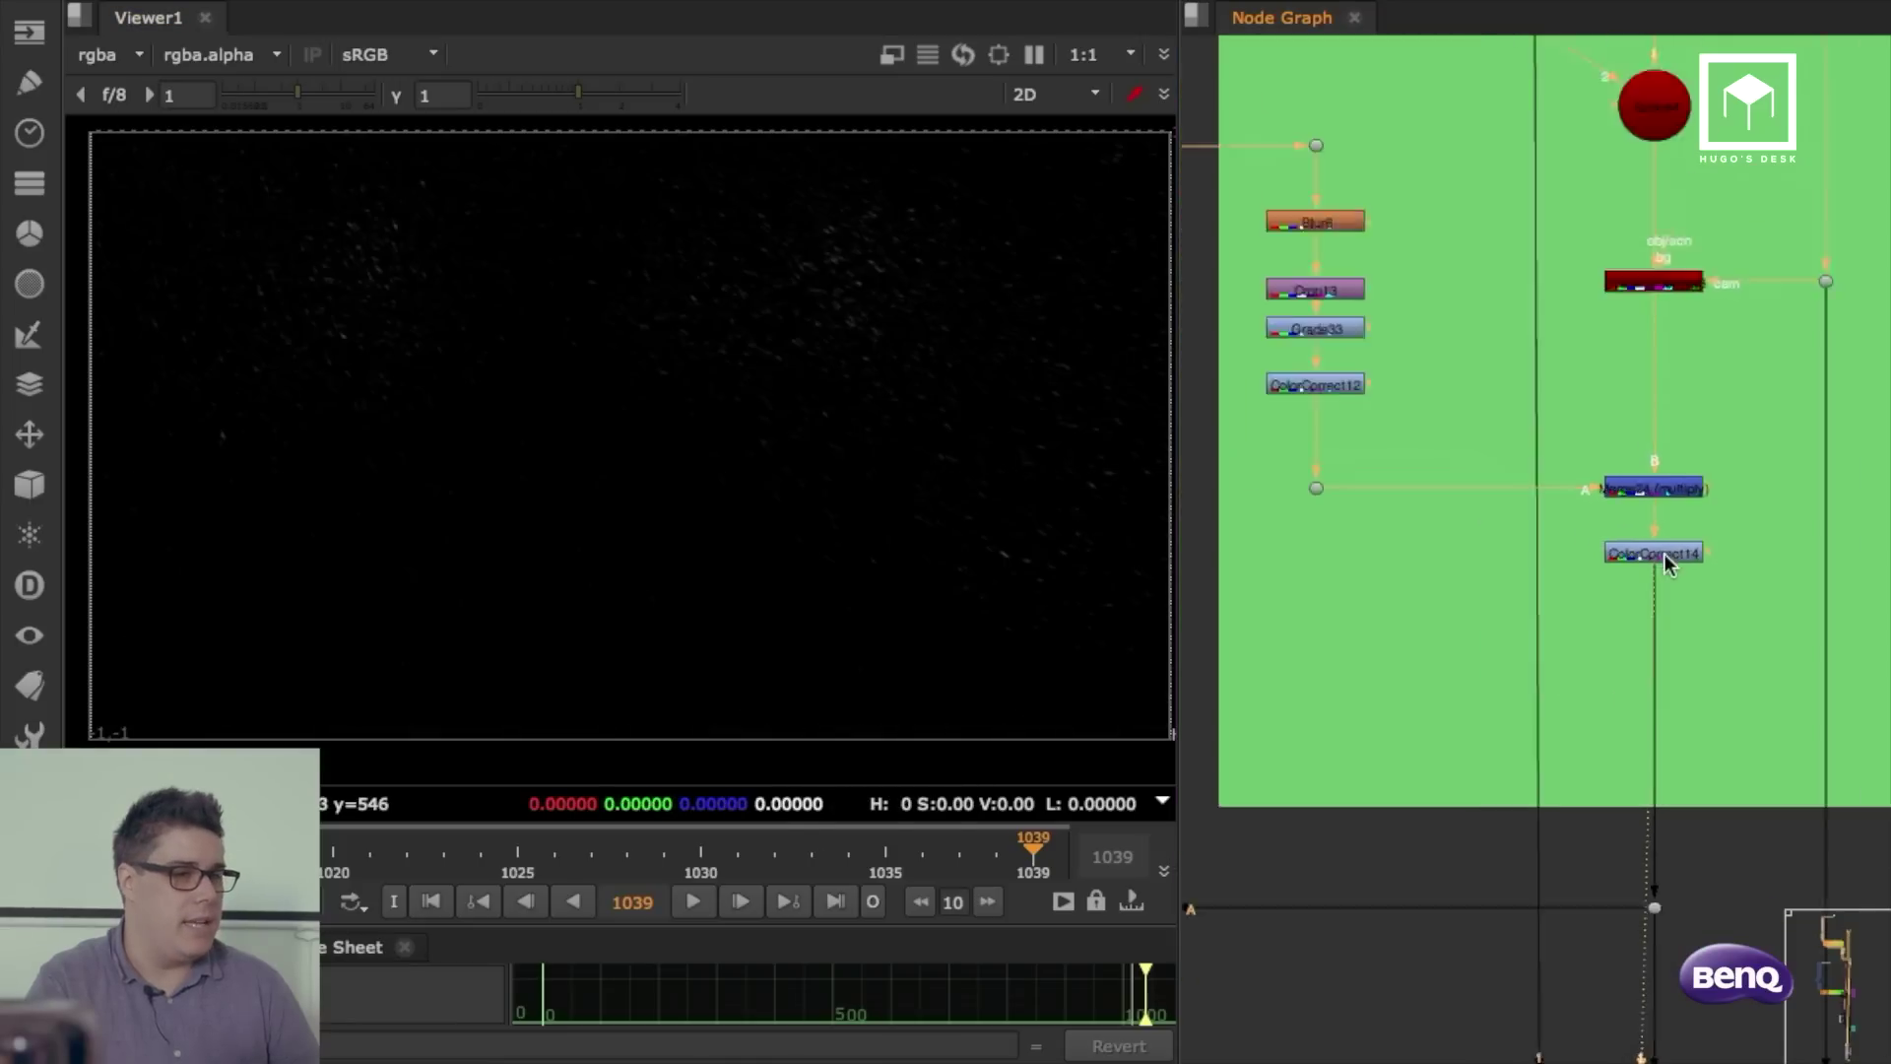
scroll(1665, 553, down, 5)
middle_drag(1428, 654, 1659, 547)
drag(1566, 604, 1312, 740)
key(1)
click(1310, 737)
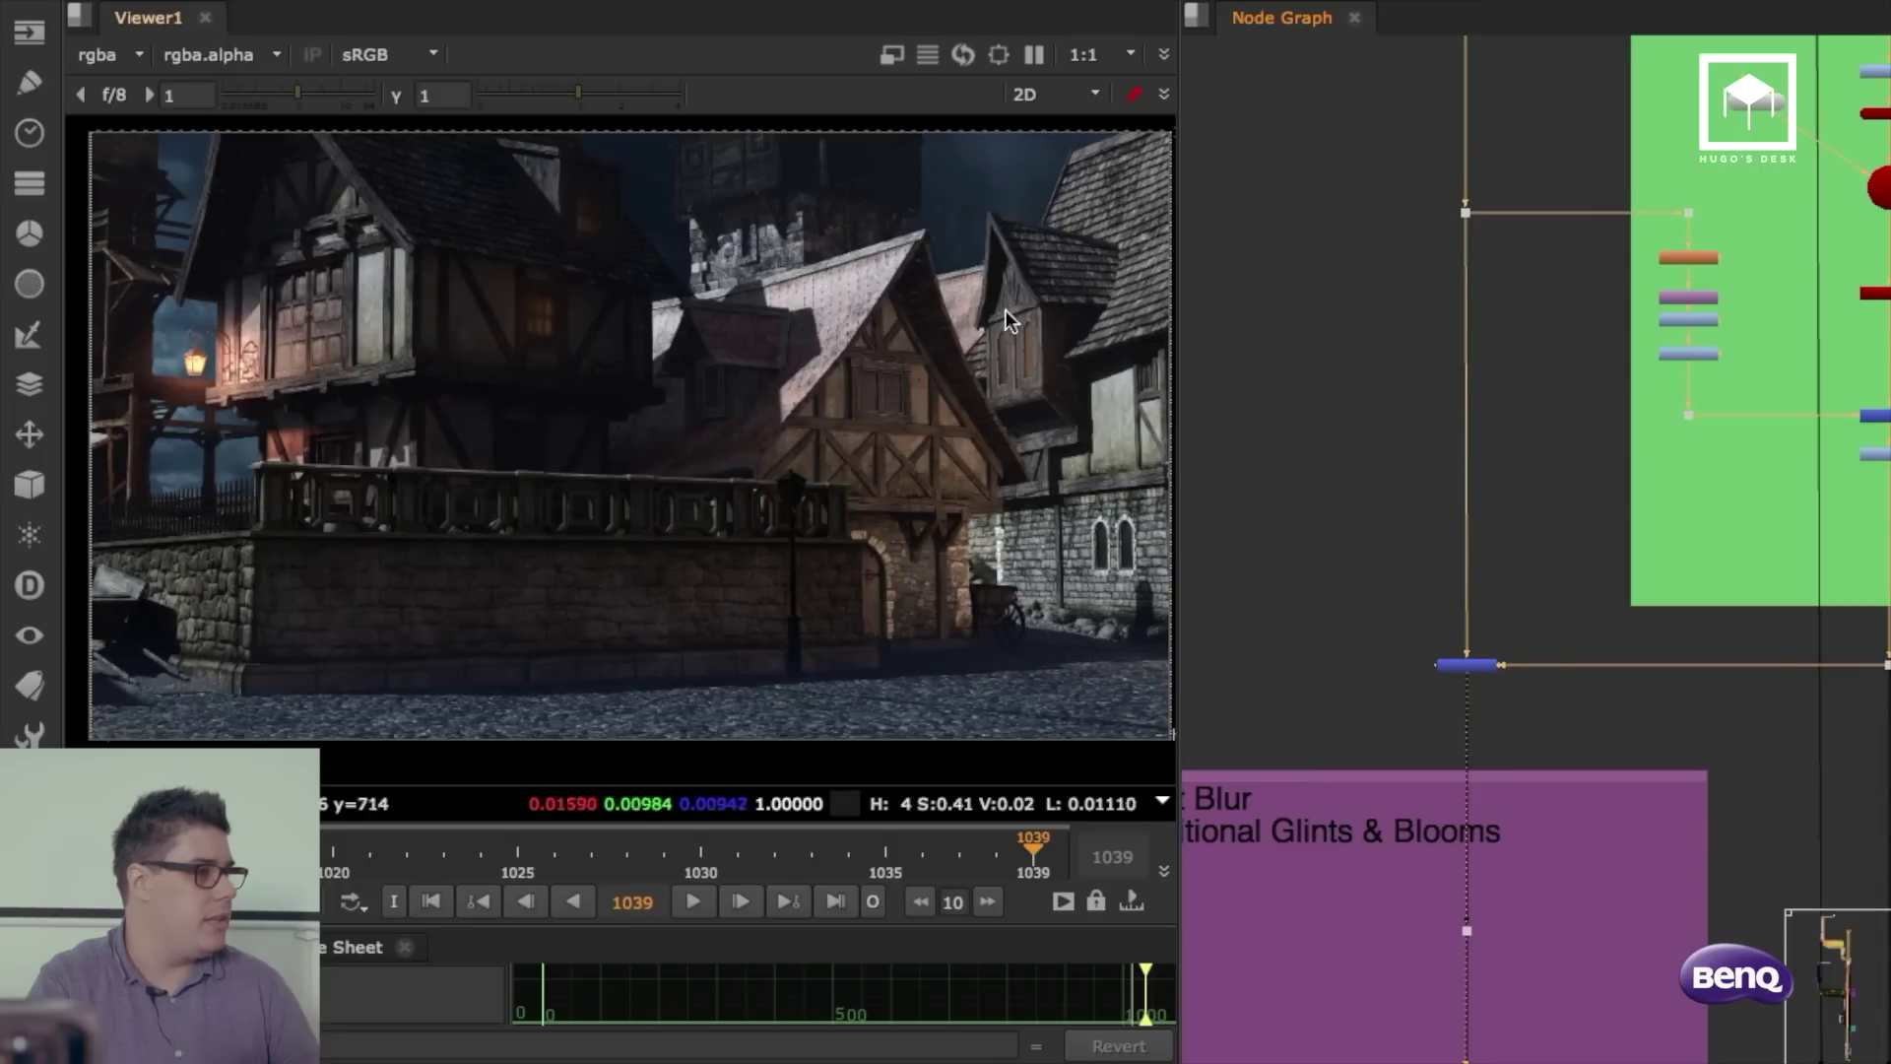
Step: Examine the merged rain up close around the lantern and the timber house in the background
scroll(226, 215, up, 6)
middle_drag(279, 249, 584, 357)
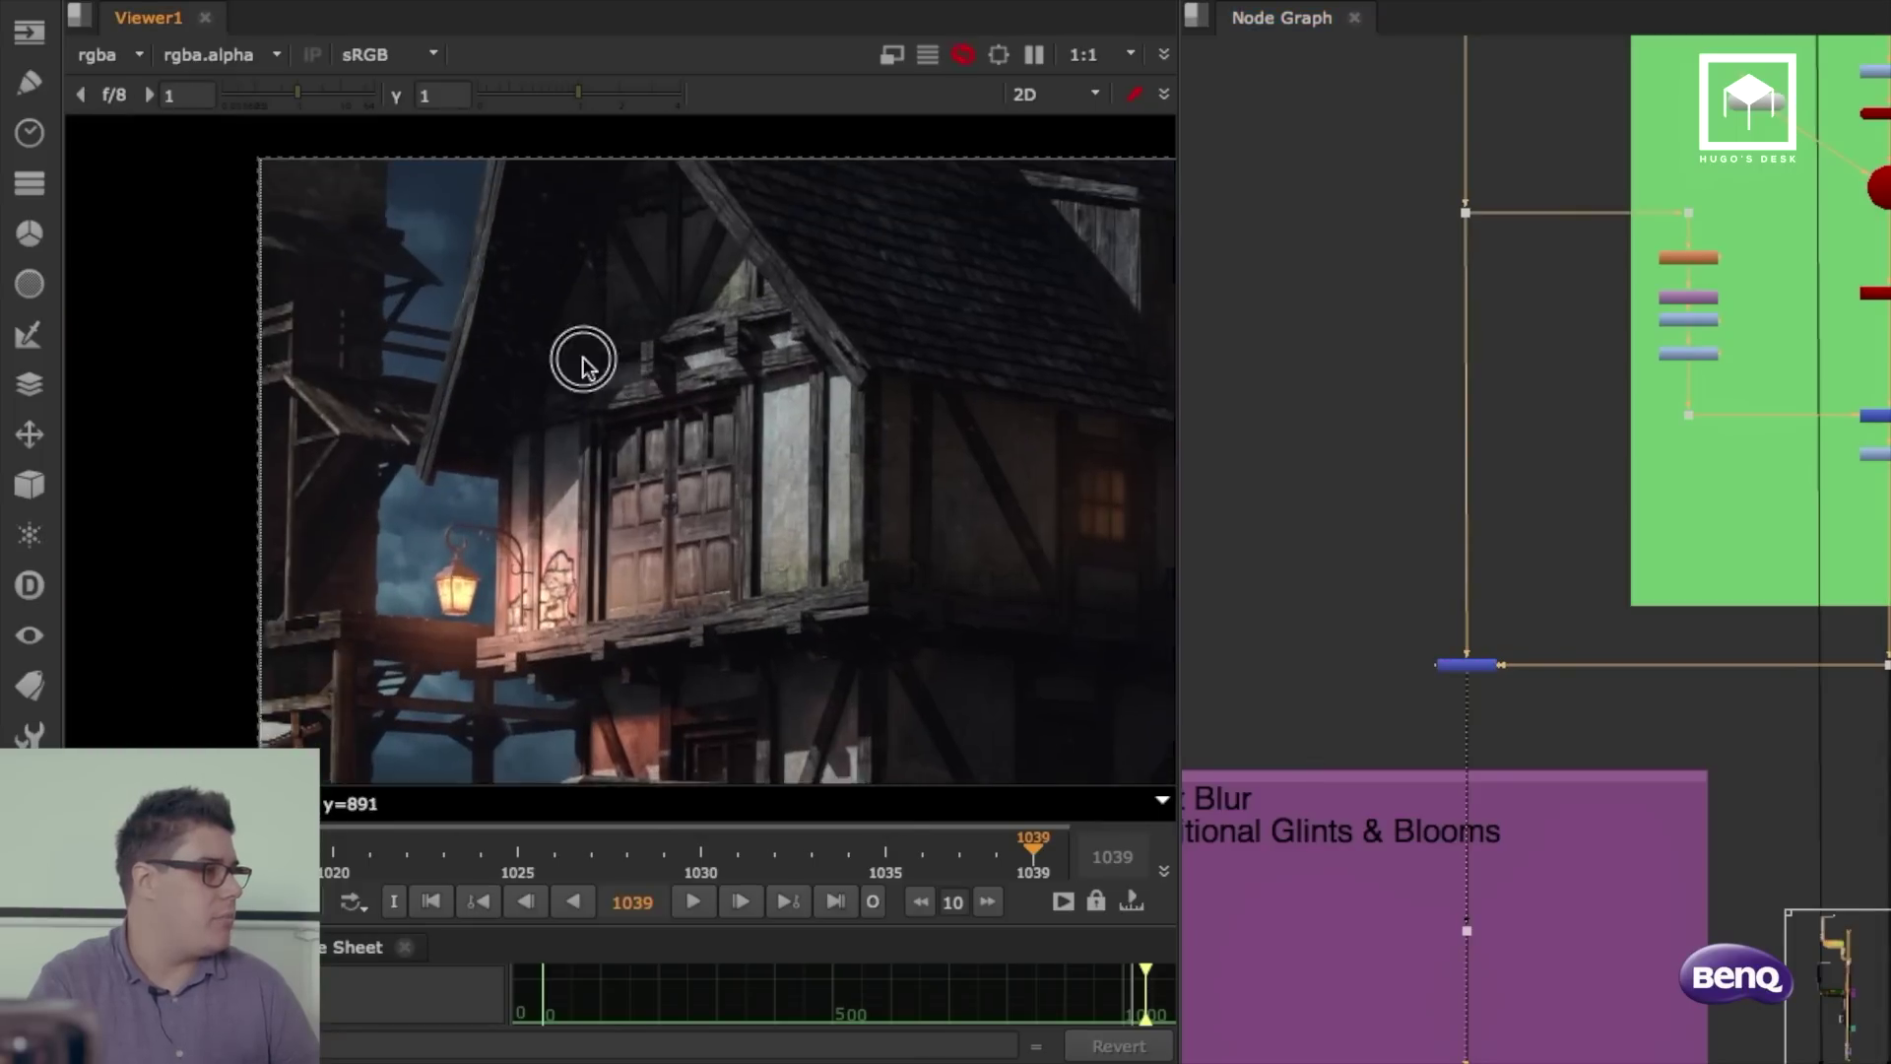
scroll(571, 316, up, 1)
scroll(571, 316, down, 1)
scroll(748, 606, down, 2)
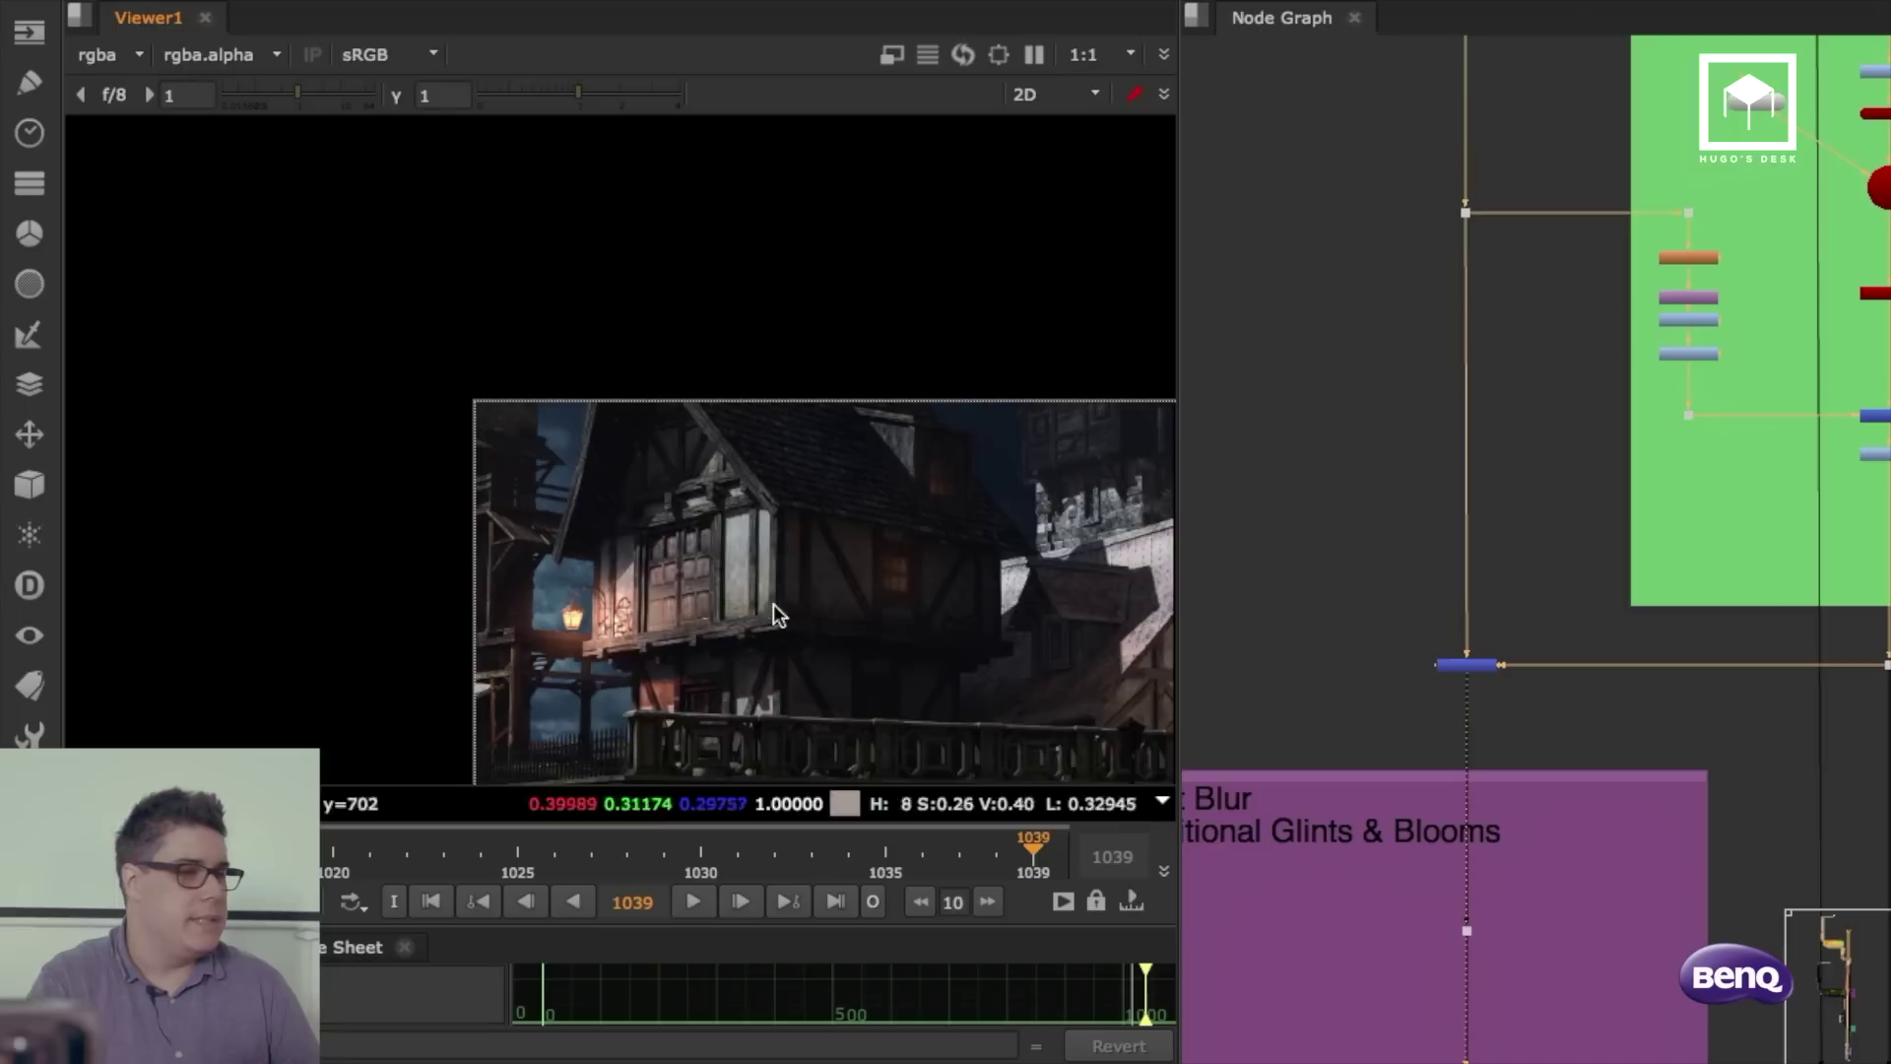
middle_drag(772, 605, 440, 415)
Step: Trace the main pipeline down the node graph to the second Rain backdrop, below the teal backdrop
scroll(1834, 587, down, 5)
scroll(1693, 634, down, 3)
middle_drag(1693, 633, 1466, 418)
middle_drag(1543, 936, 1493, 65)
scroll(1298, 384, up, 8)
scroll(1334, 468, down, 8)
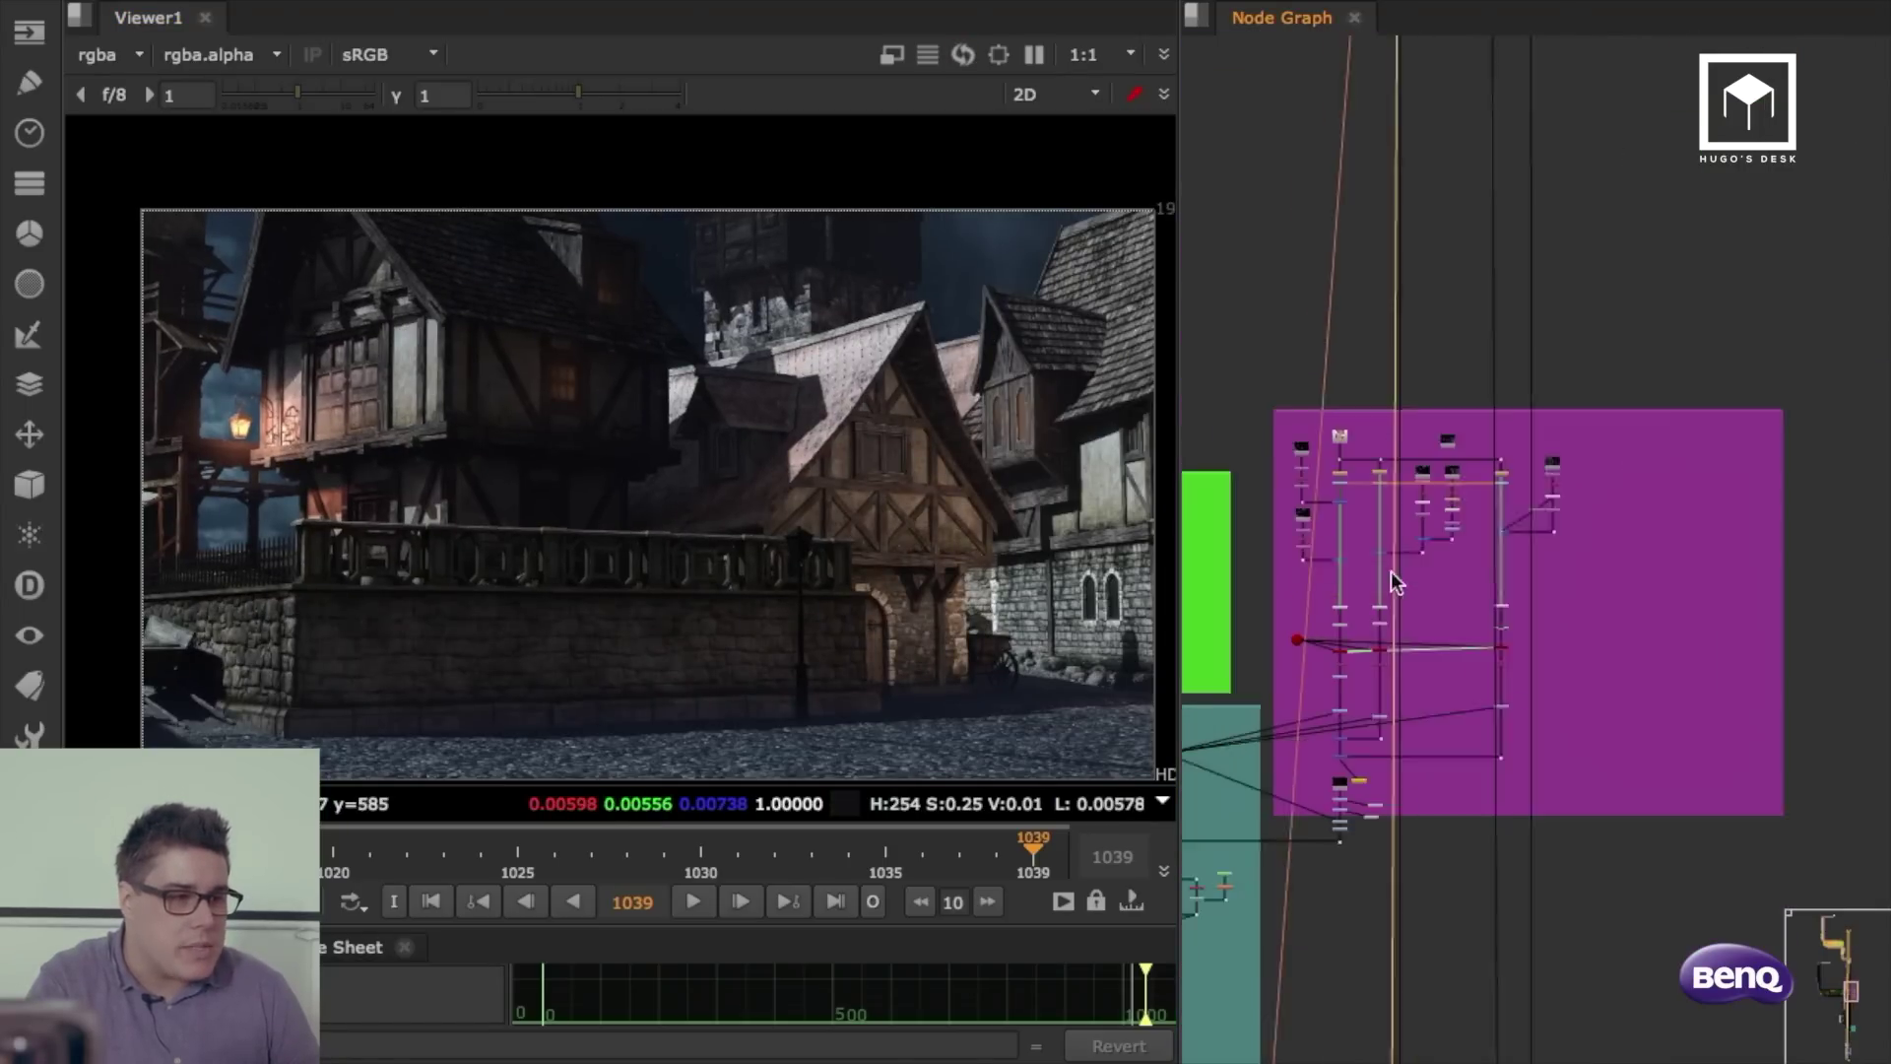
scroll(1396, 578, down, 1)
middle_drag(1397, 578, 1591, 140)
middle_drag(1507, 695, 1651, 215)
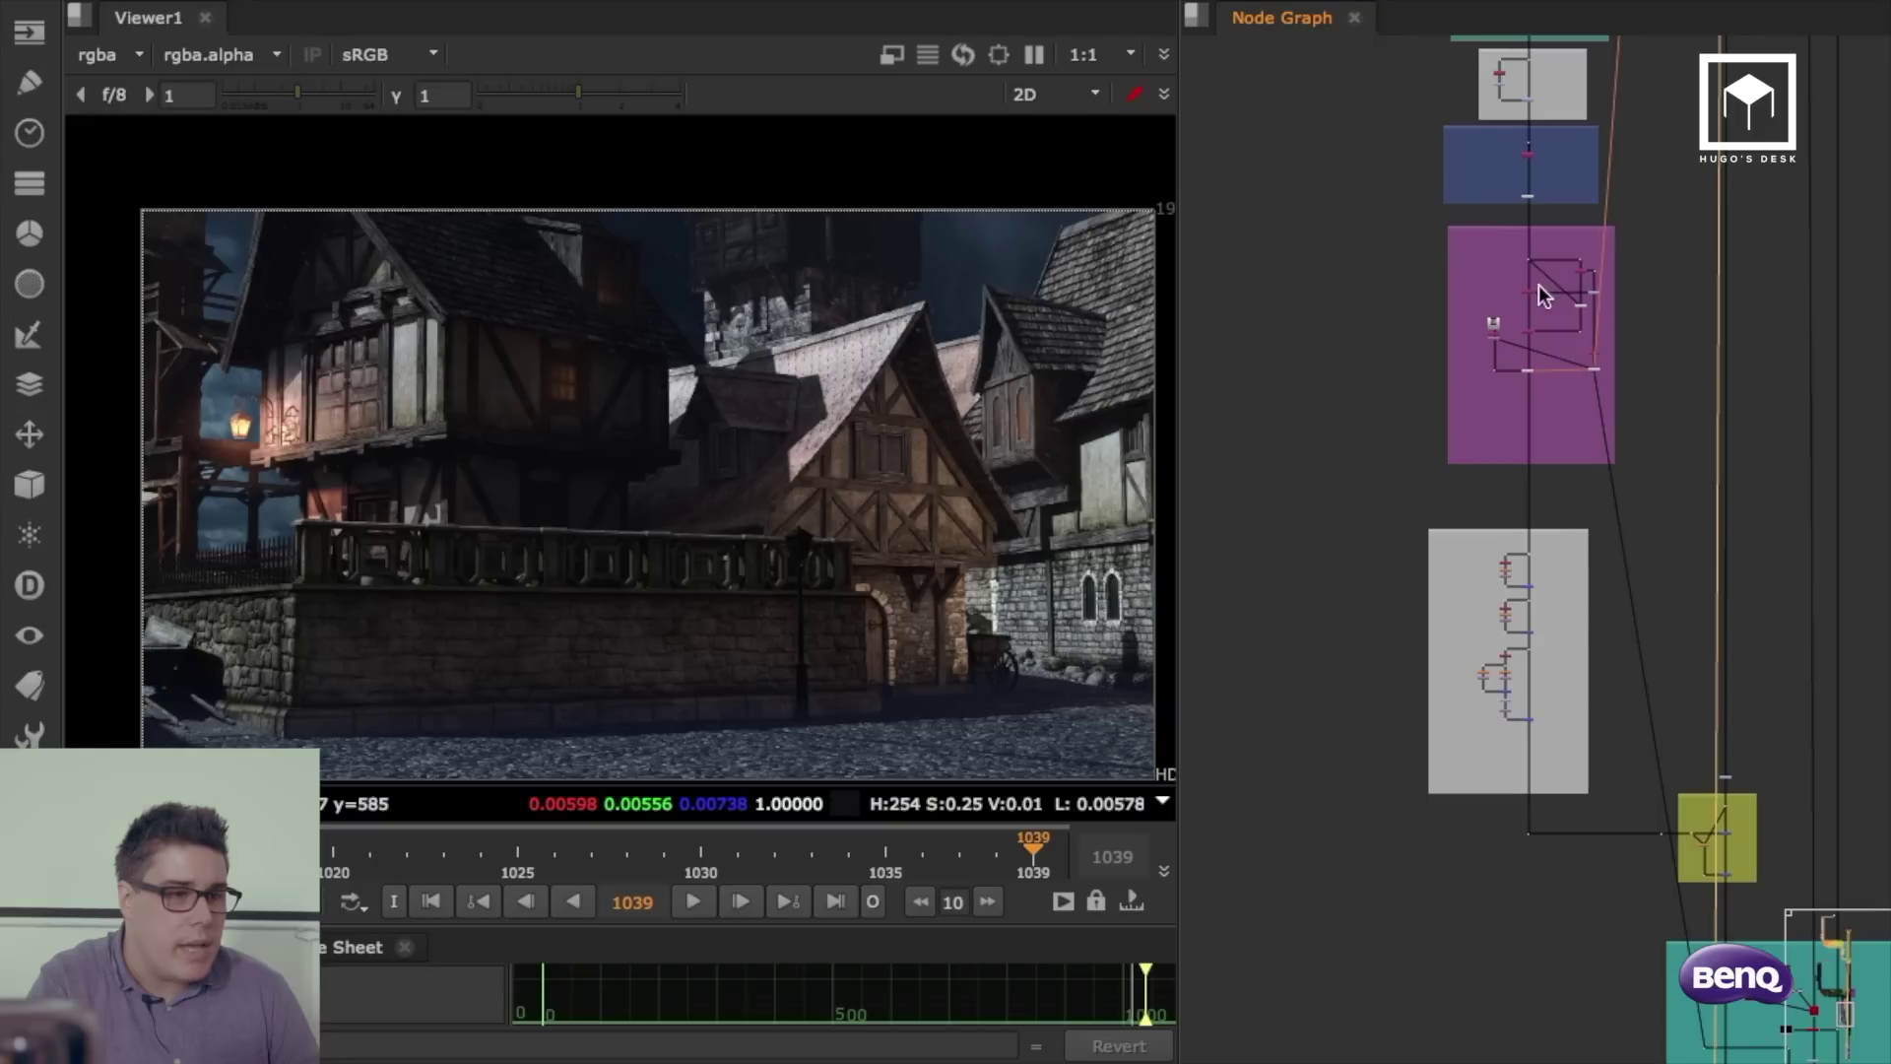
middle_drag(1717, 729, 1454, 313)
scroll(1499, 457, up, 7)
scroll(1499, 363, down, 5)
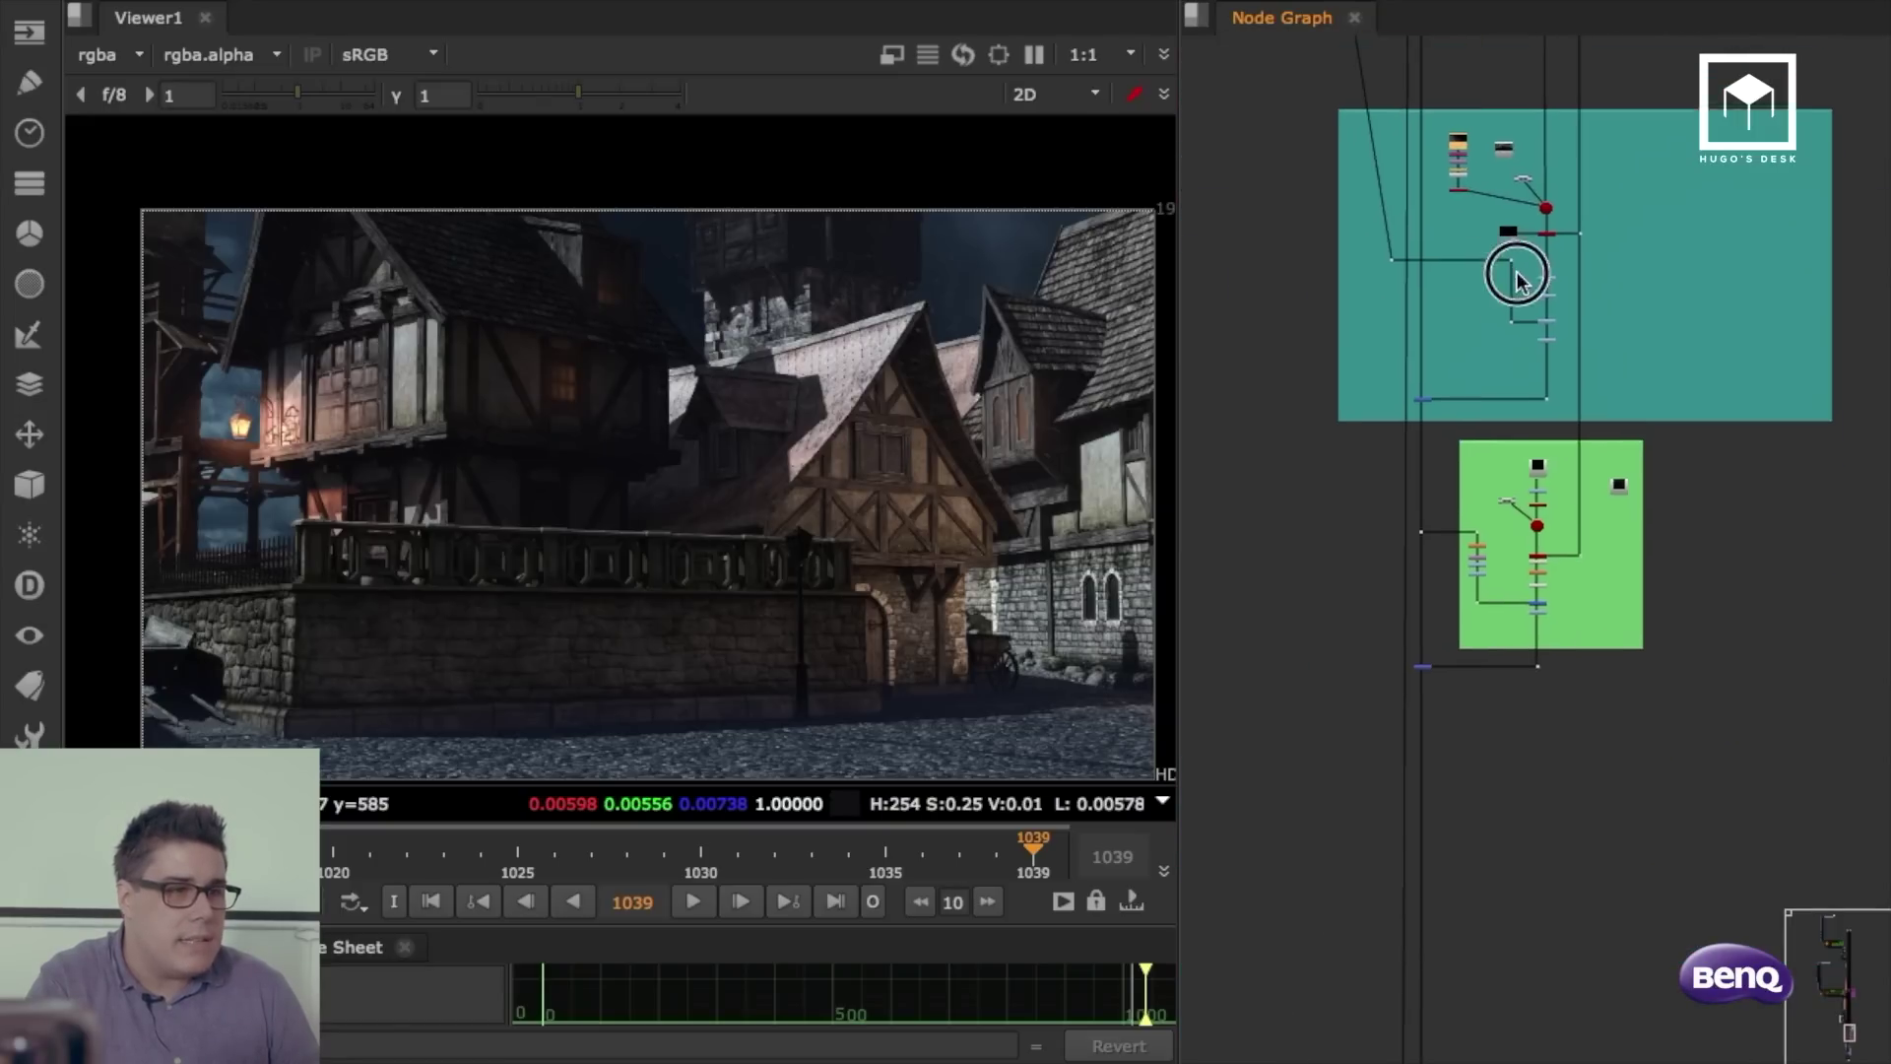
scroll(1532, 412, up, 5)
Step: View the second Rain backdrop's source rain footage, then the character comp feeding its side branch at the first dot
click(1532, 419)
key(1)
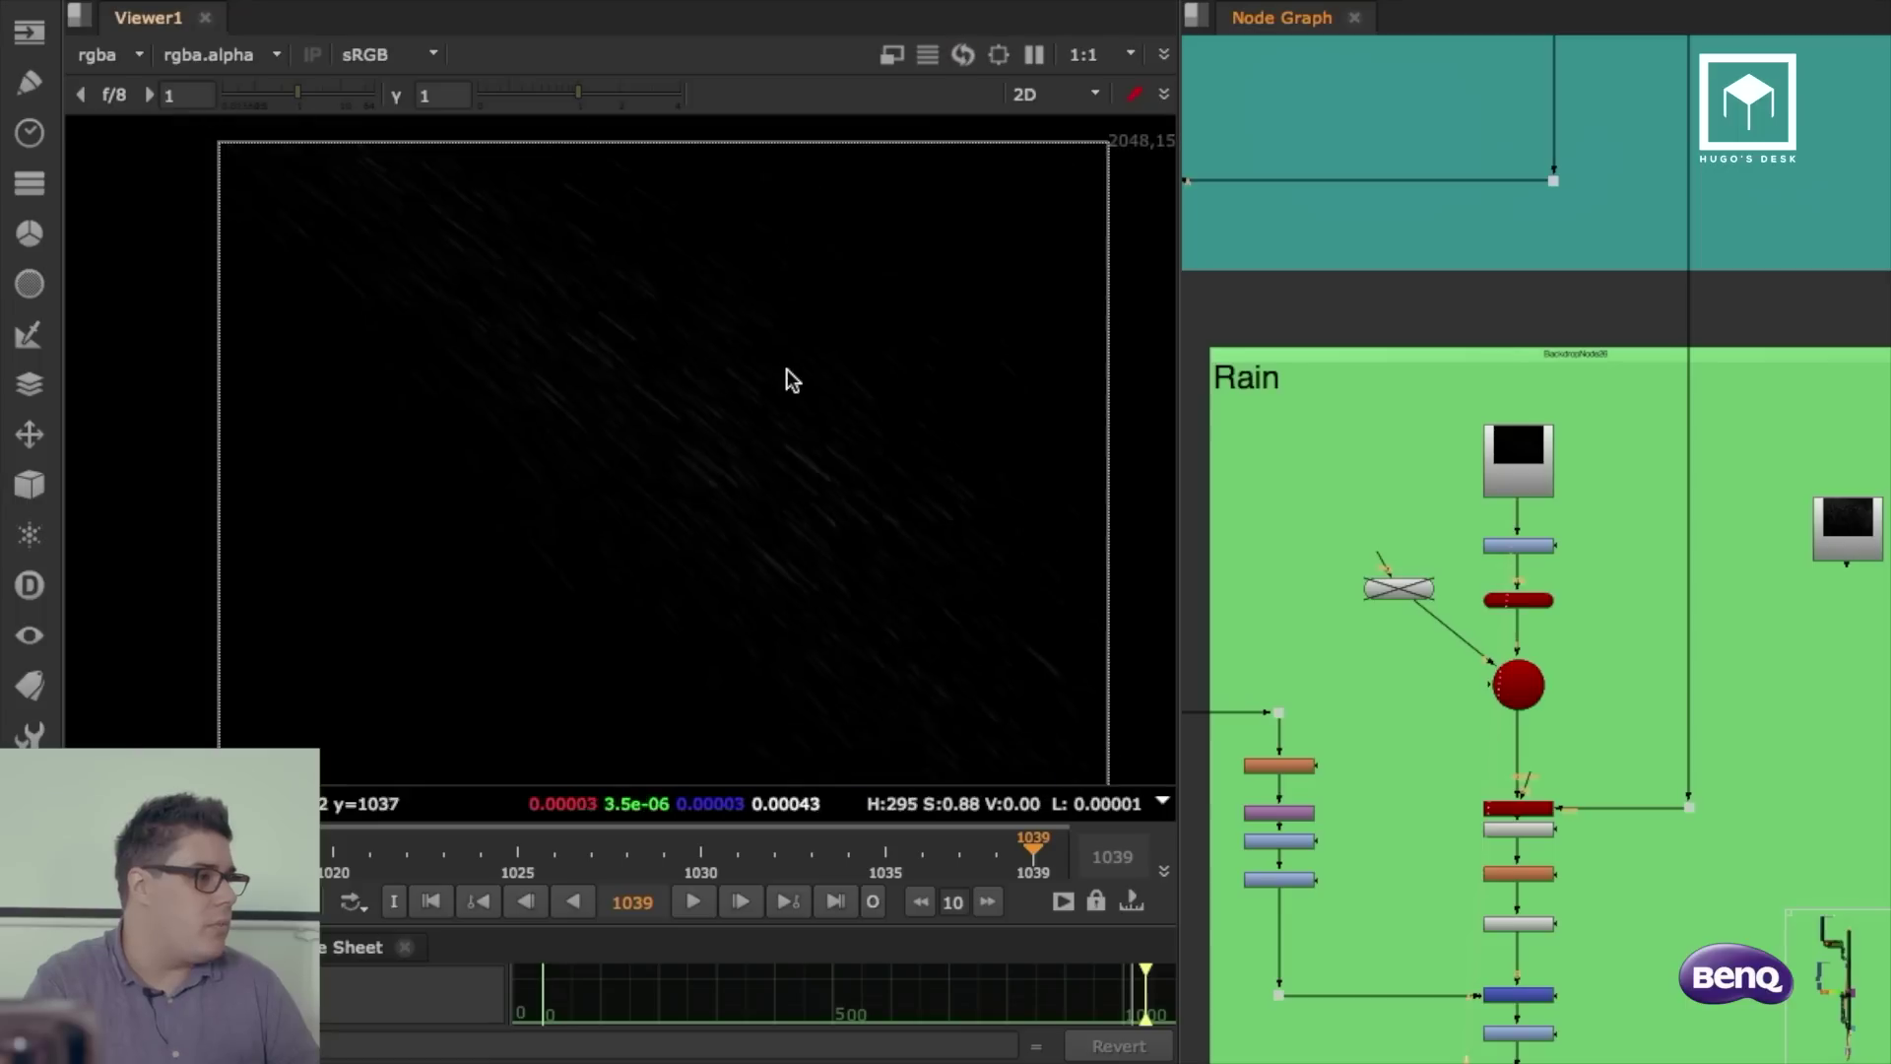
middle_drag(1580, 774, 1624, 569)
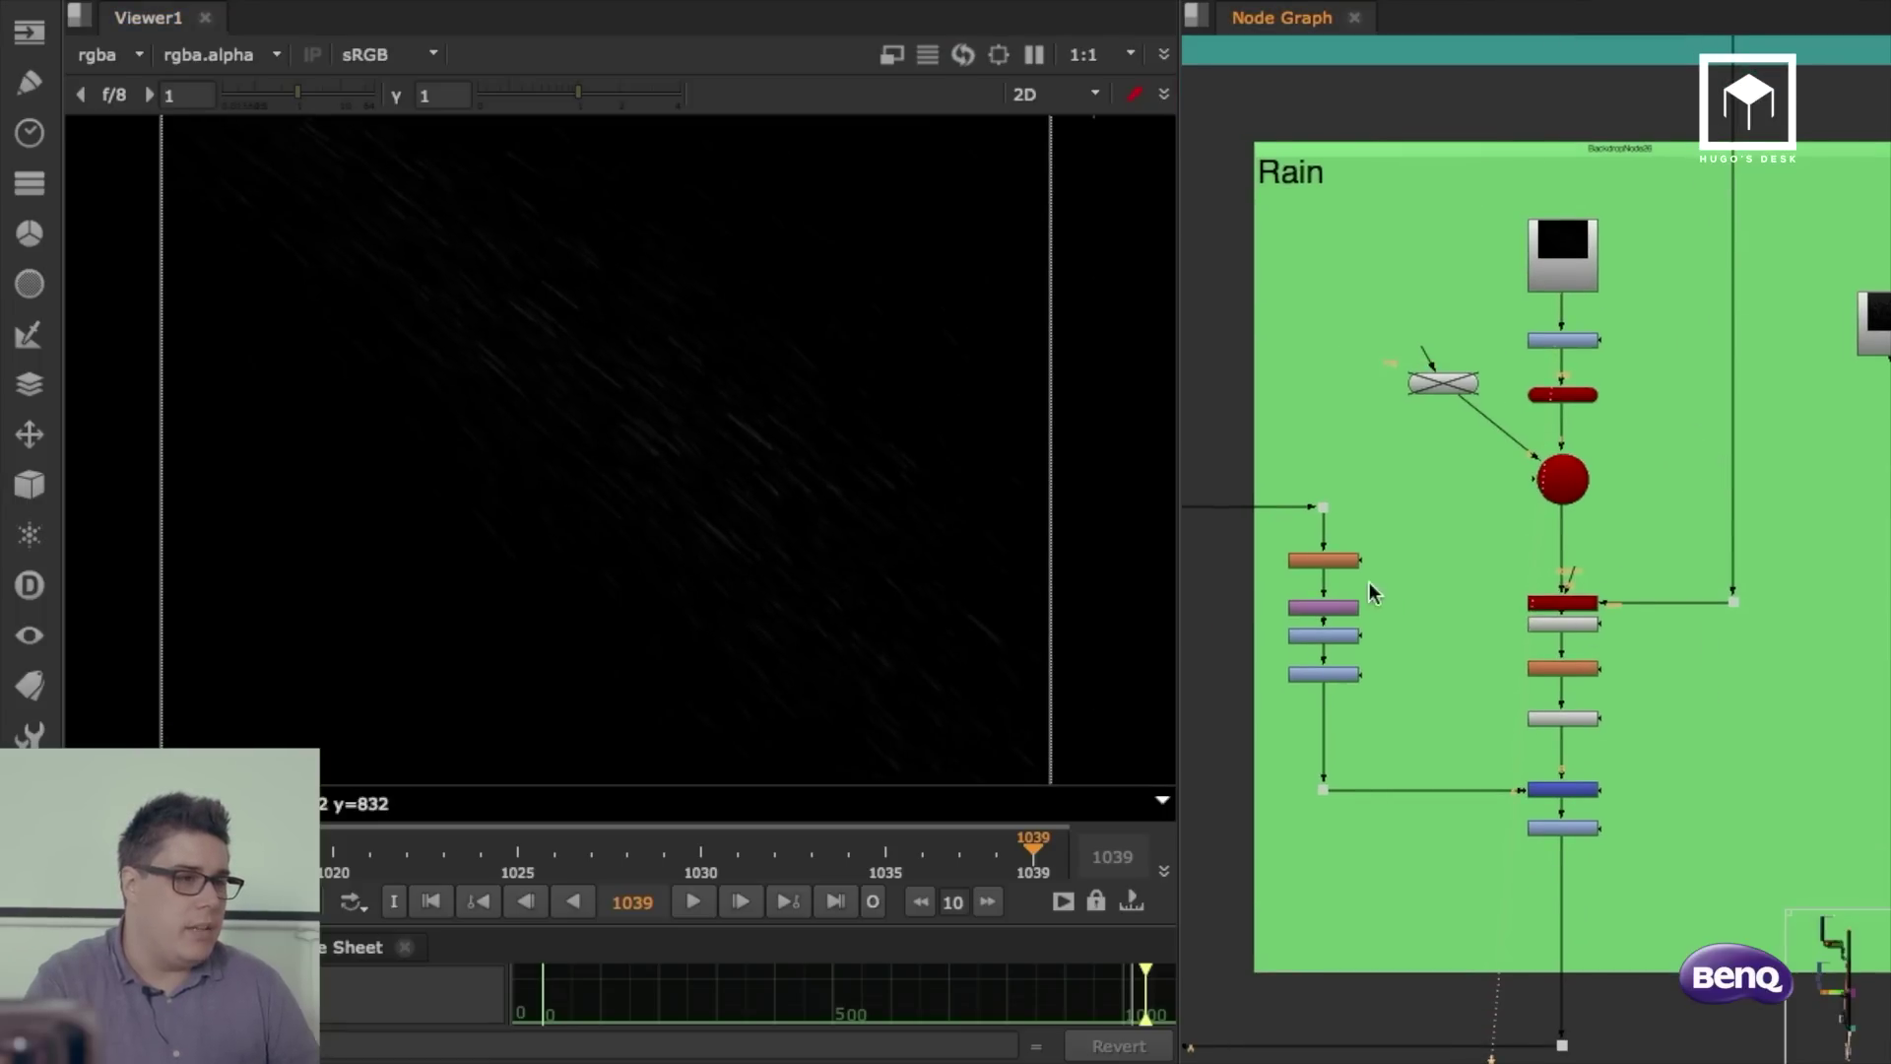
click(1316, 508)
key(1)
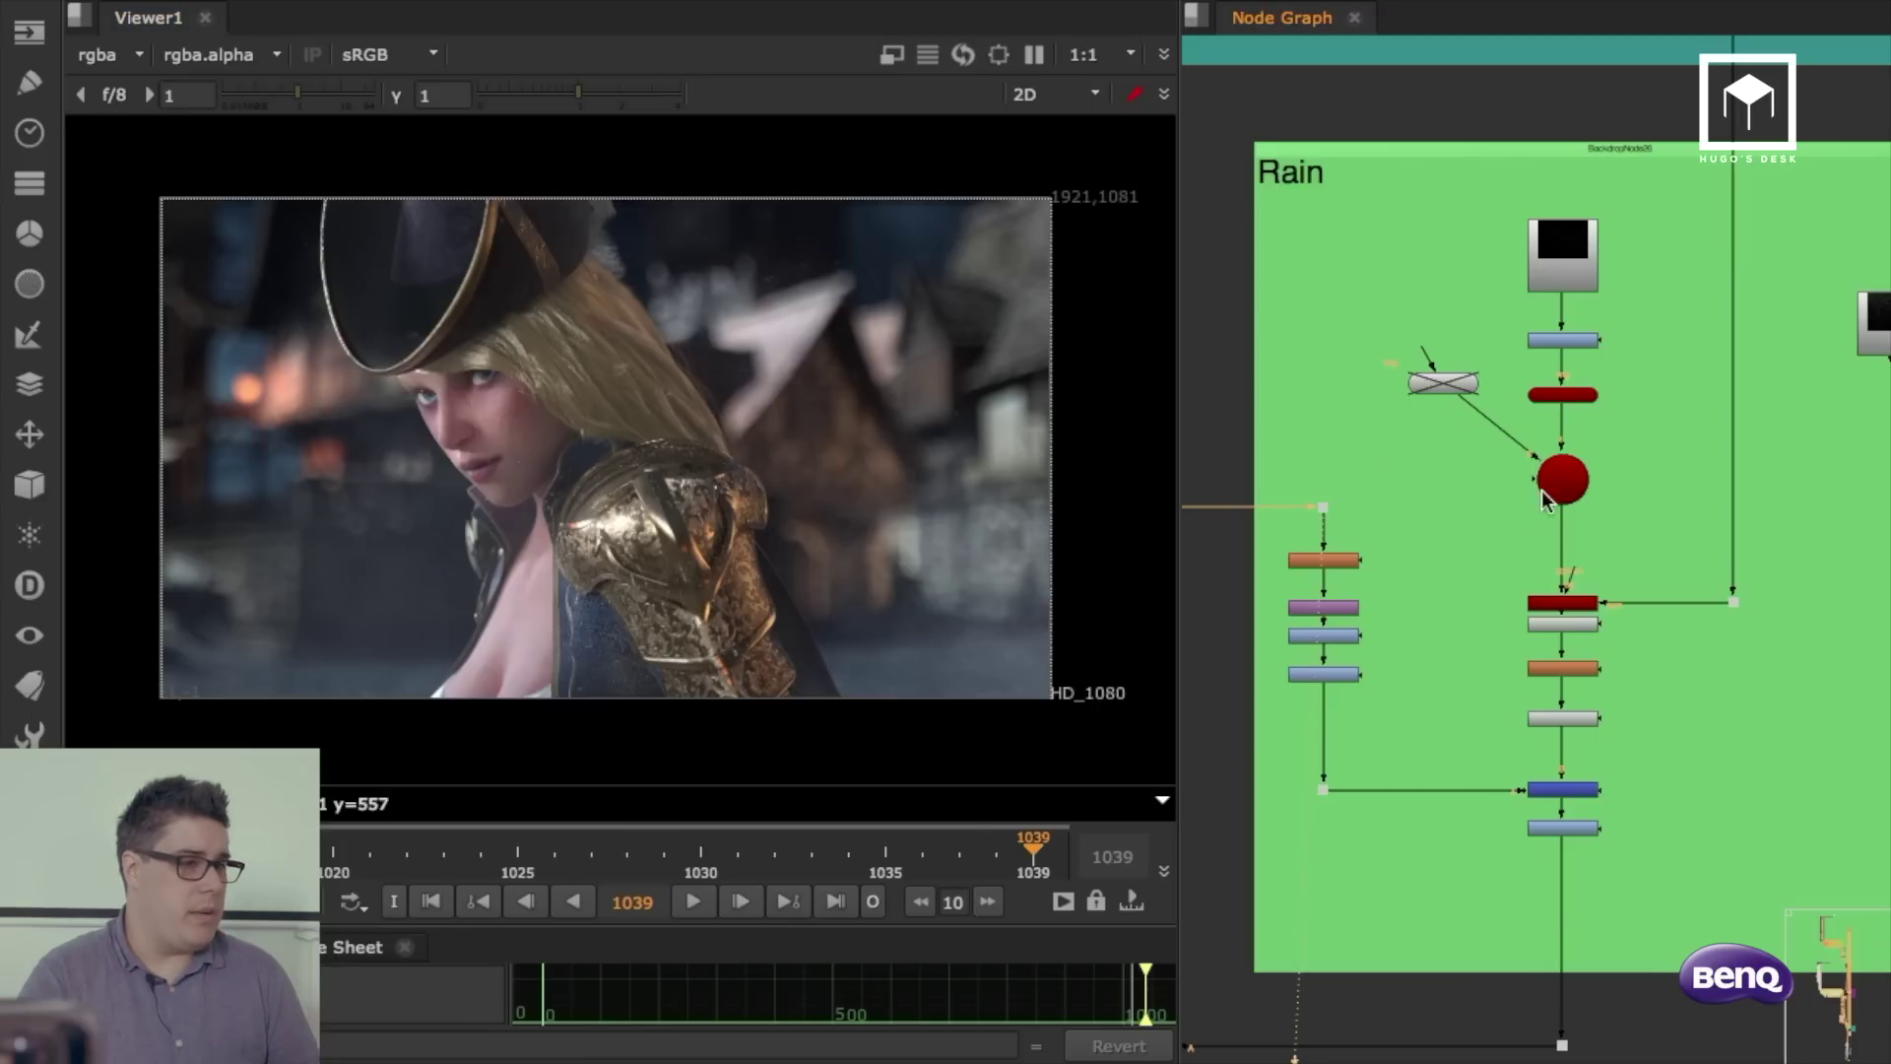
Step: View the blurred and graded character image at ColorCorrect10, the end of the side branch below Blur5
scroll(1363, 546, up, 3)
middle_drag(1363, 556, 1559, 432)
click(1514, 451)
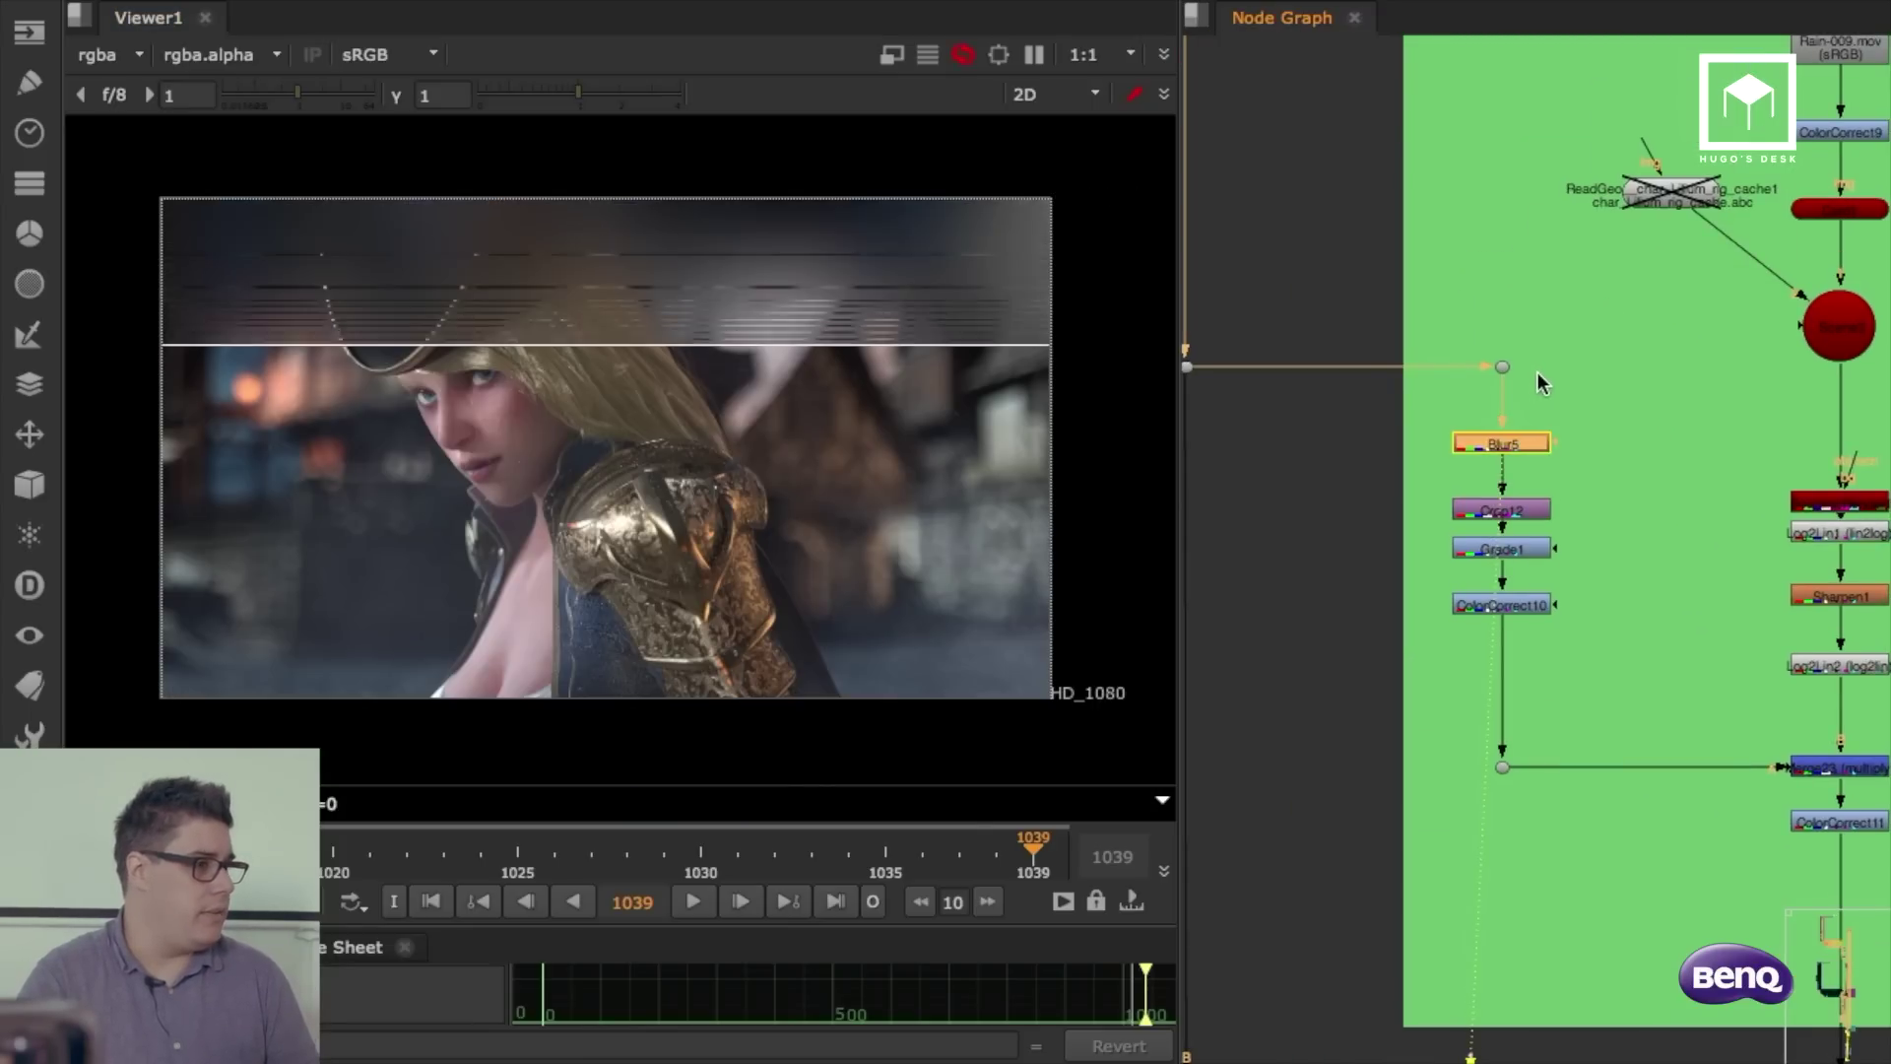
click(1521, 603)
middle_drag(1617, 633, 1460, 397)
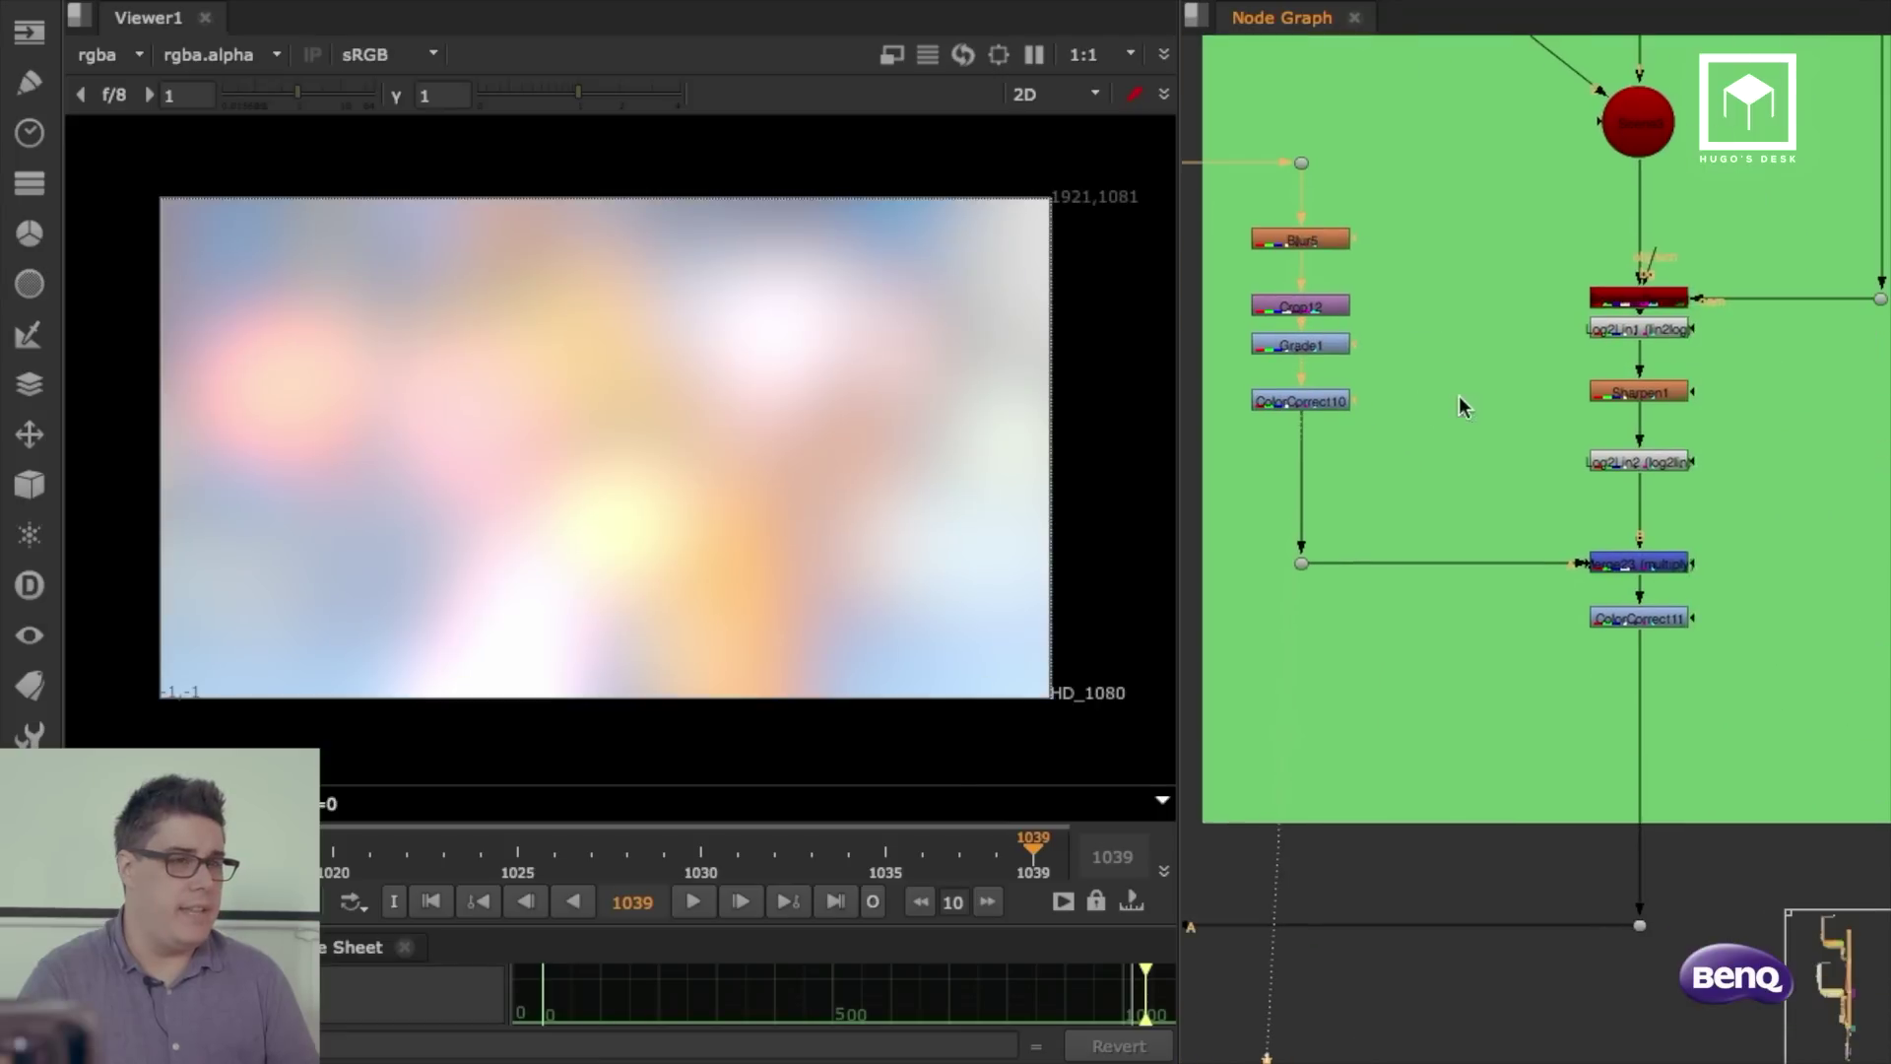
Step: View the projected rain at the red render node, then the color-multiplied and graded rain at ColorCorrect11
click(1650, 300)
key(1)
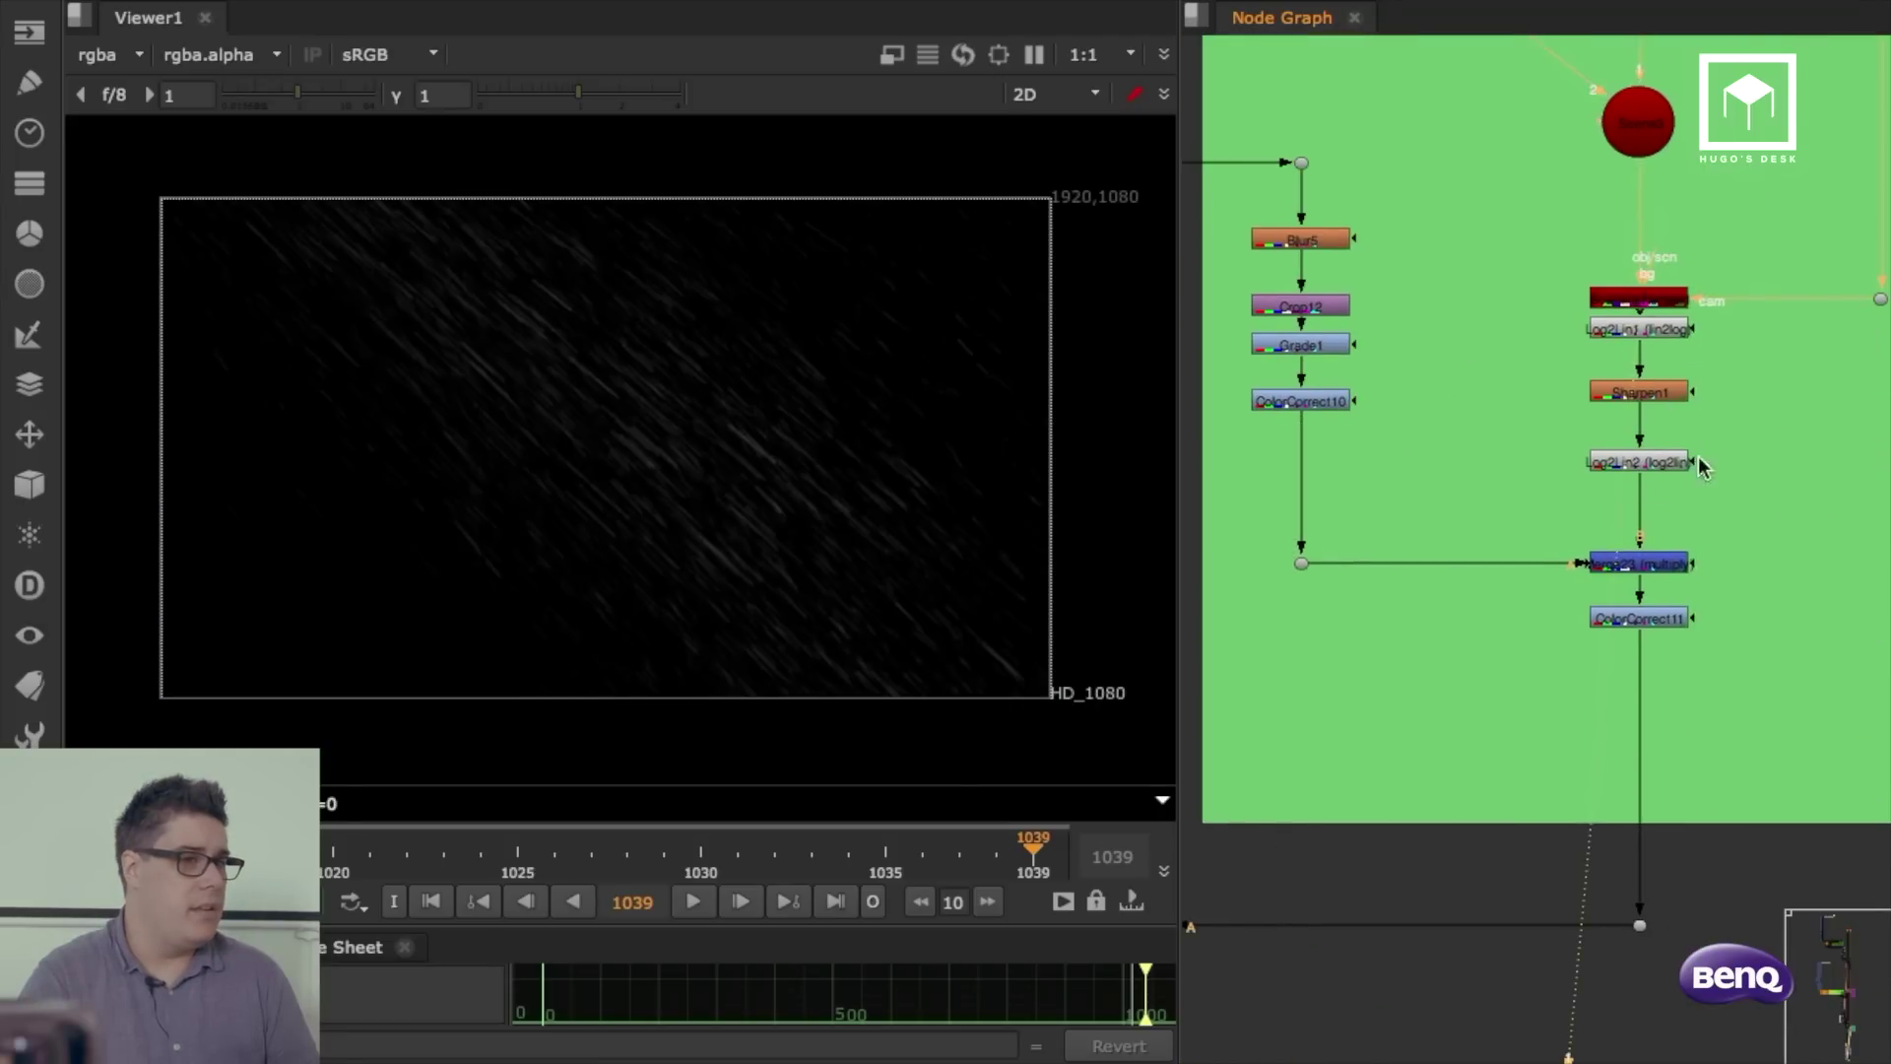
click(1671, 467)
click(1655, 616)
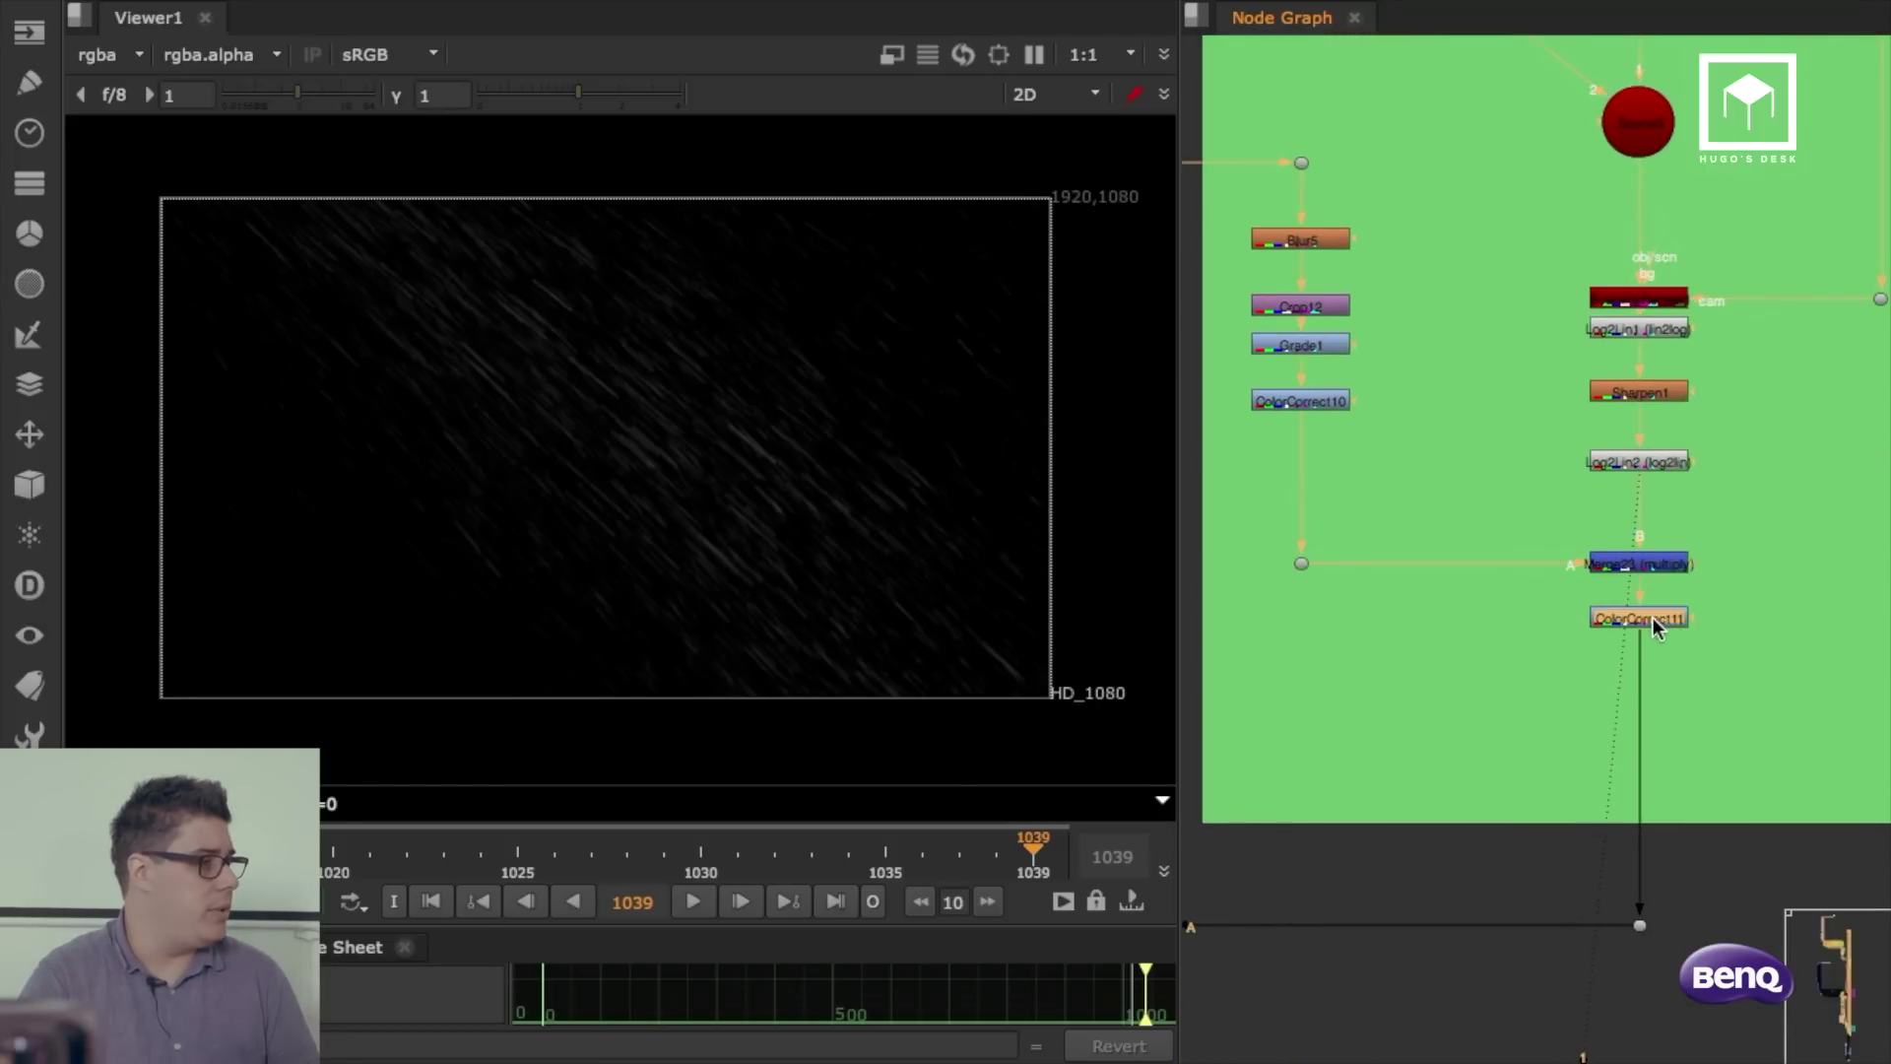
key(1)
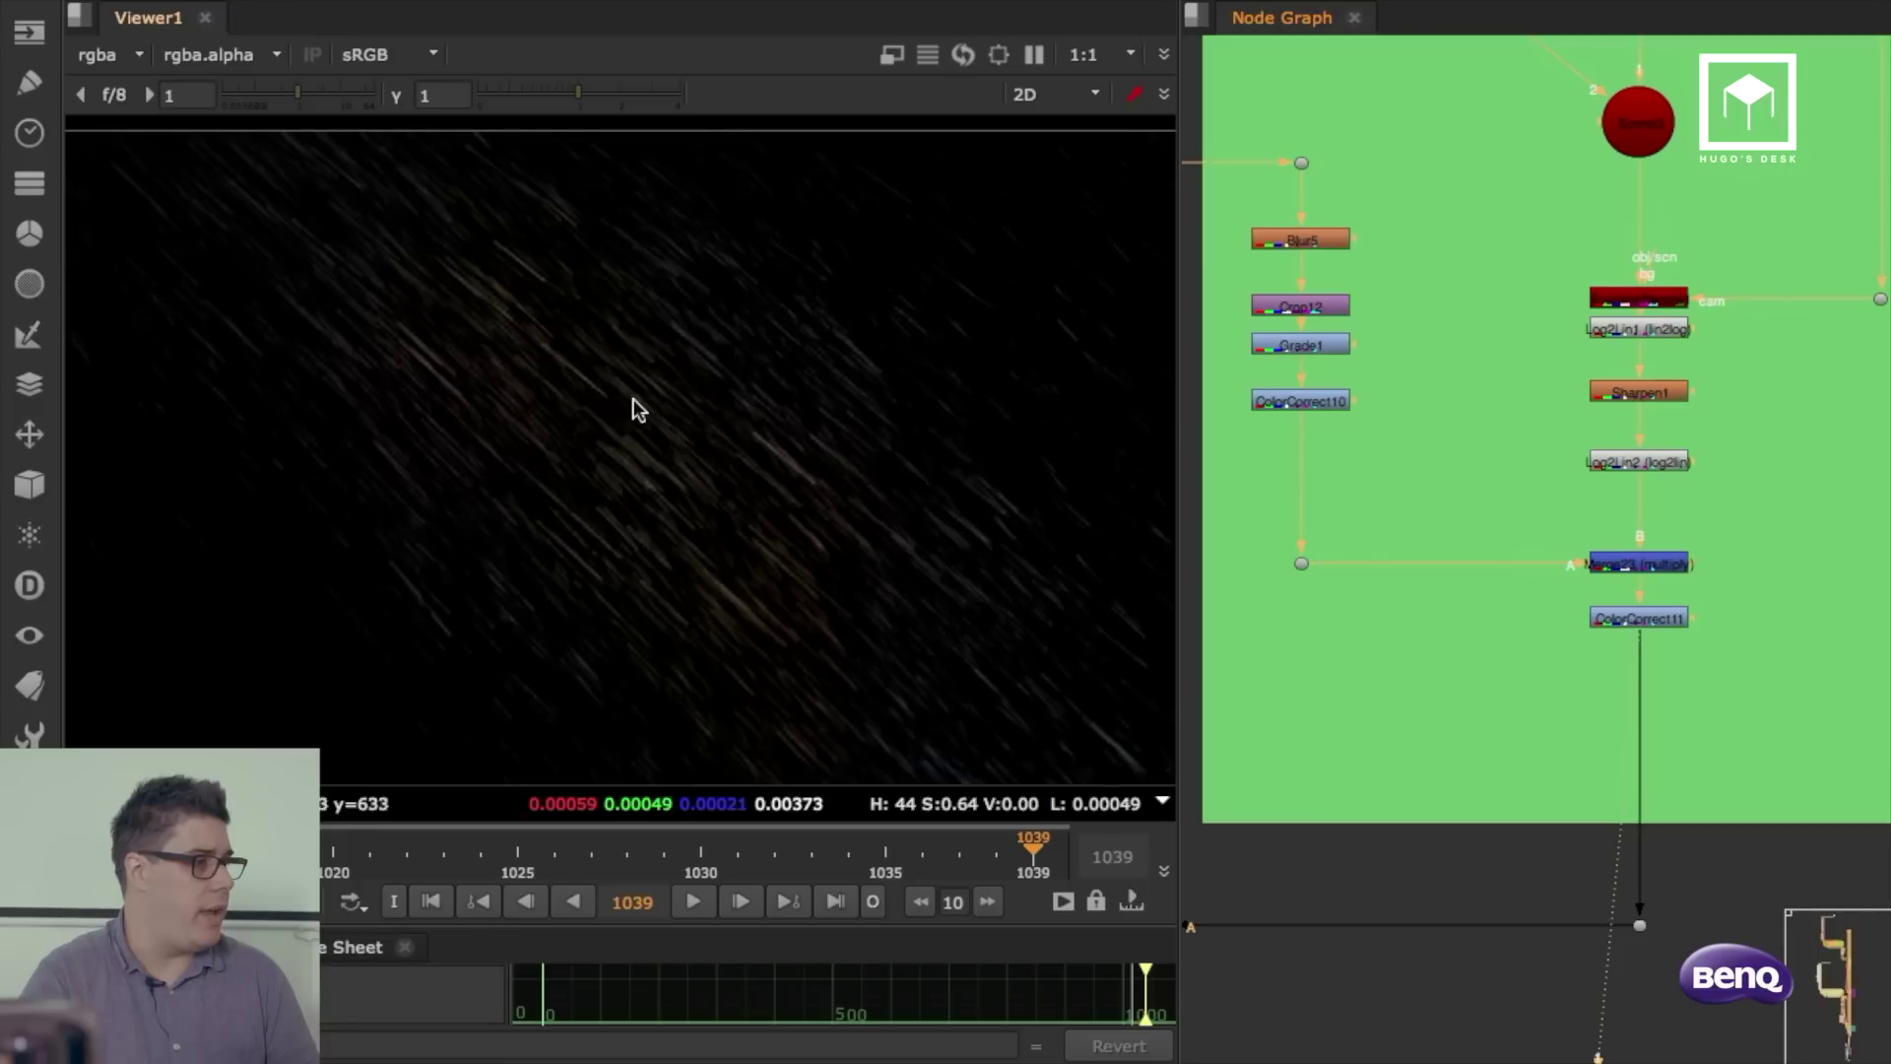
Step: View the merge node outside the second Rain backdrop, where the rain is laid over the character comp
key(f)
middle_drag(1482, 553, 1603, 407)
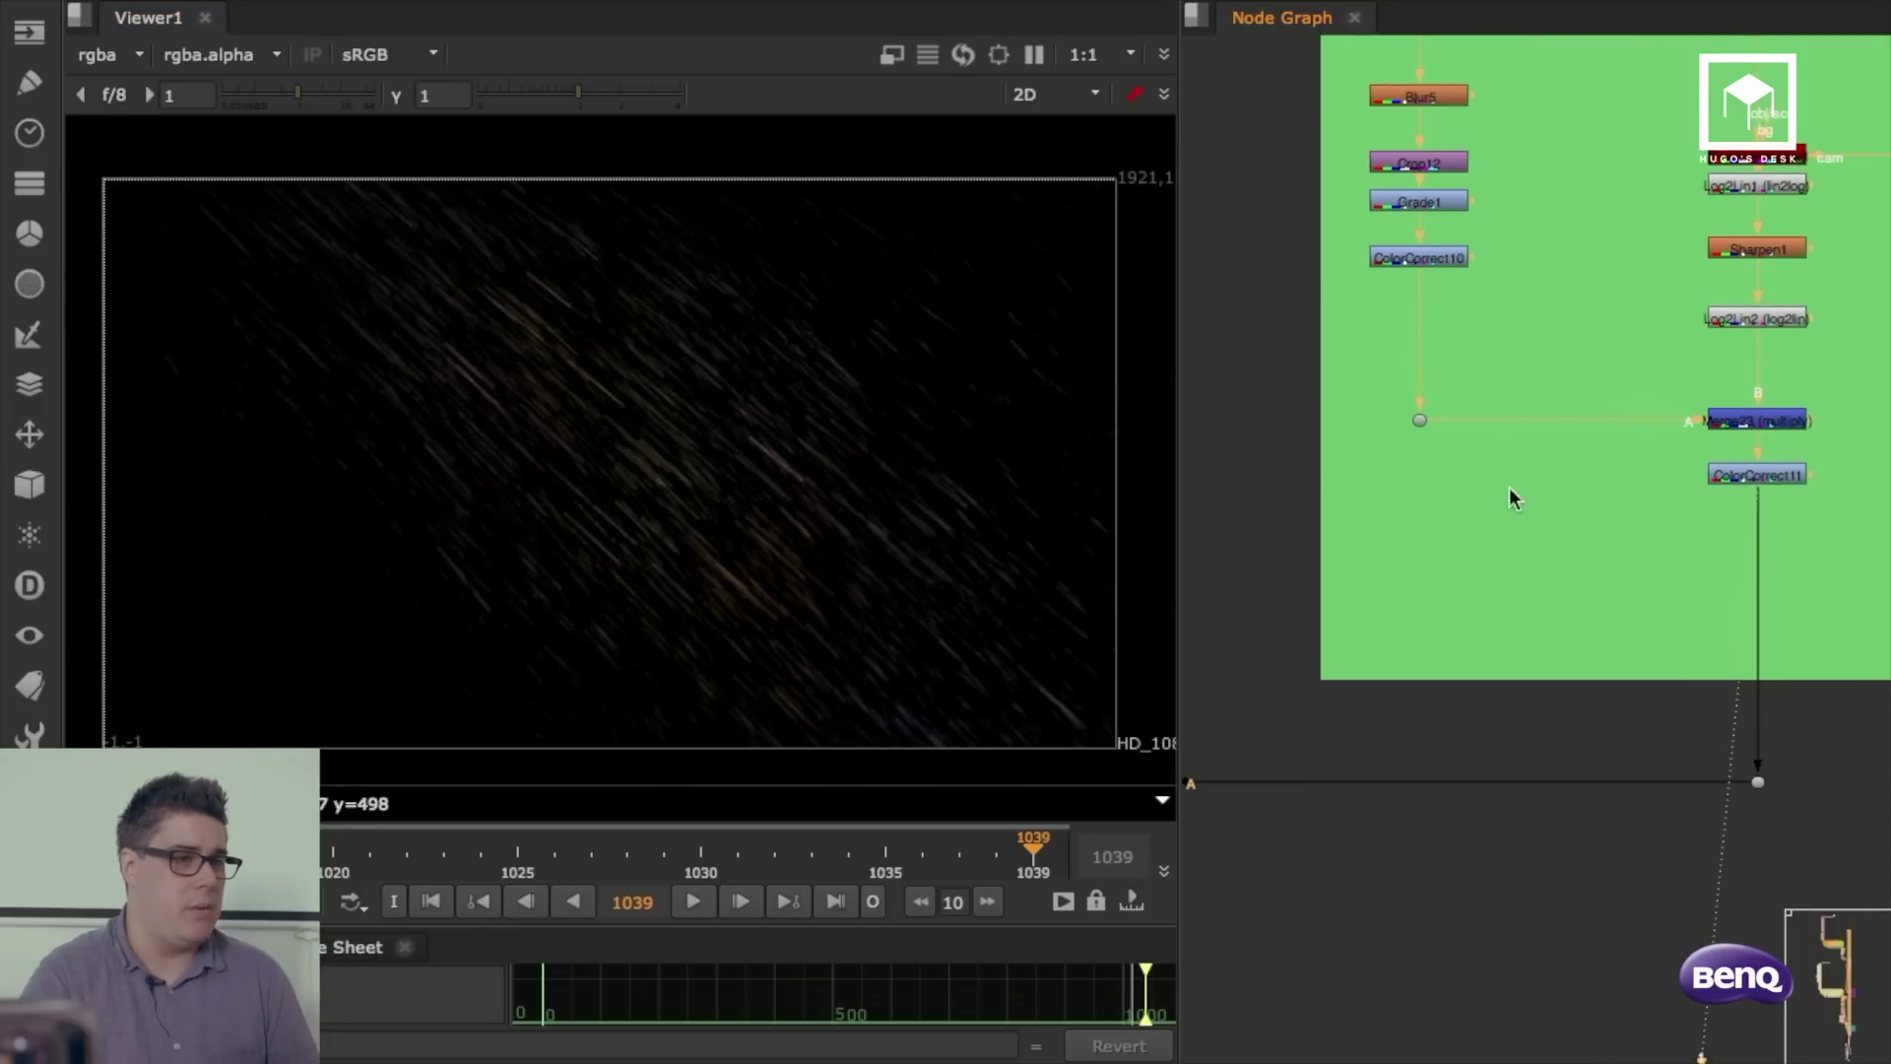
middle_drag(1197, 591, 1709, 406)
click(1670, 576)
key(1)
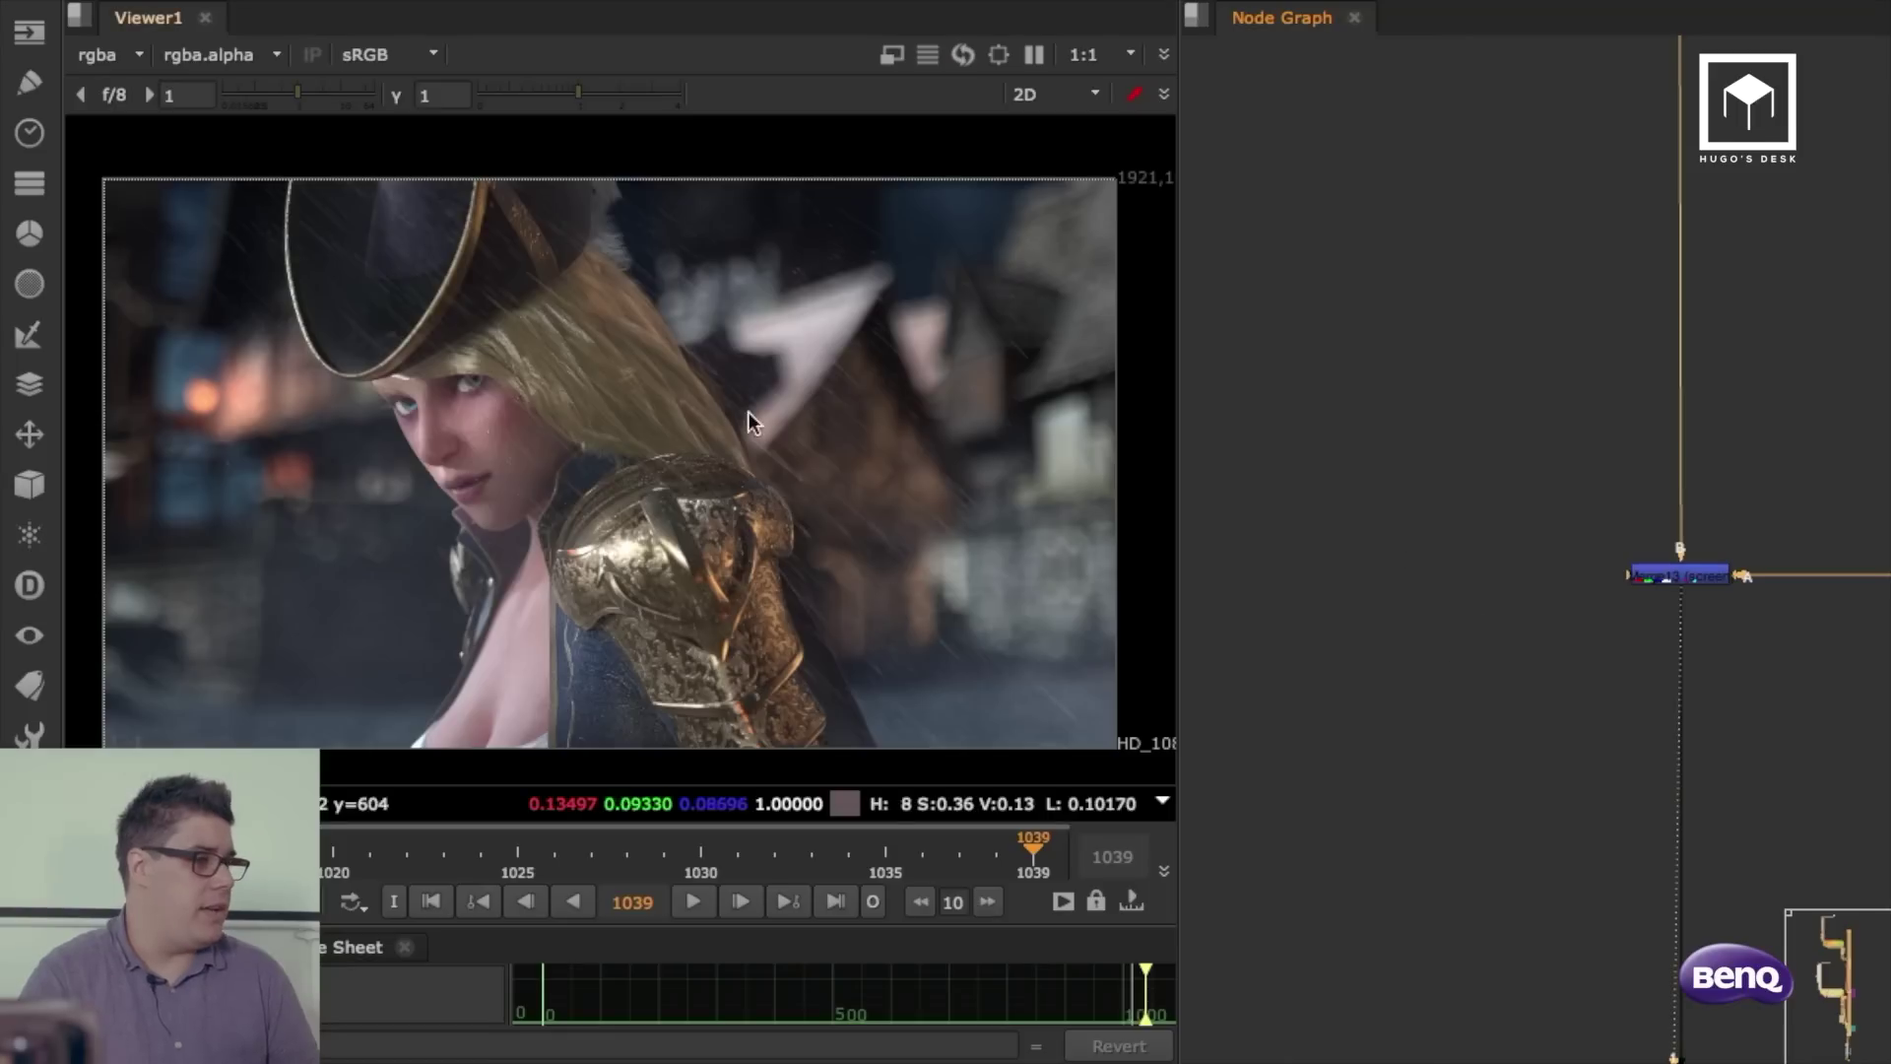
Step: Bypass the multiply merge above ColorCorrect11 and compare the rain over the character without the background's color influence
click(1679, 570)
middle_drag(1662, 414, 1321, 517)
drag(1555, 514, 1099, 768)
scroll(1626, 377, down, 1)
middle_drag(1625, 377, 1270, 563)
drag(1726, 467, 1491, 543)
key(1)
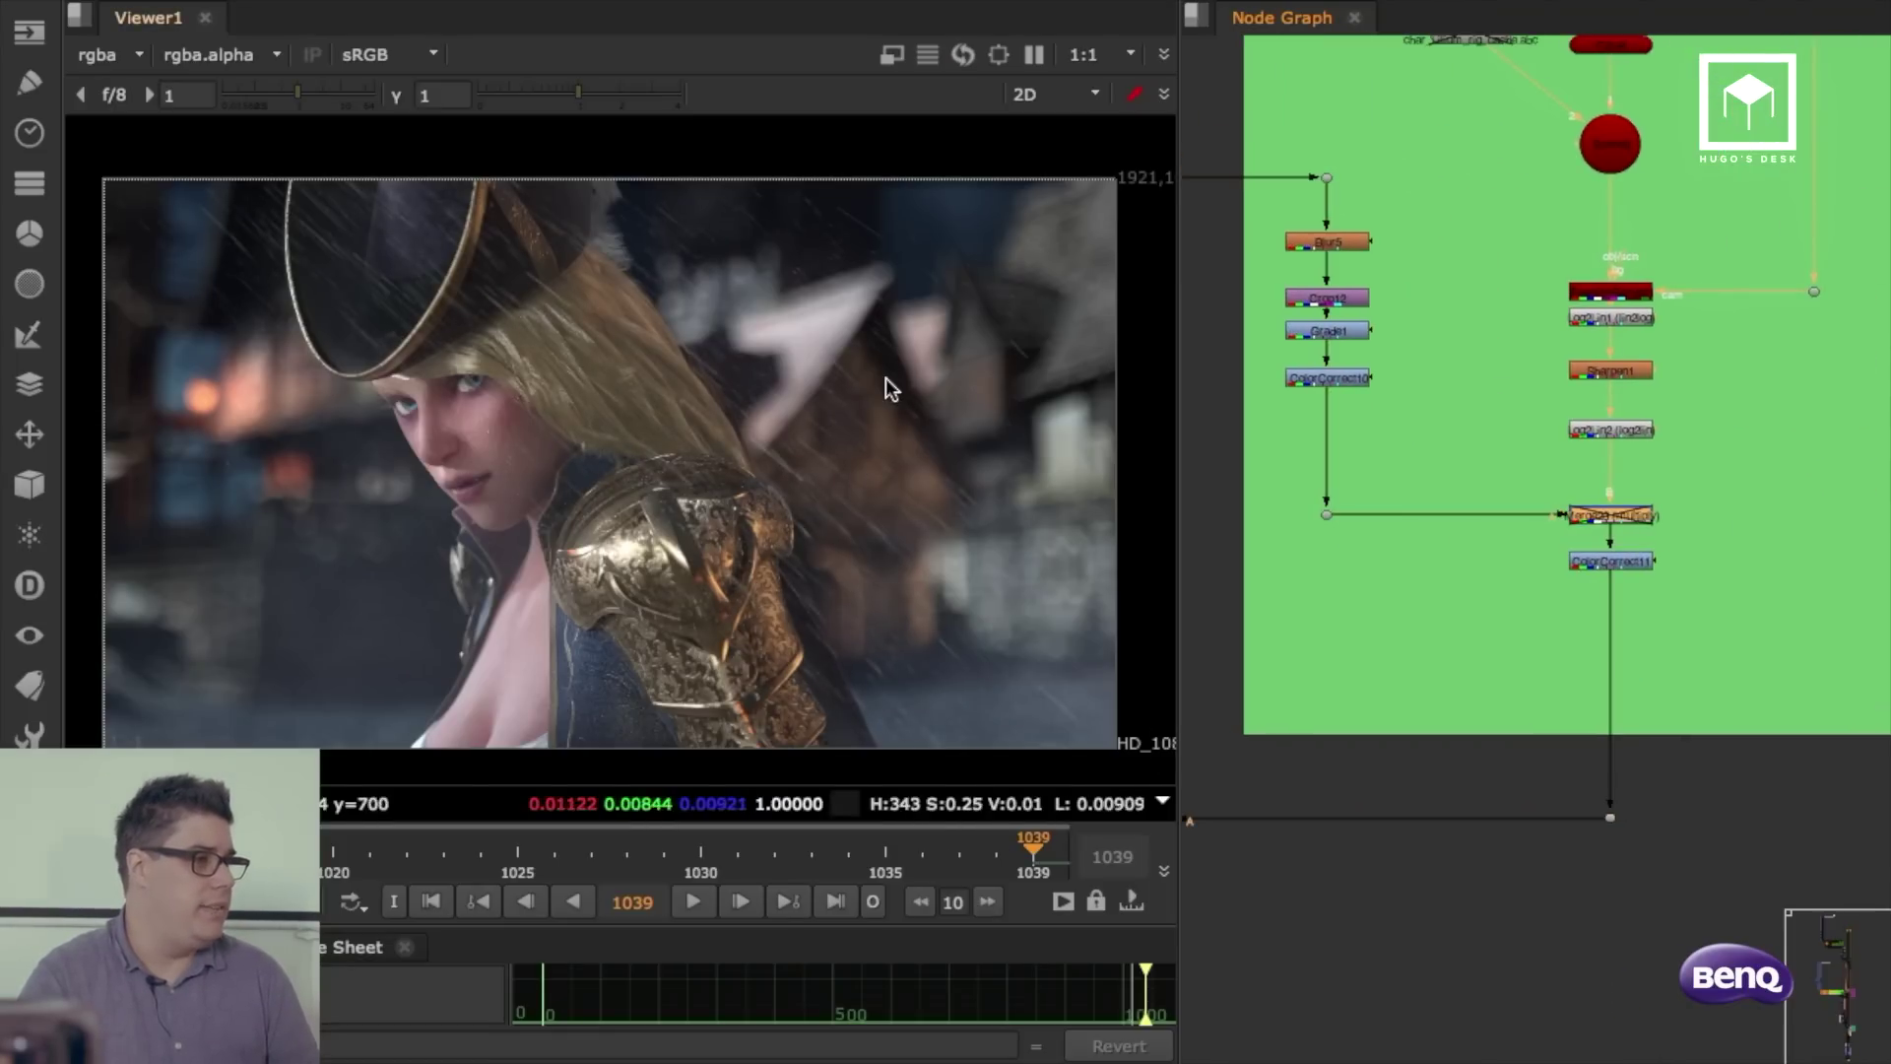
Step: With the multiply merge active, examine the rain over the character's hat, face and armor up close, then refit the viewer
scroll(885, 376, up, 2)
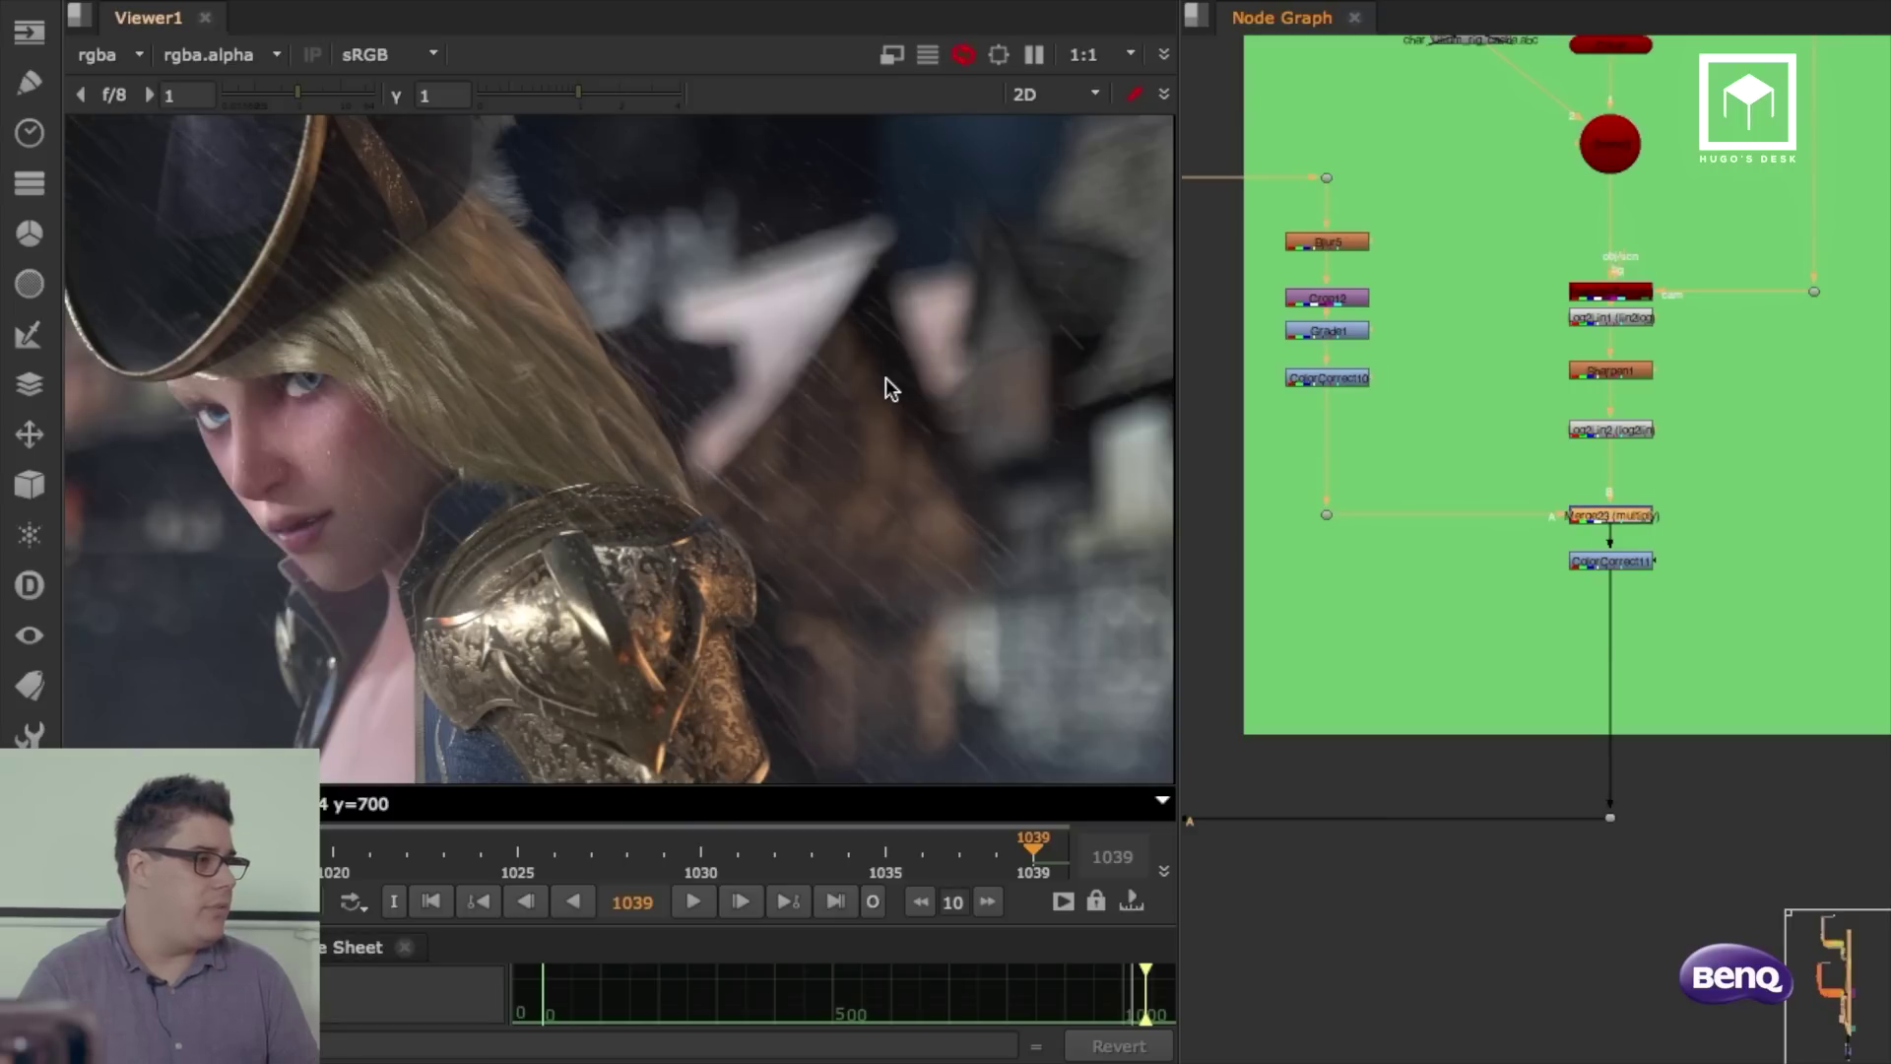
scroll(731, 392, down, 2)
scroll(770, 370, up, 3)
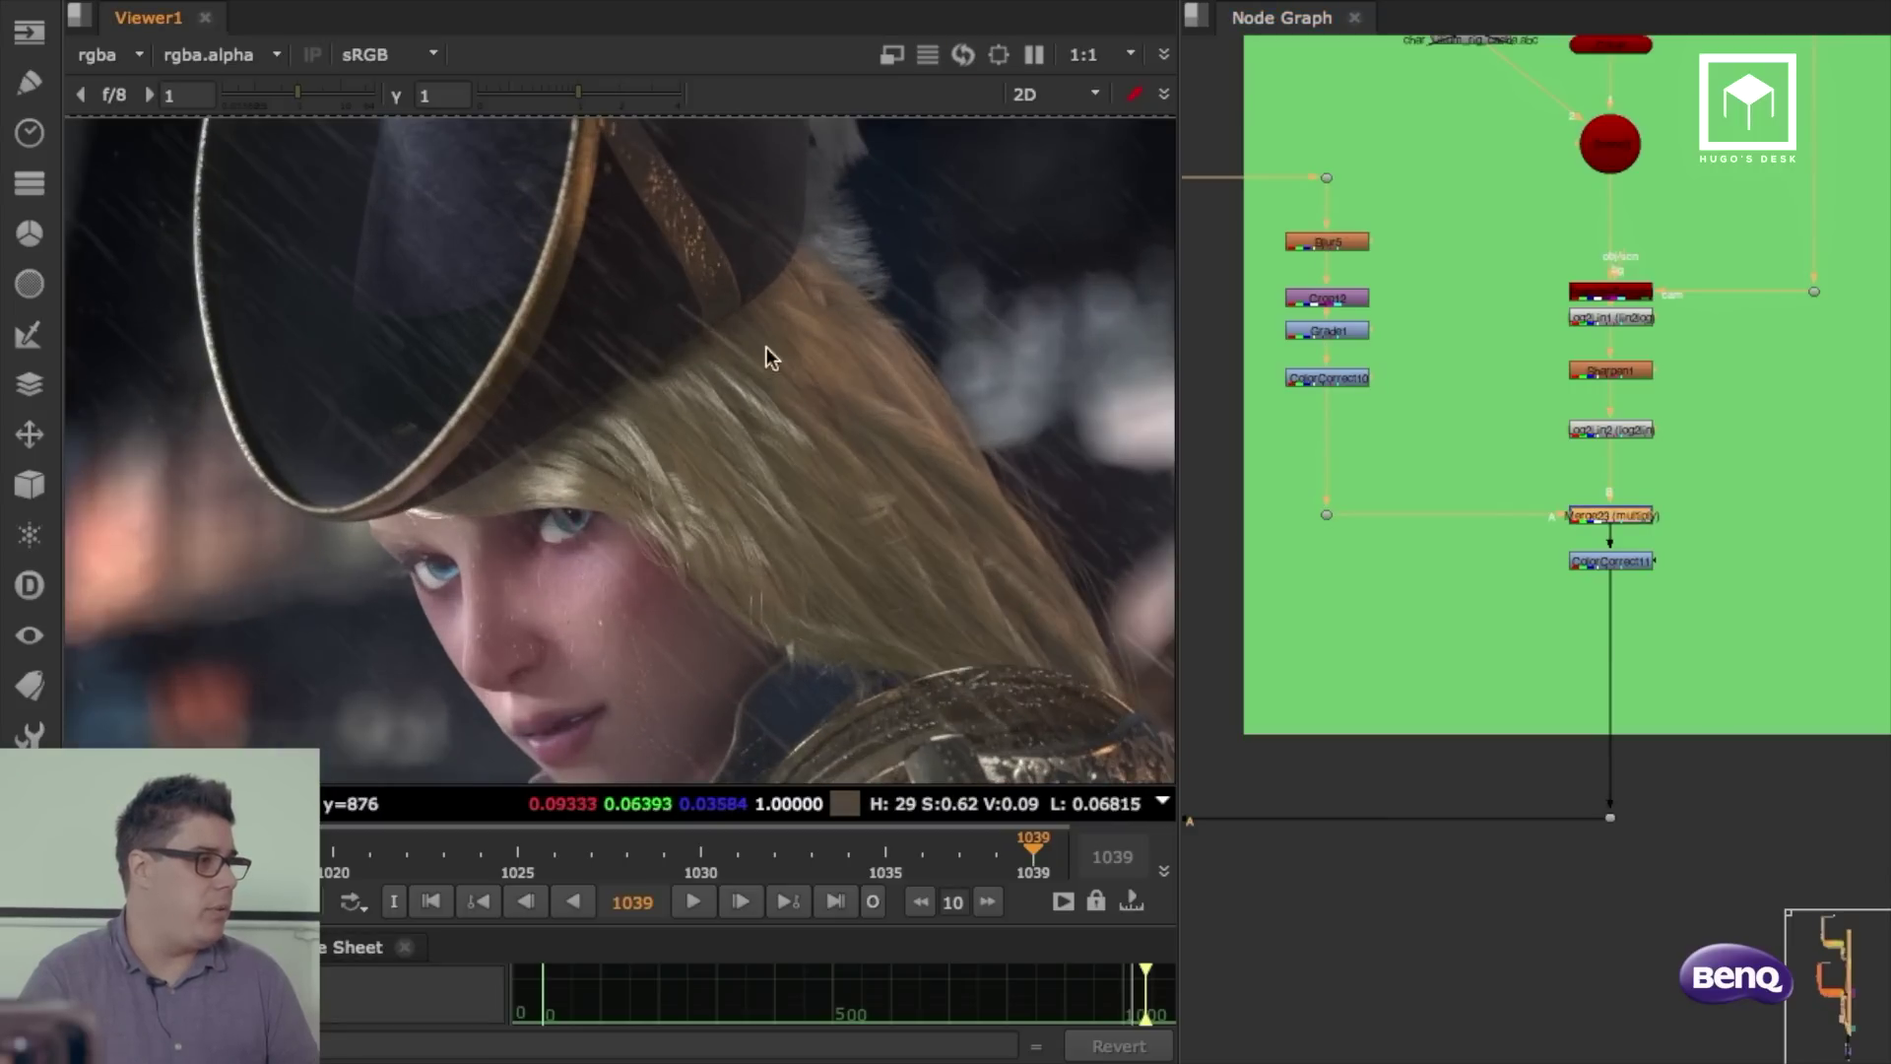
scroll(773, 367, down, 4)
middle_drag(882, 437, 625, 279)
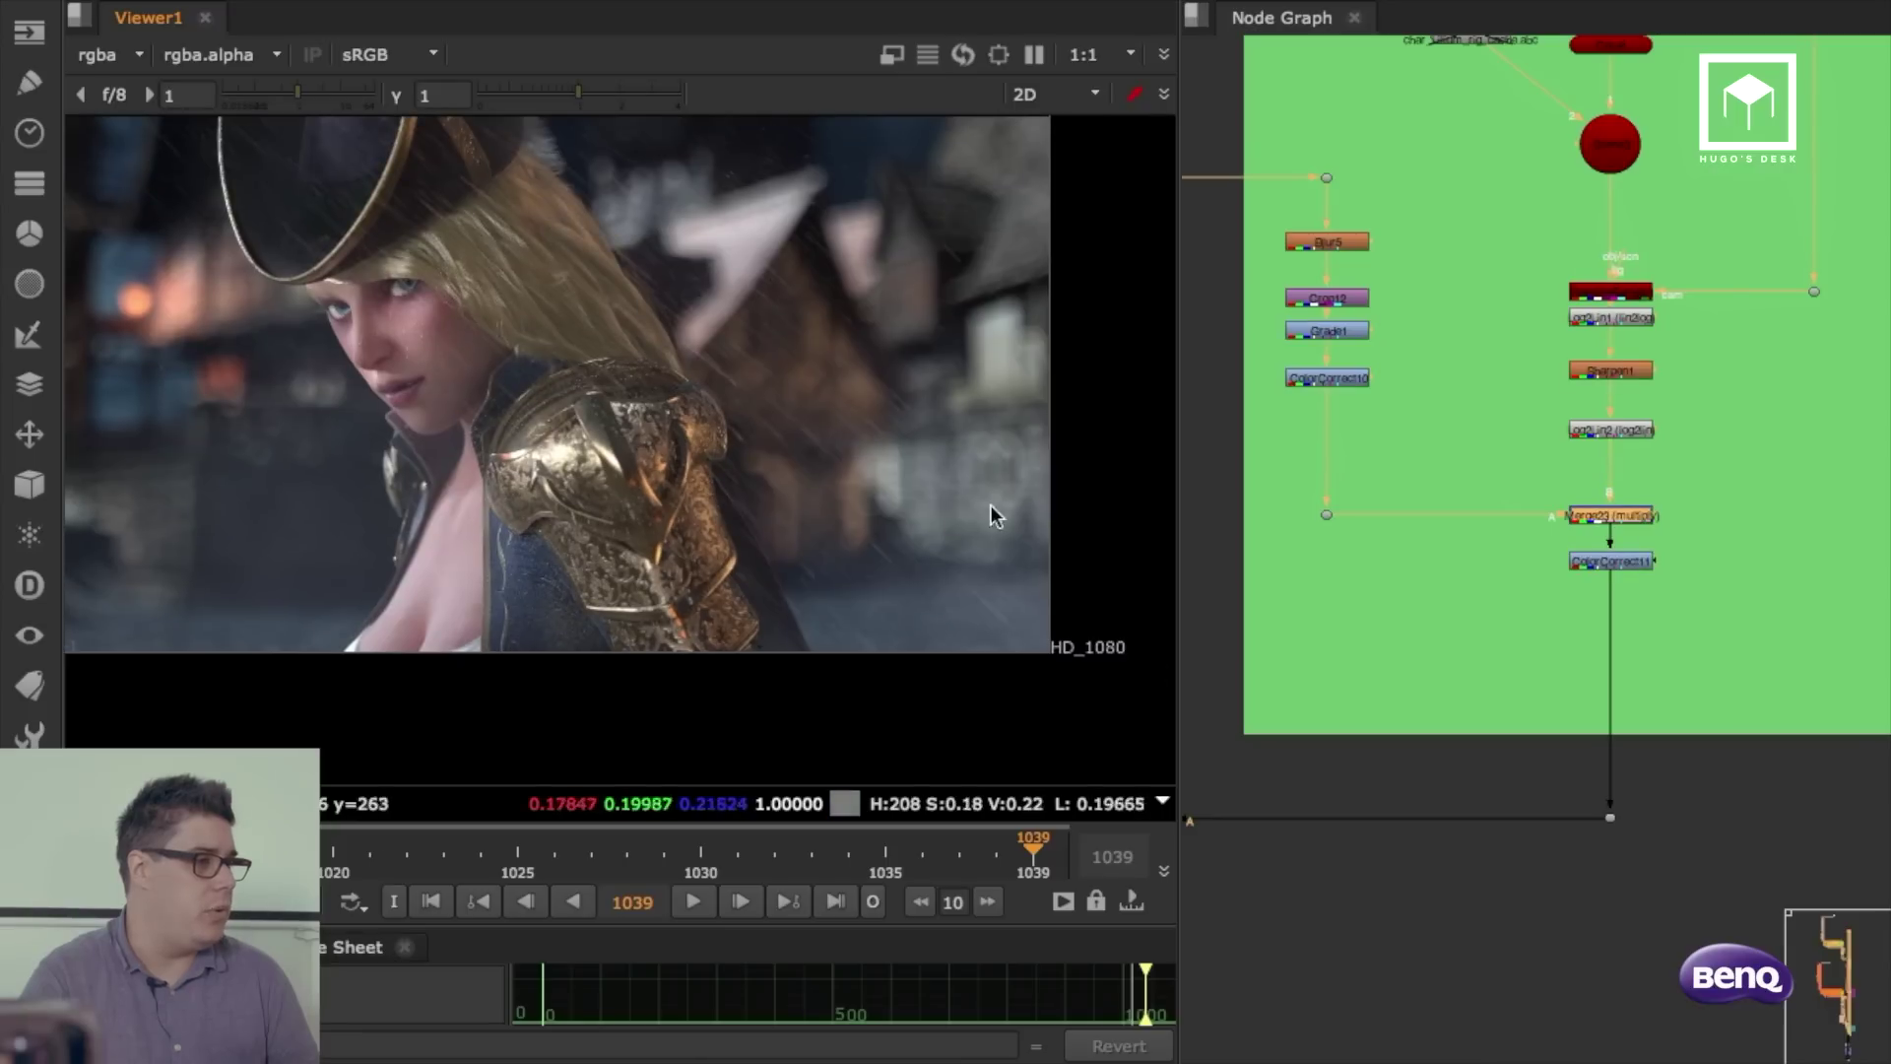
key(f)
Step: View the tinted rain on its own at the multiply merge above ColorCorrect11
drag(1756, 463, 1500, 536)
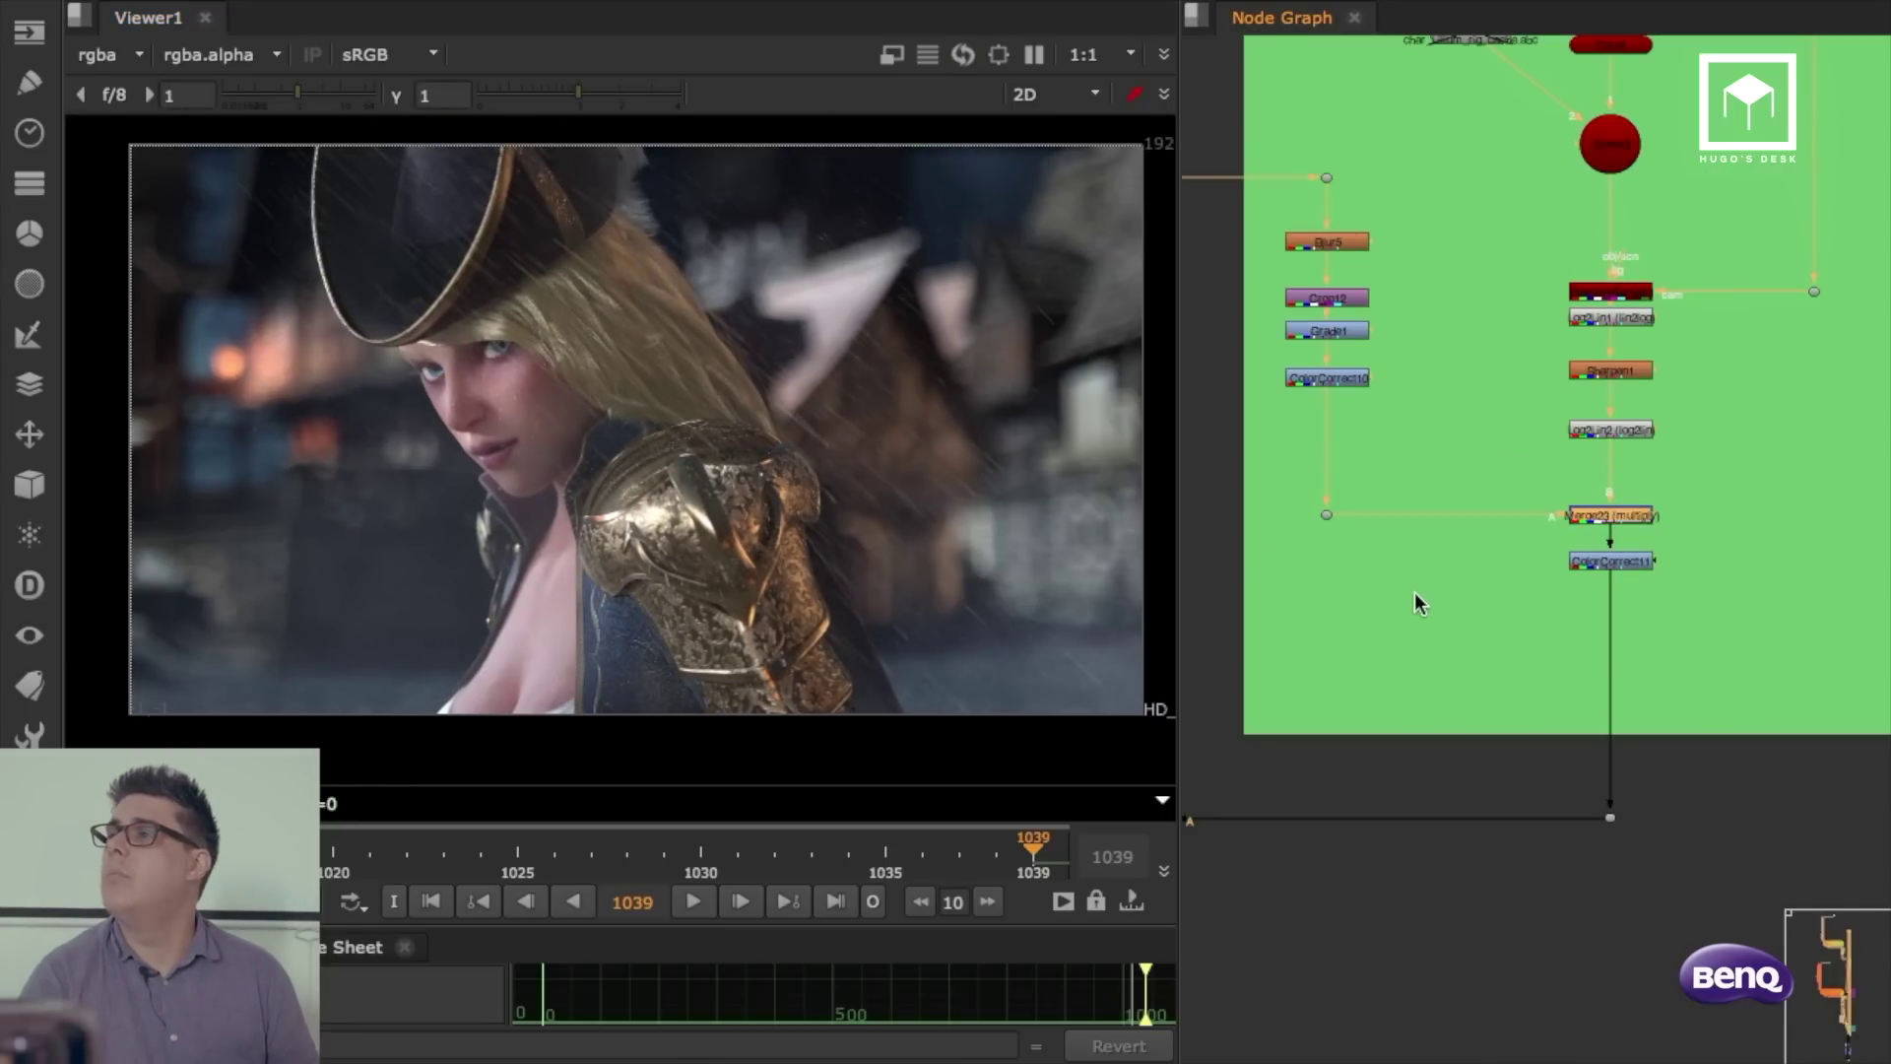
key(1)
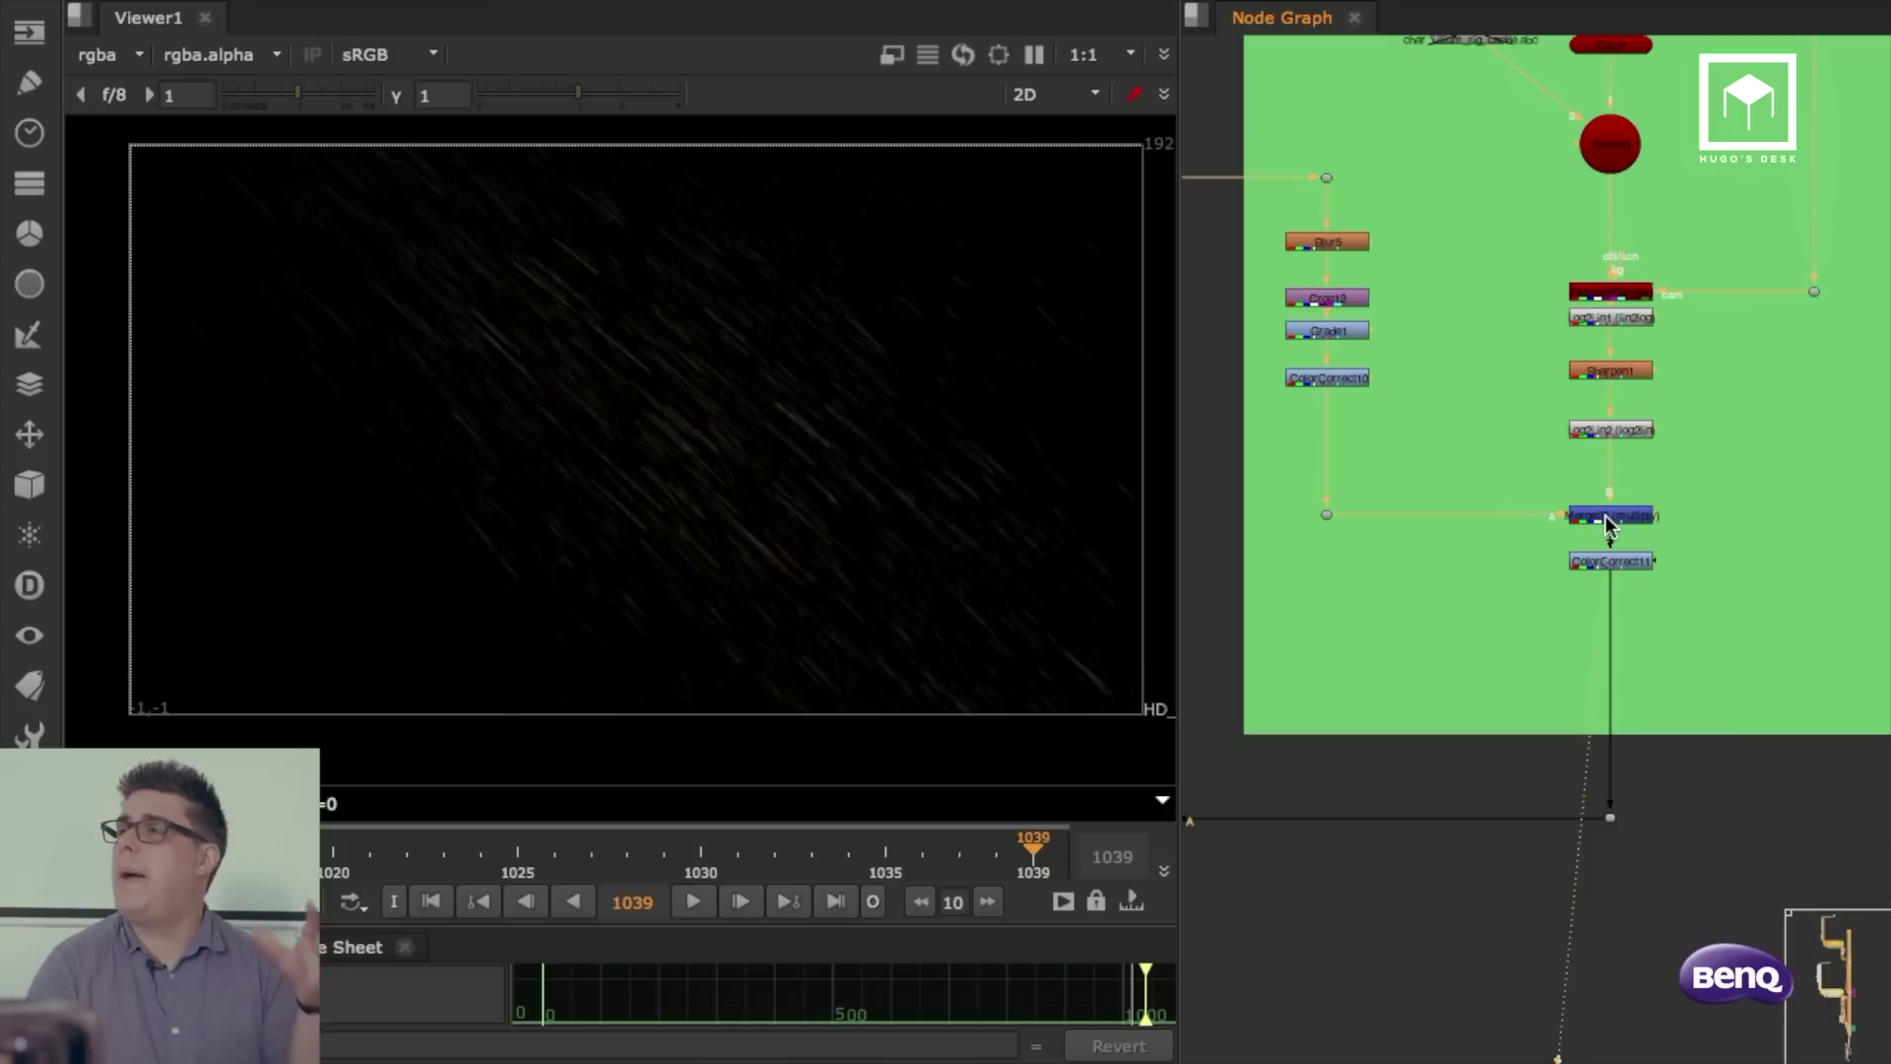